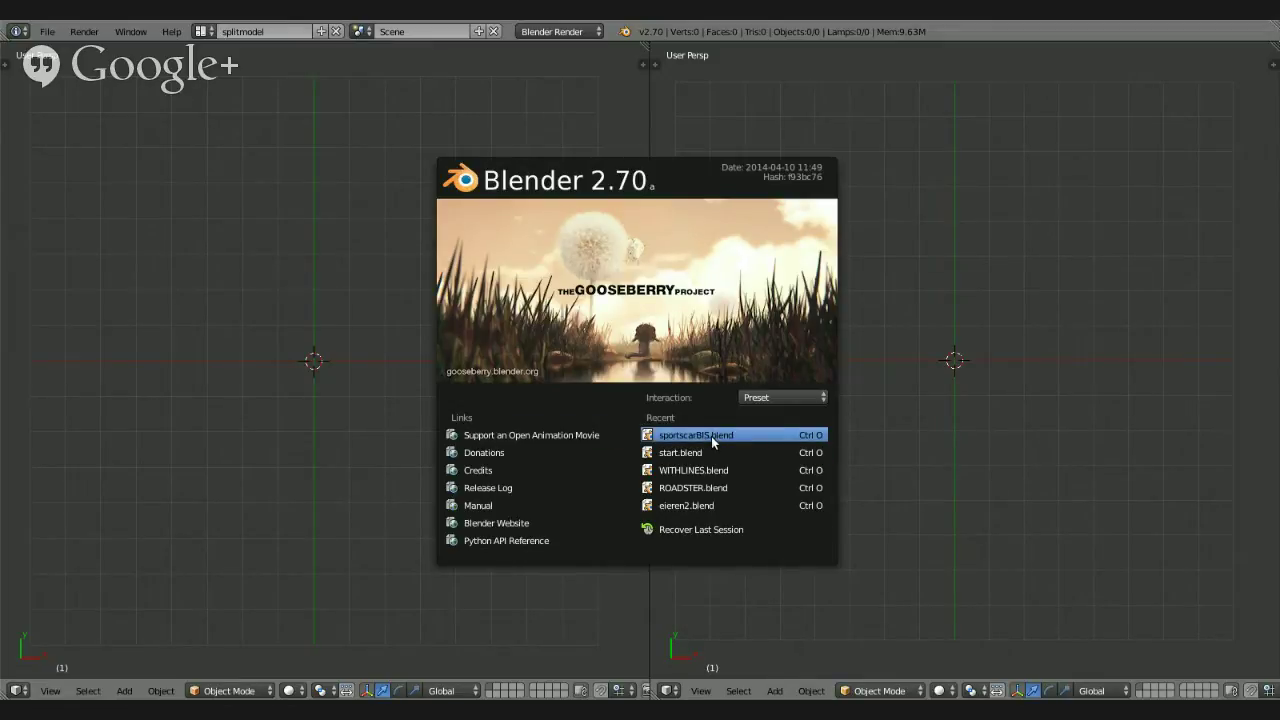
Step: Load sportscarBIS.blend from the splash screen's Recent list
{"action": "left_click", "coordinate": [711, 436]}
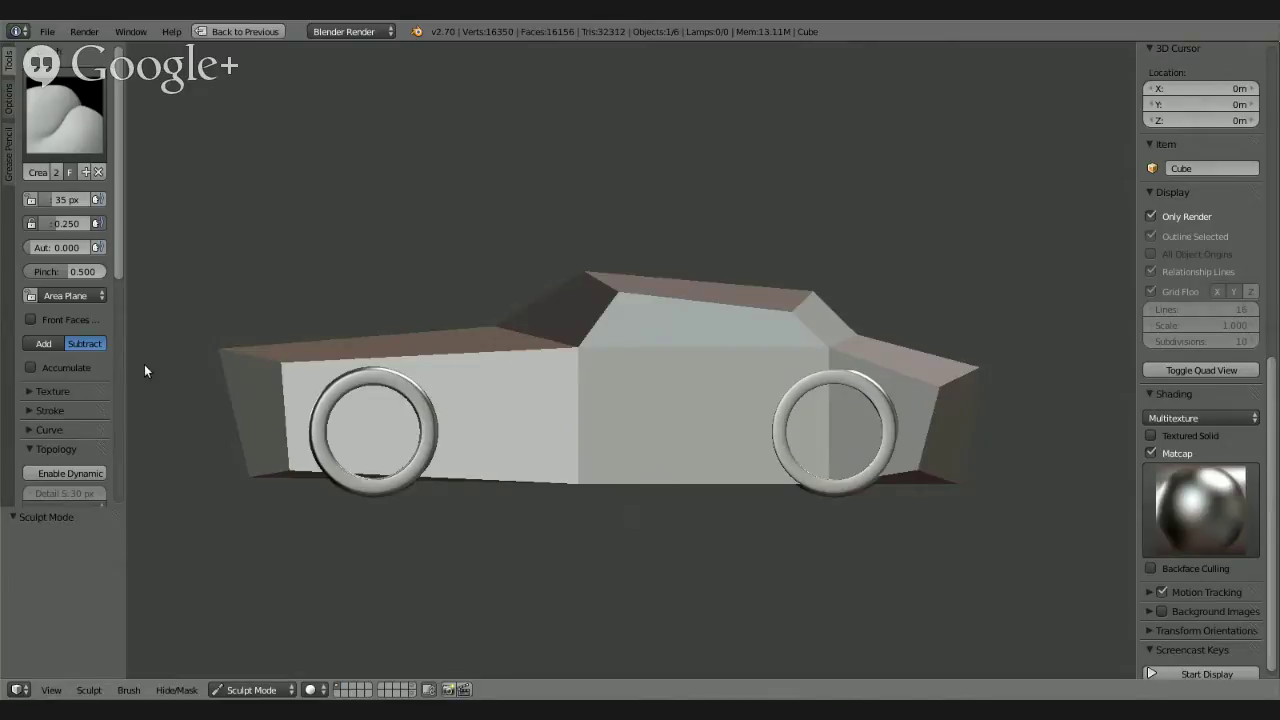
{"action": "mouse_move", "coordinate": [329, 373]}
{"action": "middle_mouse_down"}
{"action": "mouse_move", "coordinate": [466, 462]}
{"action": "mouse_move", "coordinate": [588, 447]}
{"action": "mouse_move", "coordinate": [437, 447]}
{"action": "mouse_move", "coordinate": [414, 432]}
{"action": "middle_mouse_up"}
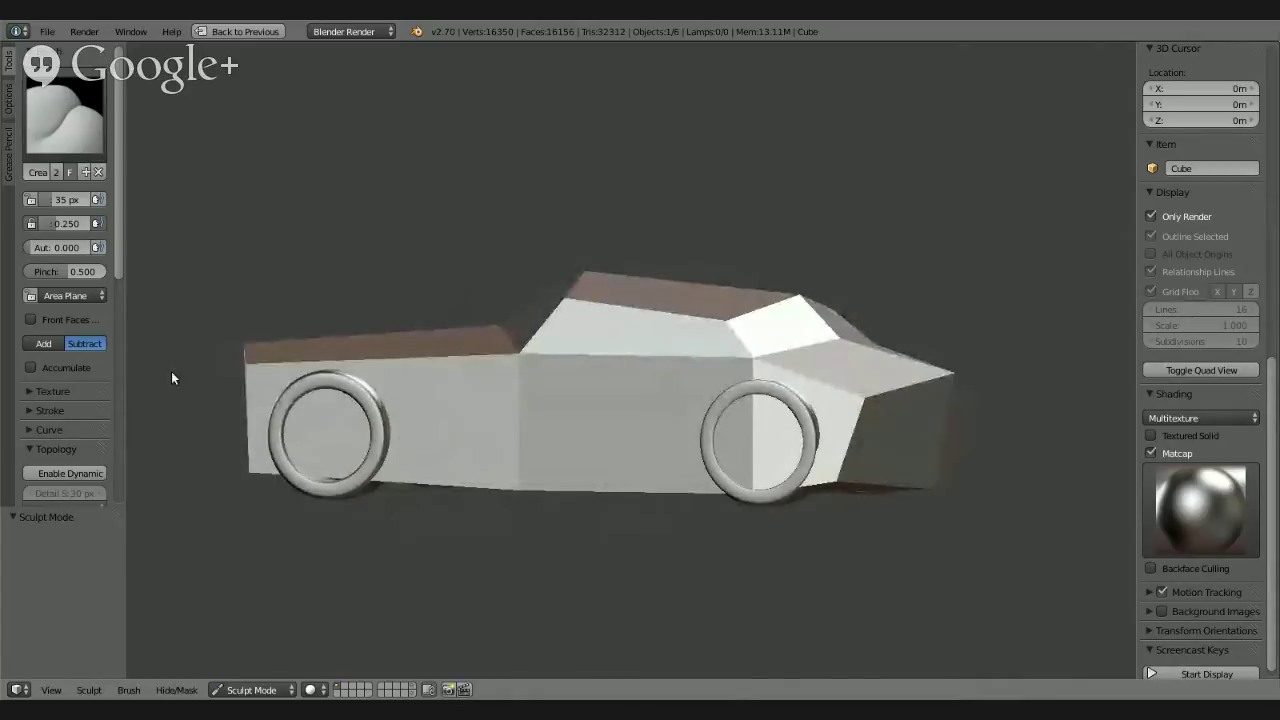
{"action": "mouse_move", "coordinate": [171, 371]}
{"action": "middle_mouse_down"}
{"action": "mouse_move", "coordinate": [321, 403]}
{"action": "mouse_move", "coordinate": [304, 388]}
{"action": "middle_mouse_up"}
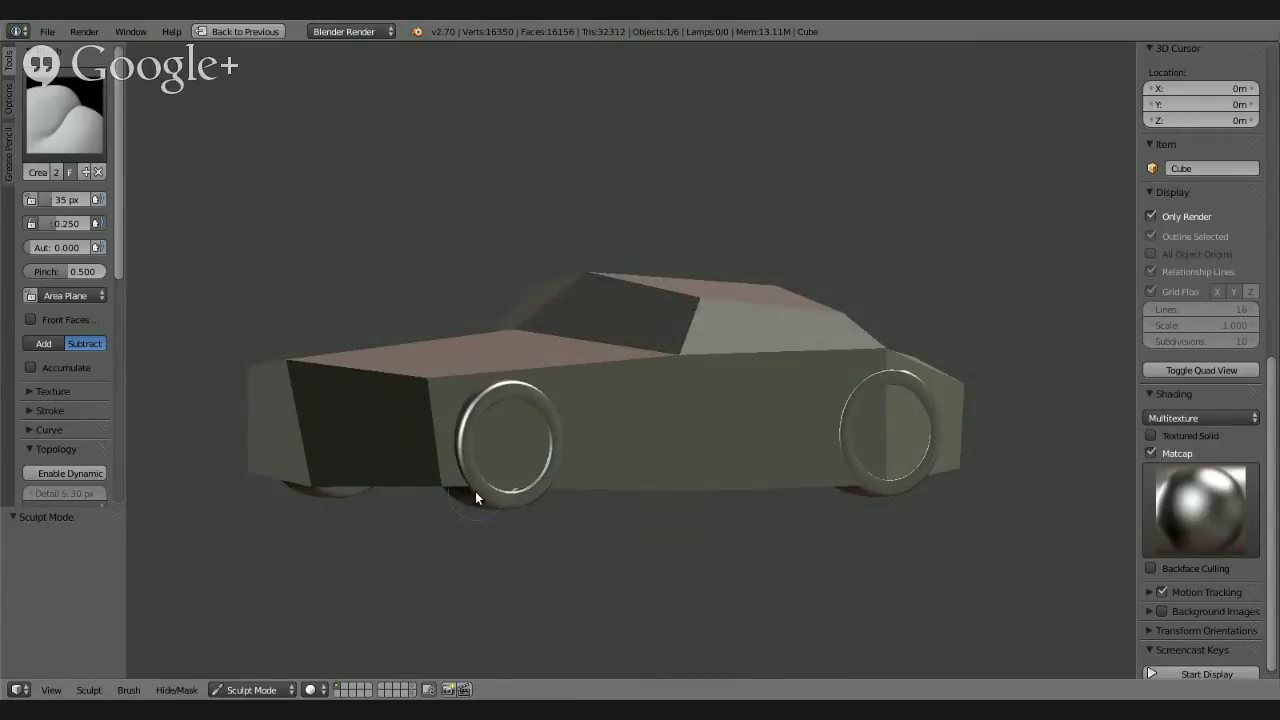
{"action": "mouse_move", "coordinate": [475, 491]}
{"action": "middle_mouse_down"}
{"action": "mouse_move", "coordinate": [336, 356]}
{"action": "mouse_move", "coordinate": [404, 447]}
{"action": "mouse_move", "coordinate": [790, 400]}
{"action": "mouse_move", "coordinate": [877, 414]}
{"action": "mouse_move", "coordinate": [849, 357]}
{"action": "mouse_move", "coordinate": [689, 371]}
{"action": "mouse_move", "coordinate": [3, 160]}
{"action": "middle_mouse_up"}
Step: Choose the Flatten/Contrast sculpt brush and enable dynamic topology
{"action": "left_click", "coordinate": [50, 135]}
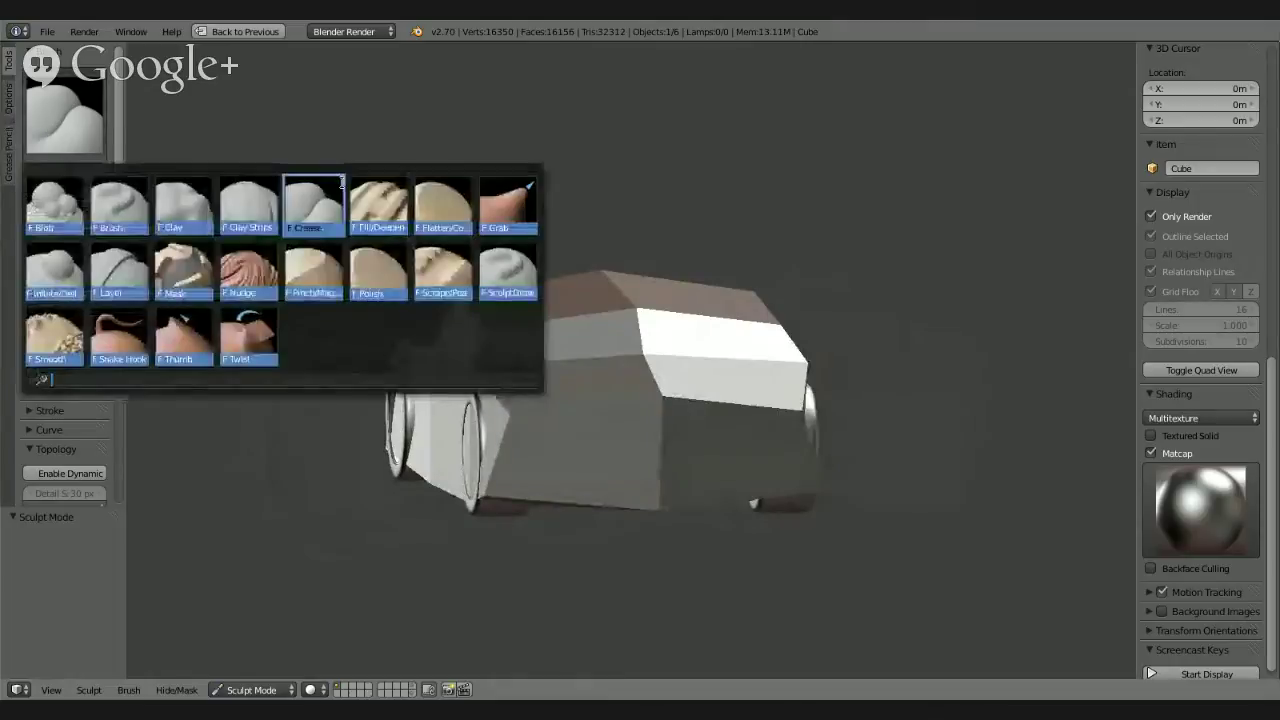
{"action": "left_click", "coordinate": [441, 212]}
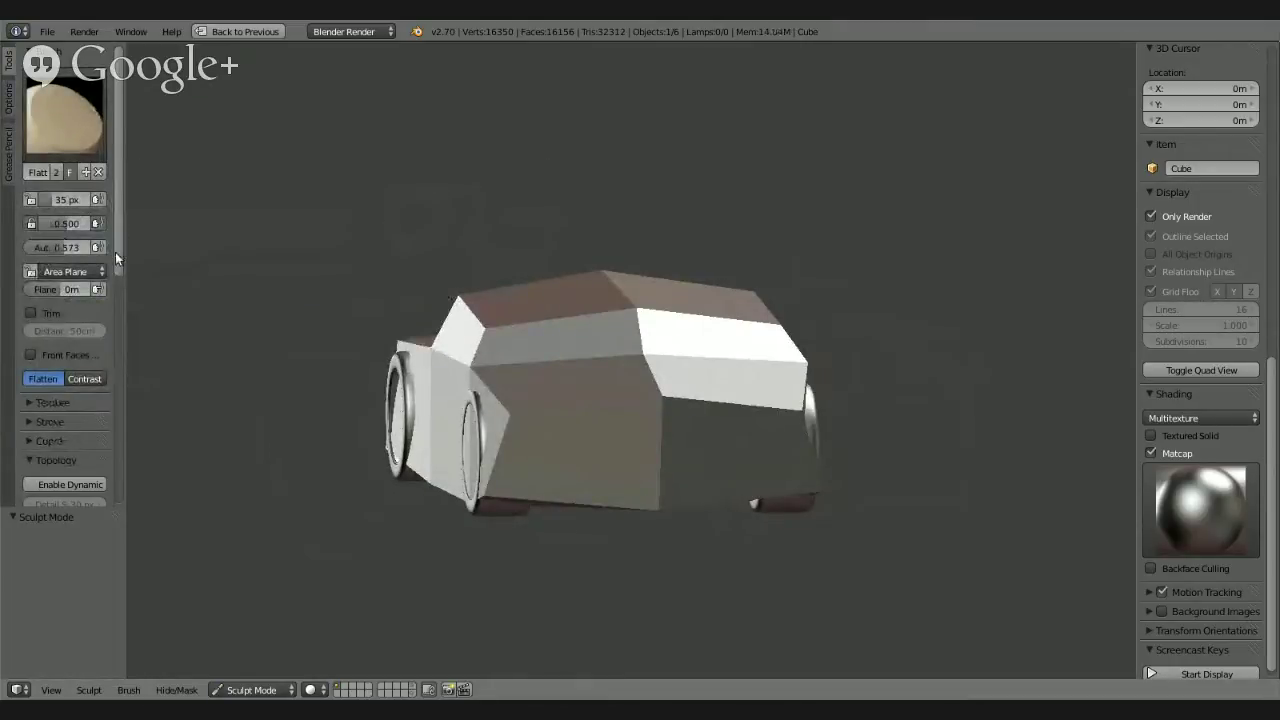
{"action": "left_click_drag", "start_coordinate": [115, 252], "coordinate": [118, 335]}
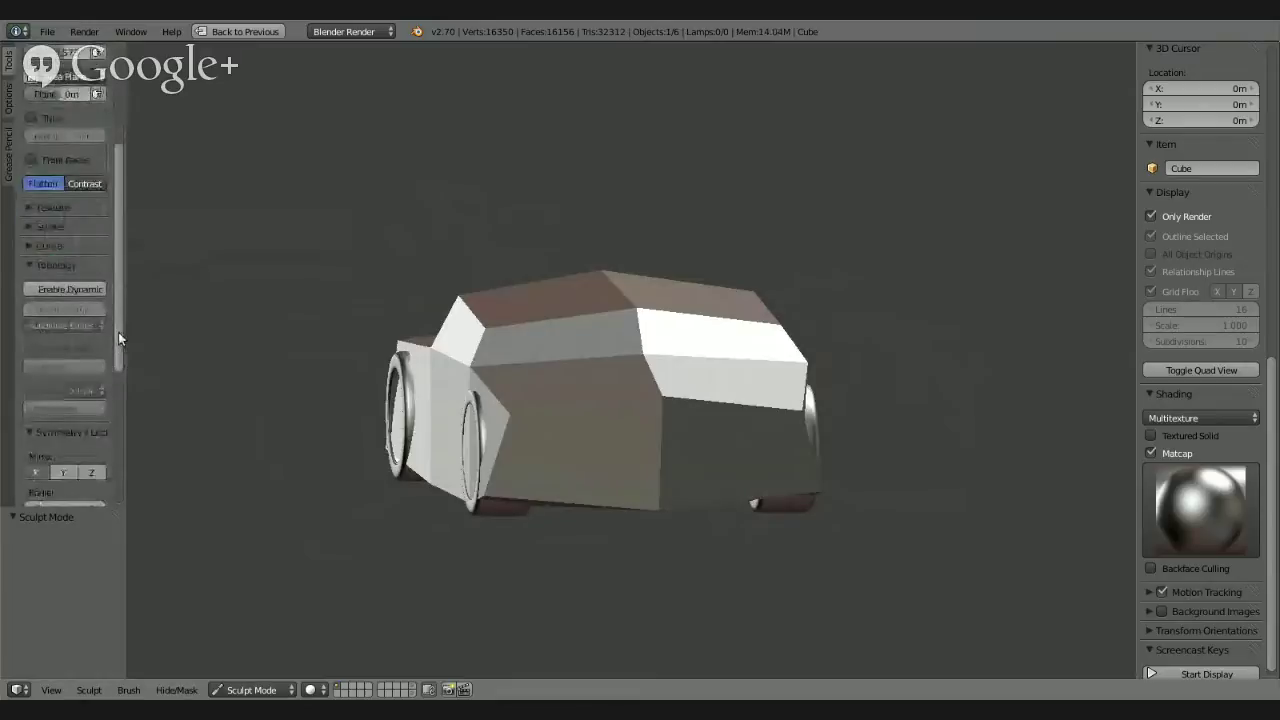
{"action": "left_click", "coordinate": [65, 286]}
{"action": "scroll", "coordinate": [40, 260], "scroll_direction": "down", "scroll_amount": 4}
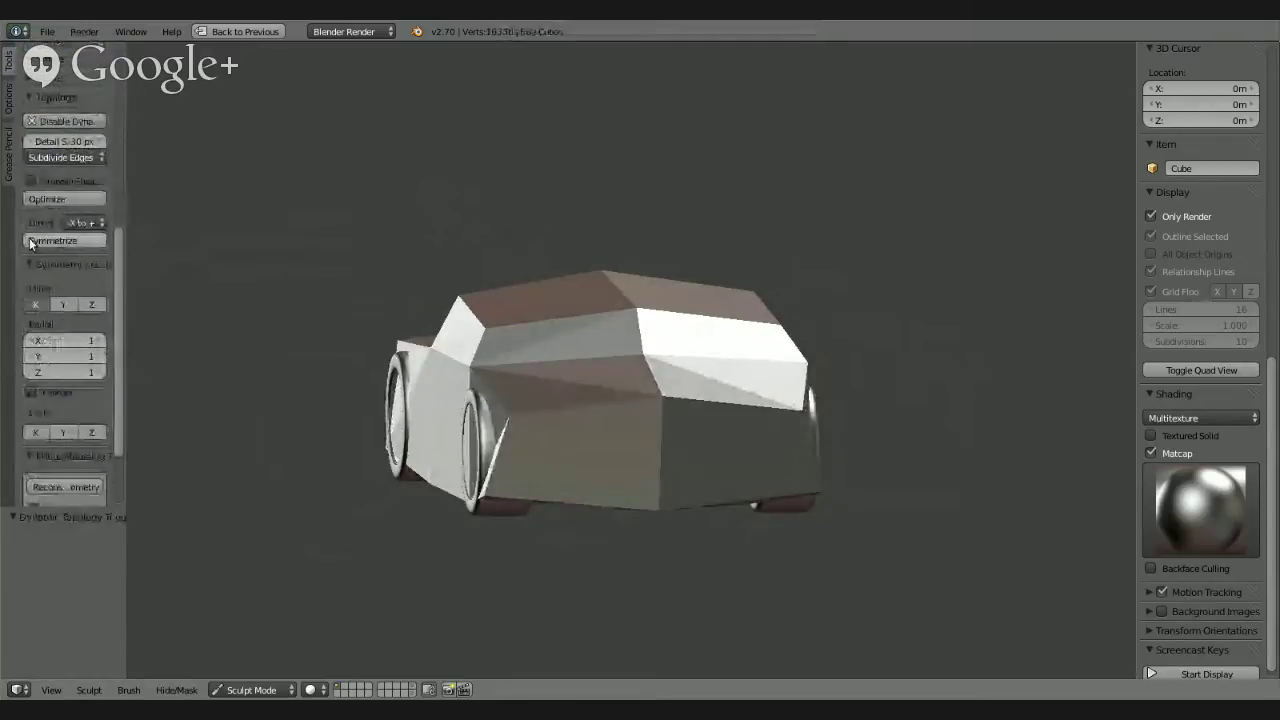
Step: Reshape the brush falloff curve to a flat top with a linear drop
{"action": "left_click", "coordinate": [32, 264]}
{"action": "scroll", "coordinate": [35, 284], "scroll_direction": "up", "scroll_amount": 5}
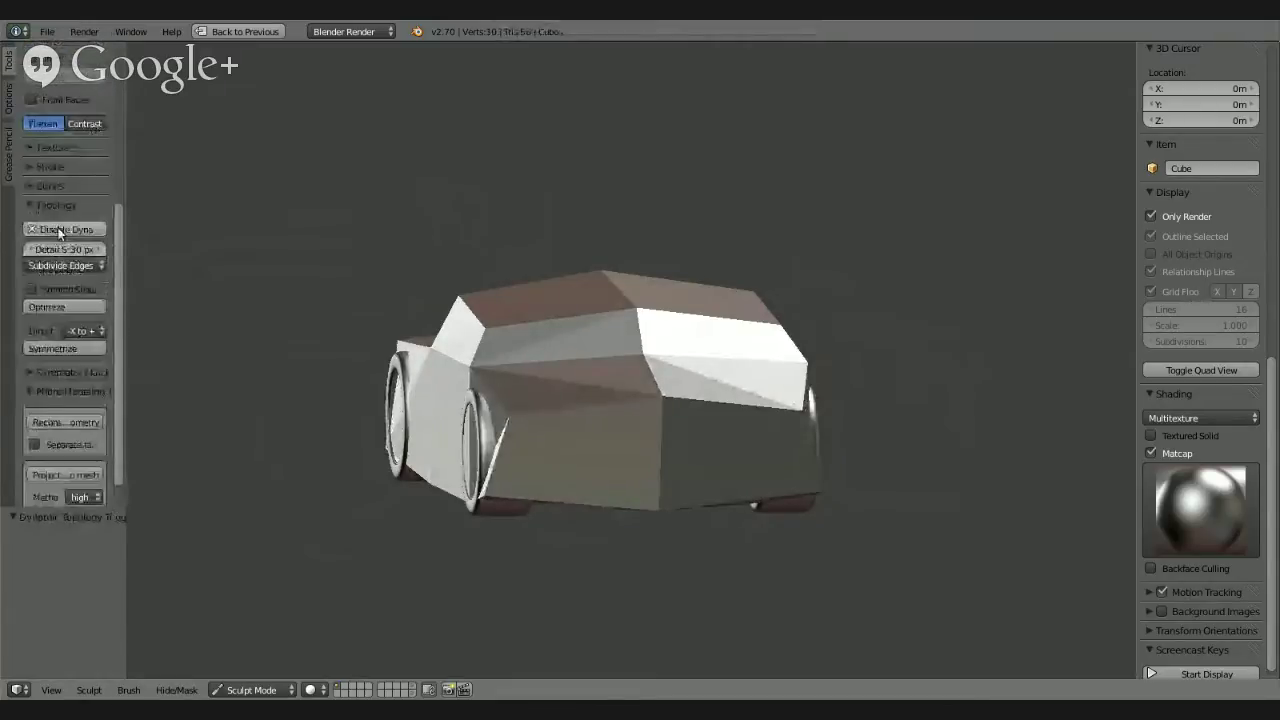
{"action": "scroll", "coordinate": [77, 207], "scroll_direction": "up", "scroll_amount": 5}
{"action": "left_click", "coordinate": [62, 282]}
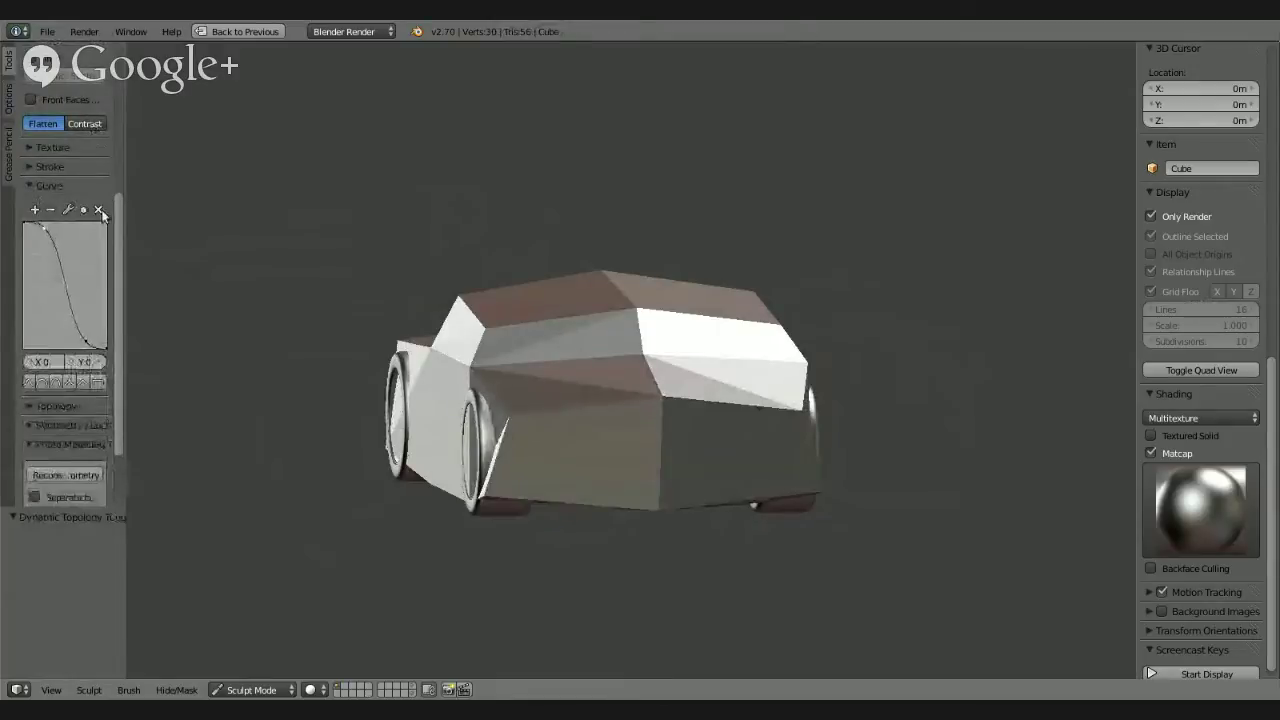
{"action": "left_click", "coordinate": [98, 208]}
{"action": "mouse_move", "coordinate": [88, 234]}
{"action": "left_mouse_down"}
{"action": "mouse_move", "coordinate": [62, 248]}
{"action": "mouse_move", "coordinate": [77, 257]}
{"action": "mouse_move", "coordinate": [88, 338]}
{"action": "left_mouse_up"}
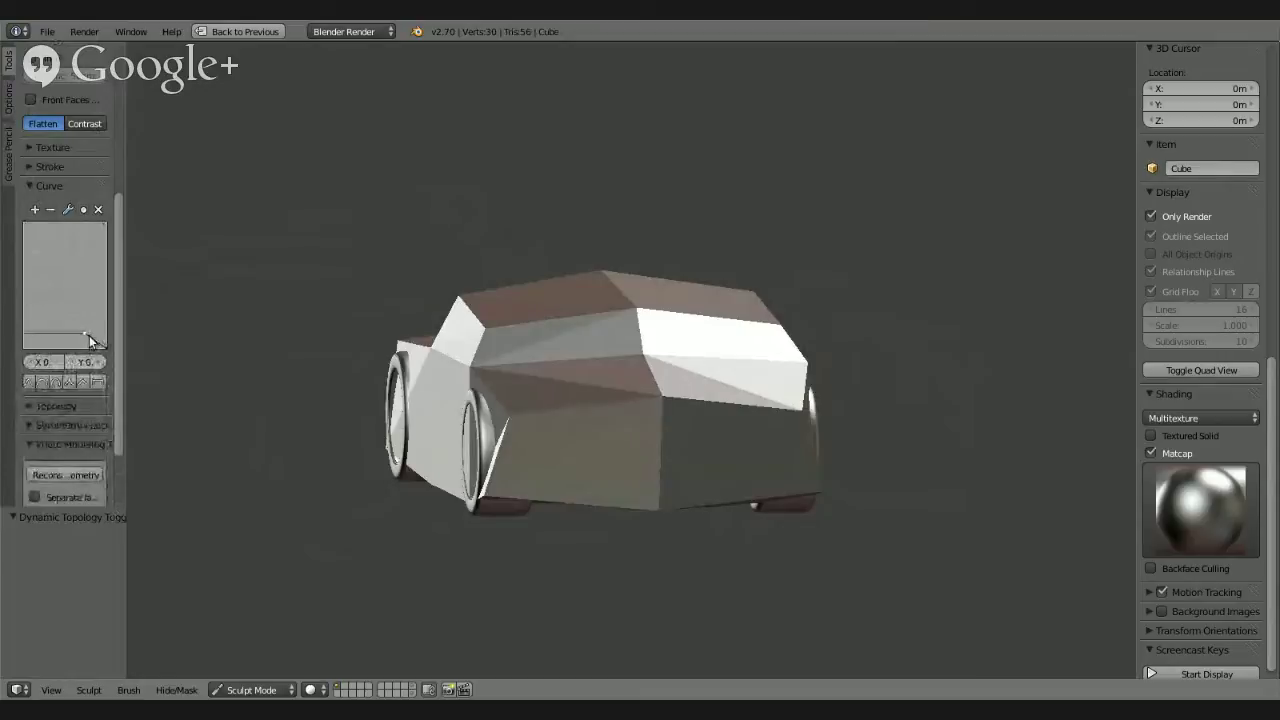
{"action": "mouse_move", "coordinate": [629, 430]}
{"action": "middle_mouse_down"}
{"action": "mouse_move", "coordinate": [726, 466]}
{"action": "mouse_move", "coordinate": [711, 449]}
{"action": "middle_mouse_up"}
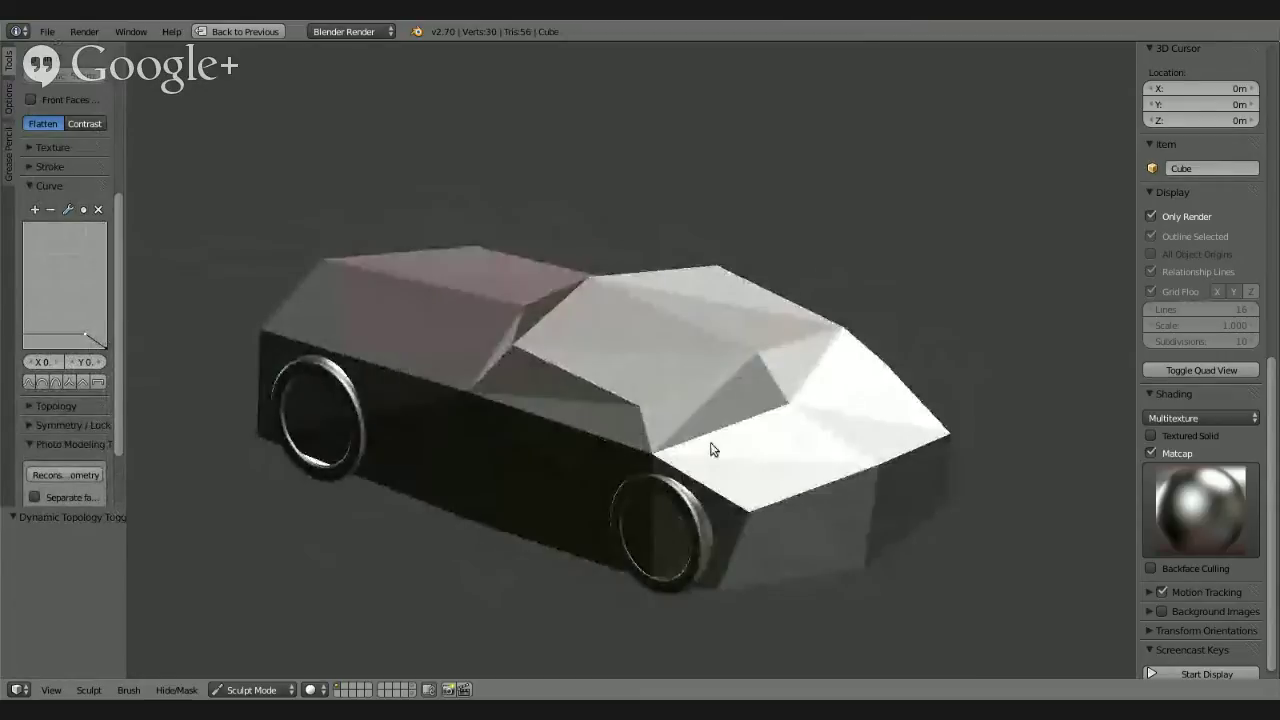
Step: Flatten the car's front-bottom edge along the hood
{"action": "scroll", "coordinate": [711, 449], "scroll_direction": "up", "scroll_amount": 3}
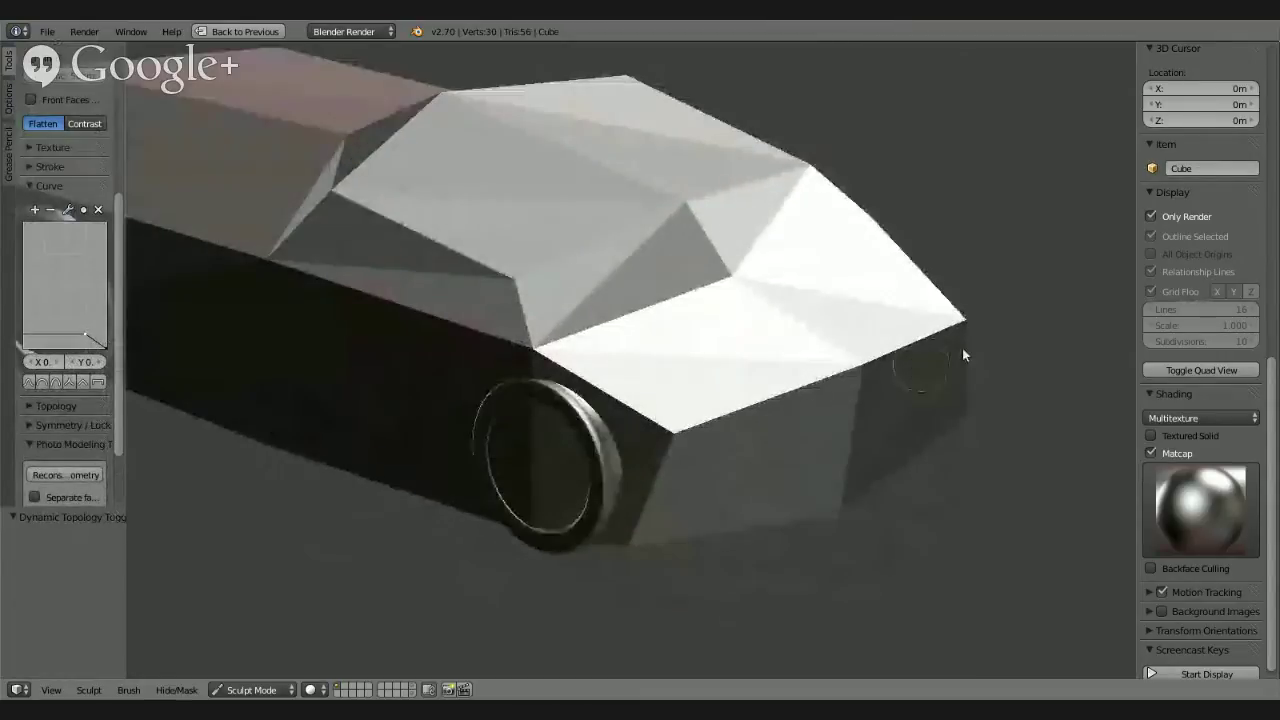
{"action": "left_click_drag", "start_coordinate": [962, 348], "coordinate": [640, 450]}
{"action": "left_click_drag", "start_coordinate": [950, 320], "coordinate": [555, 437]}
{"action": "middle_click_drag", "start_coordinate": [557, 444], "coordinate": [789, 429]}
{"action": "left_click_drag", "start_coordinate": [789, 429], "coordinate": [740, 487]}
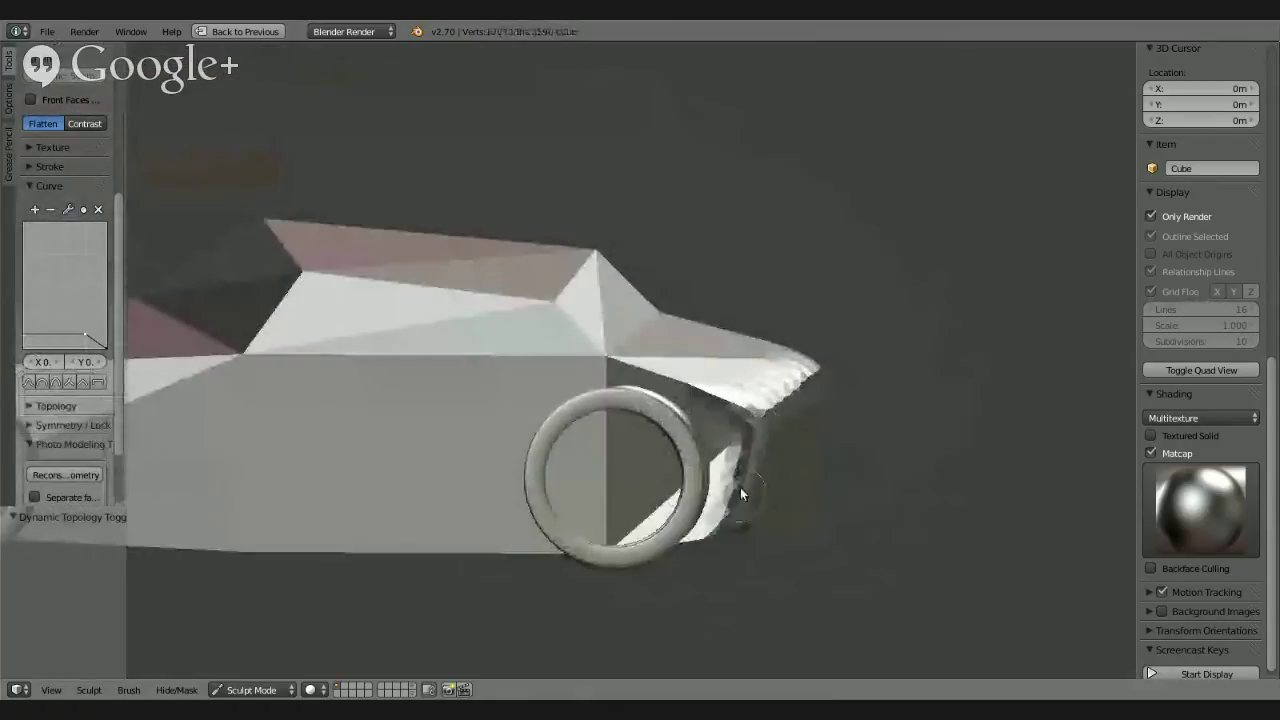
{"action": "mouse_move", "coordinate": [740, 487]}
{"action": "middle_mouse_down"}
{"action": "mouse_move", "coordinate": [583, 453]}
{"action": "mouse_move", "coordinate": [621, 368]}
{"action": "mouse_move", "coordinate": [557, 306]}
{"action": "middle_mouse_up"}
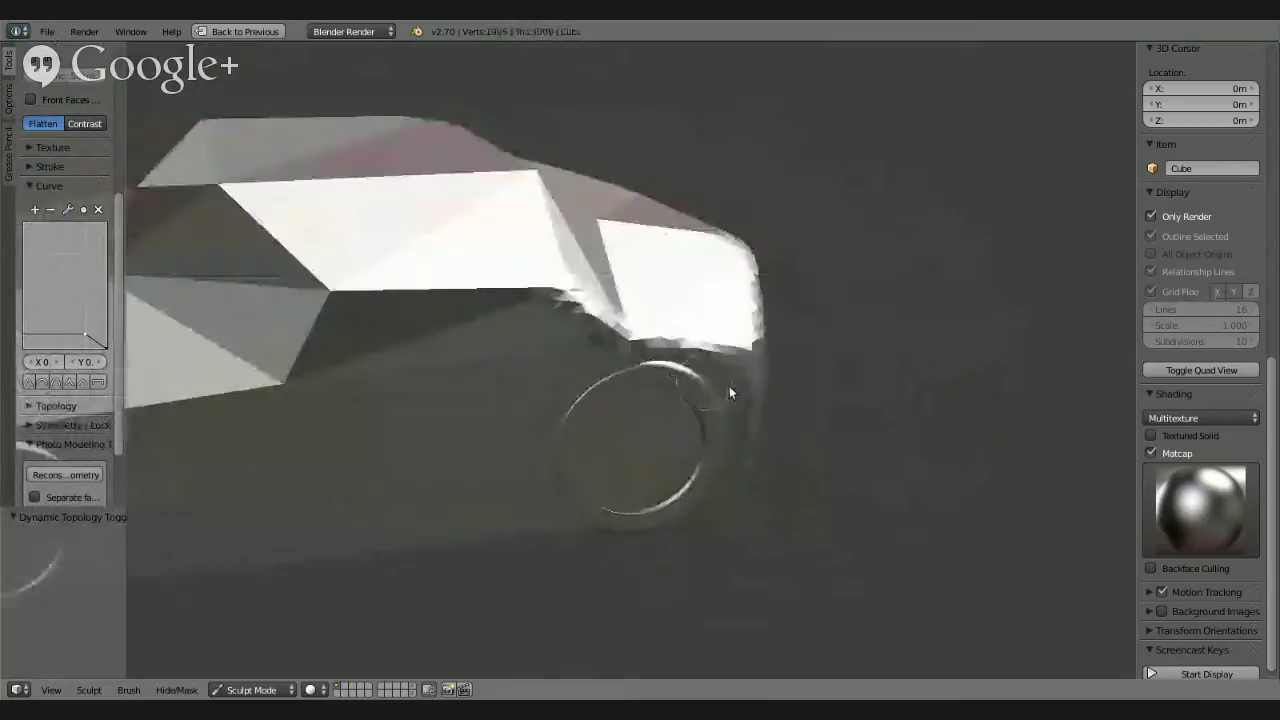
Step: Flatten along the side edge, window line, front wheel area and bottom of the car
{"action": "mouse_move", "coordinate": [398, 342]}
{"action": "middle_mouse_down"}
{"action": "mouse_move", "coordinate": [533, 362]}
{"action": "mouse_move", "coordinate": [429, 330]}
{"action": "middle_mouse_up"}
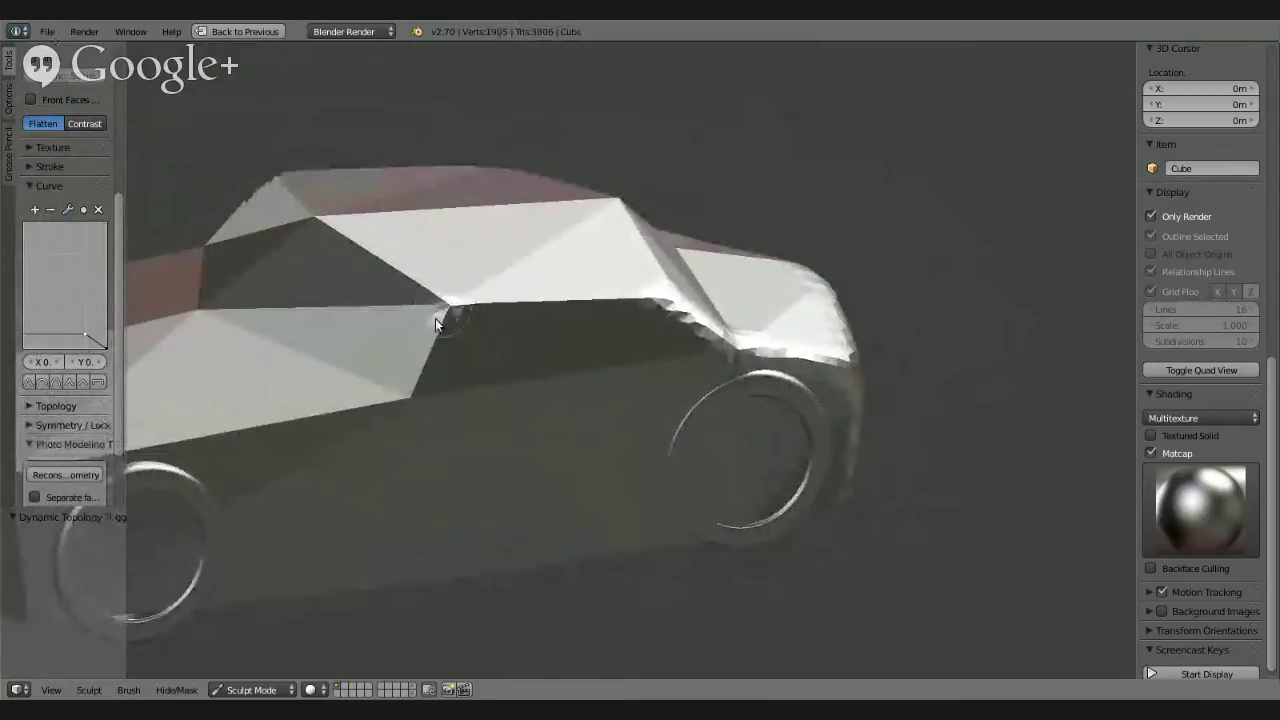
{"action": "mouse_move", "coordinate": [435, 318]}
{"action": "left_mouse_down"}
{"action": "mouse_move", "coordinate": [378, 384]}
{"action": "mouse_move", "coordinate": [431, 337]}
{"action": "mouse_move", "coordinate": [373, 410]}
{"action": "left_mouse_up"}
{"action": "left_click_drag", "start_coordinate": [432, 327], "coordinate": [831, 283]}
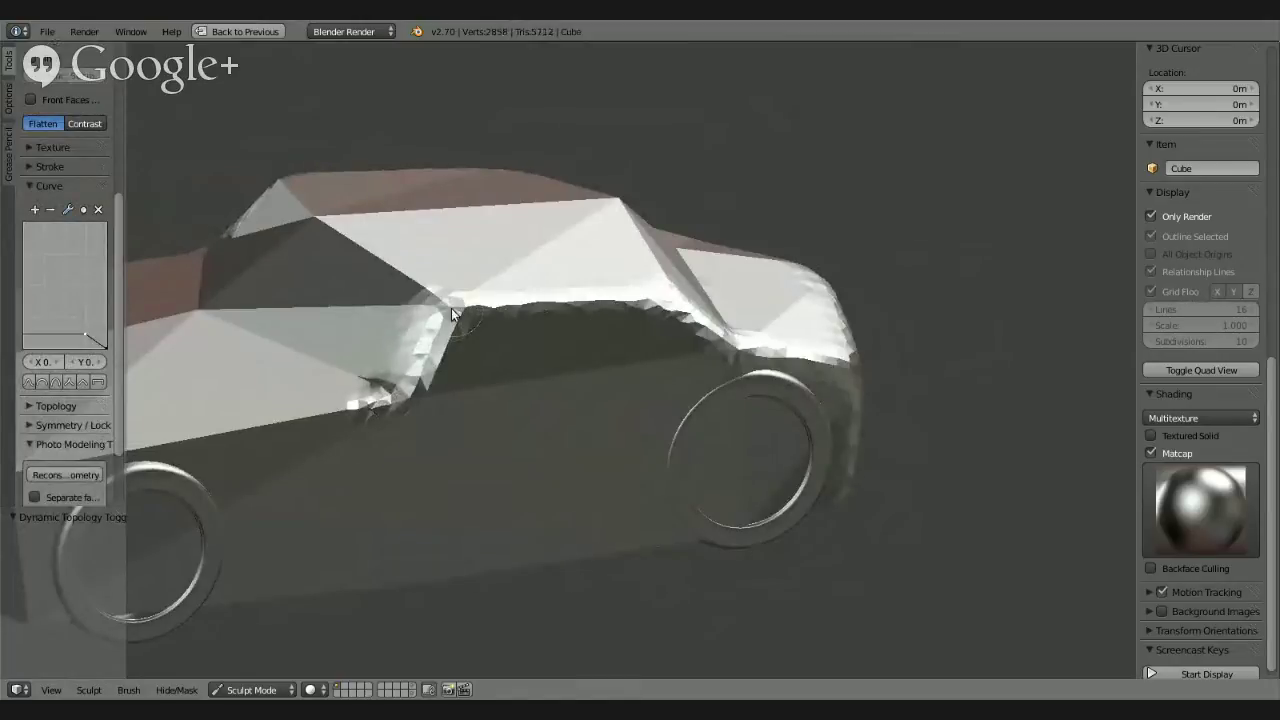
{"action": "left_click_drag", "start_coordinate": [634, 325], "coordinate": [606, 349]}
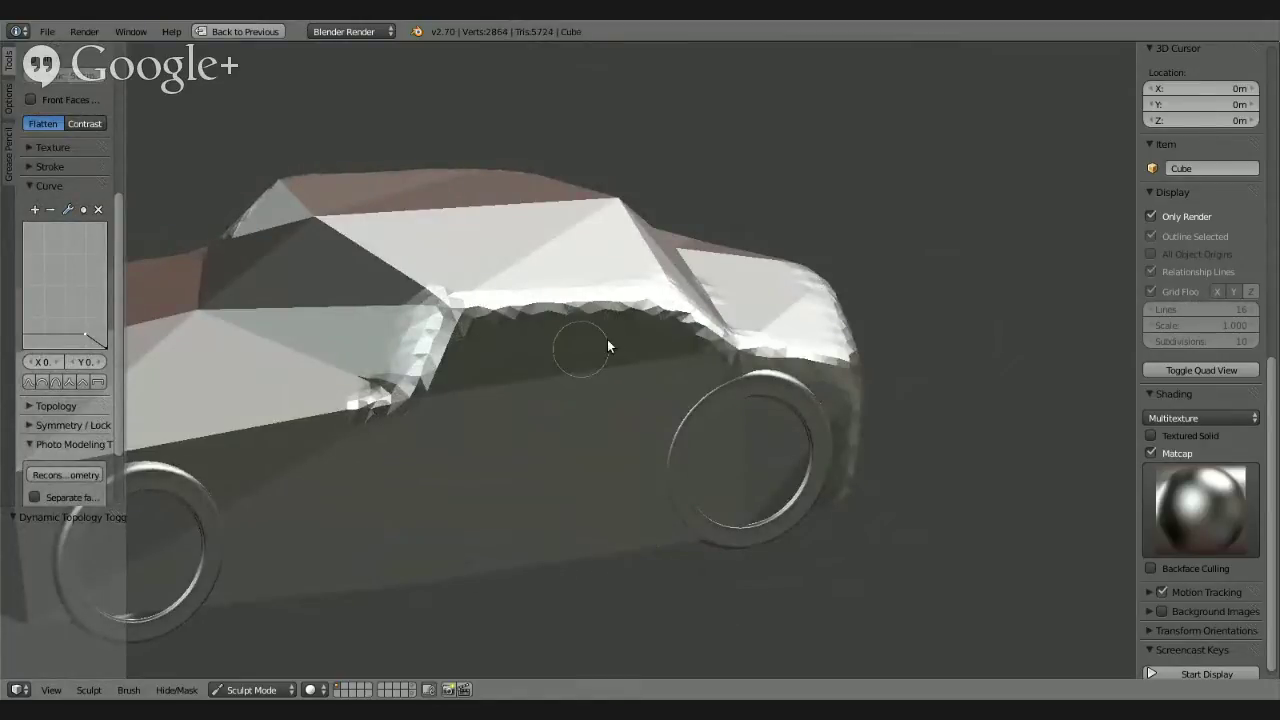
{"action": "mouse_move", "coordinate": [606, 349]}
{"action": "middle_mouse_down"}
{"action": "mouse_move", "coordinate": [383, 397]}
{"action": "mouse_move", "coordinate": [475, 481]}
{"action": "middle_mouse_up"}
{"action": "mouse_move", "coordinate": [476, 480]}
{"action": "left_mouse_down"}
{"action": "mouse_move", "coordinate": [450, 500]}
{"action": "mouse_move", "coordinate": [522, 490]}
{"action": "left_mouse_up"}
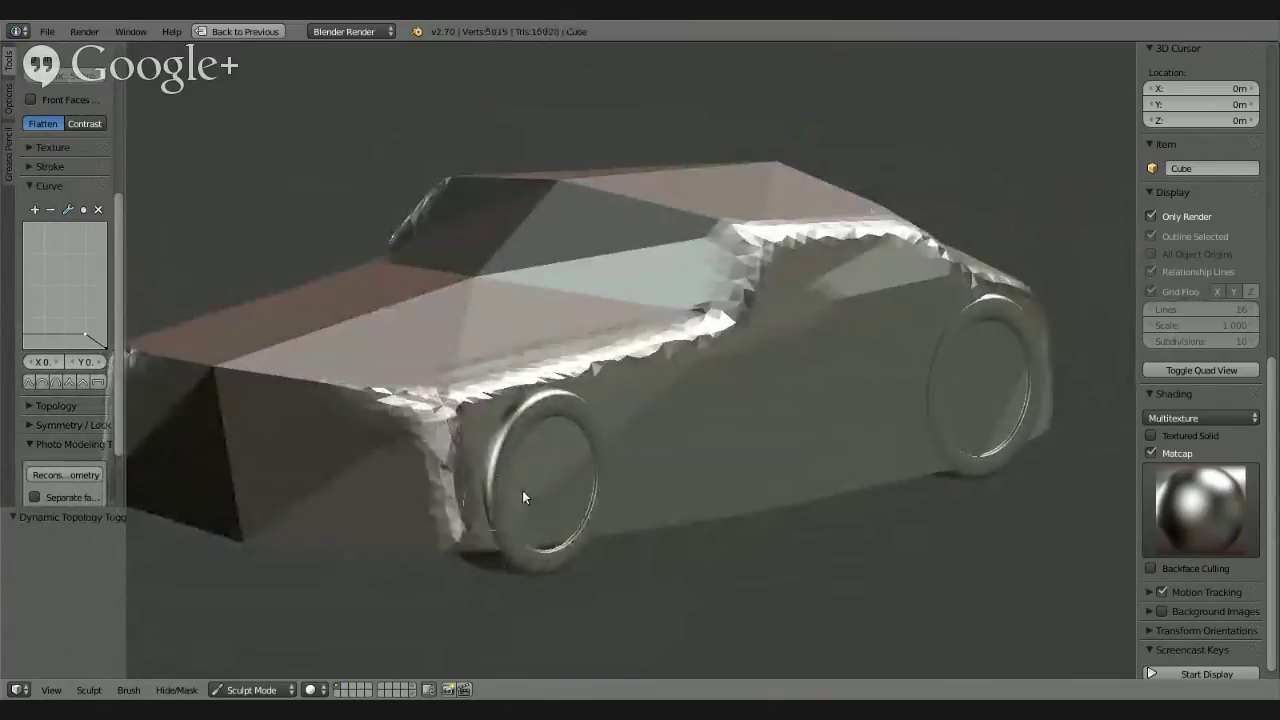
{"action": "mouse_move", "coordinate": [522, 490]}
{"action": "middle_mouse_down"}
{"action": "mouse_move", "coordinate": [459, 541]}
{"action": "mouse_move", "coordinate": [255, 460]}
{"action": "middle_mouse_up"}
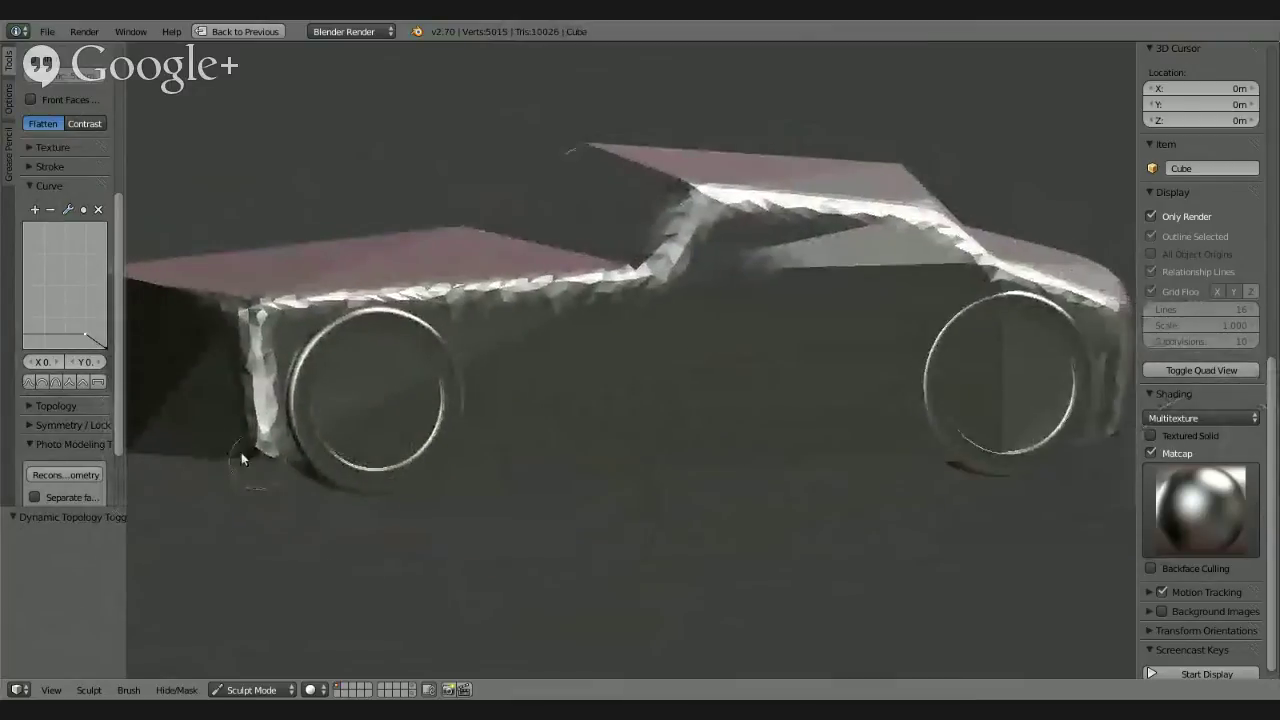
{"action": "left_click_drag", "start_coordinate": [450, 462], "coordinate": [1030, 440]}
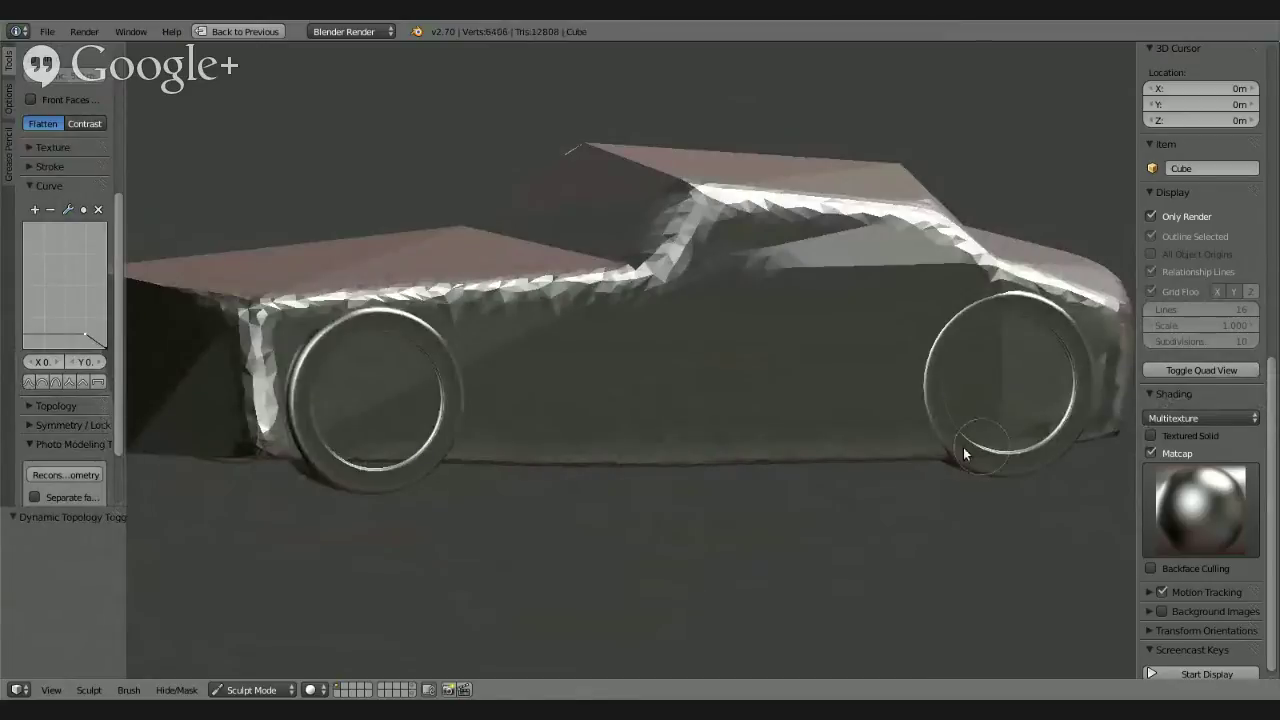
Step: Turn on Textured Solid, straighten the jagged lower edge, and enter Edit Mode
{"action": "left_click", "coordinate": [1150, 435]}
{"action": "middle_click_drag", "start_coordinate": [582, 487], "coordinate": [568, 445]}
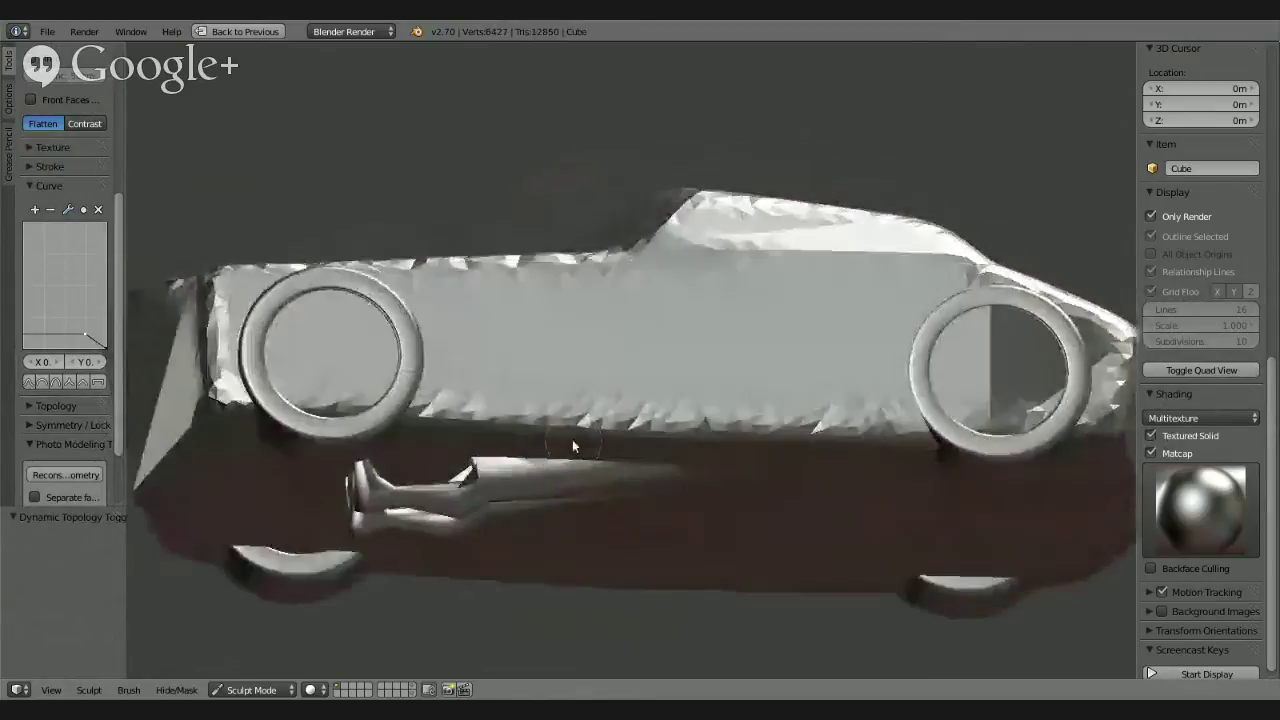
{"action": "left_click_drag", "start_coordinate": [579, 462], "coordinate": [584, 472]}
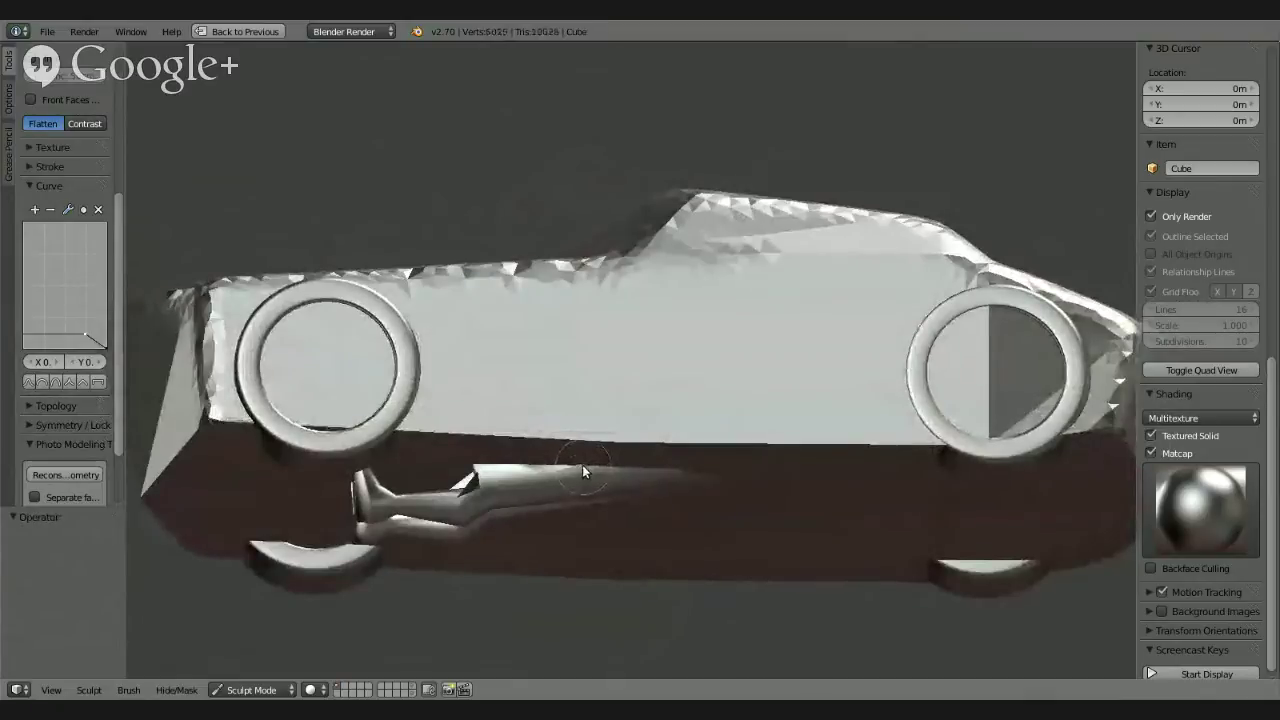
{"action": "mouse_move", "coordinate": [573, 472]}
{"action": "middle_mouse_down"}
{"action": "mouse_move", "coordinate": [477, 480]}
{"action": "mouse_move", "coordinate": [553, 521]}
{"action": "middle_mouse_up"}
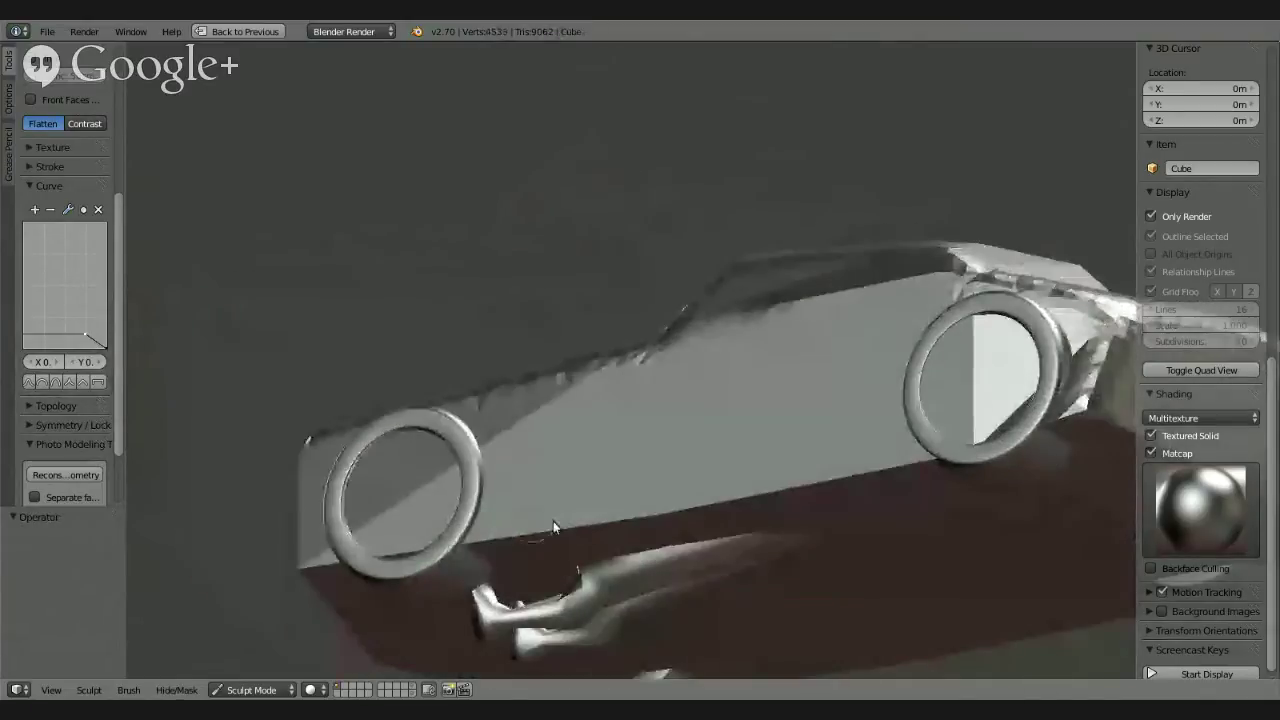
{"action": "key", "text": "Tab"}
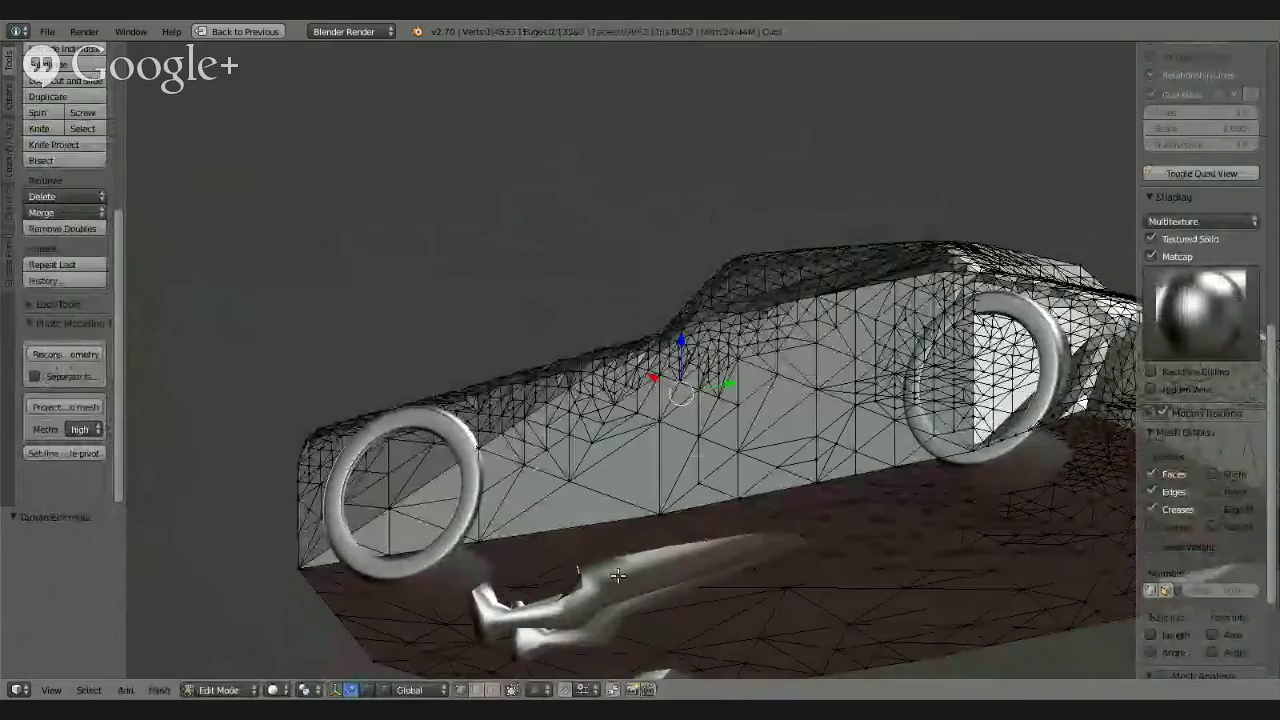
Step: Return to Object Mode and select the legs object under the car
{"action": "mouse_move", "coordinate": [618, 575]}
{"action": "middle_mouse_down"}
{"action": "mouse_move", "coordinate": [970, 413]}
{"action": "mouse_move", "coordinate": [609, 480]}
{"action": "middle_mouse_up"}
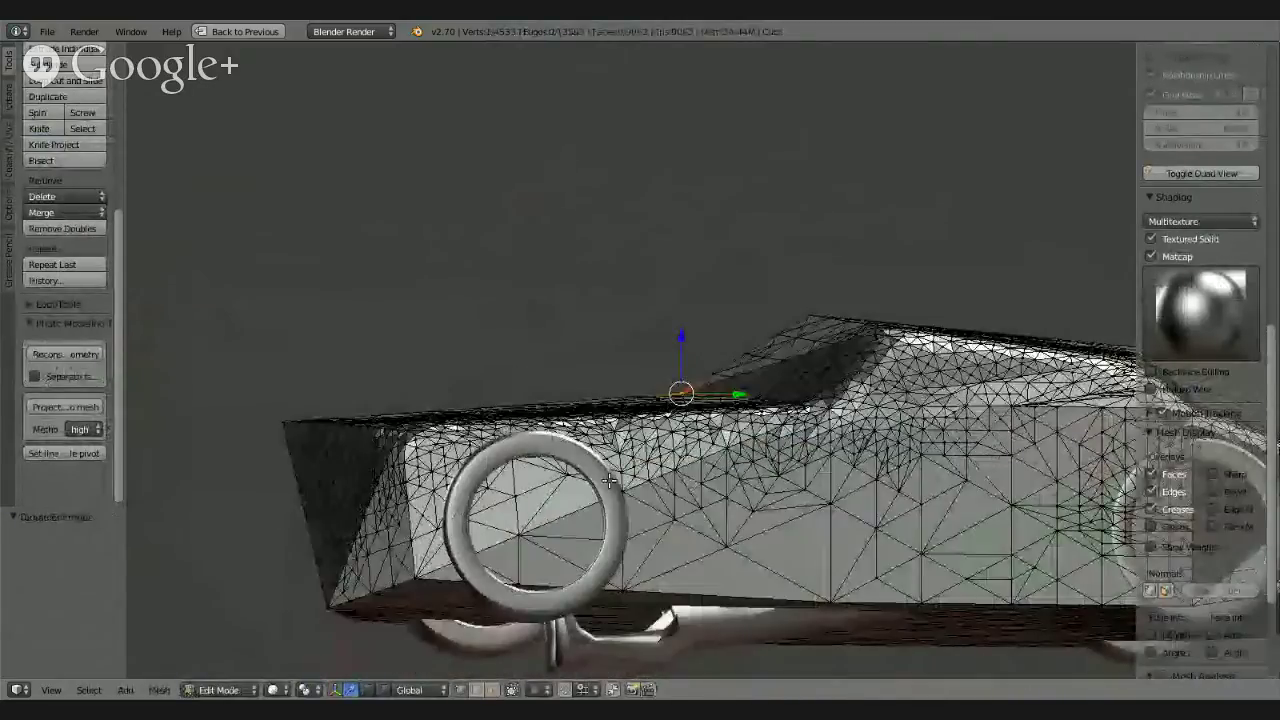
{"action": "key", "text": "Tab"}
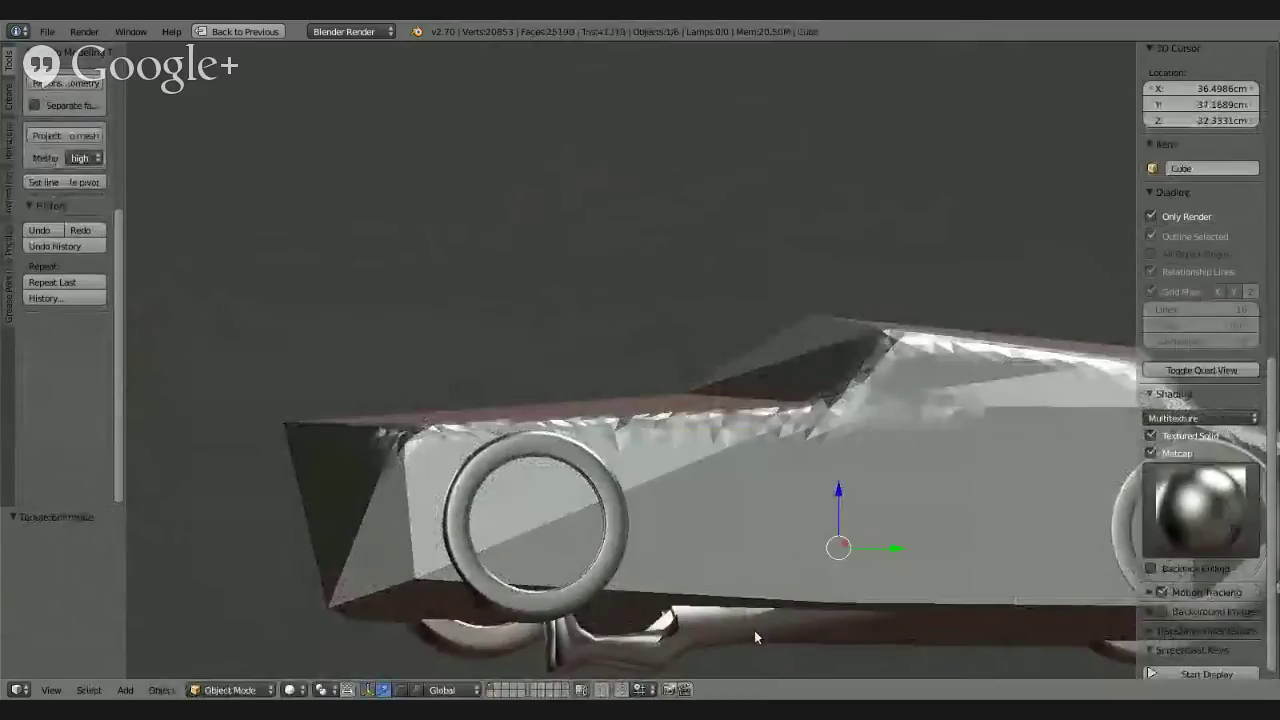
{"action": "right_click", "coordinate": [715, 631]}
{"action": "right_click", "coordinate": [720, 628]}
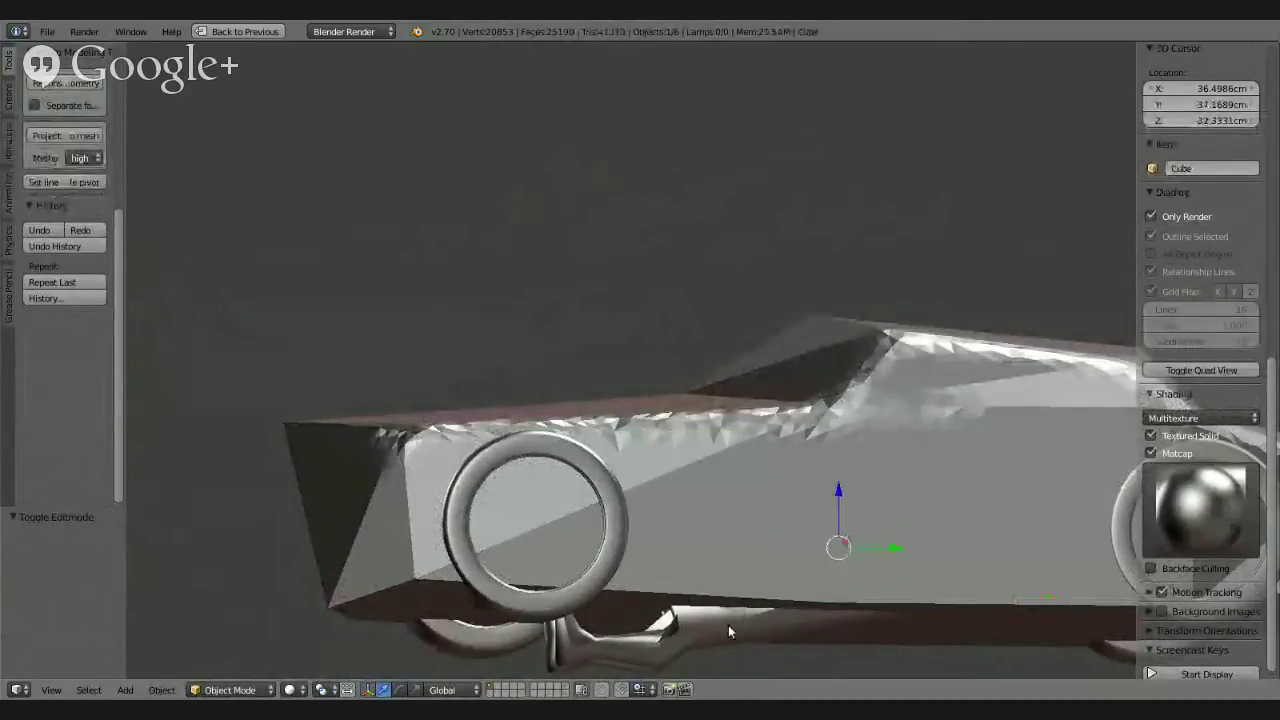
Step: Select the car body object, then start and cancel a move
{"action": "middle_click_drag", "start_coordinate": [748, 621], "coordinate": [682, 547]}
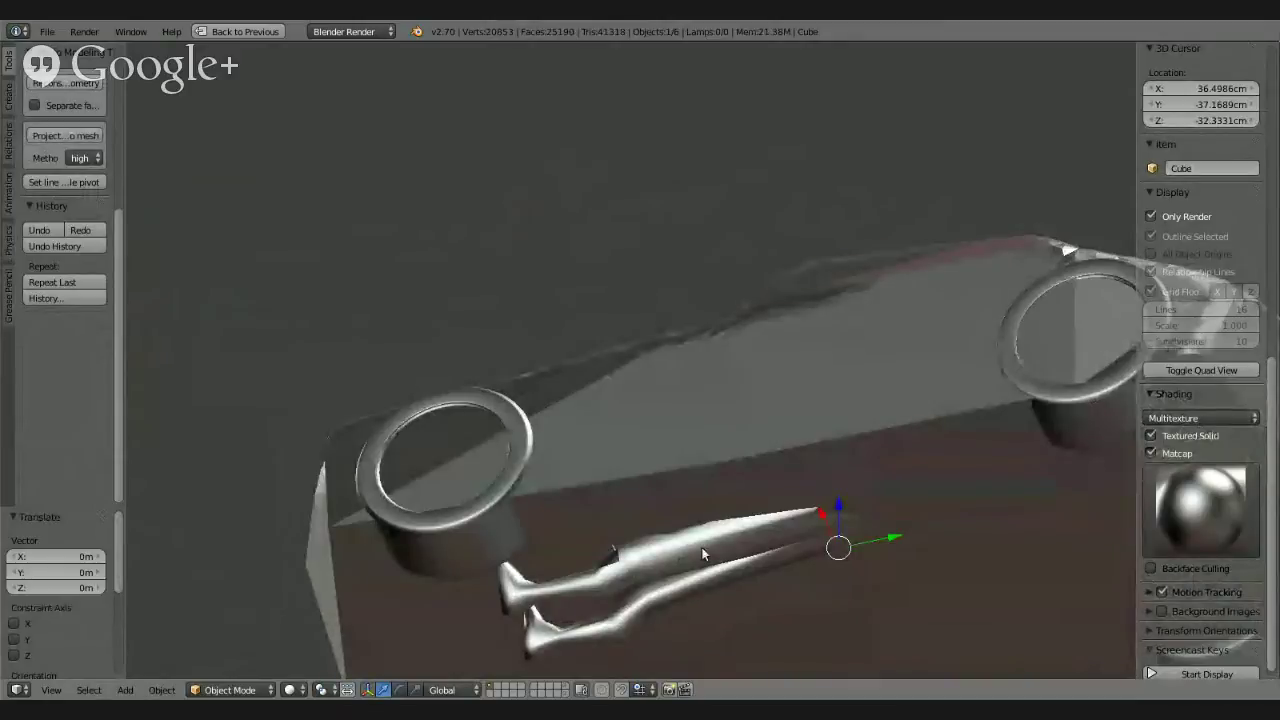
{"action": "right_click", "coordinate": [751, 301]}
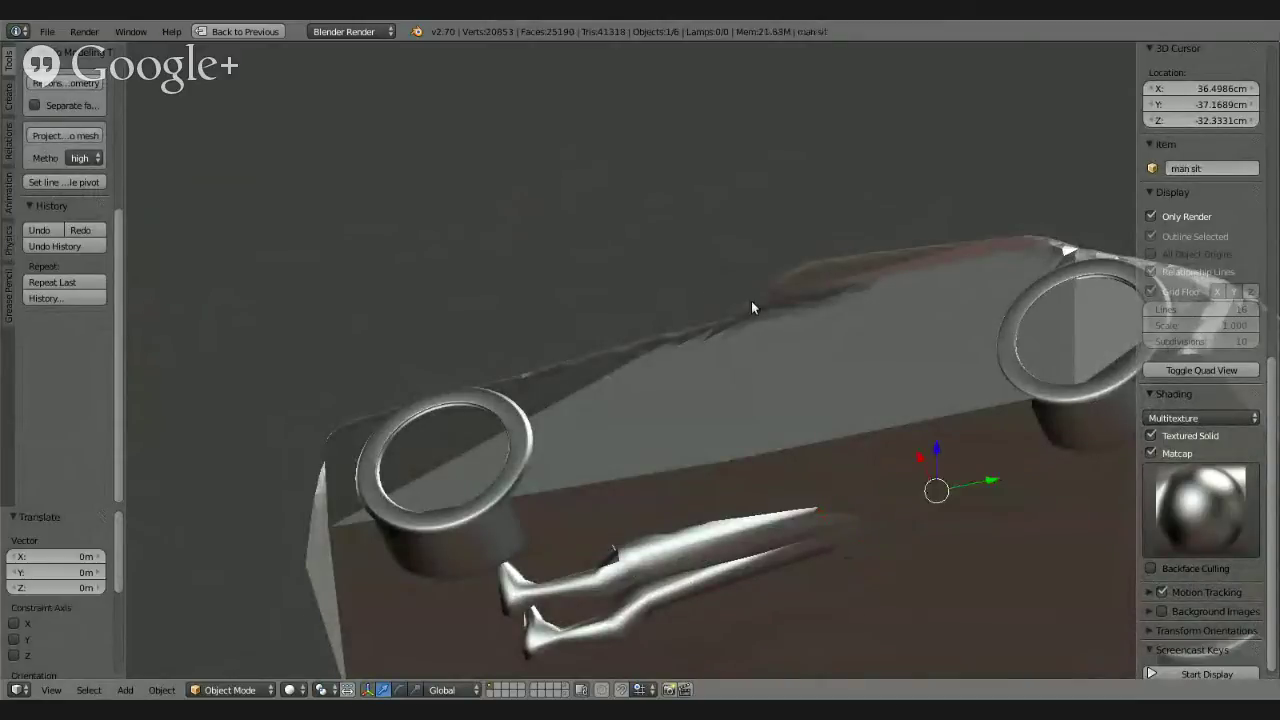
{"action": "right_click", "coordinate": [751, 301]}
{"action": "key", "text": "g"}
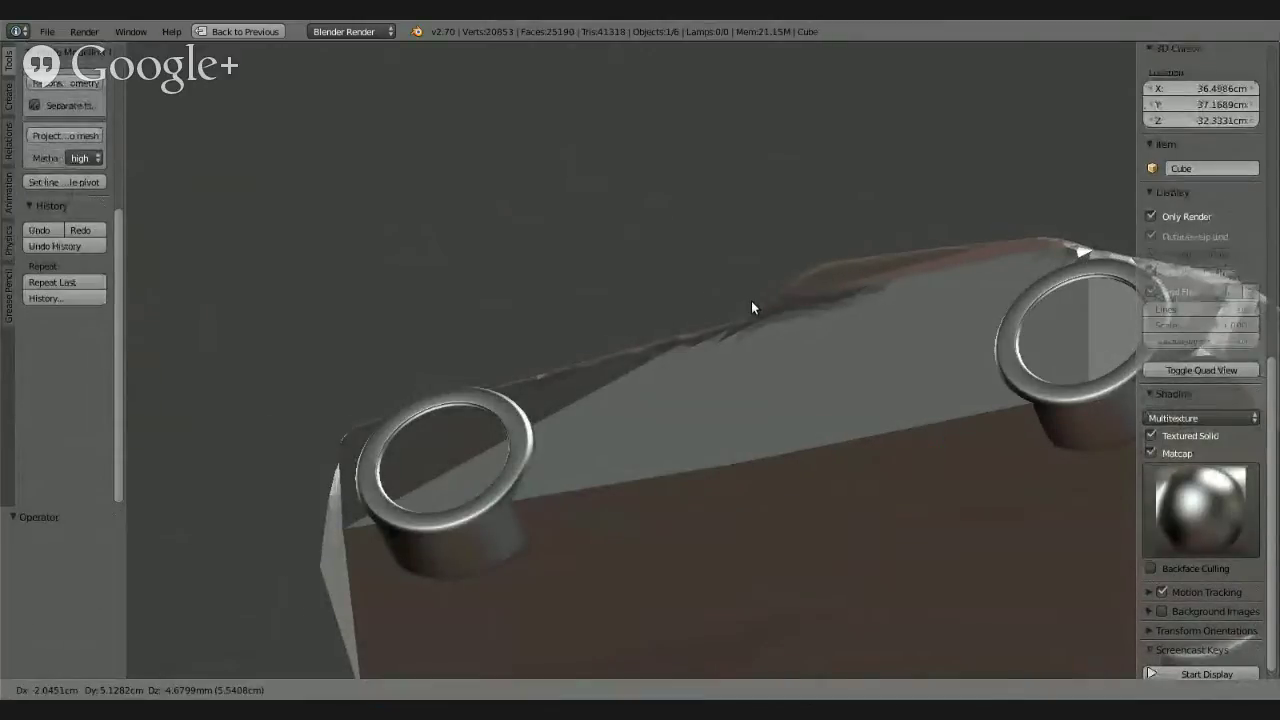
{"action": "key", "text": "Escape"}
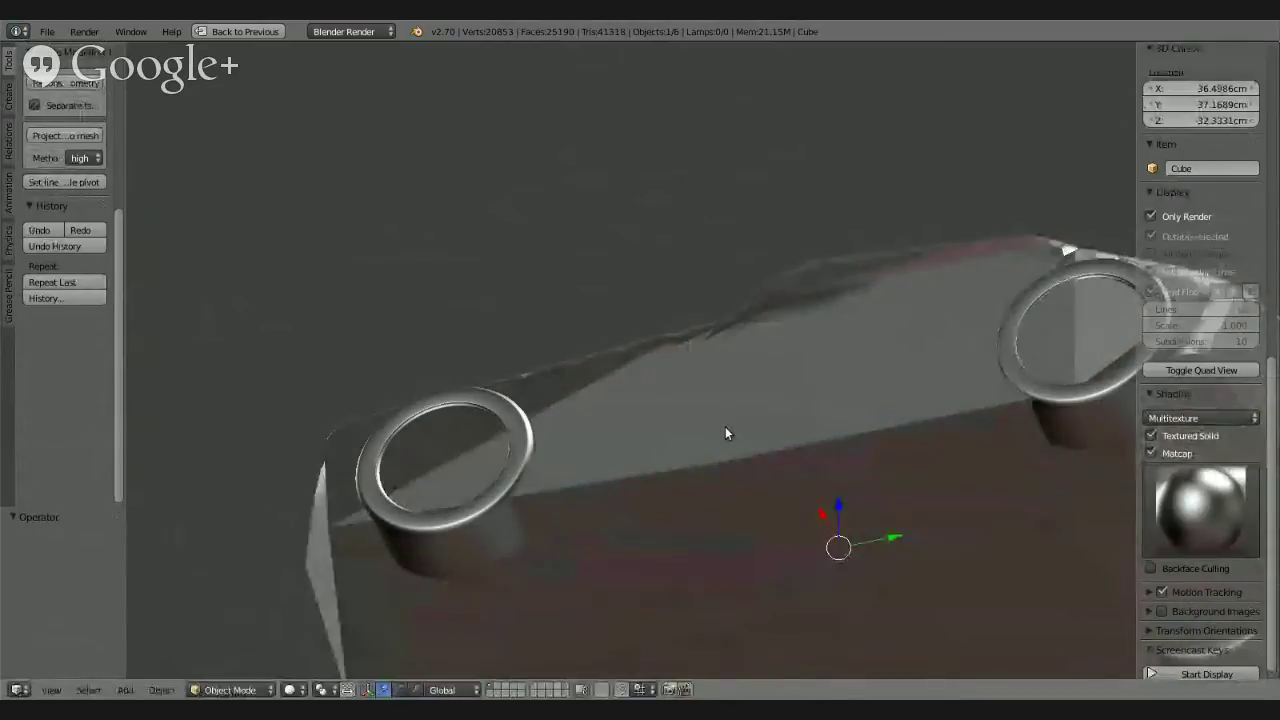
Step: Toggle wireframe shading on and off, then switch the car body to Sculpt Mode
{"action": "mouse_move", "coordinate": [650, 440]}
{"action": "middle_mouse_down"}
{"action": "mouse_move", "coordinate": [697, 416]}
{"action": "mouse_move", "coordinate": [755, 508]}
{"action": "mouse_move", "coordinate": [762, 495]}
{"action": "mouse_move", "coordinate": [745, 478]}
{"action": "mouse_move", "coordinate": [778, 491]}
{"action": "middle_mouse_up"}
{"action": "key", "text": "z"}
{"action": "mouse_move", "coordinate": [874, 477]}
{"action": "middle_mouse_down"}
{"action": "mouse_move", "coordinate": [812, 484]}
{"action": "mouse_move", "coordinate": [858, 485]}
{"action": "middle_mouse_up"}
{"action": "key", "text": "z"}
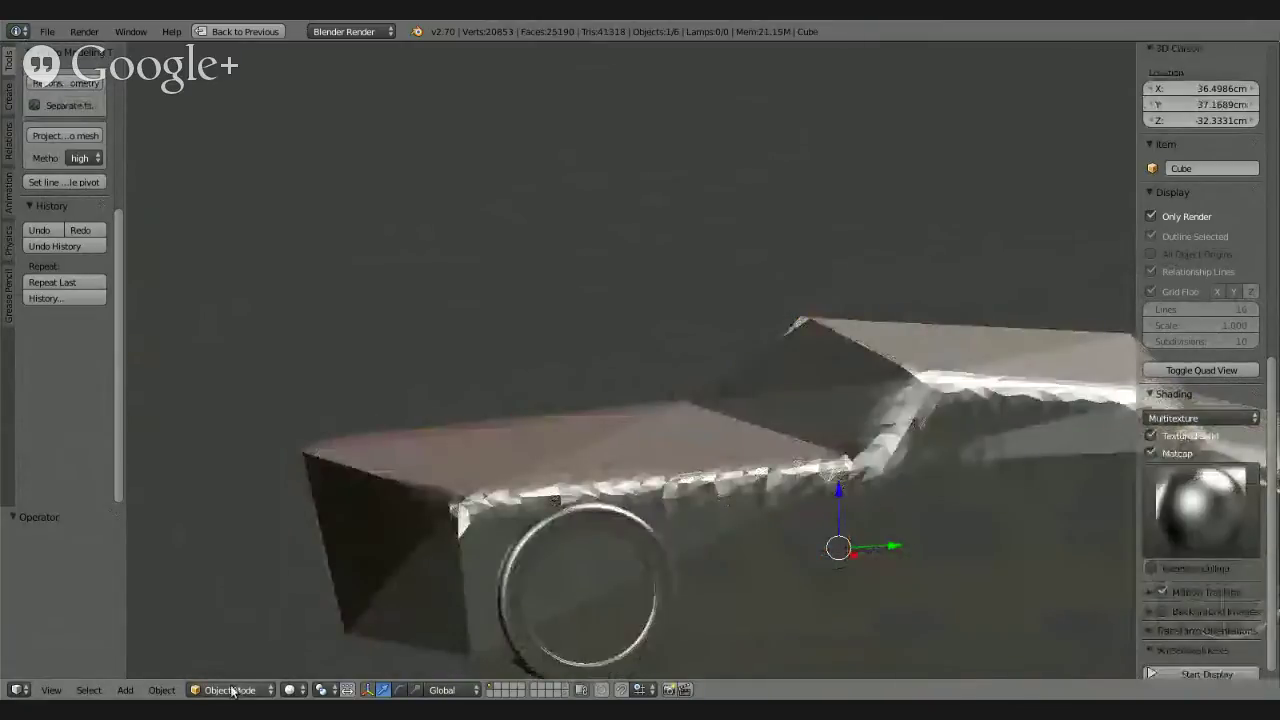
{"action": "left_click", "coordinate": [231, 690]}
{"action": "left_click", "coordinate": [235, 637]}
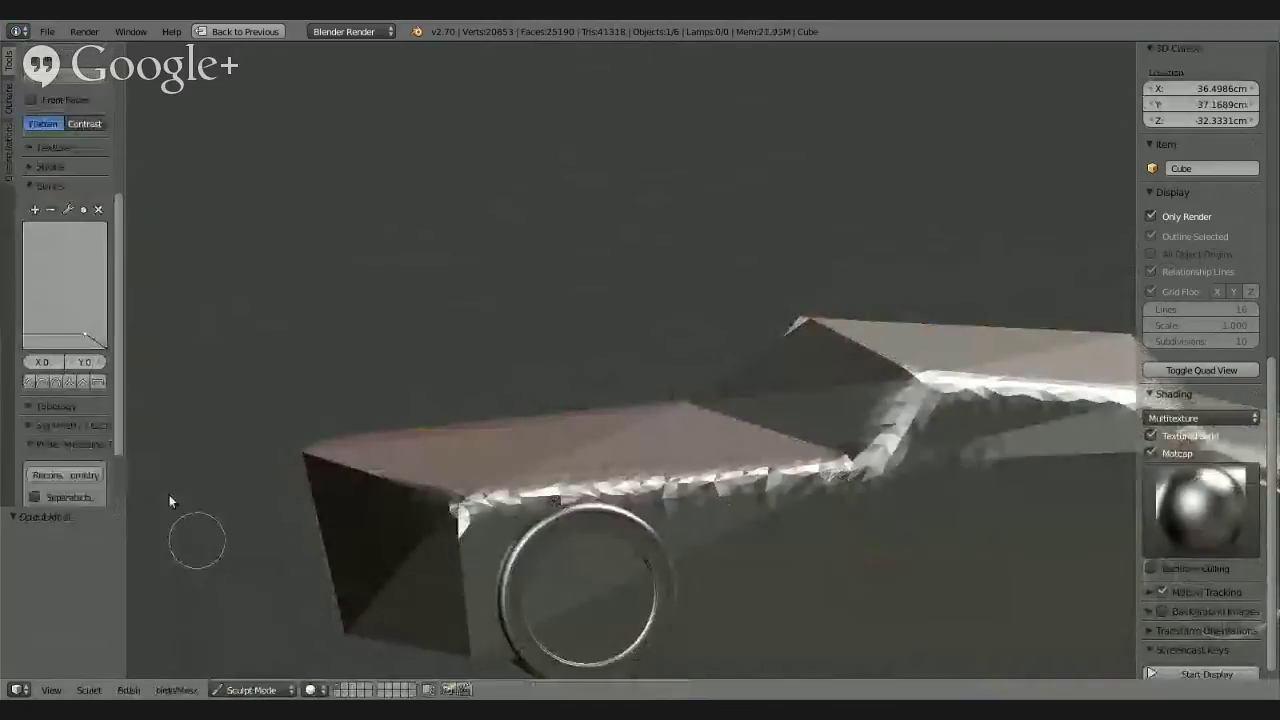
Step: Expand the Topology panel and enable dynamic topology
{"action": "left_click", "coordinate": [31, 410]}
{"action": "left_click", "coordinate": [65, 432]}
{"action": "scroll", "coordinate": [120, 400], "scroll_direction": "down", "scroll_amount": 3}
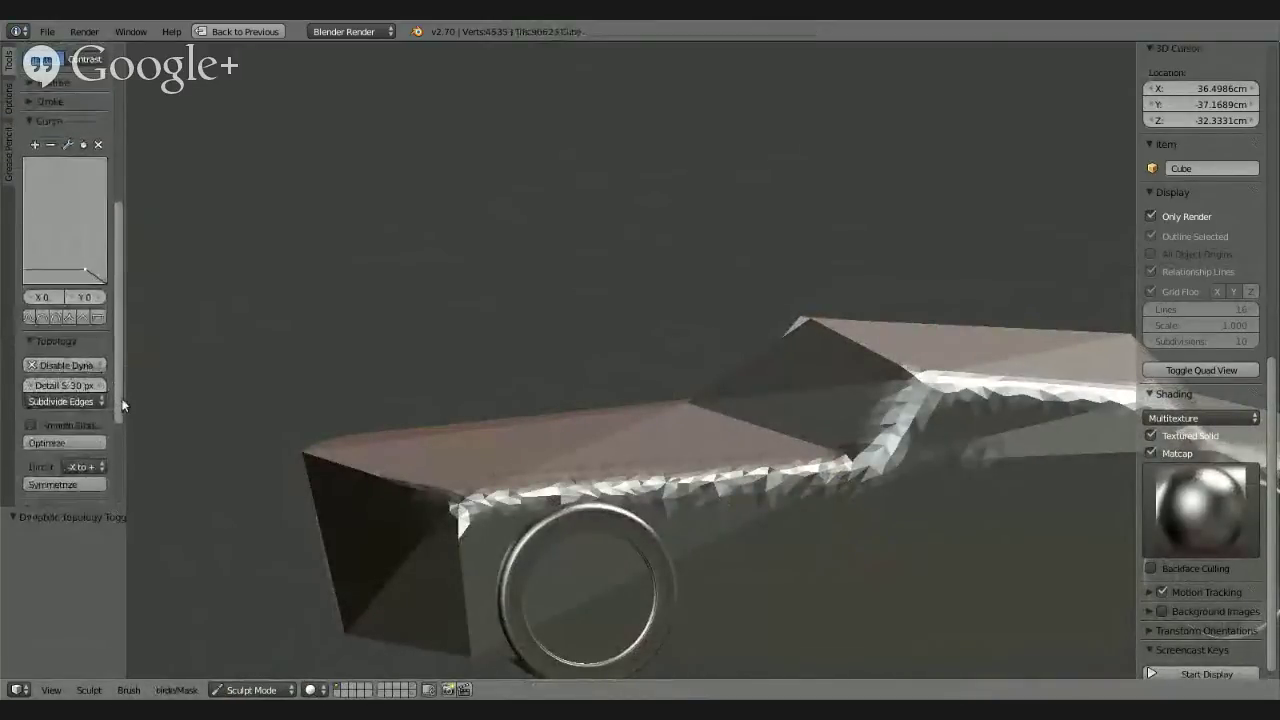
Step: Sculpt the hood edge and the lower body beside the front wheel
{"action": "mouse_move", "coordinate": [963, 503]}
{"action": "middle_mouse_down"}
{"action": "mouse_move", "coordinate": [775, 271]}
{"action": "mouse_move", "coordinate": [786, 443]}
{"action": "mouse_move", "coordinate": [851, 409]}
{"action": "mouse_move", "coordinate": [846, 369]}
{"action": "mouse_move", "coordinate": [812, 346]}
{"action": "mouse_move", "coordinate": [870, 400]}
{"action": "middle_mouse_up"}
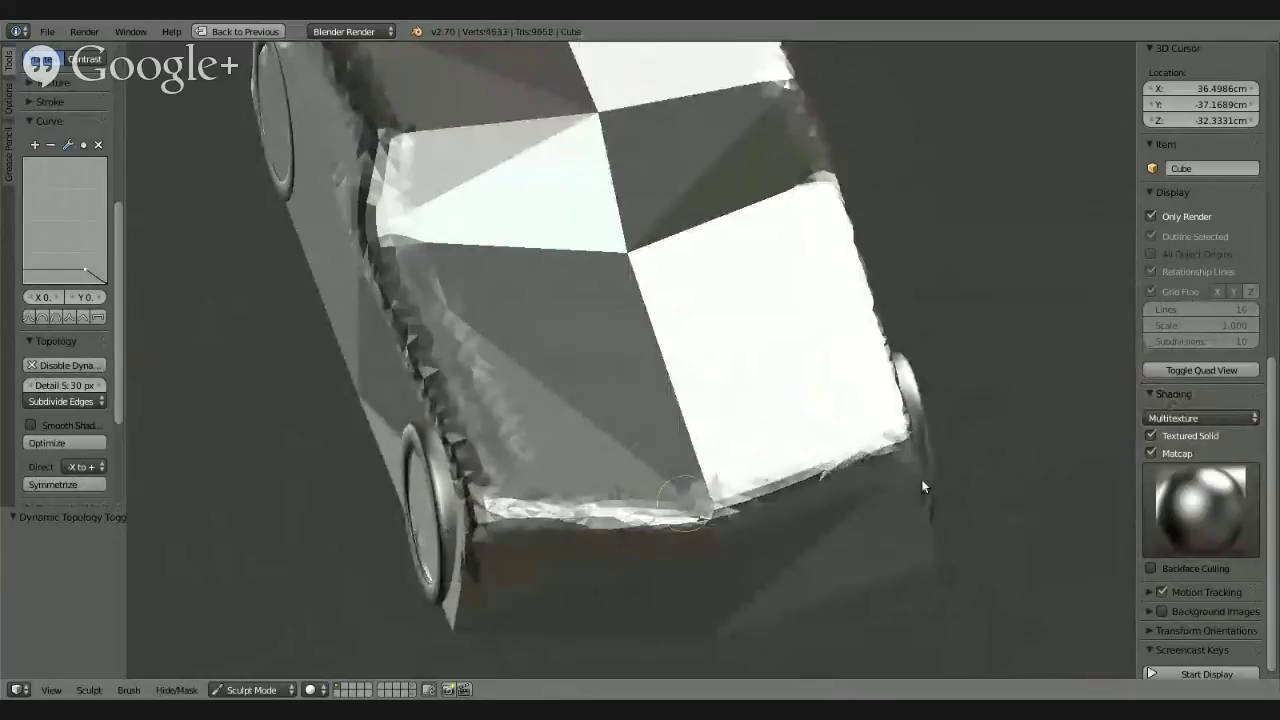
{"action": "mouse_move", "coordinate": [922, 487]}
{"action": "middle_mouse_down"}
{"action": "mouse_move", "coordinate": [786, 443]}
{"action": "mouse_move", "coordinate": [930, 630]}
{"action": "mouse_move", "coordinate": [1037, 500]}
{"action": "mouse_move", "coordinate": [857, 500]}
{"action": "mouse_move", "coordinate": [811, 480]}
{"action": "mouse_move", "coordinate": [717, 515]}
{"action": "middle_mouse_up"}
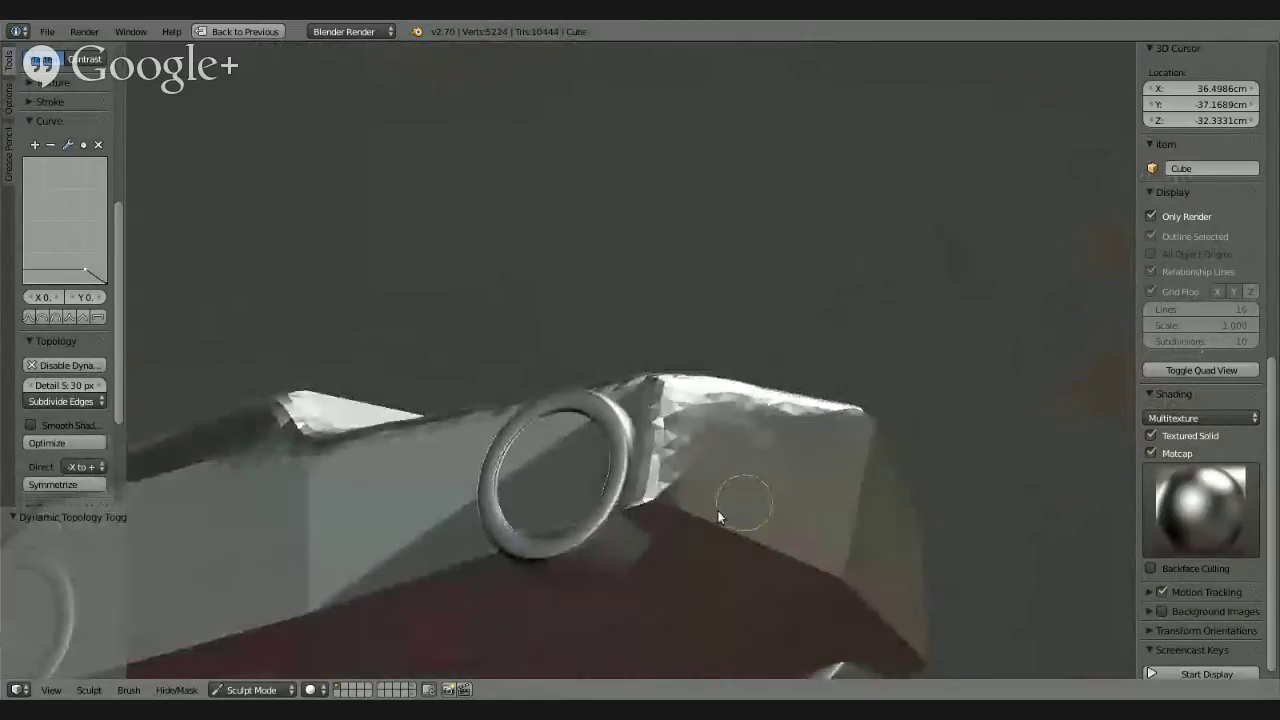
{"action": "mouse_move", "coordinate": [717, 515]}
{"action": "left_mouse_down"}
{"action": "mouse_move", "coordinate": [789, 540]}
{"action": "mouse_move", "coordinate": [880, 425]}
{"action": "left_mouse_up"}
{"action": "mouse_move", "coordinate": [786, 523]}
{"action": "middle_mouse_down"}
{"action": "mouse_move", "coordinate": [717, 591]}
{"action": "mouse_move", "coordinate": [796, 508]}
{"action": "mouse_move", "coordinate": [837, 514]}
{"action": "middle_mouse_up"}
{"action": "left_click_drag", "start_coordinate": [350, 555], "coordinate": [902, 532]}
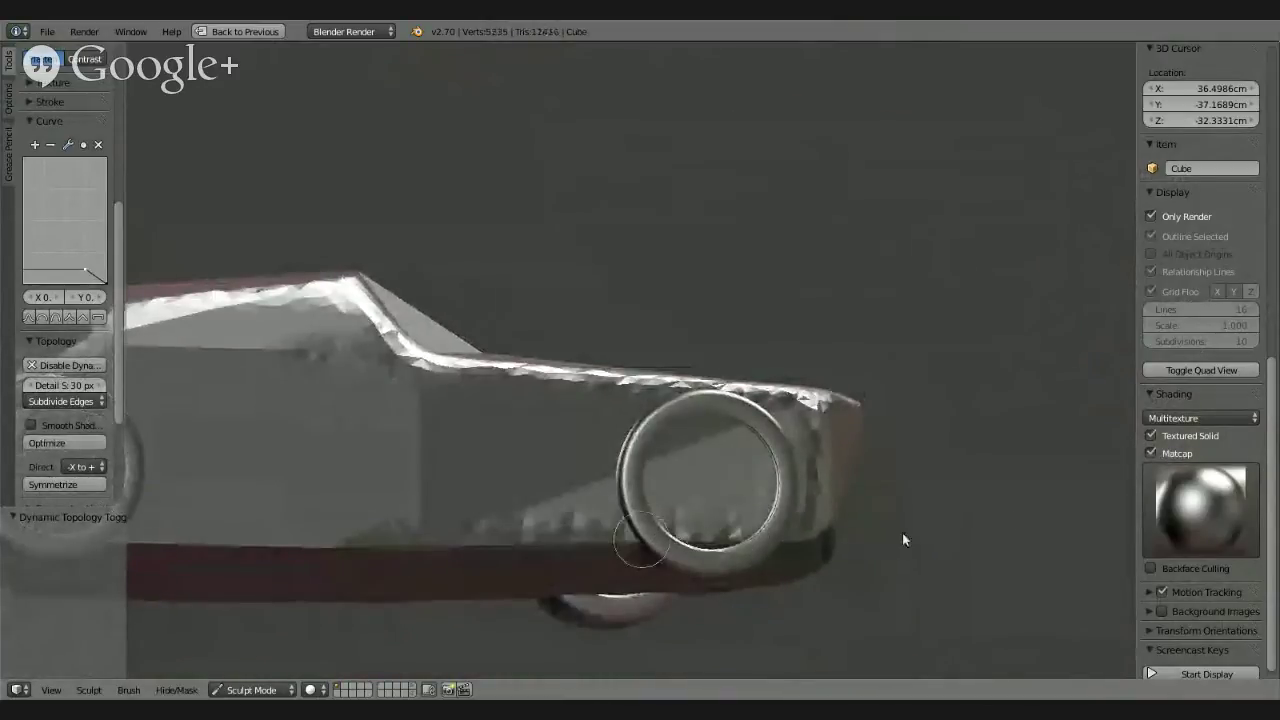
{"action": "mouse_move", "coordinate": [696, 519]}
{"action": "middle_mouse_down"}
{"action": "mouse_move", "coordinate": [713, 482]}
{"action": "mouse_move", "coordinate": [635, 464]}
{"action": "middle_mouse_up"}
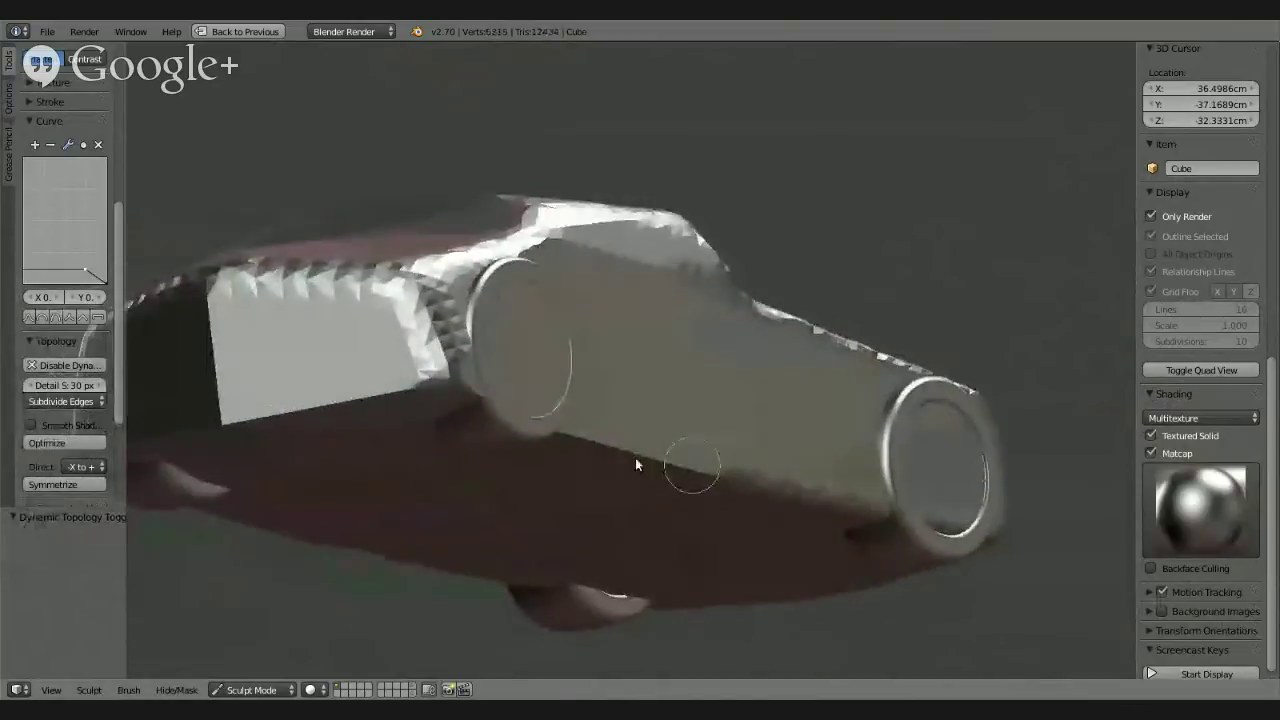
{"action": "mouse_move", "coordinate": [635, 464]}
{"action": "left_mouse_down"}
{"action": "mouse_move", "coordinate": [450, 400]}
{"action": "mouse_move", "coordinate": [700, 480]}
{"action": "left_mouse_up"}
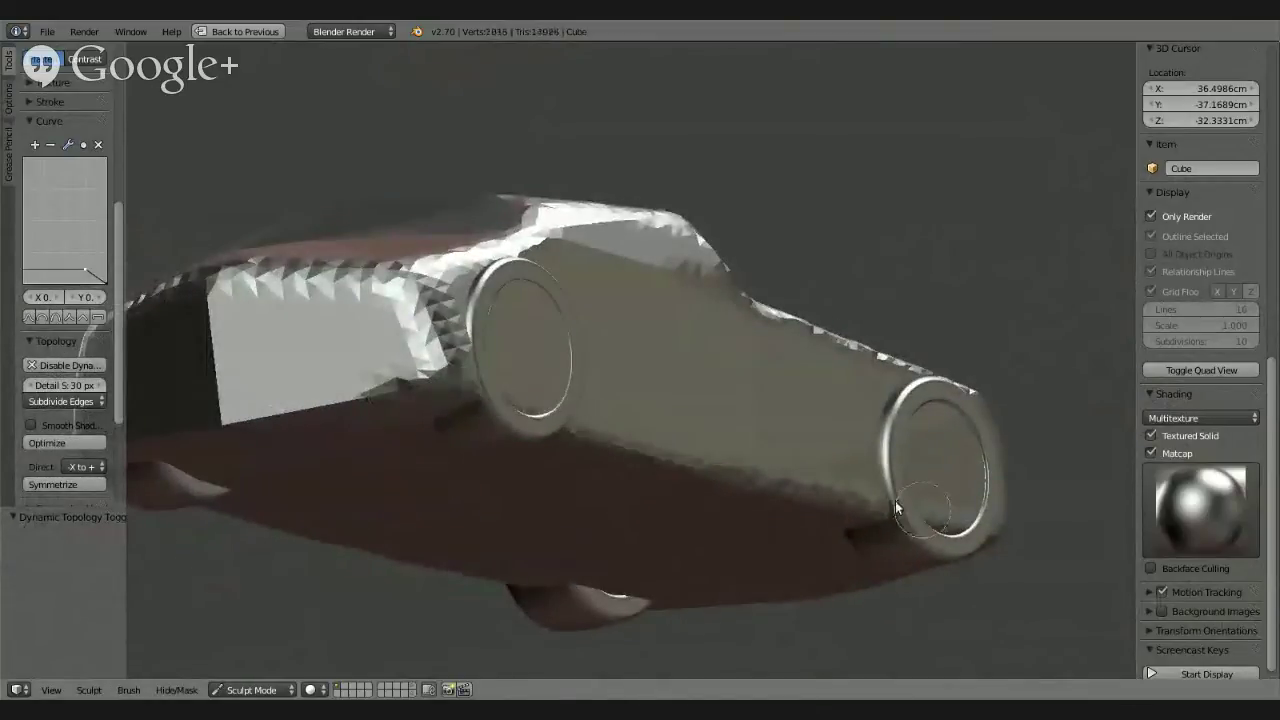
Step: Carve a band across the body's middle and a recess along its side
{"action": "mouse_move", "coordinate": [686, 457]}
{"action": "middle_mouse_down"}
{"action": "mouse_move", "coordinate": [514, 486]}
{"action": "mouse_move", "coordinate": [699, 467]}
{"action": "mouse_move", "coordinate": [543, 443]}
{"action": "mouse_move", "coordinate": [471, 414]}
{"action": "mouse_move", "coordinate": [509, 465]}
{"action": "mouse_move", "coordinate": [829, 426]}
{"action": "middle_mouse_up"}
{"action": "mouse_move", "coordinate": [940, 420]}
{"action": "middle_mouse_down"}
{"action": "mouse_move", "coordinate": [703, 449]}
{"action": "mouse_move", "coordinate": [604, 518]}
{"action": "mouse_move", "coordinate": [806, 389]}
{"action": "middle_mouse_up"}
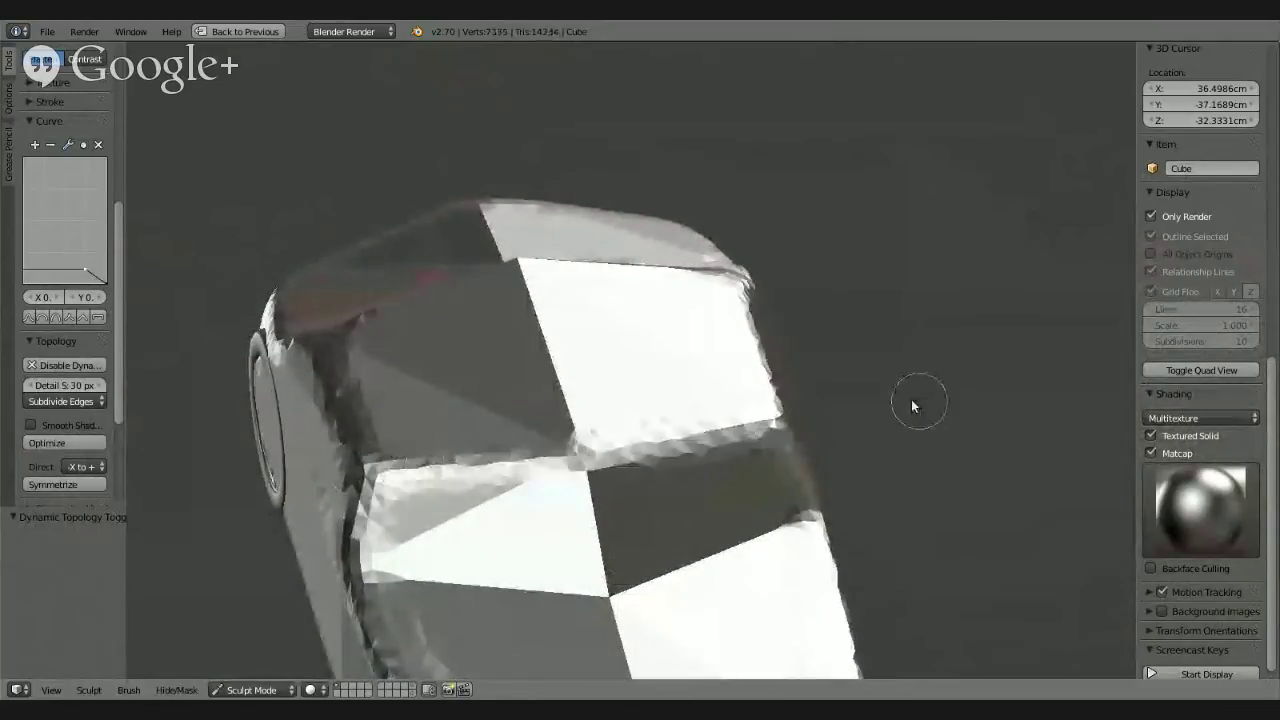
{"action": "mouse_move", "coordinate": [911, 405]}
{"action": "left_mouse_down"}
{"action": "mouse_move", "coordinate": [340, 479]}
{"action": "mouse_move", "coordinate": [891, 409]}
{"action": "mouse_move", "coordinate": [377, 500]}
{"action": "mouse_move", "coordinate": [841, 442]}
{"action": "left_mouse_up"}
{"action": "mouse_move", "coordinate": [841, 442]}
{"action": "middle_mouse_down"}
{"action": "mouse_move", "coordinate": [517, 394]}
{"action": "mouse_move", "coordinate": [755, 405]}
{"action": "mouse_move", "coordinate": [608, 414]}
{"action": "mouse_move", "coordinate": [623, 443]}
{"action": "mouse_move", "coordinate": [651, 400]}
{"action": "mouse_move", "coordinate": [579, 462]}
{"action": "middle_mouse_up"}
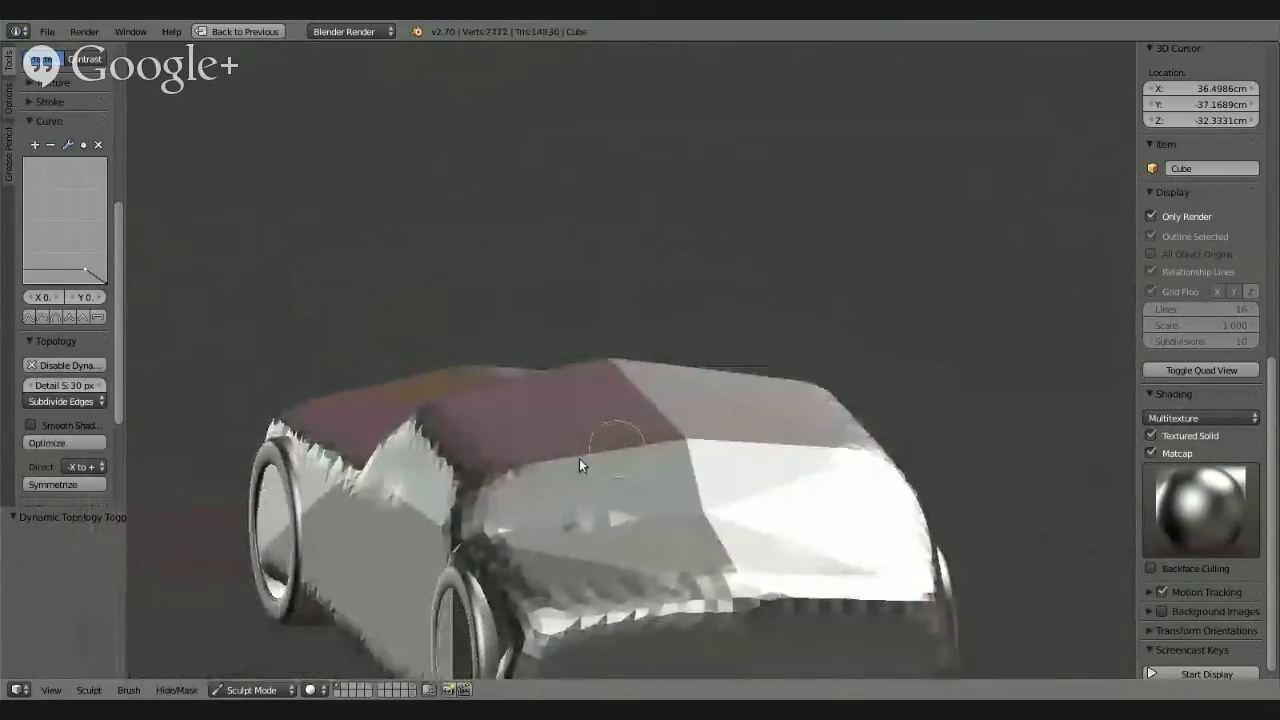
{"action": "mouse_move", "coordinate": [579, 463]}
{"action": "left_mouse_down"}
{"action": "mouse_move", "coordinate": [522, 465]}
{"action": "mouse_move", "coordinate": [760, 438]}
{"action": "mouse_move", "coordinate": [610, 448]}
{"action": "mouse_move", "coordinate": [696, 452]}
{"action": "left_mouse_up"}
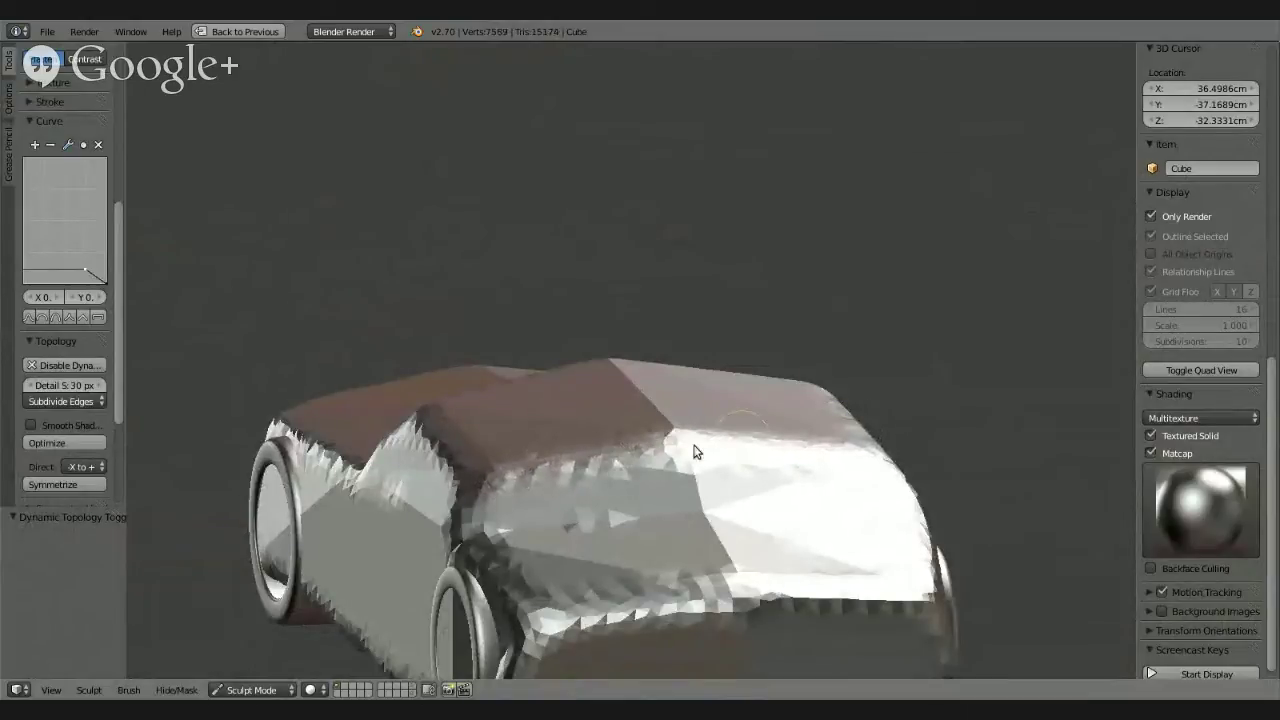
Step: Reshape the hood and windshield area and touch up near the roof
{"action": "mouse_move", "coordinate": [696, 452]}
{"action": "middle_mouse_down"}
{"action": "mouse_move", "coordinate": [857, 443]}
{"action": "mouse_move", "coordinate": [766, 429]}
{"action": "mouse_move", "coordinate": [674, 509]}
{"action": "middle_mouse_up"}
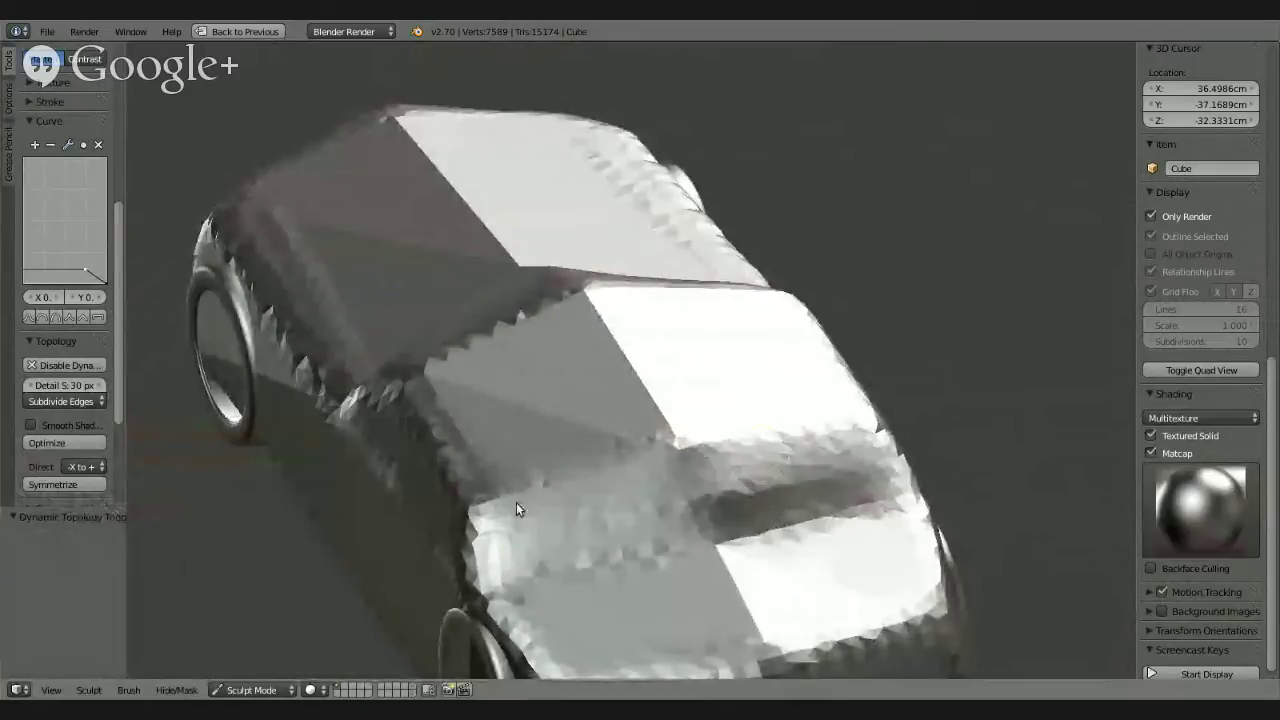
{"action": "mouse_move", "coordinate": [516, 505]}
{"action": "left_mouse_down"}
{"action": "mouse_move", "coordinate": [542, 476]}
{"action": "mouse_move", "coordinate": [811, 423]}
{"action": "mouse_move", "coordinate": [524, 491]}
{"action": "mouse_move", "coordinate": [942, 458]}
{"action": "mouse_move", "coordinate": [780, 437]}
{"action": "mouse_move", "coordinate": [657, 443]}
{"action": "left_mouse_up"}
{"action": "mouse_move", "coordinate": [657, 443]}
{"action": "middle_mouse_down"}
{"action": "mouse_move", "coordinate": [683, 465]}
{"action": "mouse_move", "coordinate": [440, 508]}
{"action": "middle_mouse_up"}
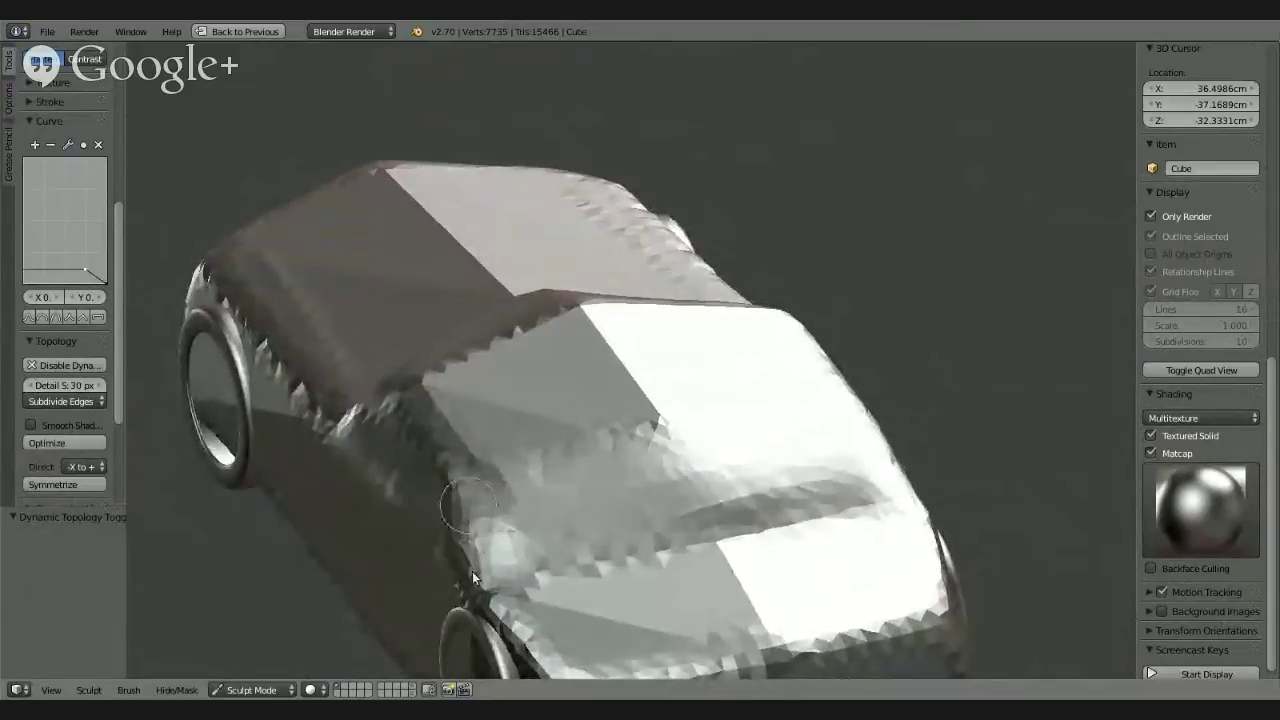
{"action": "middle_click_drag", "start_coordinate": [474, 578], "coordinate": [497, 488]}
{"action": "mouse_move", "coordinate": [508, 576]}
{"action": "middle_mouse_down"}
{"action": "mouse_move", "coordinate": [731, 486]}
{"action": "mouse_move", "coordinate": [649, 470]}
{"action": "mouse_move", "coordinate": [521, 479]}
{"action": "mouse_move", "coordinate": [690, 480]}
{"action": "mouse_move", "coordinate": [621, 498]}
{"action": "mouse_move", "coordinate": [654, 524]}
{"action": "middle_mouse_up"}
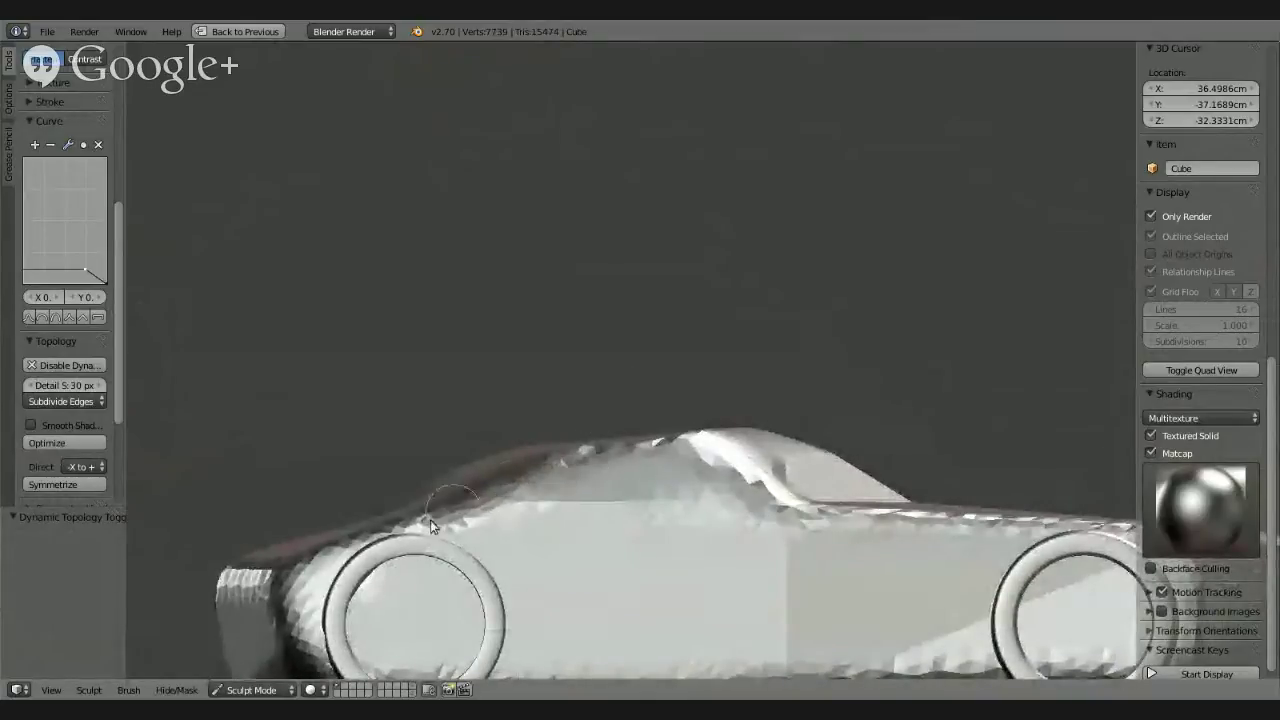
{"action": "left_click_drag", "start_coordinate": [432, 527], "coordinate": [509, 489]}
Step: Add sculpted detail near the door and blend the facets around the wheel
{"action": "mouse_move", "coordinate": [509, 489]}
{"action": "middle_mouse_down"}
{"action": "mouse_move", "coordinate": [695, 500]}
{"action": "mouse_move", "coordinate": [580, 557]}
{"action": "middle_mouse_up"}
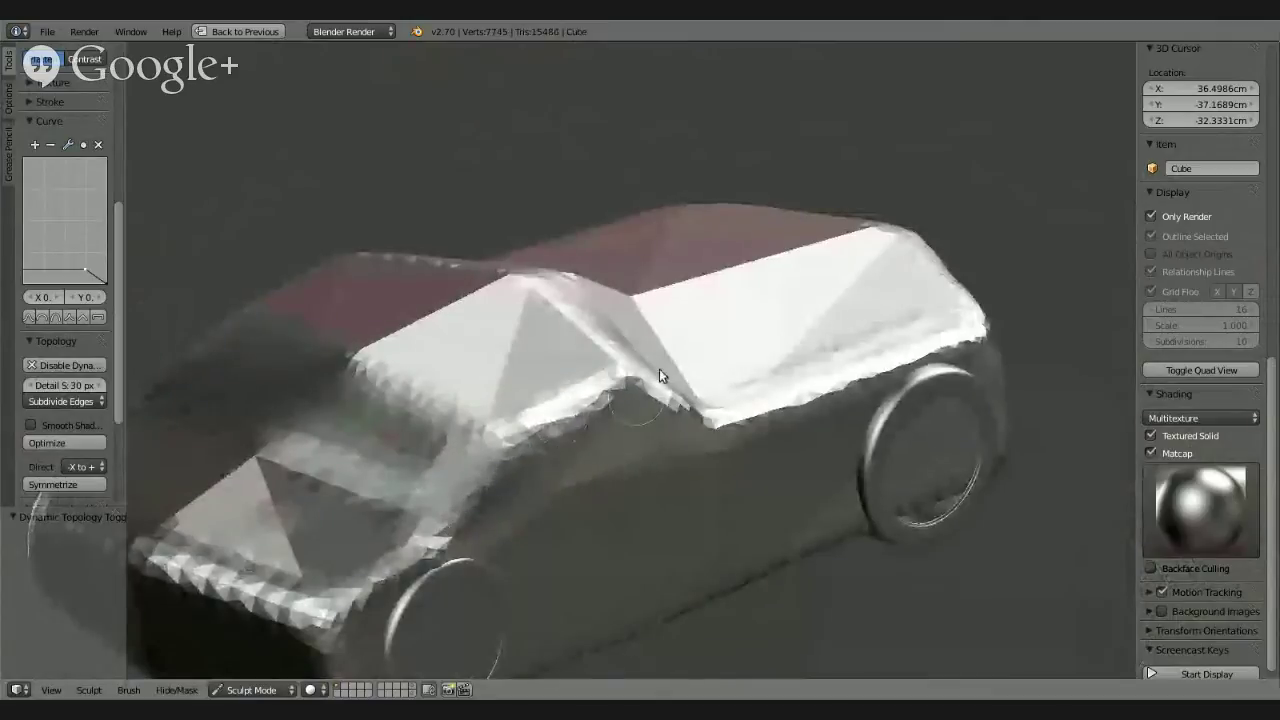
{"action": "middle_click_drag", "start_coordinate": [533, 480], "coordinate": [705, 458]}
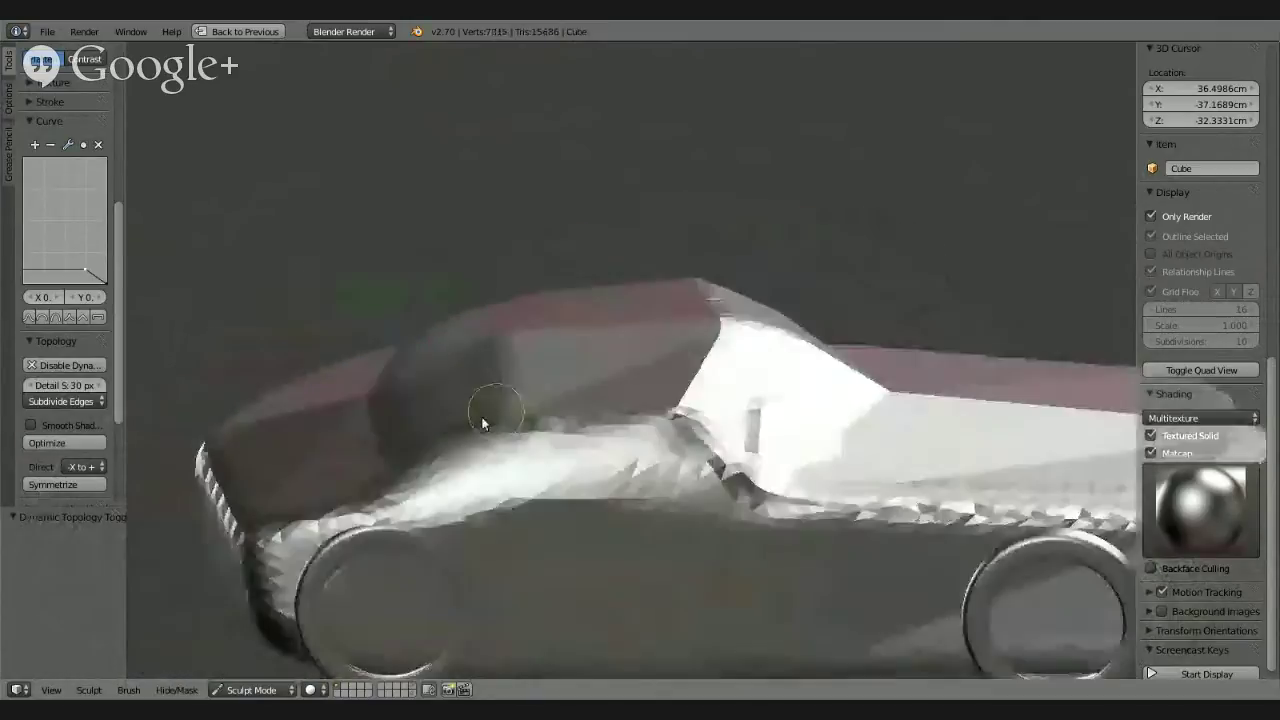
{"action": "left_click_drag", "start_coordinate": [705, 458], "coordinate": [634, 482]}
{"action": "middle_click_drag", "start_coordinate": [634, 482], "coordinate": [581, 477]}
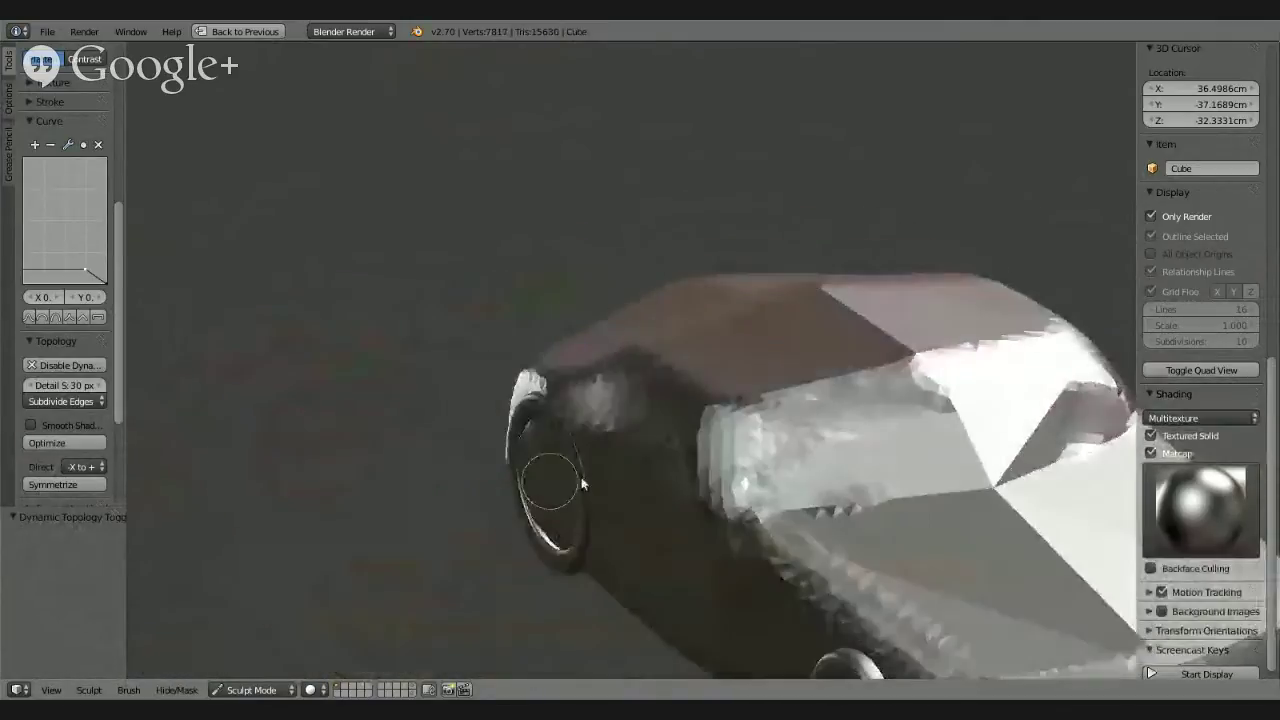
{"action": "mouse_move", "coordinate": [926, 424]}
{"action": "left_mouse_down"}
{"action": "mouse_move", "coordinate": [1034, 459]}
{"action": "mouse_move", "coordinate": [906, 472]}
{"action": "mouse_move", "coordinate": [826, 459]}
{"action": "mouse_move", "coordinate": [1029, 400]}
{"action": "mouse_move", "coordinate": [980, 380]}
{"action": "mouse_move", "coordinate": [786, 429]}
{"action": "left_mouse_up"}
{"action": "mouse_move", "coordinate": [786, 429]}
{"action": "middle_mouse_down"}
{"action": "mouse_move", "coordinate": [652, 424]}
{"action": "mouse_move", "coordinate": [857, 414]}
{"action": "mouse_move", "coordinate": [866, 394]}
{"action": "mouse_move", "coordinate": [938, 421]}
{"action": "mouse_move", "coordinate": [645, 340]}
{"action": "middle_mouse_up"}
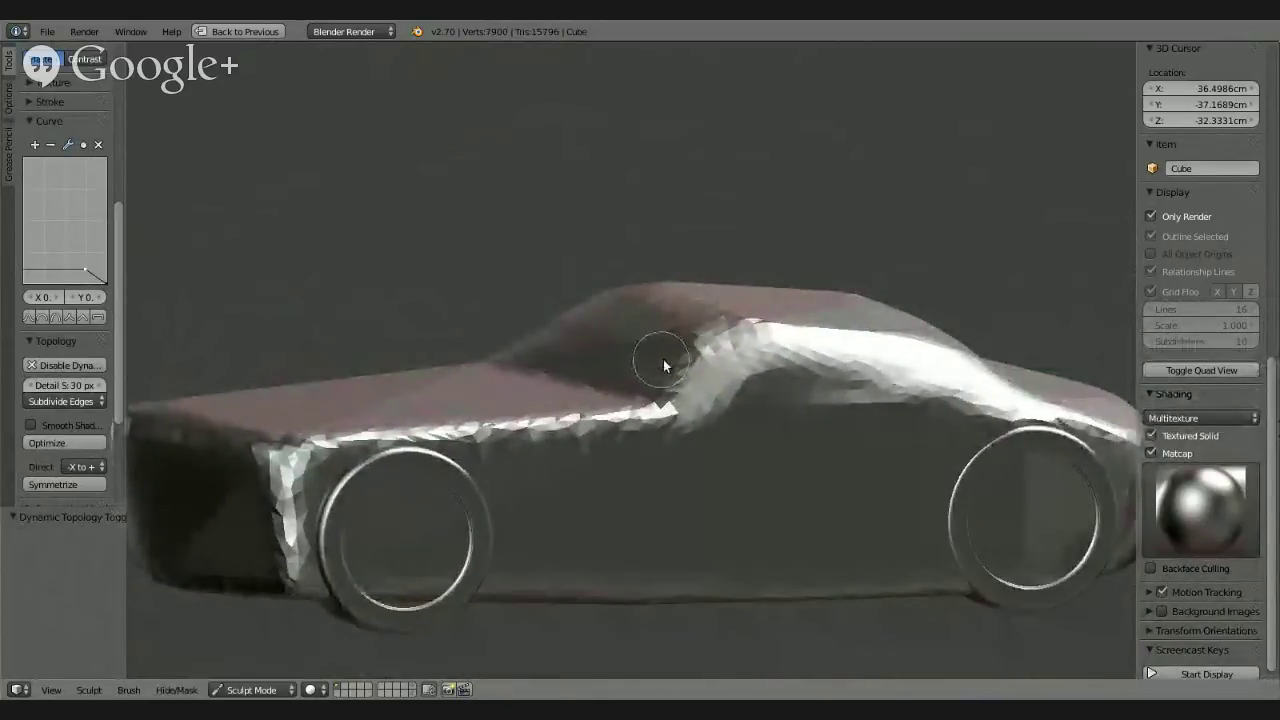
Step: Hide the tool shelf and properties panel, then flatten around the windshield pillar and base
{"action": "key", "text": "t"}
{"action": "key", "text": "n"}
{"action": "mouse_move", "coordinate": [673, 356]}
{"action": "middle_mouse_down"}
{"action": "mouse_move", "coordinate": [692, 456]}
{"action": "mouse_move", "coordinate": [737, 386]}
{"action": "middle_mouse_up"}
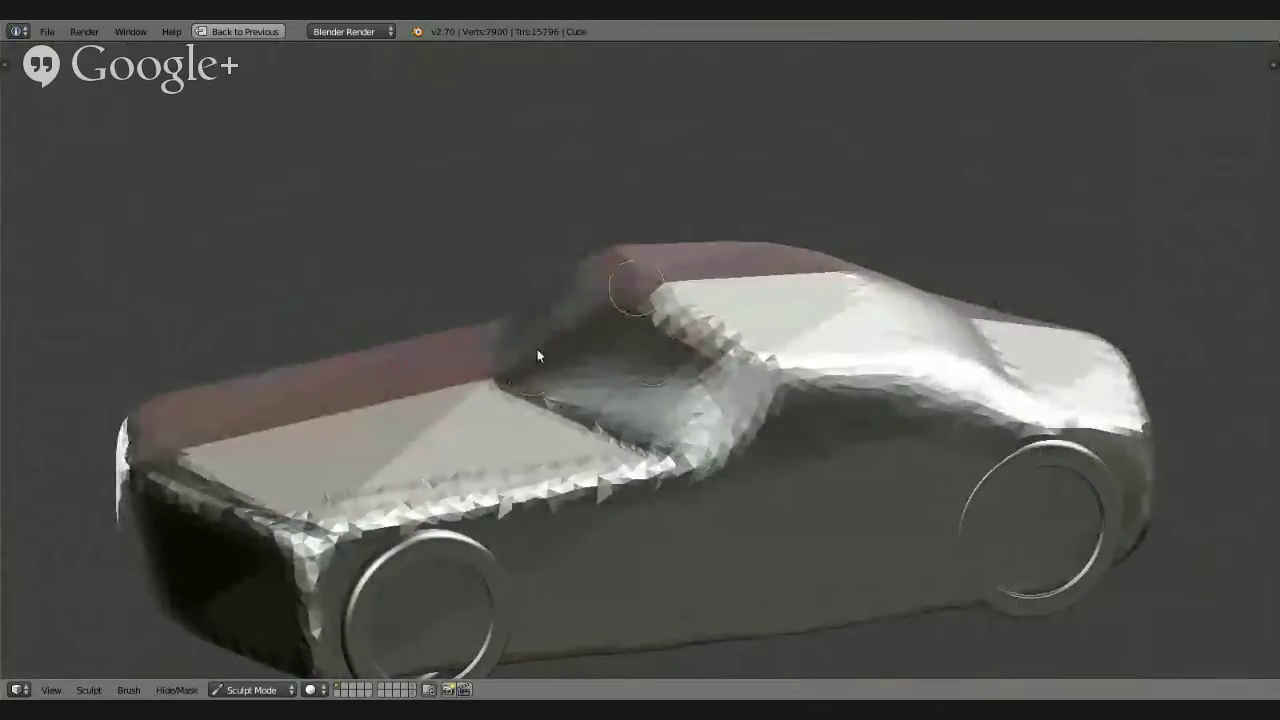
{"action": "mouse_move", "coordinate": [631, 385]}
{"action": "middle_mouse_down"}
{"action": "mouse_move", "coordinate": [849, 409]}
{"action": "mouse_move", "coordinate": [591, 409]}
{"action": "middle_mouse_up"}
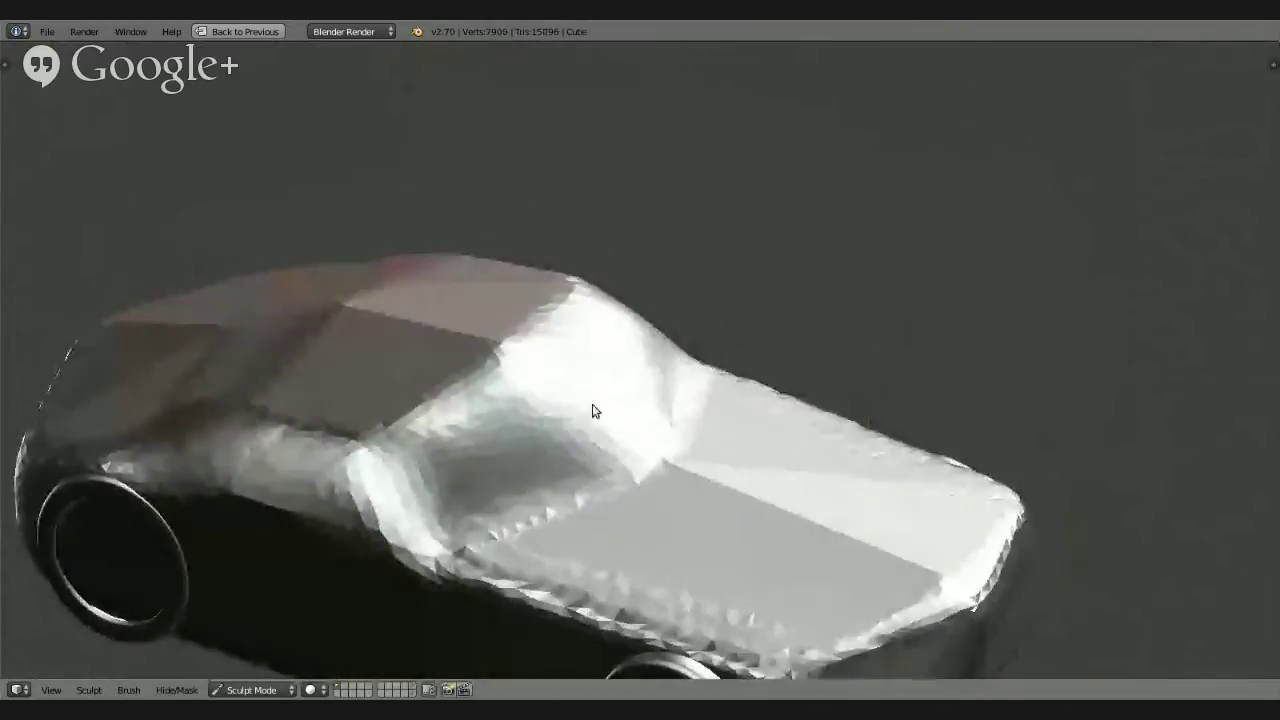
{"action": "mouse_move", "coordinate": [363, 448]}
{"action": "left_mouse_down"}
{"action": "mouse_move", "coordinate": [569, 306]}
{"action": "mouse_move", "coordinate": [535, 422]}
{"action": "left_mouse_up"}
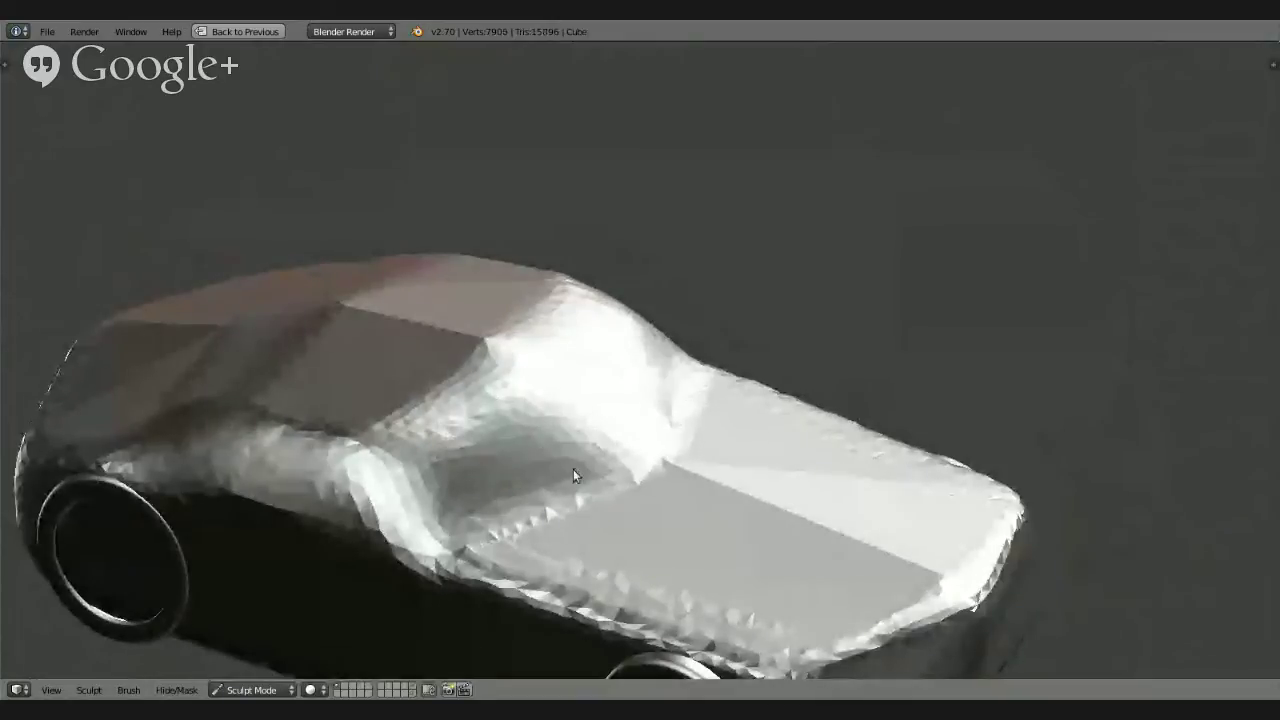
{"action": "left_click_drag", "start_coordinate": [573, 469], "coordinate": [684, 420]}
{"action": "left_click_drag", "start_coordinate": [607, 389], "coordinate": [579, 441]}
Step: Smooth and flatten the surface below and beside the windshield base
{"action": "mouse_move", "coordinate": [579, 441]}
{"action": "middle_mouse_down"}
{"action": "mouse_move", "coordinate": [394, 451]}
{"action": "mouse_move", "coordinate": [366, 420]}
{"action": "mouse_move", "coordinate": [329, 408]}
{"action": "mouse_move", "coordinate": [524, 498]}
{"action": "mouse_move", "coordinate": [731, 495]}
{"action": "middle_mouse_up"}
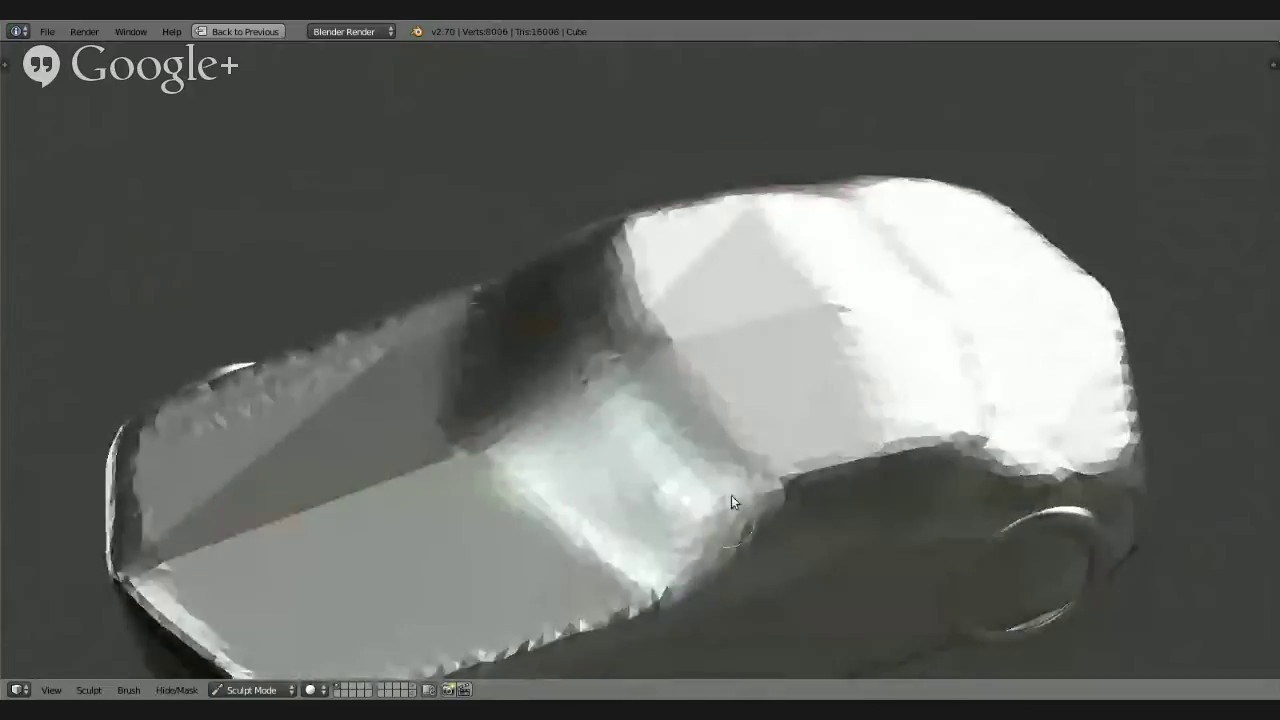
{"action": "mouse_move", "coordinate": [731, 495]}
{"action": "left_mouse_down"}
{"action": "mouse_move", "coordinate": [686, 508]}
{"action": "mouse_move", "coordinate": [778, 484]}
{"action": "mouse_move", "coordinate": [691, 480]}
{"action": "mouse_move", "coordinate": [671, 460]}
{"action": "mouse_move", "coordinate": [587, 438]}
{"action": "mouse_move", "coordinate": [628, 381]}
{"action": "left_mouse_up"}
{"action": "mouse_move", "coordinate": [628, 381]}
{"action": "middle_mouse_down"}
{"action": "mouse_move", "coordinate": [780, 425]}
{"action": "mouse_move", "coordinate": [793, 386]}
{"action": "mouse_move", "coordinate": [681, 488]}
{"action": "middle_mouse_up"}
{"action": "mouse_move", "coordinate": [681, 483]}
{"action": "left_mouse_down"}
{"action": "mouse_move", "coordinate": [663, 530]}
{"action": "mouse_move", "coordinate": [750, 506]}
{"action": "mouse_move", "coordinate": [783, 518]}
{"action": "left_mouse_up"}
{"action": "mouse_move", "coordinate": [846, 534]}
{"action": "middle_mouse_down"}
{"action": "mouse_move", "coordinate": [946, 466]}
{"action": "mouse_move", "coordinate": [794, 536]}
{"action": "mouse_move", "coordinate": [712, 504]}
{"action": "middle_mouse_up"}
{"action": "left_click_drag", "start_coordinate": [716, 444], "coordinate": [731, 380]}
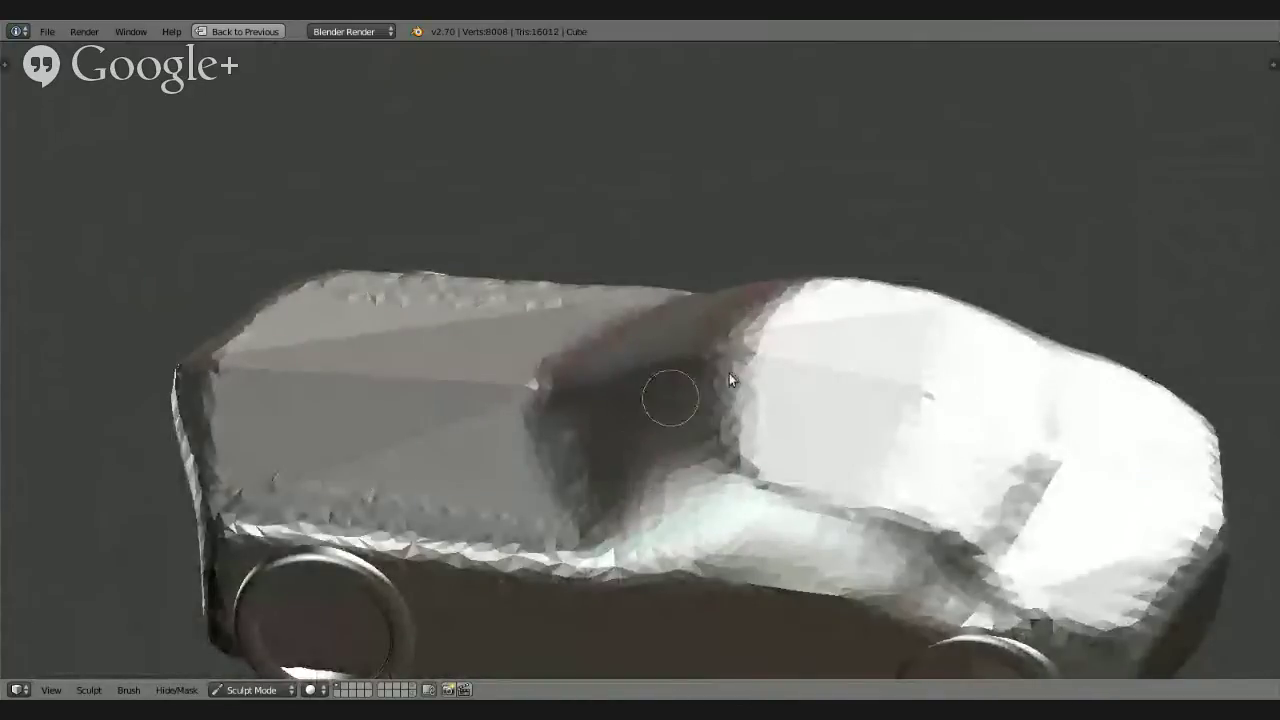
{"action": "mouse_move", "coordinate": [697, 370]}
{"action": "middle_mouse_down"}
{"action": "mouse_move", "coordinate": [943, 363]}
{"action": "mouse_move", "coordinate": [943, 323]}
{"action": "mouse_move", "coordinate": [826, 346]}
{"action": "mouse_move", "coordinate": [923, 395]}
{"action": "mouse_move", "coordinate": [700, 443]}
{"action": "mouse_move", "coordinate": [766, 366]}
{"action": "mouse_move", "coordinate": [683, 453]}
{"action": "mouse_move", "coordinate": [766, 351]}
{"action": "mouse_move", "coordinate": [743, 443]}
{"action": "mouse_move", "coordinate": [837, 423]}
{"action": "mouse_move", "coordinate": [845, 397]}
{"action": "mouse_move", "coordinate": [785, 365]}
{"action": "mouse_move", "coordinate": [755, 410]}
{"action": "mouse_move", "coordinate": [480, 347]}
{"action": "middle_mouse_up"}
Step: Flatten the hood's front edge and smooth the nose's front edge
{"action": "mouse_move", "coordinate": [656, 461]}
{"action": "middle_mouse_down"}
{"action": "mouse_move", "coordinate": [694, 474]}
{"action": "mouse_move", "coordinate": [697, 414]}
{"action": "mouse_move", "coordinate": [668, 474]}
{"action": "middle_mouse_up"}
{"action": "left_click_drag", "start_coordinate": [871, 437], "coordinate": [678, 459]}
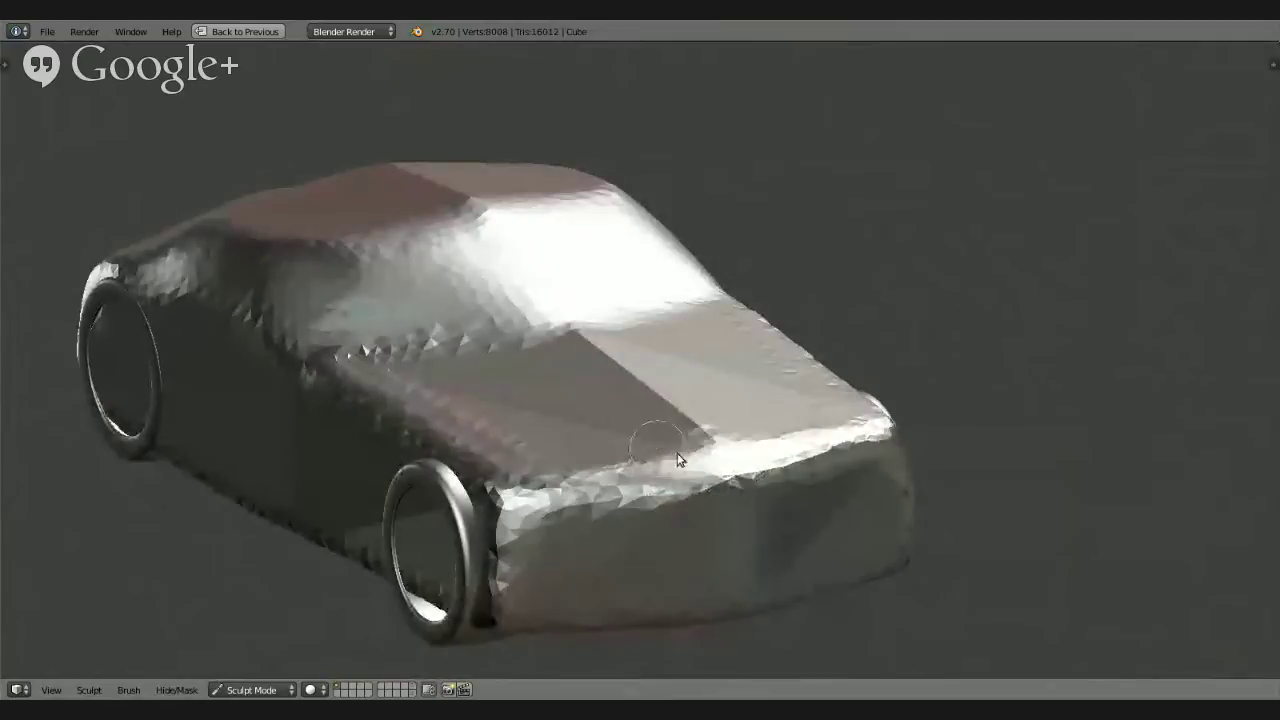
{"action": "middle_click_drag", "start_coordinate": [683, 467], "coordinate": [586, 451]}
{"action": "scroll", "coordinate": [837, 380], "scroll_direction": "up", "scroll_amount": 3}
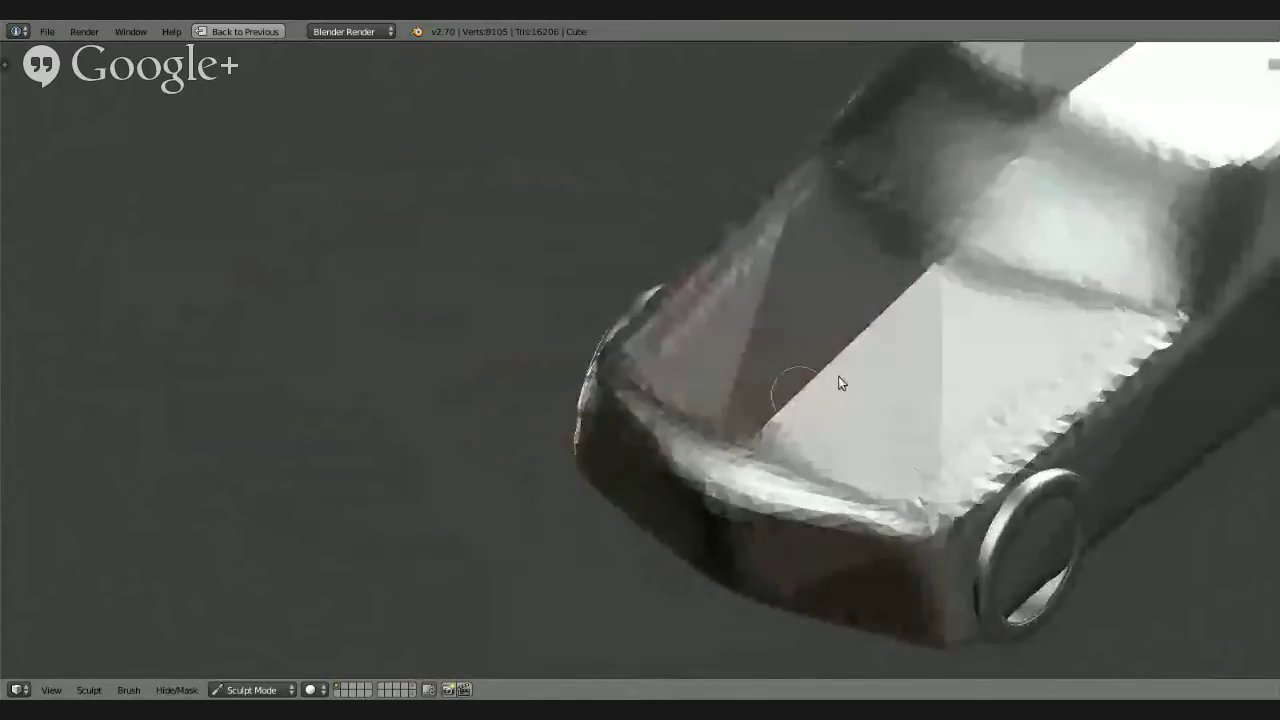
{"action": "left_click_drag", "start_coordinate": [837, 380], "coordinate": [864, 319]}
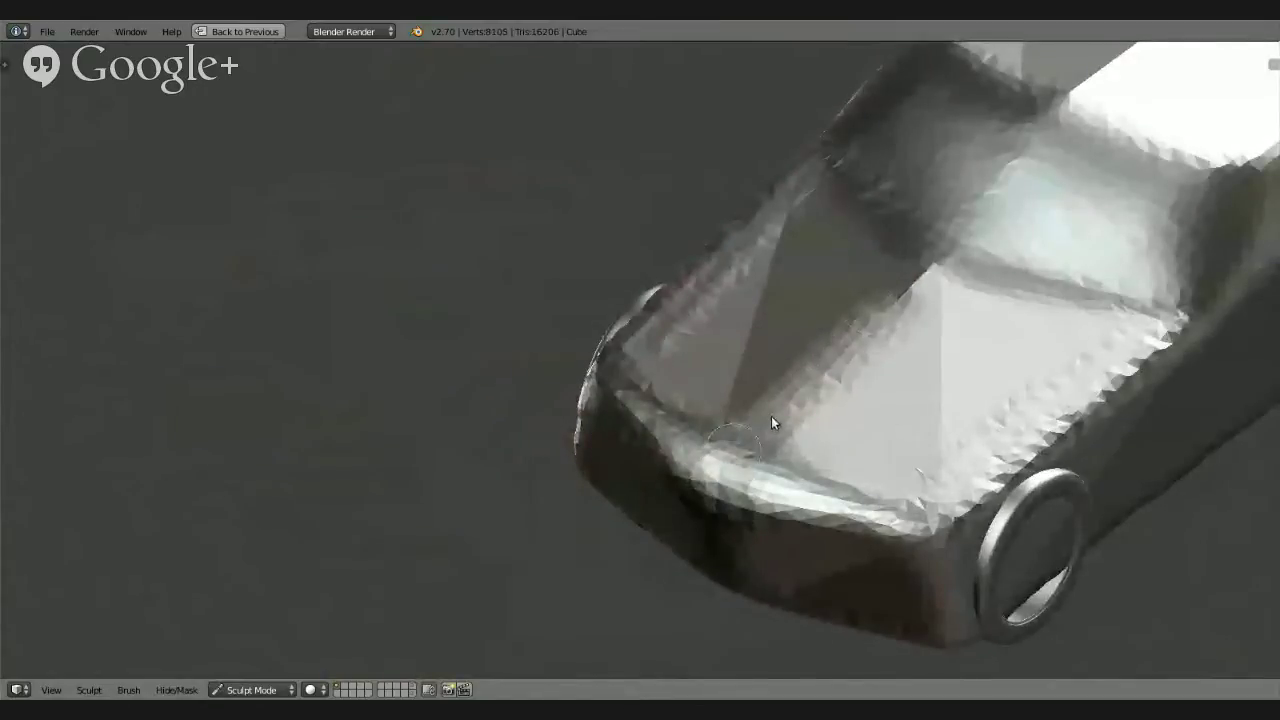
{"action": "left_click_drag", "start_coordinate": [782, 449], "coordinate": [794, 458]}
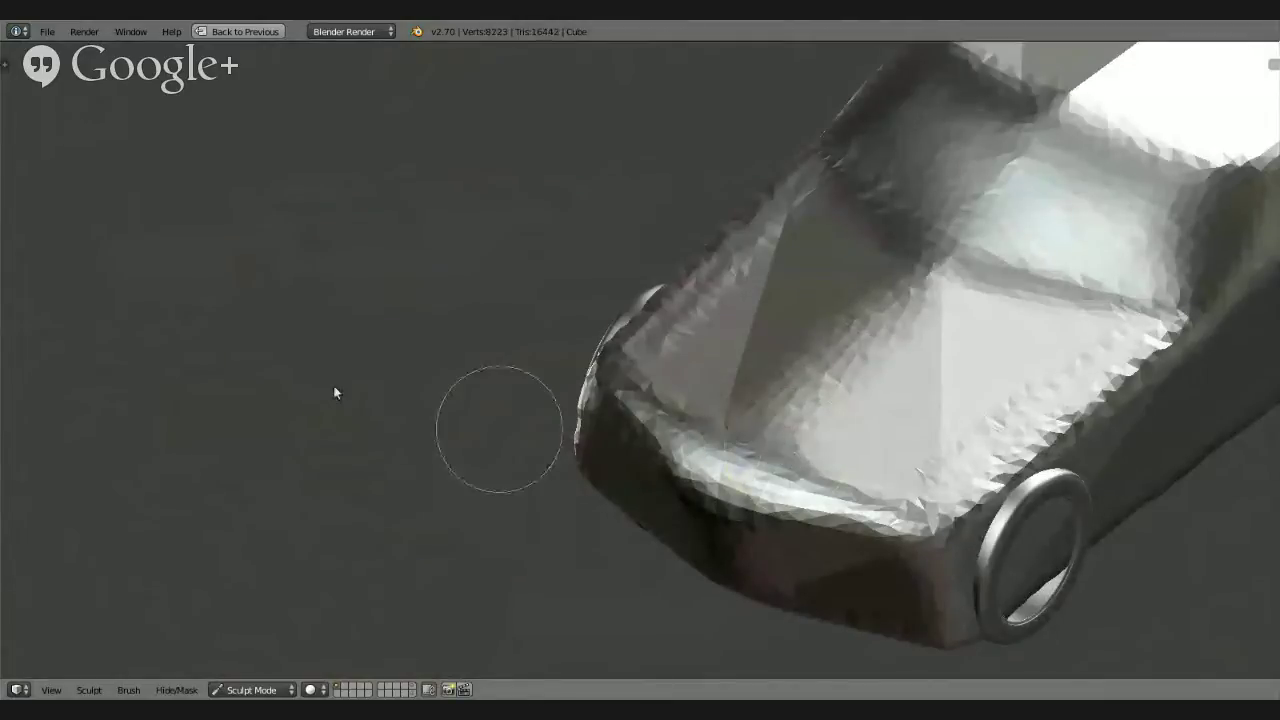
Step: Show the tool shelf again with the sculpt brush settings visible
{"action": "key", "text": "t"}
{"action": "left_click", "coordinate": [7, 62]}
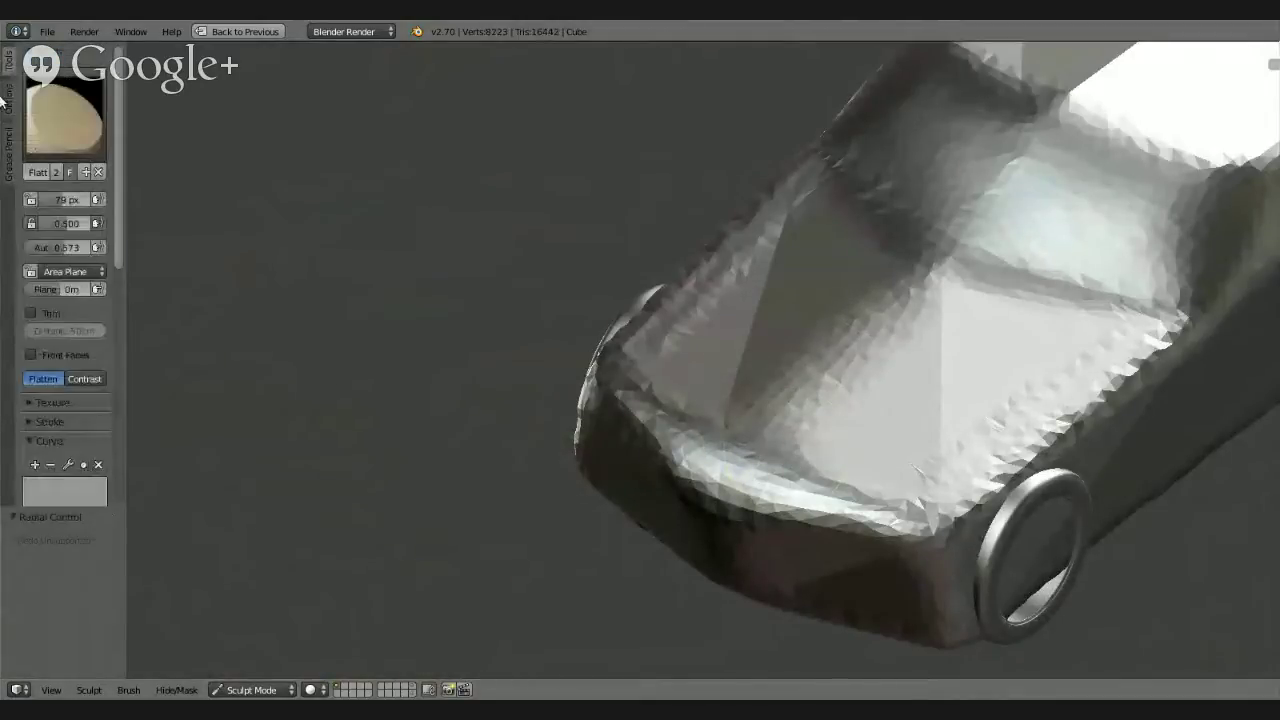
{"action": "left_click", "coordinate": [7, 100]}
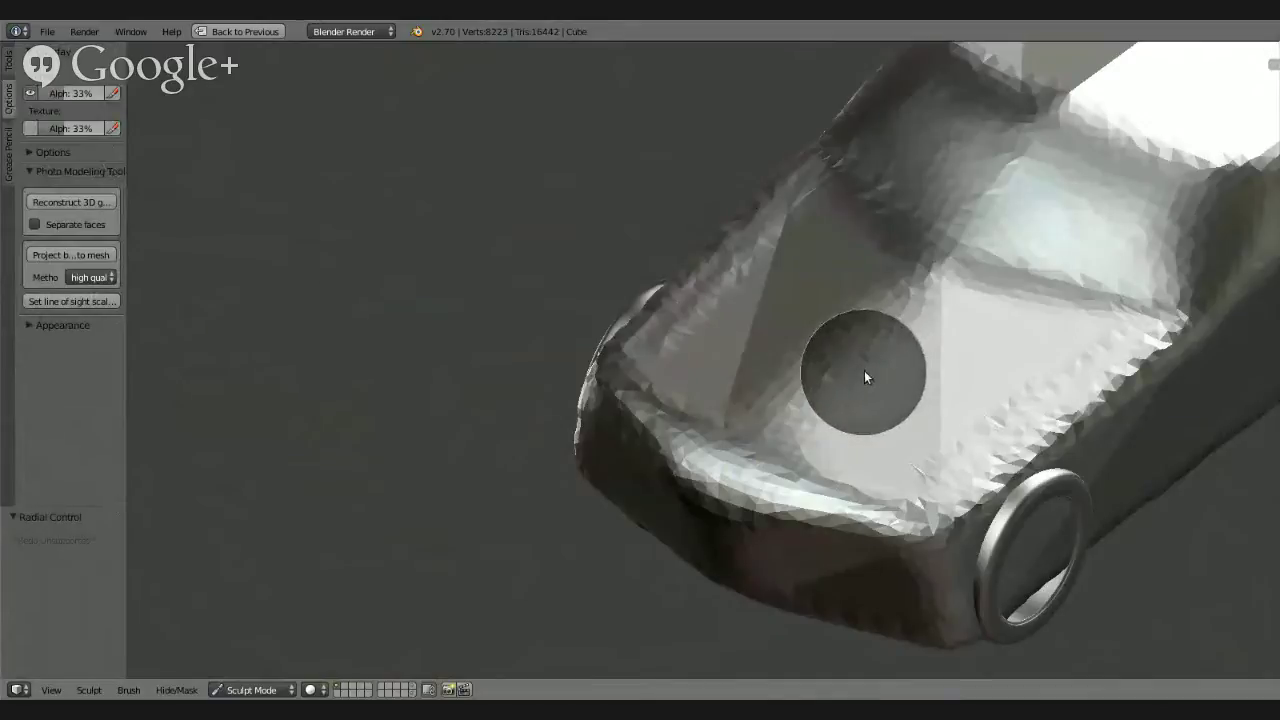
{"action": "left_click", "coordinate": [4, 66]}
Step: Flatten the hood's lower-left rounded edge and the left side of the nose
{"action": "mouse_move", "coordinate": [921, 273]}
{"action": "middle_mouse_down"}
{"action": "mouse_move", "coordinate": [1007, 352]}
{"action": "mouse_move", "coordinate": [809, 351]}
{"action": "mouse_move", "coordinate": [771, 371]}
{"action": "mouse_move", "coordinate": [817, 303]}
{"action": "middle_mouse_up"}
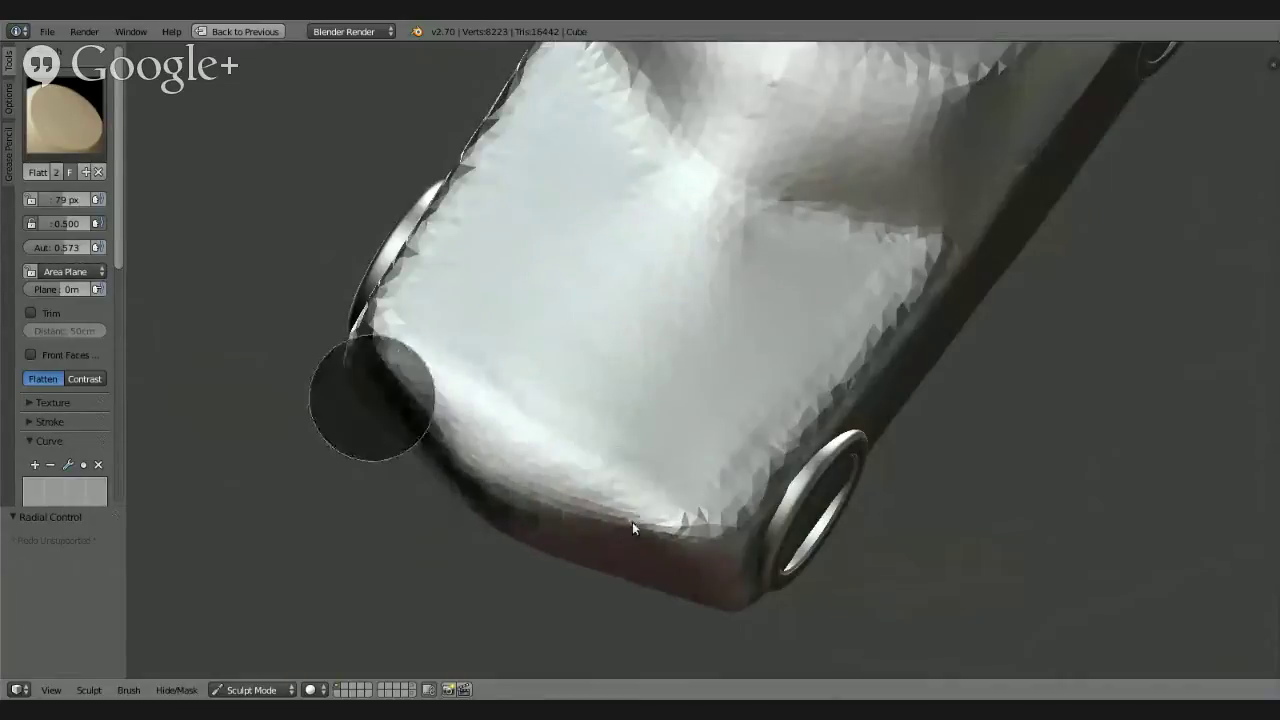
{"action": "left_click_drag", "start_coordinate": [579, 474], "coordinate": [439, 370]}
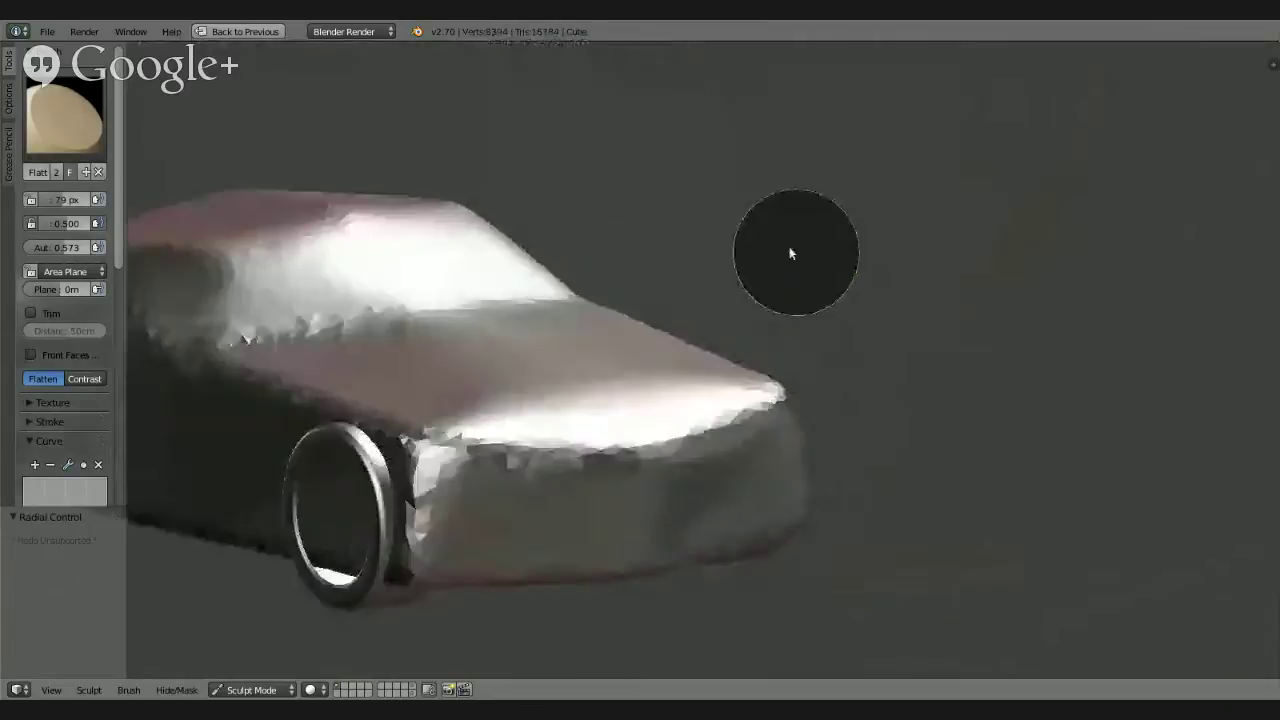
{"action": "mouse_move", "coordinate": [789, 246]}
{"action": "middle_mouse_down"}
{"action": "mouse_move", "coordinate": [726, 229]}
{"action": "mouse_move", "coordinate": [589, 343]}
{"action": "middle_mouse_up"}
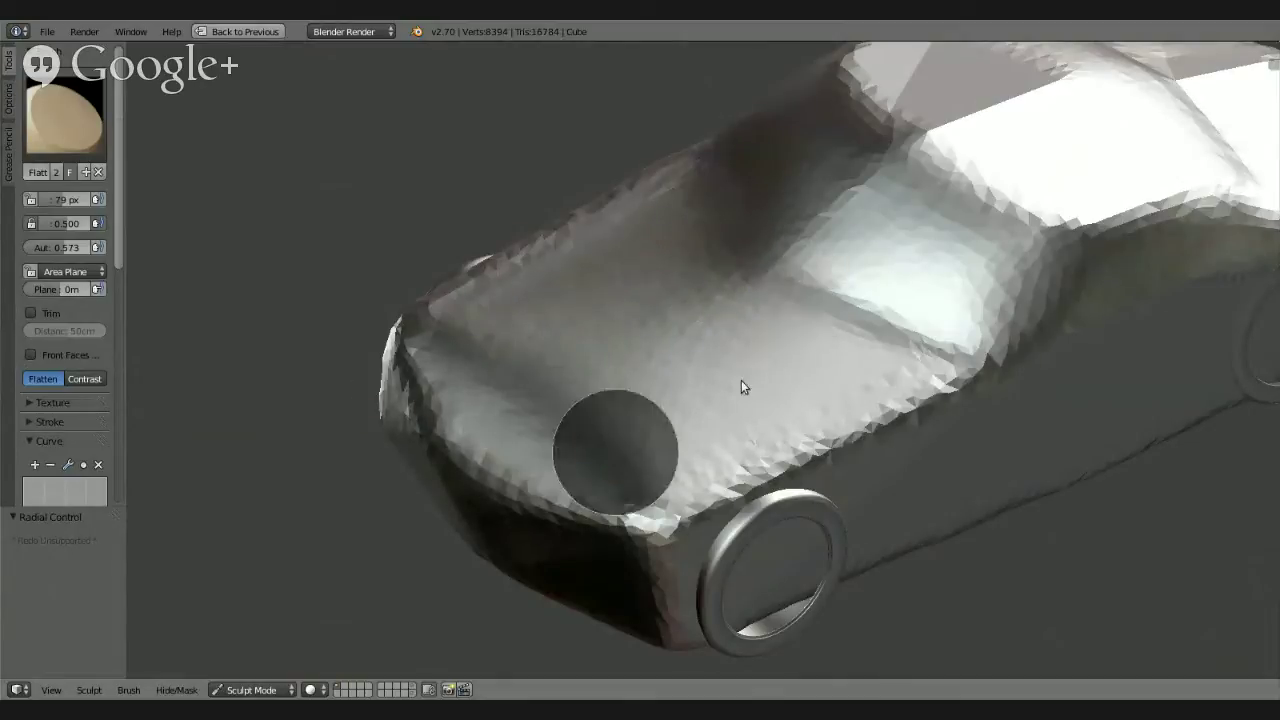
{"action": "left_click_drag", "start_coordinate": [585, 393], "coordinate": [487, 437]}
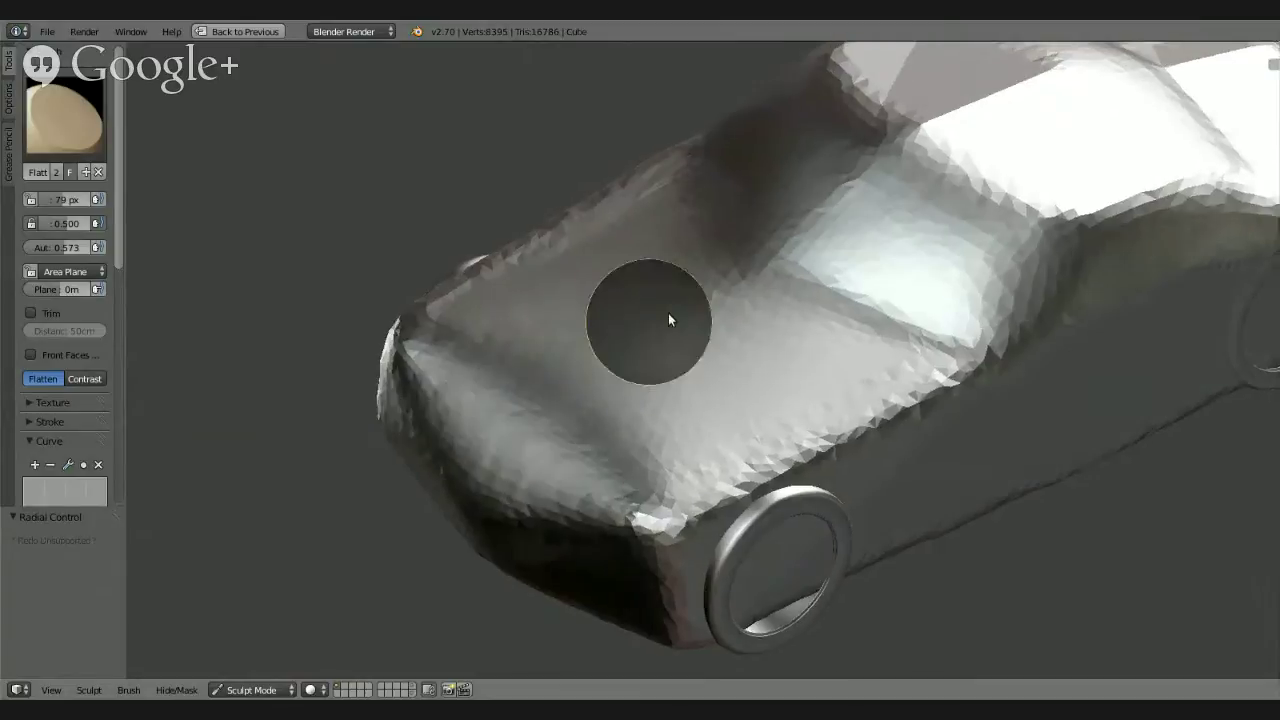
{"action": "mouse_move", "coordinate": [668, 313]}
{"action": "middle_mouse_down"}
{"action": "mouse_move", "coordinate": [630, 250]}
{"action": "mouse_move", "coordinate": [857, 240]}
{"action": "mouse_move", "coordinate": [790, 272]}
{"action": "mouse_move", "coordinate": [710, 365]}
{"action": "mouse_move", "coordinate": [638, 404]}
{"action": "mouse_move", "coordinate": [694, 355]}
{"action": "mouse_move", "coordinate": [878, 461]}
{"action": "mouse_move", "coordinate": [758, 513]}
{"action": "middle_mouse_up"}
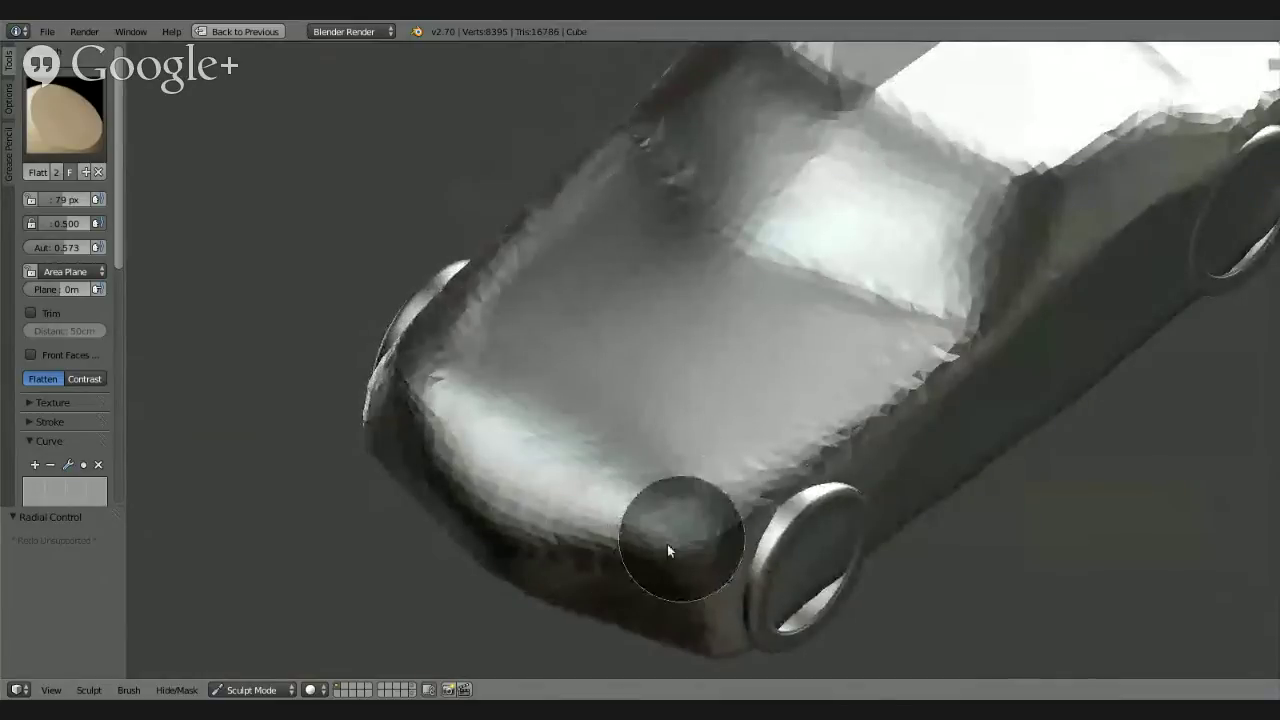
{"action": "left_click_drag", "start_coordinate": [667, 544], "coordinate": [815, 390]}
{"action": "mouse_move", "coordinate": [815, 390]}
{"action": "middle_mouse_down"}
{"action": "mouse_move", "coordinate": [837, 331]}
{"action": "mouse_move", "coordinate": [933, 330]}
{"action": "mouse_move", "coordinate": [731, 464]}
{"action": "middle_mouse_up"}
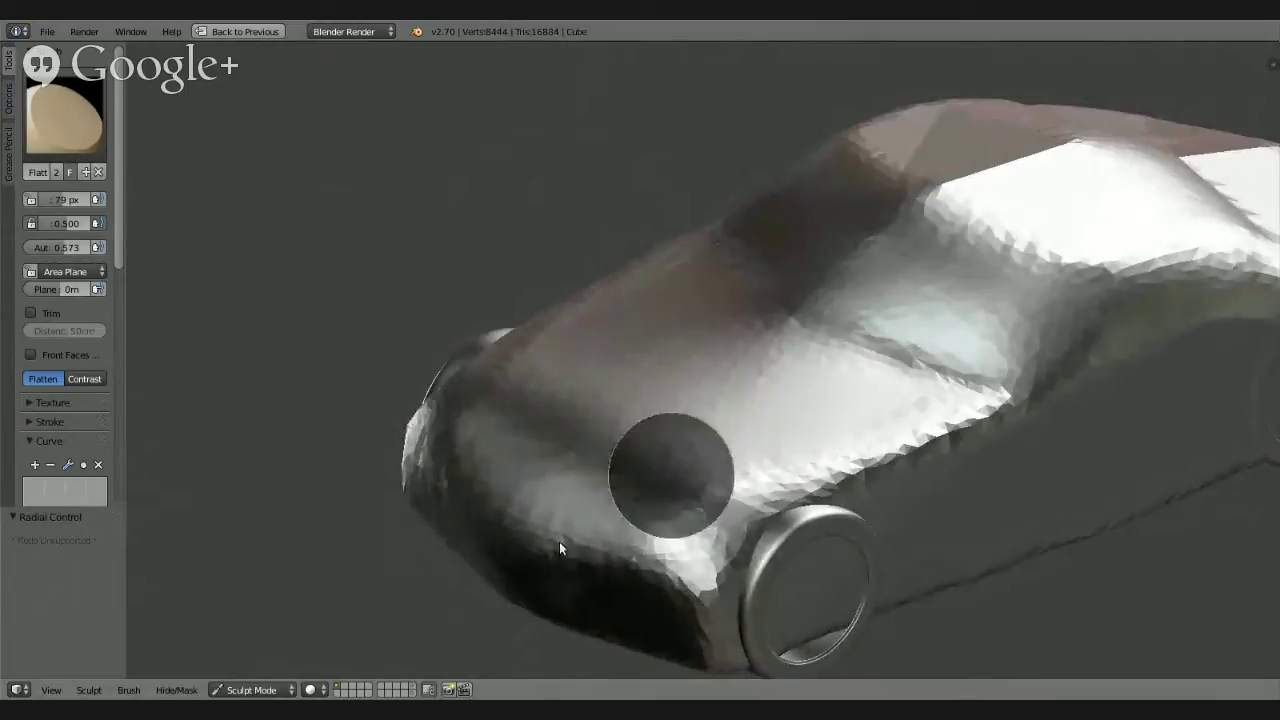
{"action": "left_click_drag", "start_coordinate": [672, 400], "coordinate": [714, 411]}
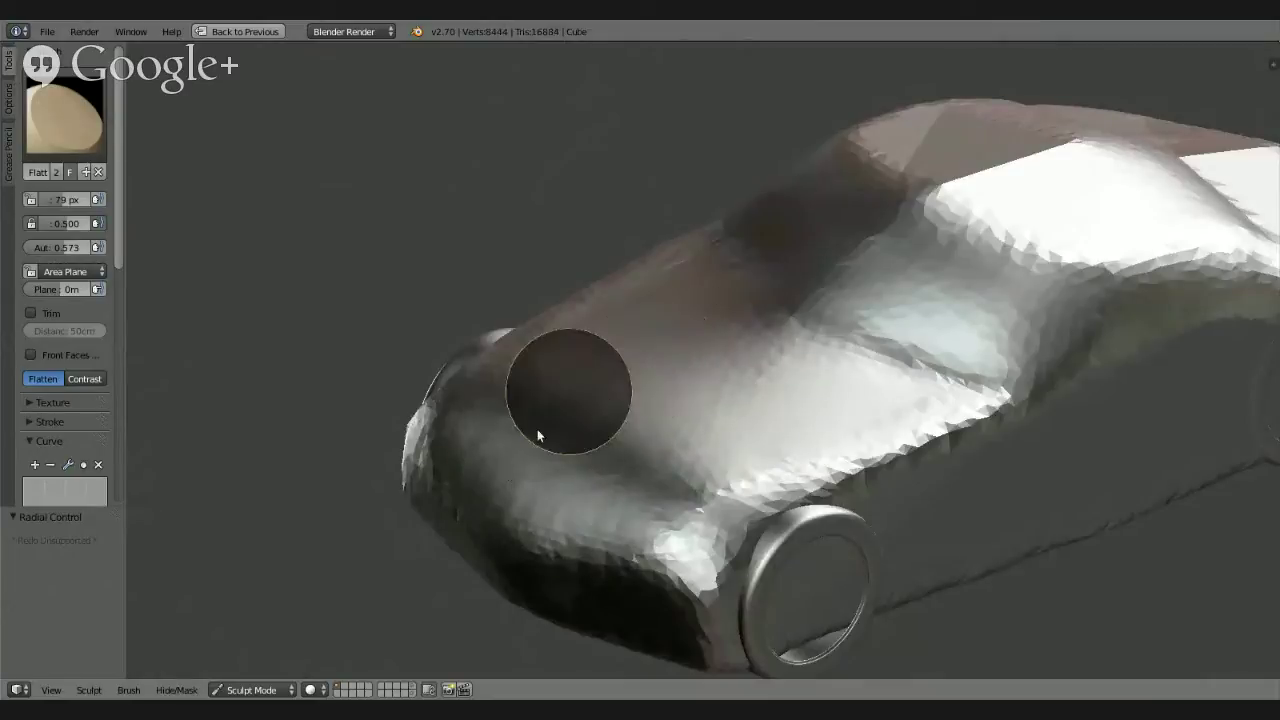
Step: Flatten and smooth the roof and windshield surfaces
{"action": "mouse_move", "coordinate": [718, 346]}
{"action": "middle_mouse_down"}
{"action": "mouse_move", "coordinate": [995, 300]}
{"action": "mouse_move", "coordinate": [703, 323]}
{"action": "mouse_move", "coordinate": [851, 354]}
{"action": "mouse_move", "coordinate": [680, 420]}
{"action": "middle_mouse_up"}
{"action": "mouse_move", "coordinate": [570, 240]}
{"action": "left_mouse_down"}
{"action": "mouse_move", "coordinate": [426, 277]}
{"action": "mouse_move", "coordinate": [666, 174]}
{"action": "mouse_move", "coordinate": [547, 253]}
{"action": "mouse_move", "coordinate": [658, 250]}
{"action": "mouse_move", "coordinate": [708, 268]}
{"action": "mouse_move", "coordinate": [666, 310]}
{"action": "mouse_move", "coordinate": [706, 280]}
{"action": "mouse_move", "coordinate": [649, 247]}
{"action": "mouse_move", "coordinate": [590, 270]}
{"action": "mouse_move", "coordinate": [646, 249]}
{"action": "mouse_move", "coordinate": [750, 260]}
{"action": "left_mouse_up"}
{"action": "mouse_move", "coordinate": [743, 283]}
{"action": "middle_mouse_down"}
{"action": "mouse_move", "coordinate": [574, 246]}
{"action": "mouse_move", "coordinate": [757, 309]}
{"action": "middle_mouse_up"}
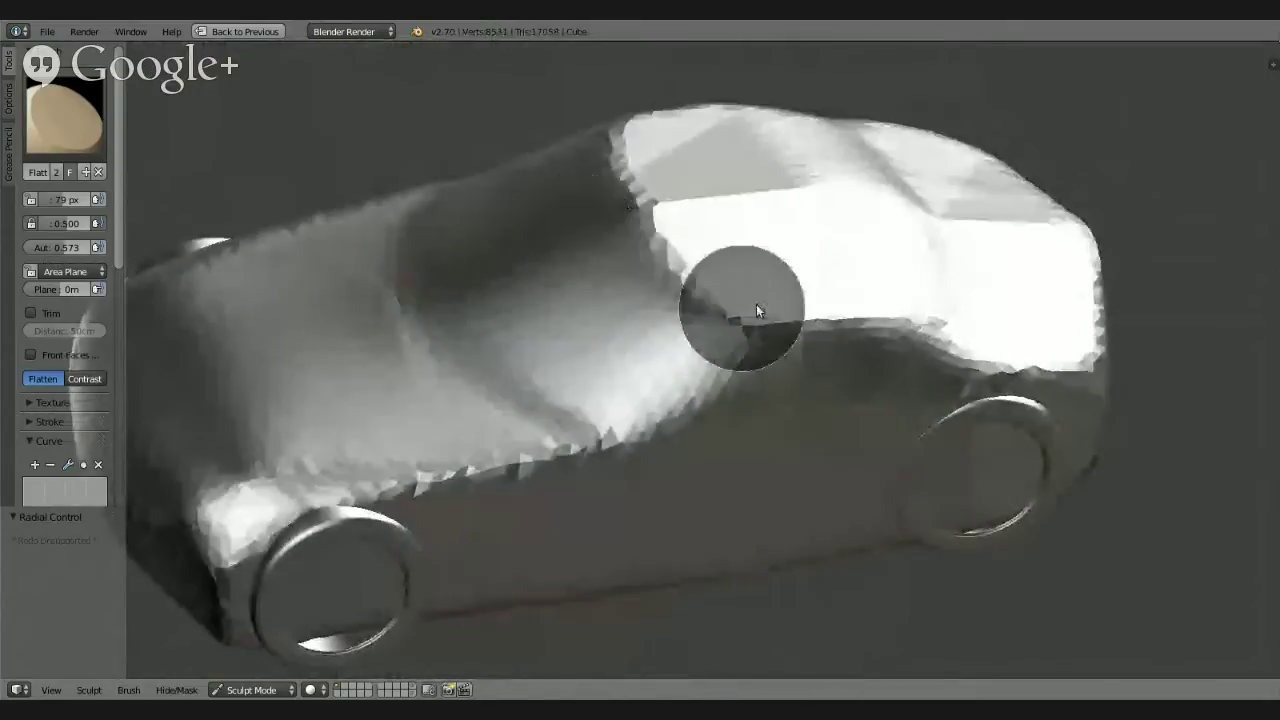
{"action": "mouse_move", "coordinate": [757, 309]}
{"action": "left_mouse_down"}
{"action": "mouse_move", "coordinate": [649, 393]}
{"action": "mouse_move", "coordinate": [659, 357]}
{"action": "left_mouse_up"}
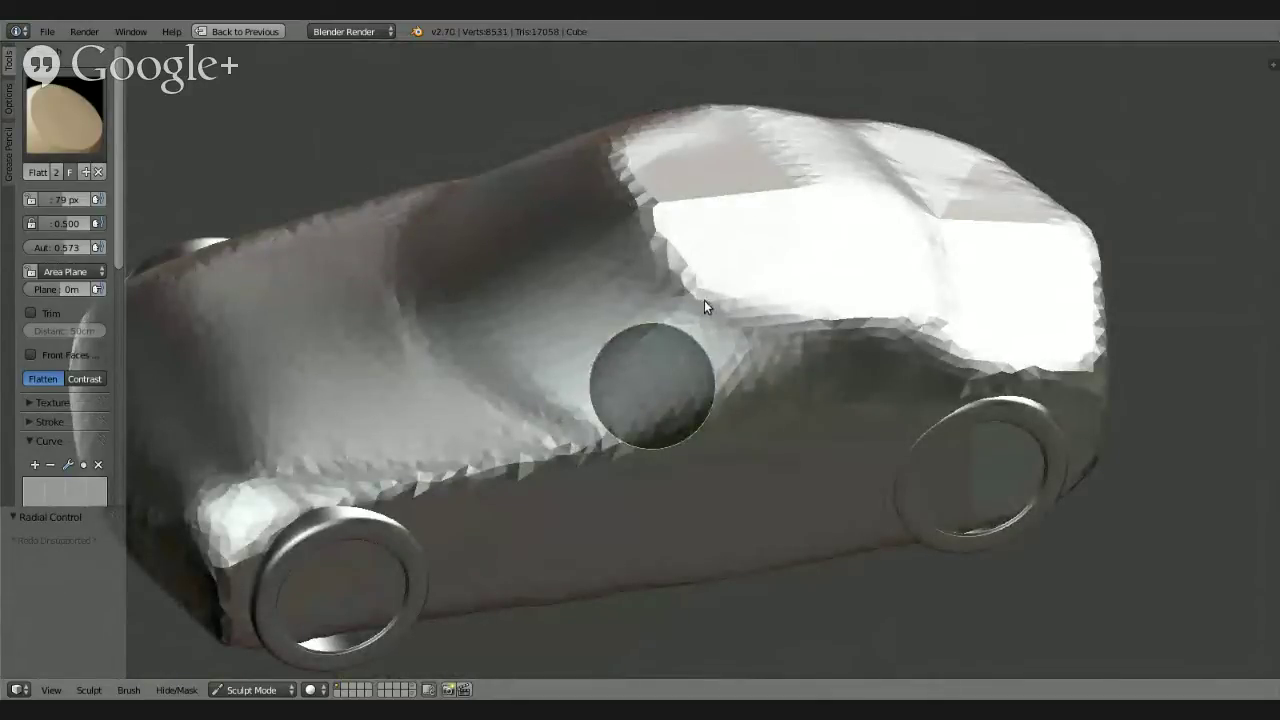
{"action": "left_click_drag", "start_coordinate": [704, 300], "coordinate": [706, 296]}
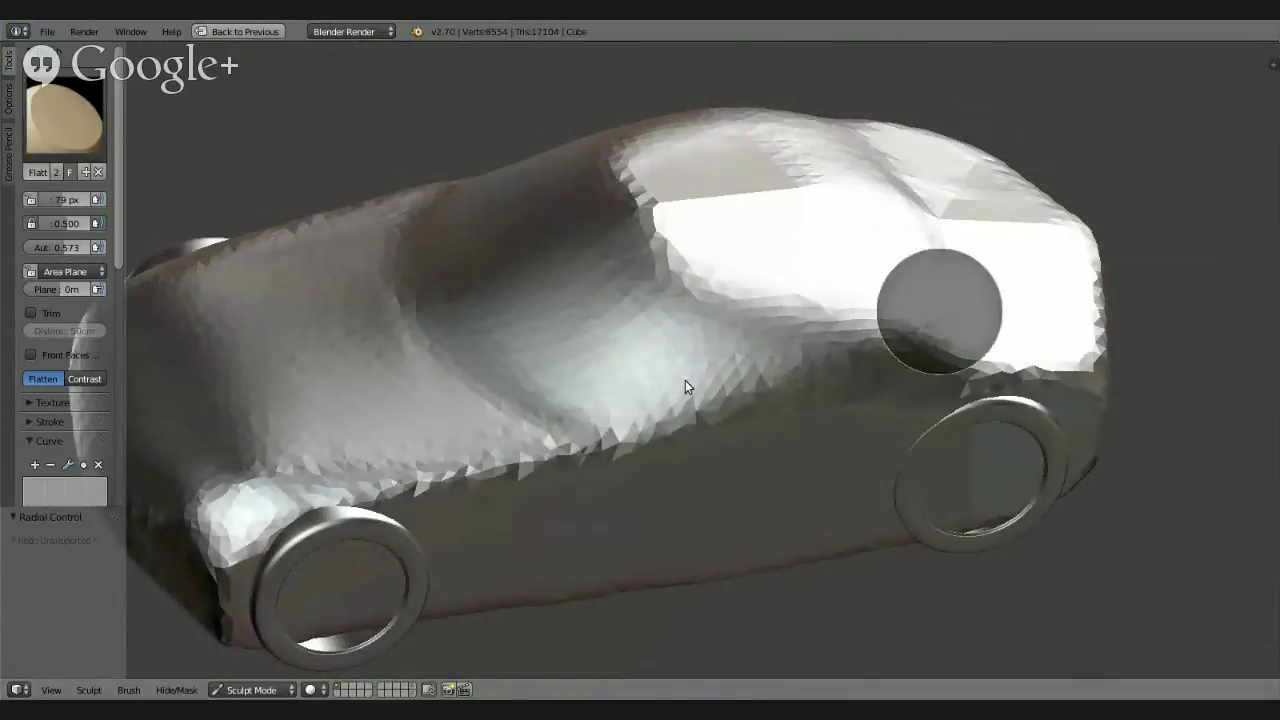
Step: Flatten the wheel-arch surface
{"action": "mouse_move", "coordinate": [900, 305]}
{"action": "middle_mouse_down"}
{"action": "mouse_move", "coordinate": [714, 229]}
{"action": "mouse_move", "coordinate": [950, 280]}
{"action": "mouse_move", "coordinate": [794, 316]}
{"action": "middle_mouse_up"}
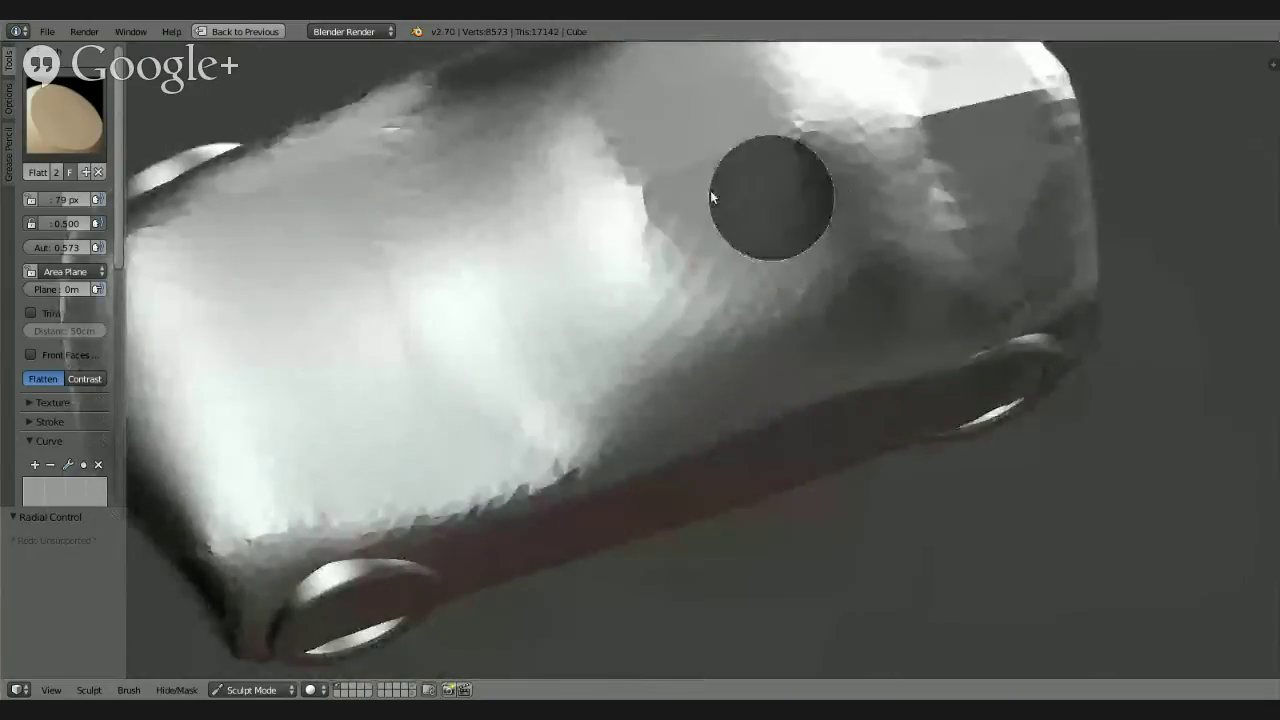
{"action": "mouse_move", "coordinate": [692, 133]}
{"action": "middle_mouse_down"}
{"action": "mouse_move", "coordinate": [760, 265]}
{"action": "mouse_move", "coordinate": [1071, 129]}
{"action": "mouse_move", "coordinate": [737, 189]}
{"action": "mouse_move", "coordinate": [713, 302]}
{"action": "mouse_move", "coordinate": [663, 371]}
{"action": "mouse_move", "coordinate": [814, 309]}
{"action": "mouse_move", "coordinate": [865, 305]}
{"action": "mouse_move", "coordinate": [719, 400]}
{"action": "middle_mouse_up"}
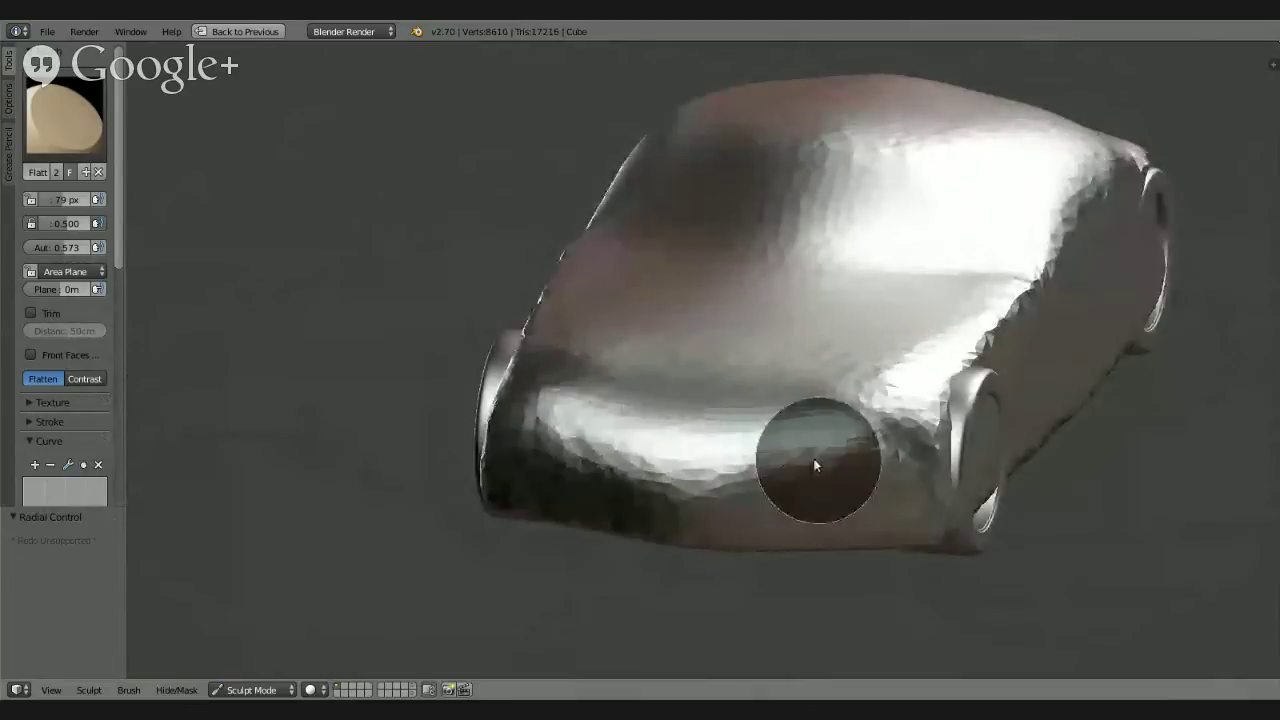
{"action": "mouse_move", "coordinate": [830, 447]}
{"action": "middle_mouse_down"}
{"action": "mouse_move", "coordinate": [740, 400]}
{"action": "mouse_move", "coordinate": [626, 461]}
{"action": "middle_mouse_up"}
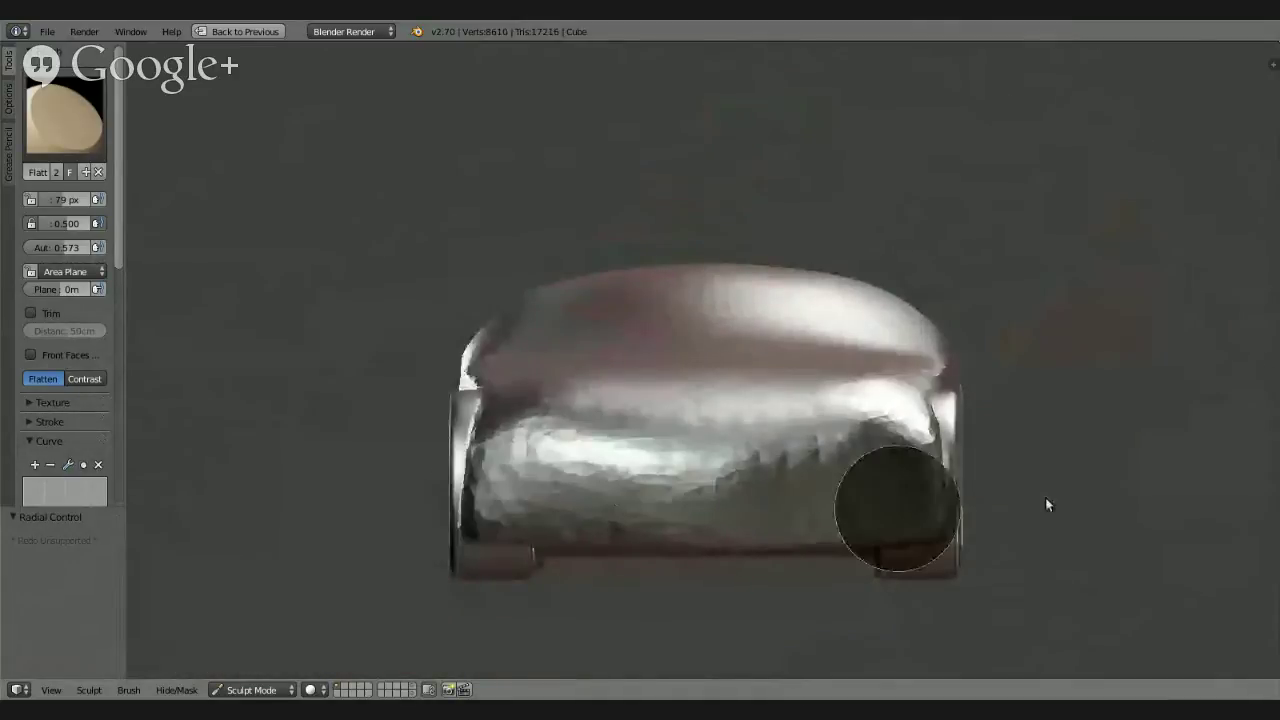
{"action": "mouse_move", "coordinate": [842, 482]}
{"action": "middle_mouse_down"}
{"action": "mouse_move", "coordinate": [700, 430]}
{"action": "mouse_move", "coordinate": [758, 482]}
{"action": "middle_mouse_up"}
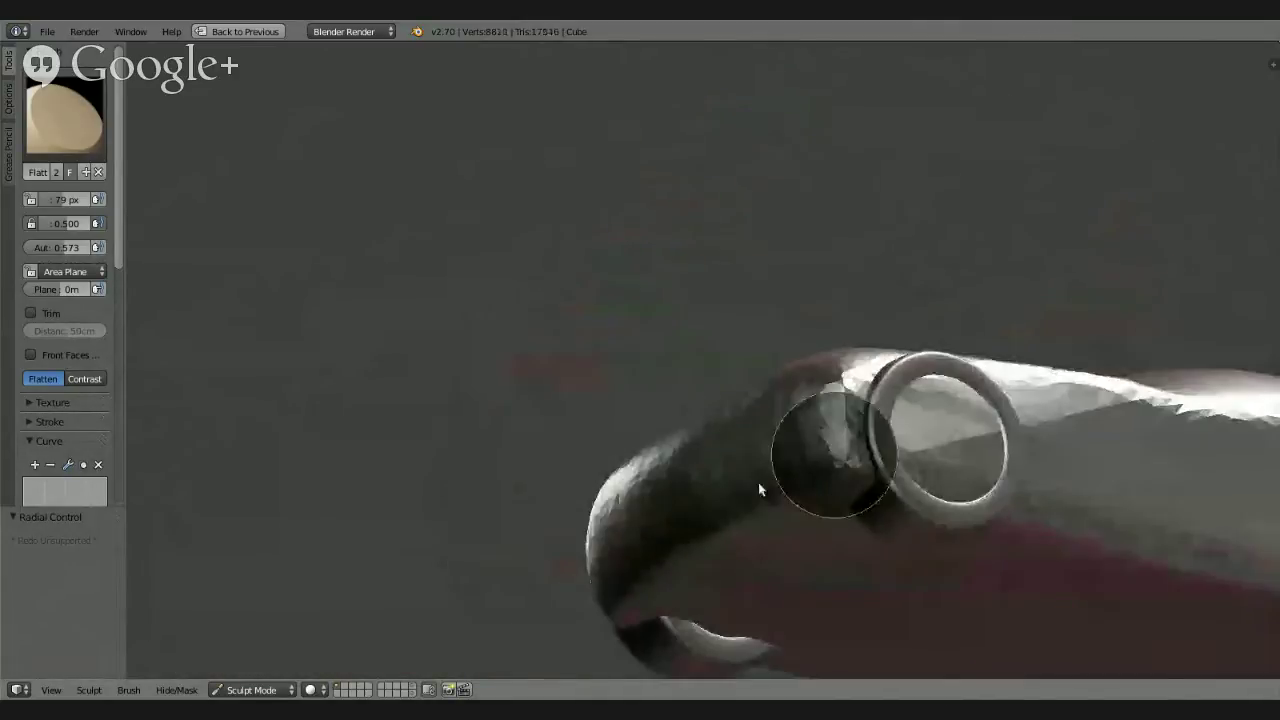
{"action": "mouse_move", "coordinate": [884, 442]}
{"action": "left_mouse_down"}
{"action": "mouse_move", "coordinate": [643, 586]}
{"action": "mouse_move", "coordinate": [846, 424]}
{"action": "mouse_move", "coordinate": [703, 566]}
{"action": "left_mouse_up"}
Step: Smooth and flatten the car's front-left lower edge
{"action": "mouse_move", "coordinate": [624, 593]}
{"action": "middle_mouse_down"}
{"action": "mouse_move", "coordinate": [840, 469]}
{"action": "mouse_move", "coordinate": [859, 558]}
{"action": "mouse_move", "coordinate": [850, 410]}
{"action": "middle_mouse_up"}
{"action": "mouse_move", "coordinate": [855, 550]}
{"action": "middle_mouse_down"}
{"action": "mouse_move", "coordinate": [1027, 531]}
{"action": "mouse_move", "coordinate": [986, 612]}
{"action": "mouse_move", "coordinate": [727, 518]}
{"action": "middle_mouse_up"}
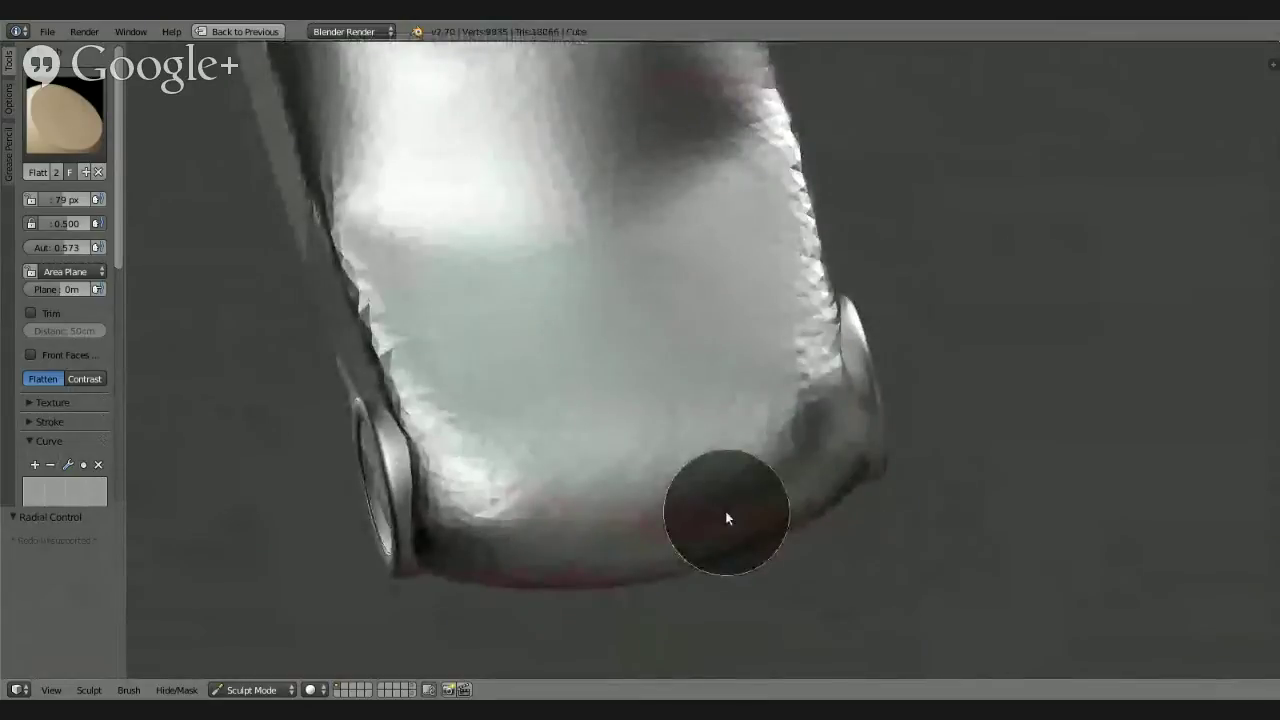
{"action": "middle_click_drag", "start_coordinate": [609, 400], "coordinate": [894, 480]}
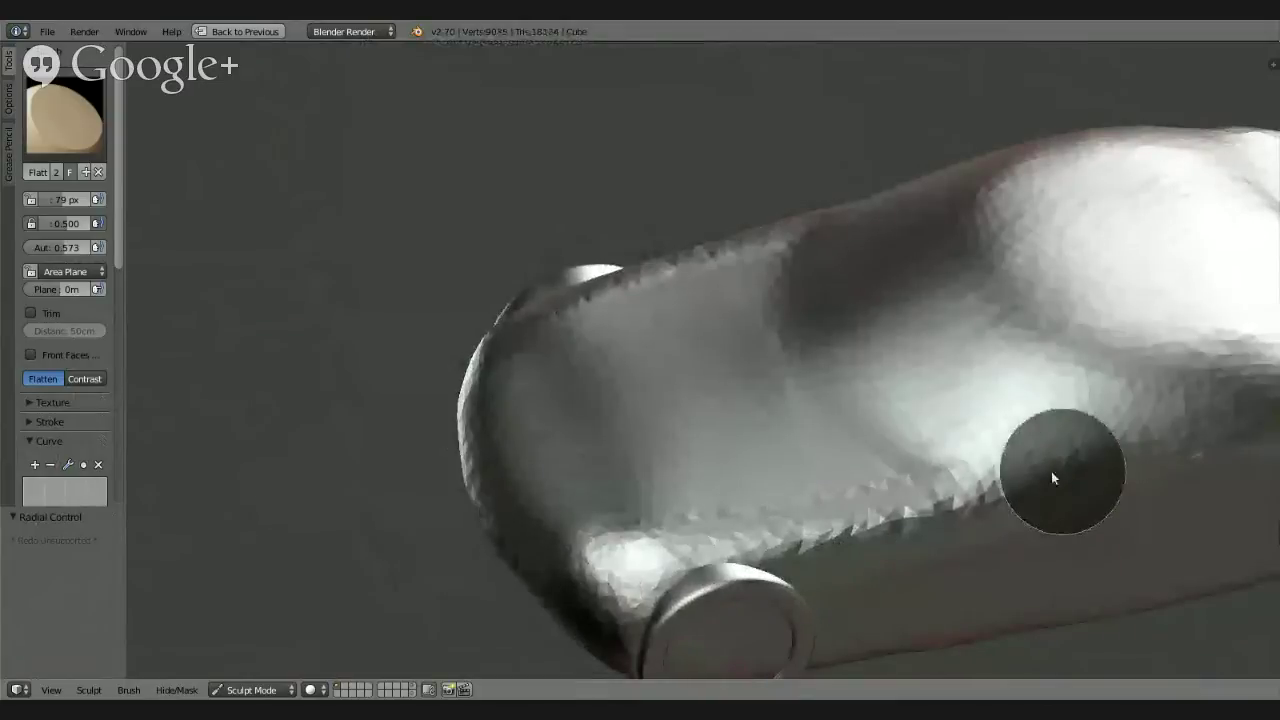
{"action": "mouse_move", "coordinate": [1053, 471]}
{"action": "middle_mouse_down"}
{"action": "mouse_move", "coordinate": [1155, 446]}
{"action": "mouse_move", "coordinate": [1177, 409]}
{"action": "mouse_move", "coordinate": [1063, 429]}
{"action": "mouse_move", "coordinate": [871, 420]}
{"action": "mouse_move", "coordinate": [895, 418]}
{"action": "middle_mouse_up"}
{"action": "mouse_move", "coordinate": [926, 509]}
{"action": "middle_mouse_down"}
{"action": "mouse_move", "coordinate": [1048, 504]}
{"action": "mouse_move", "coordinate": [860, 457]}
{"action": "mouse_move", "coordinate": [829, 537]}
{"action": "mouse_move", "coordinate": [771, 543]}
{"action": "mouse_move", "coordinate": [735, 437]}
{"action": "mouse_move", "coordinate": [730, 317]}
{"action": "middle_mouse_up"}
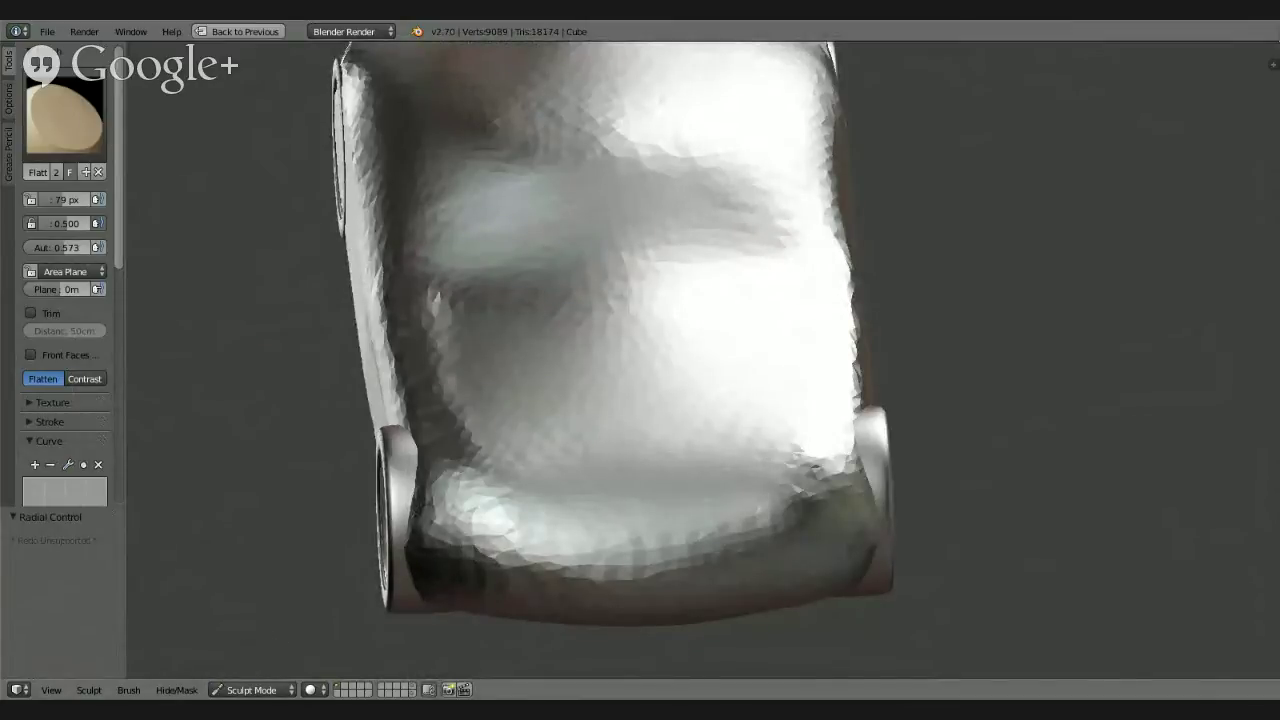
{"action": "mouse_move", "coordinate": [751, 592]}
{"action": "middle_mouse_down"}
{"action": "mouse_move", "coordinate": [627, 455]}
{"action": "mouse_move", "coordinate": [630, 525]}
{"action": "mouse_move", "coordinate": [617, 375]}
{"action": "middle_mouse_up"}
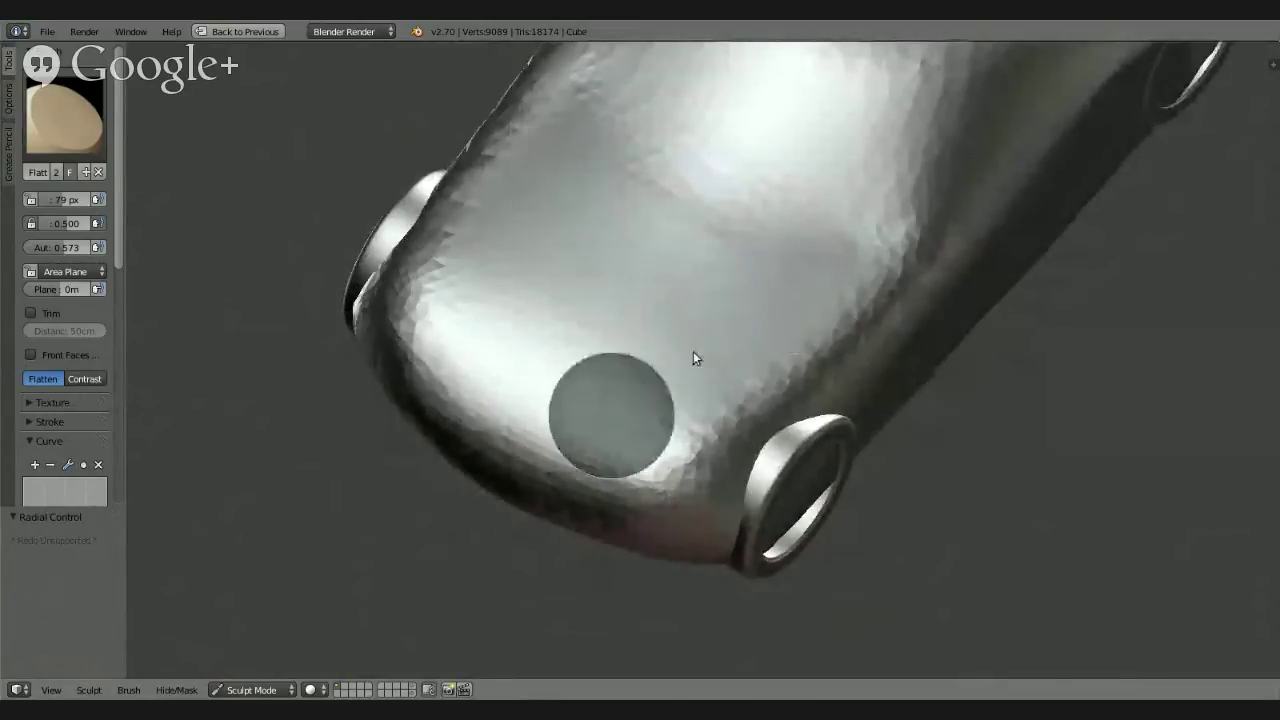
{"action": "mouse_move", "coordinate": [486, 326]}
{"action": "left_mouse_down"}
{"action": "mouse_move", "coordinate": [434, 343]}
{"action": "mouse_move", "coordinate": [403, 329]}
{"action": "left_mouse_up"}
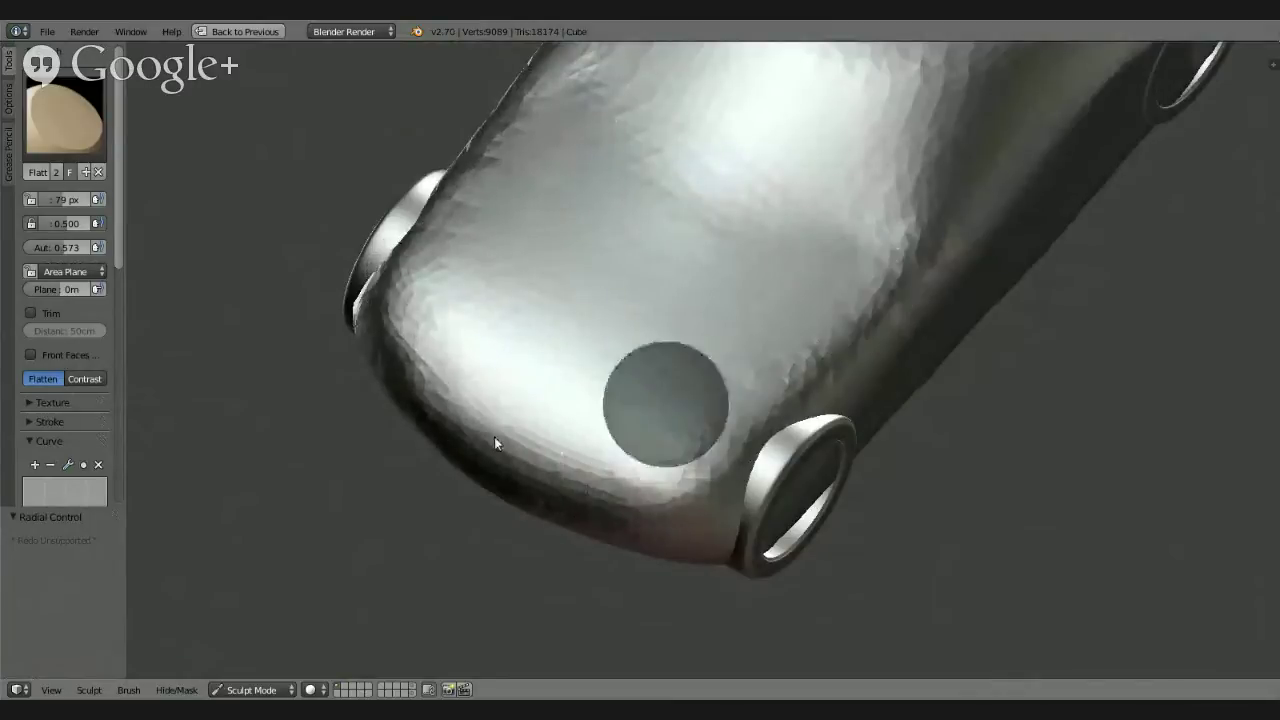
{"action": "mouse_move", "coordinate": [587, 358]}
{"action": "left_mouse_down"}
{"action": "mouse_move", "coordinate": [548, 458]}
{"action": "mouse_move", "coordinate": [591, 471]}
{"action": "mouse_move", "coordinate": [620, 443]}
{"action": "mouse_move", "coordinate": [596, 292]}
{"action": "mouse_move", "coordinate": [751, 260]}
{"action": "left_mouse_up"}
{"action": "mouse_move", "coordinate": [751, 260]}
{"action": "middle_mouse_down"}
{"action": "mouse_move", "coordinate": [758, 200]}
{"action": "mouse_move", "coordinate": [919, 162]}
{"action": "mouse_move", "coordinate": [950, 190]}
{"action": "mouse_move", "coordinate": [743, 234]}
{"action": "mouse_move", "coordinate": [714, 343]}
{"action": "mouse_move", "coordinate": [777, 306]}
{"action": "mouse_move", "coordinate": [549, 444]}
{"action": "middle_mouse_up"}
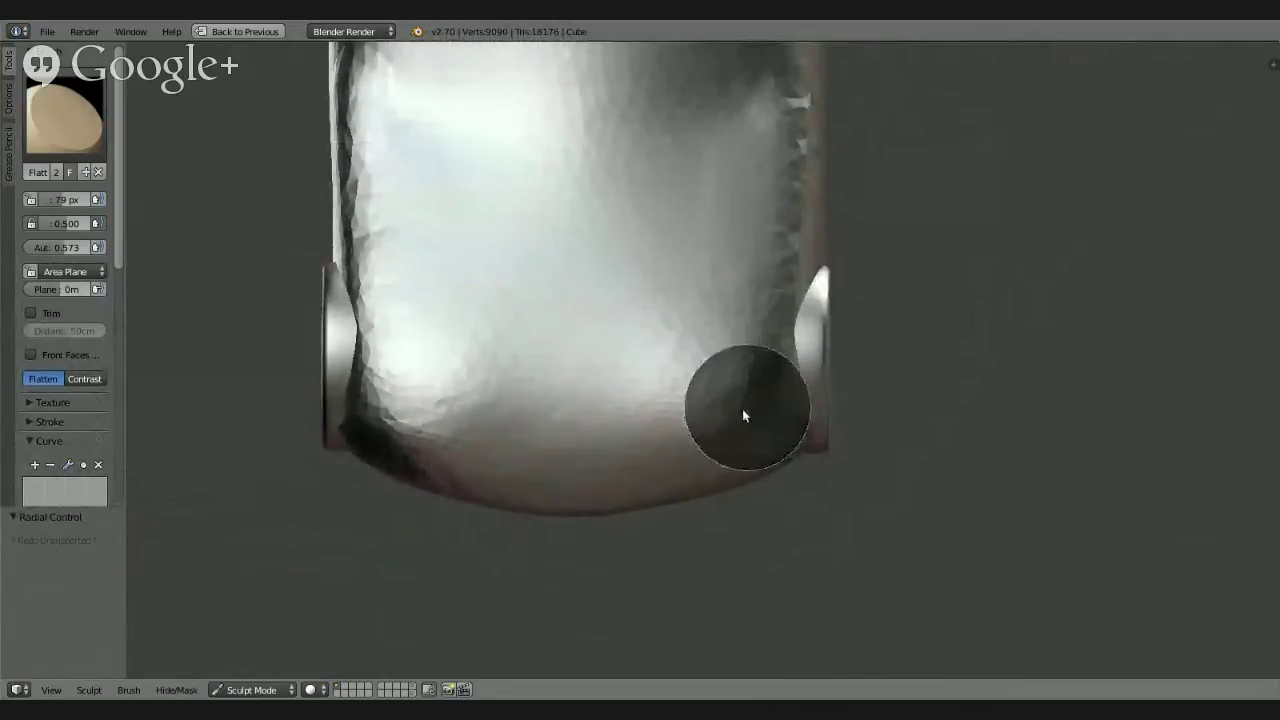
Step: Show the properties panel, collapse Transform, add a new Grease Pencil, and open the mode menu
{"action": "key", "text": "n"}
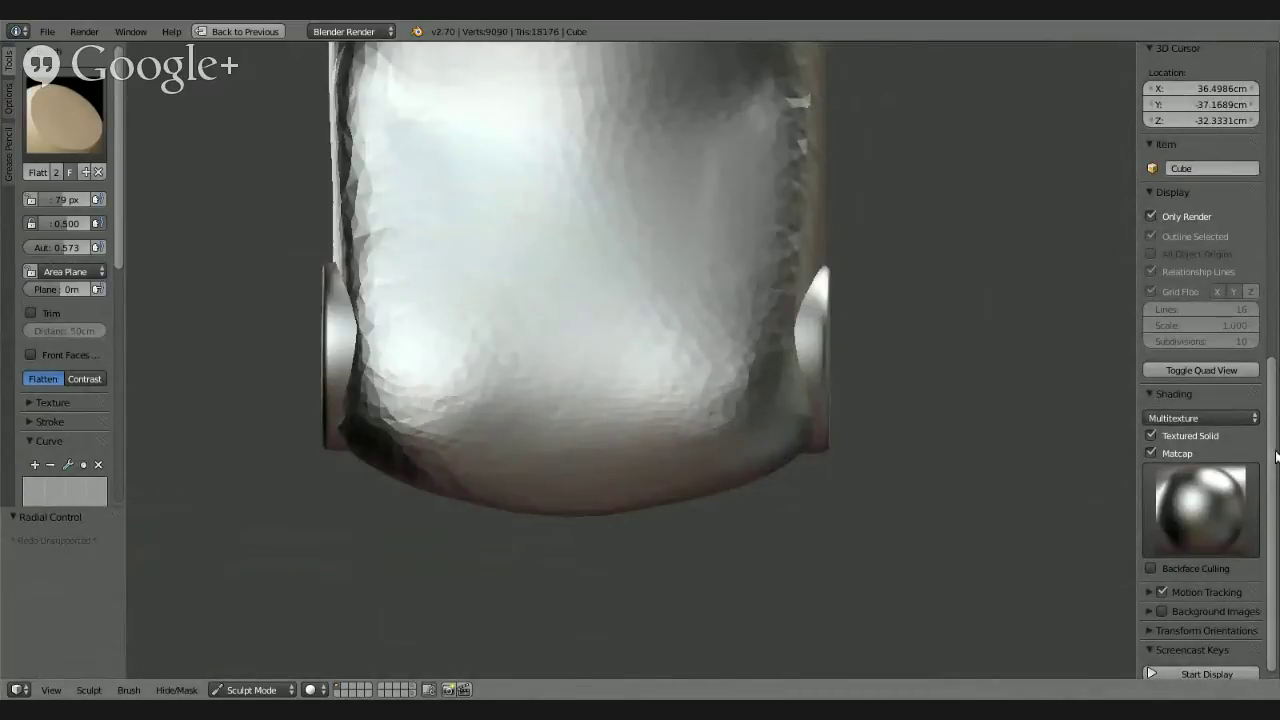
{"action": "scroll", "coordinate": [1276, 456], "scroll_direction": "up", "scroll_amount": 6}
{"action": "scroll", "coordinate": [1276, 456], "scroll_direction": "up", "scroll_amount": 6}
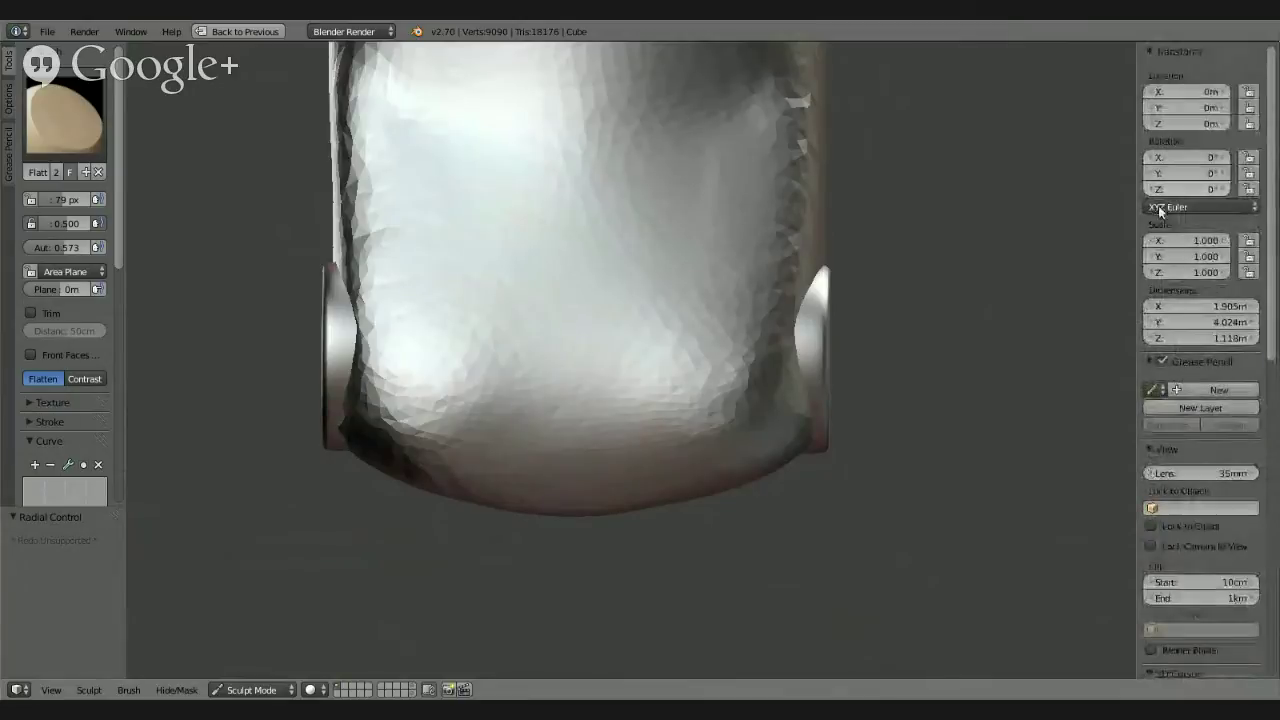
{"action": "left_click", "coordinate": [1165, 52]}
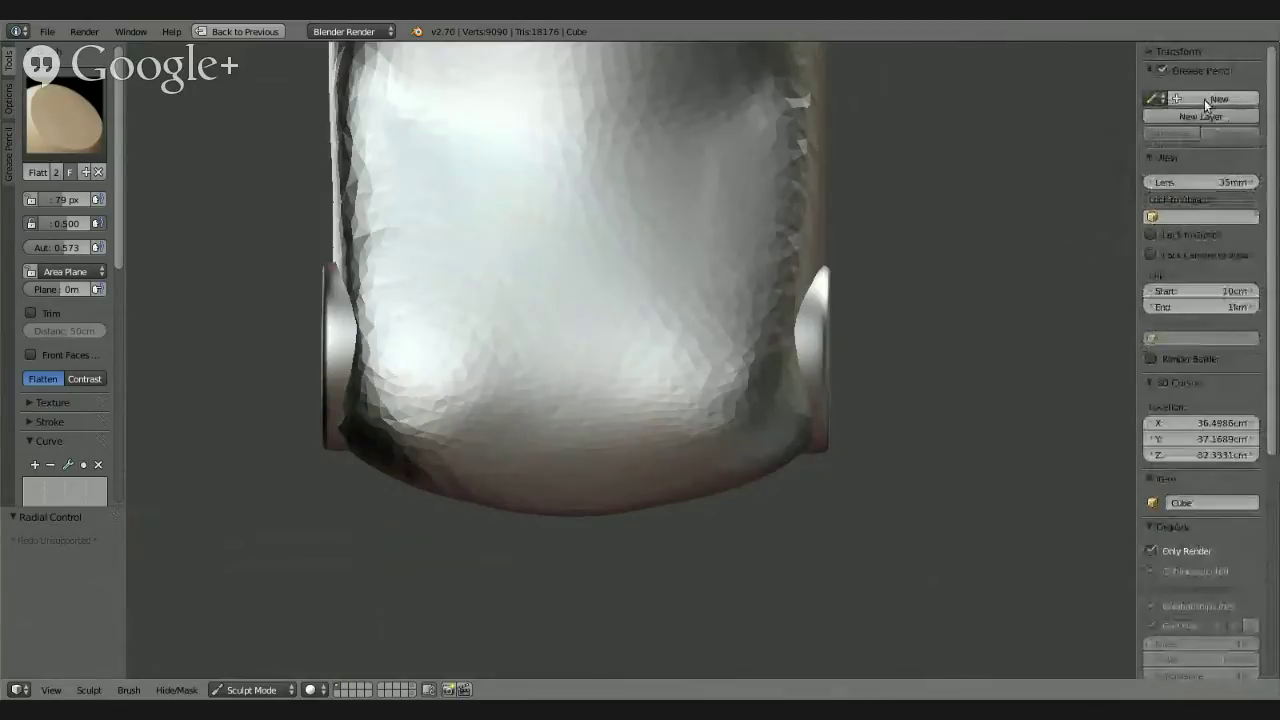
{"action": "left_click", "coordinate": [1200, 100]}
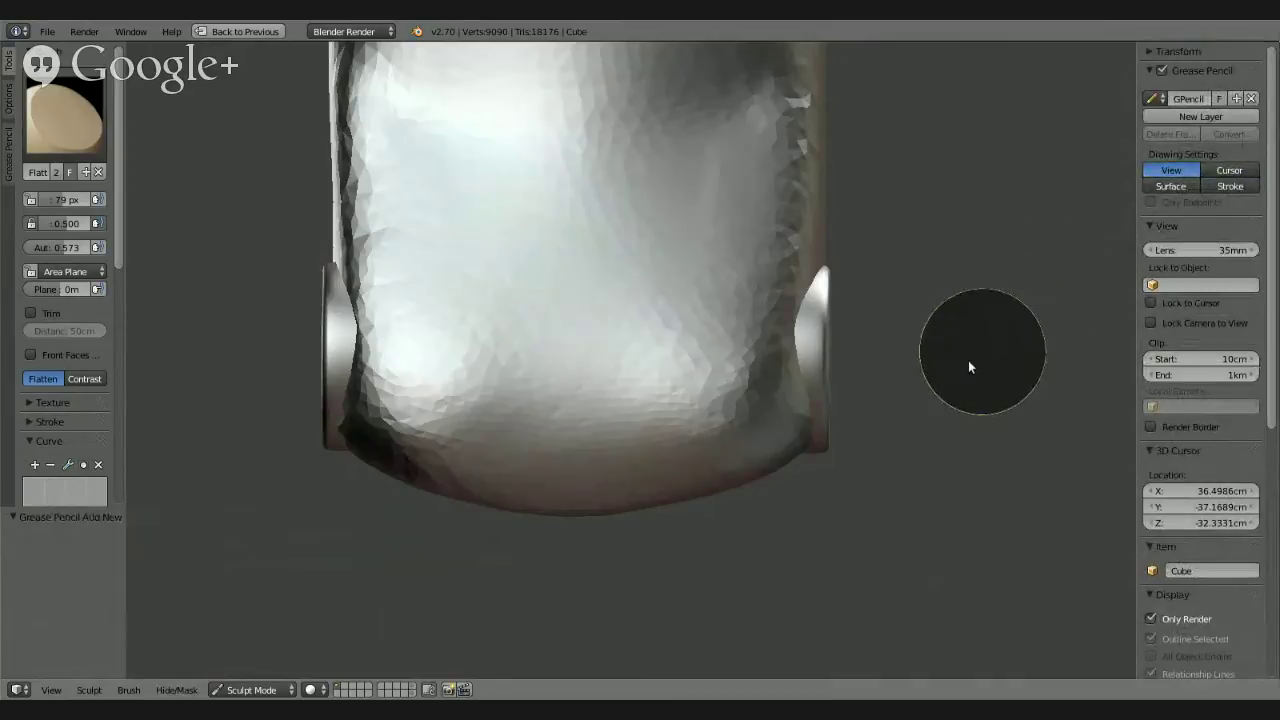
{"action": "scroll", "coordinate": [880, 415], "scroll_direction": "up", "scroll_amount": 3}
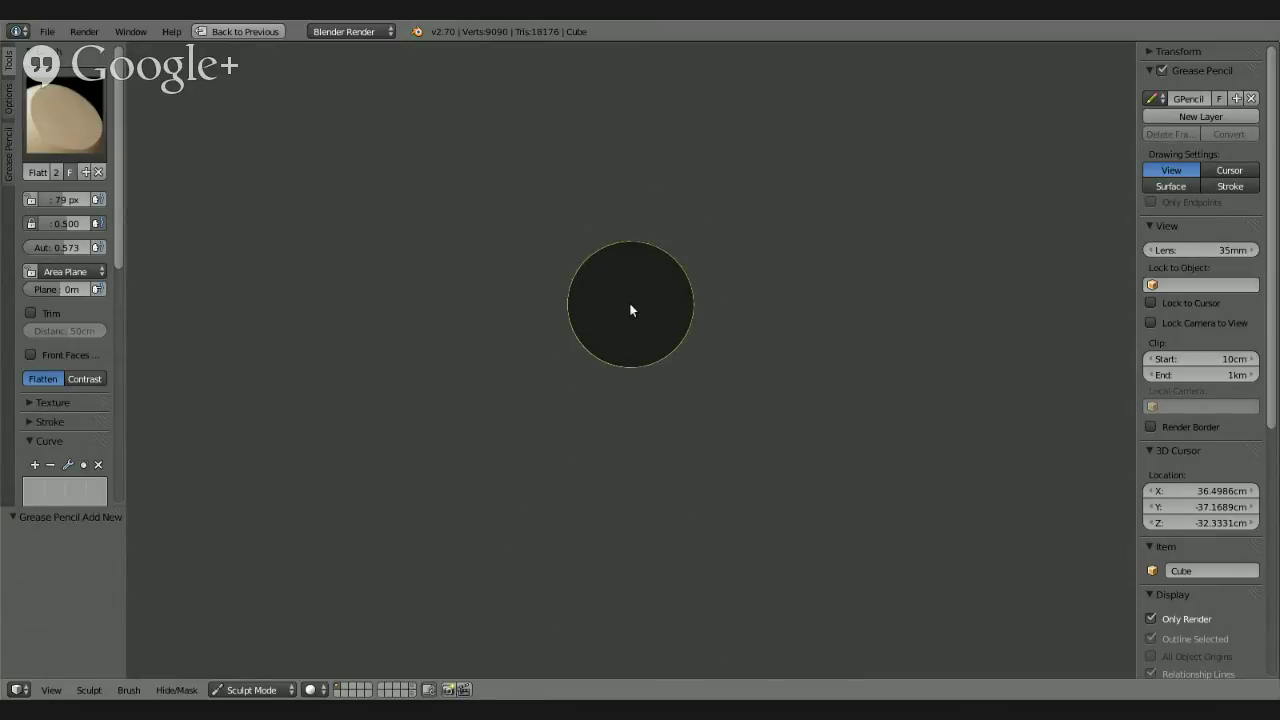
{"action": "left_click", "coordinate": [258, 690]}
Step: Switch to Object Mode, recentre the view with Shift+C, and return to Sculpt Mode
{"action": "left_click", "coordinate": [258, 671]}
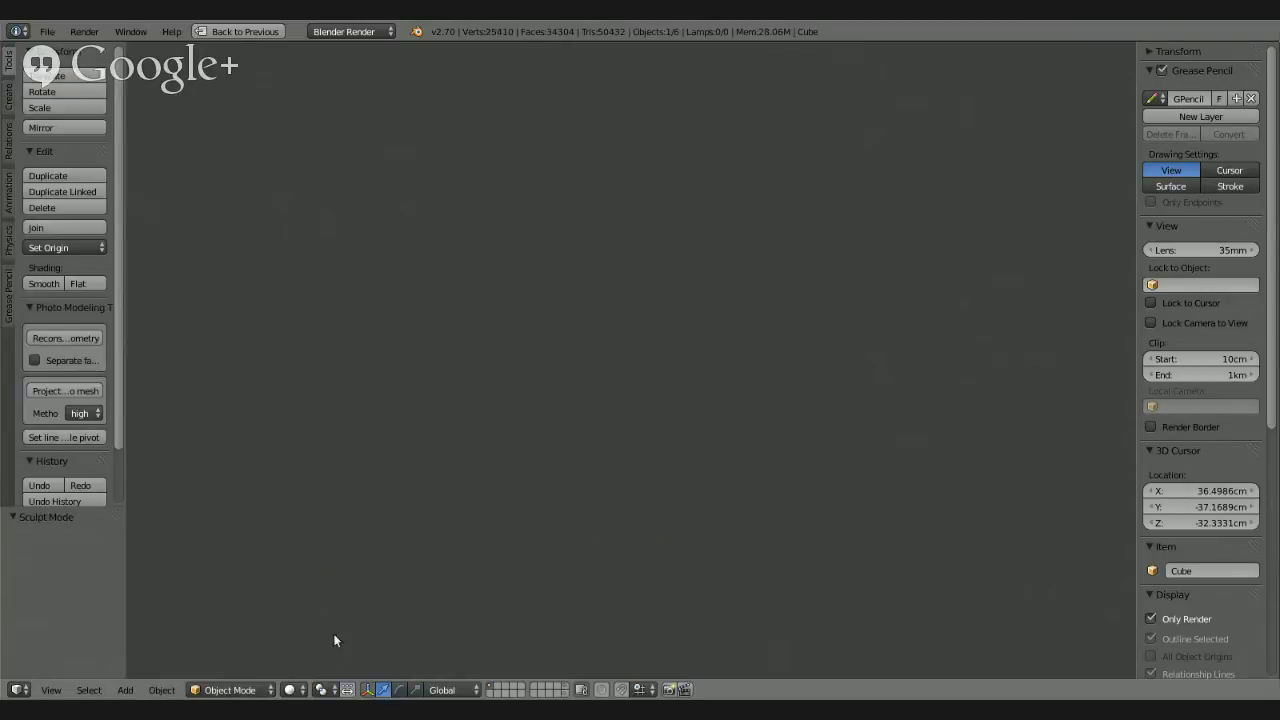
{"action": "key", "text": "shift+c"}
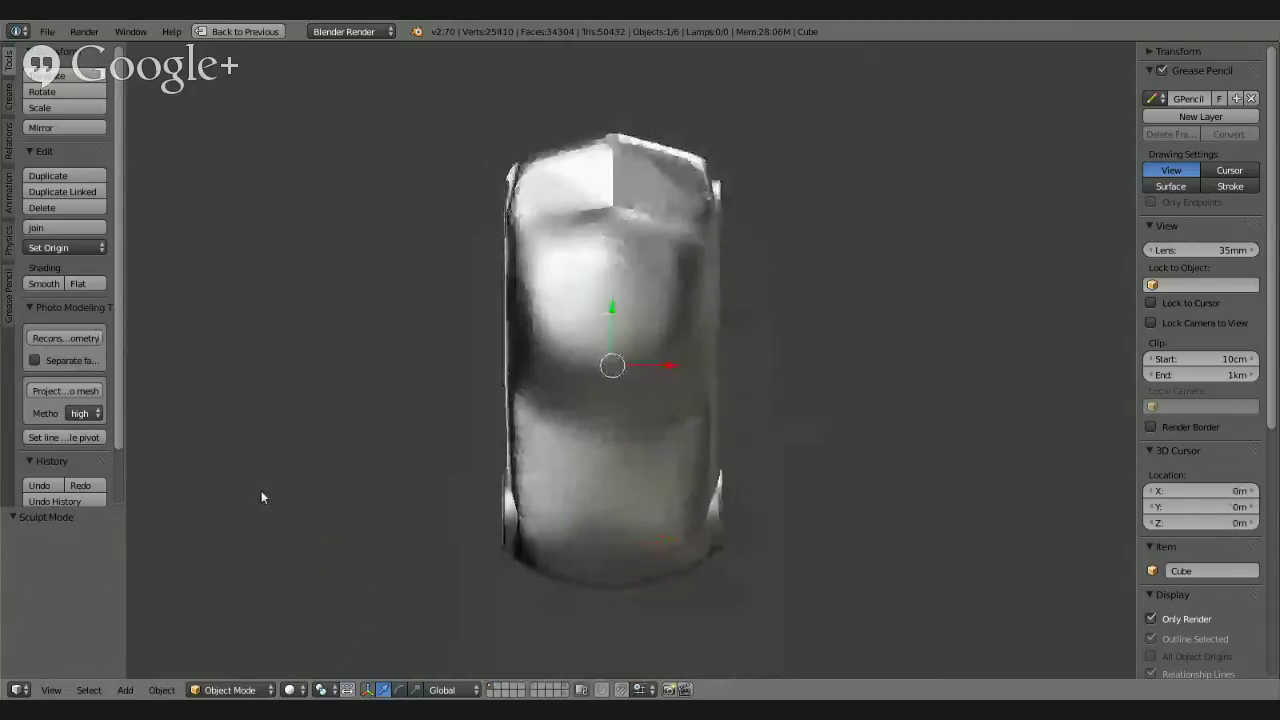
{"action": "left_click", "coordinate": [258, 690]}
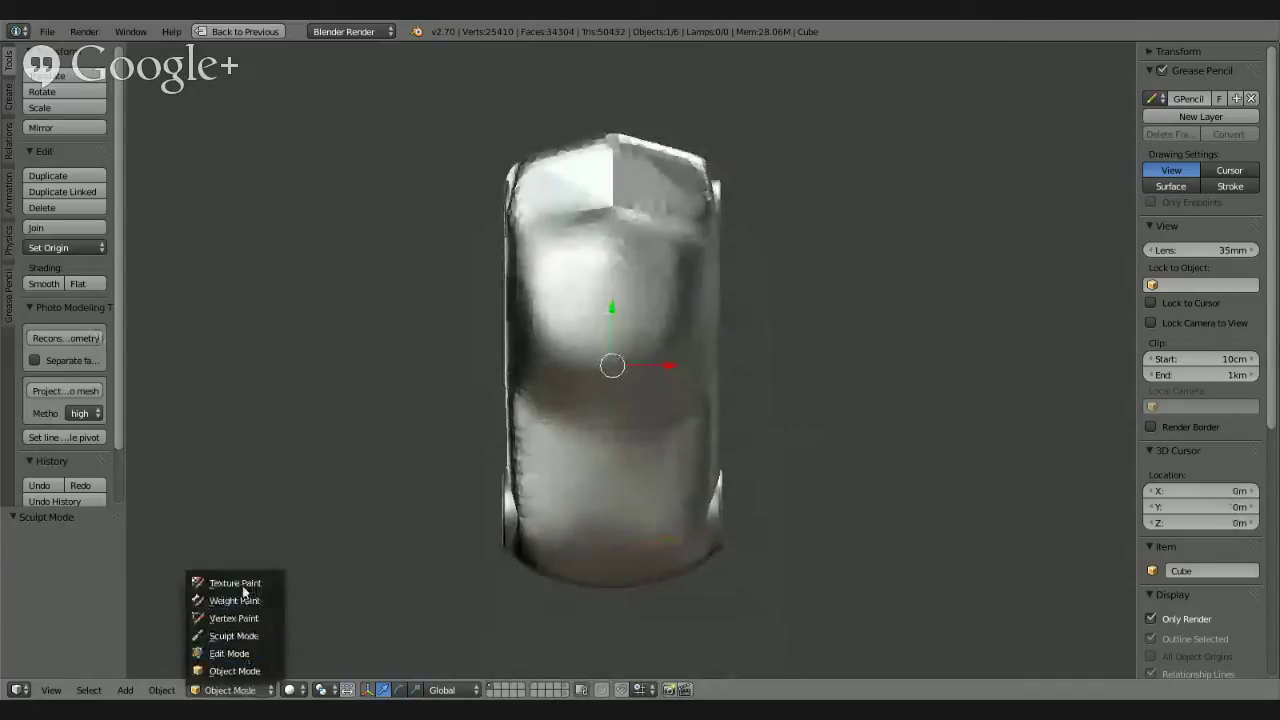
{"action": "left_click", "coordinate": [245, 638]}
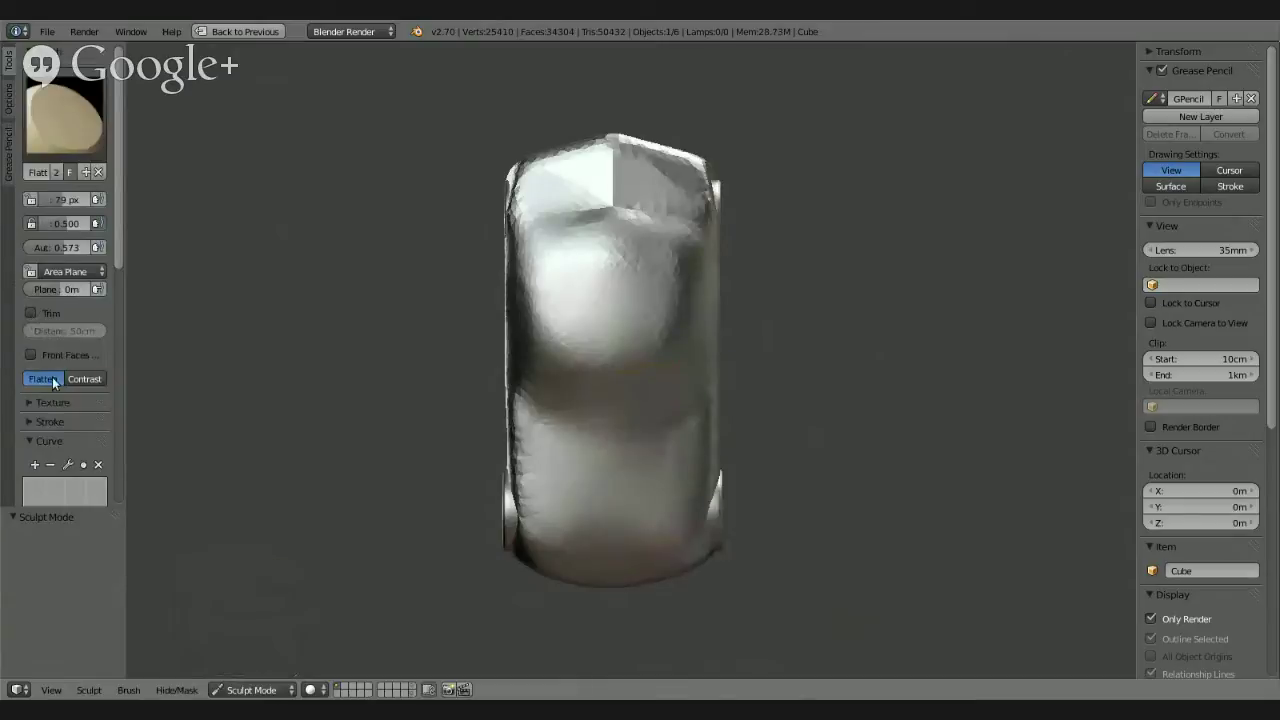
Step: Re-enable dynamic topology at 30 px detail
{"action": "scroll", "coordinate": [115, 247], "scroll_direction": "down", "scroll_amount": 2}
{"action": "scroll", "coordinate": [119, 280], "scroll_direction": "down", "scroll_amount": 3}
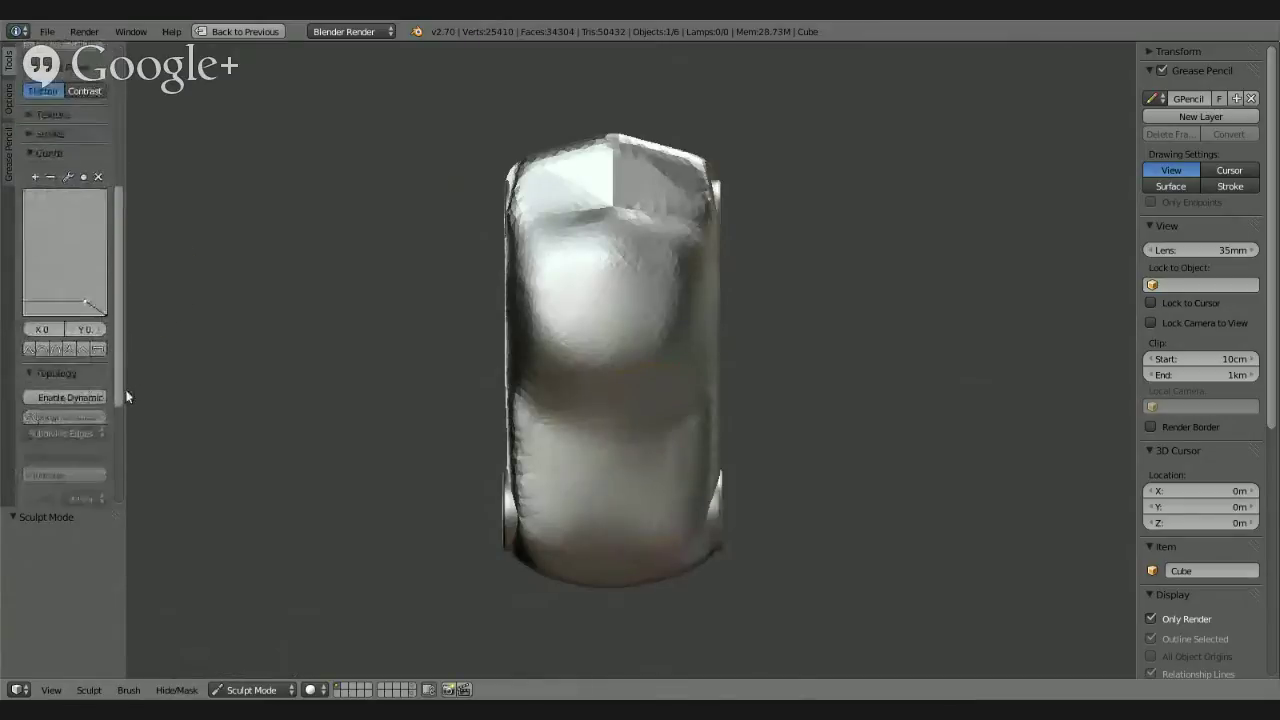
{"action": "scroll", "coordinate": [80, 396], "scroll_direction": "down", "scroll_amount": 2}
{"action": "left_click", "coordinate": [99, 393]}
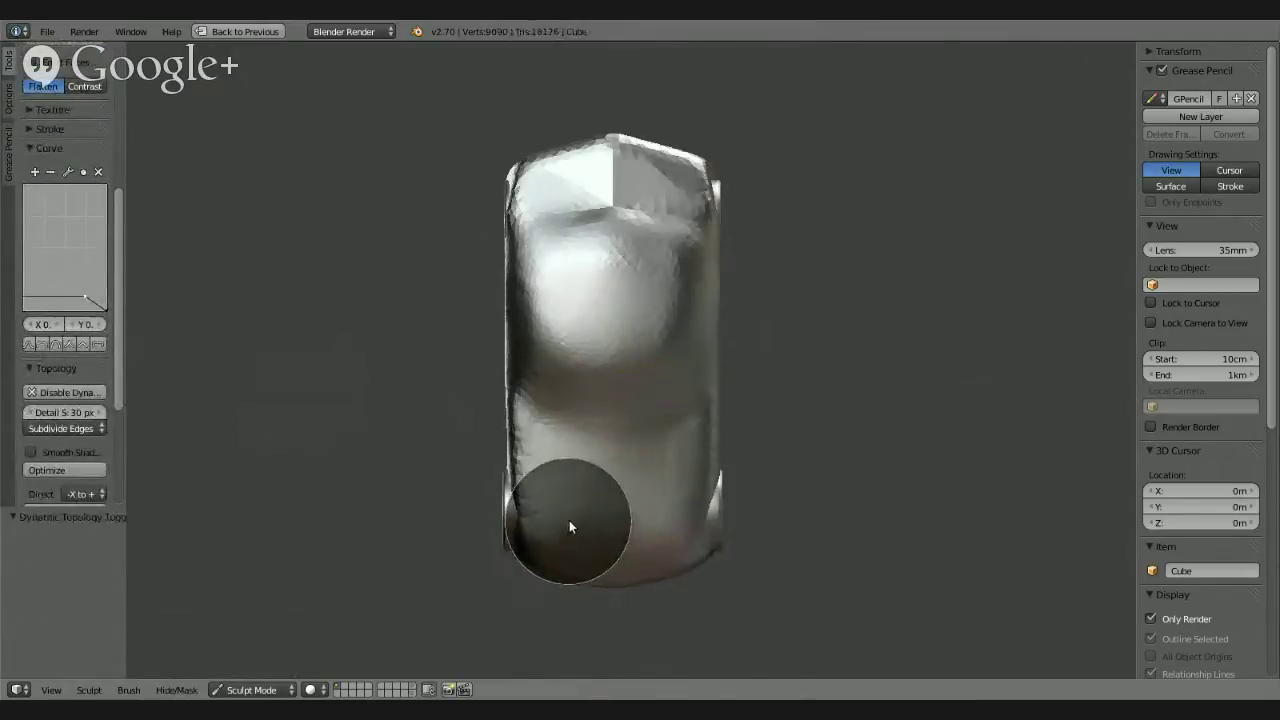
{"action": "mouse_move", "coordinate": [510, 430]}
{"action": "left_mouse_down"}
{"action": "mouse_move", "coordinate": [523, 560]}
{"action": "mouse_move", "coordinate": [718, 572]}
{"action": "left_mouse_up"}
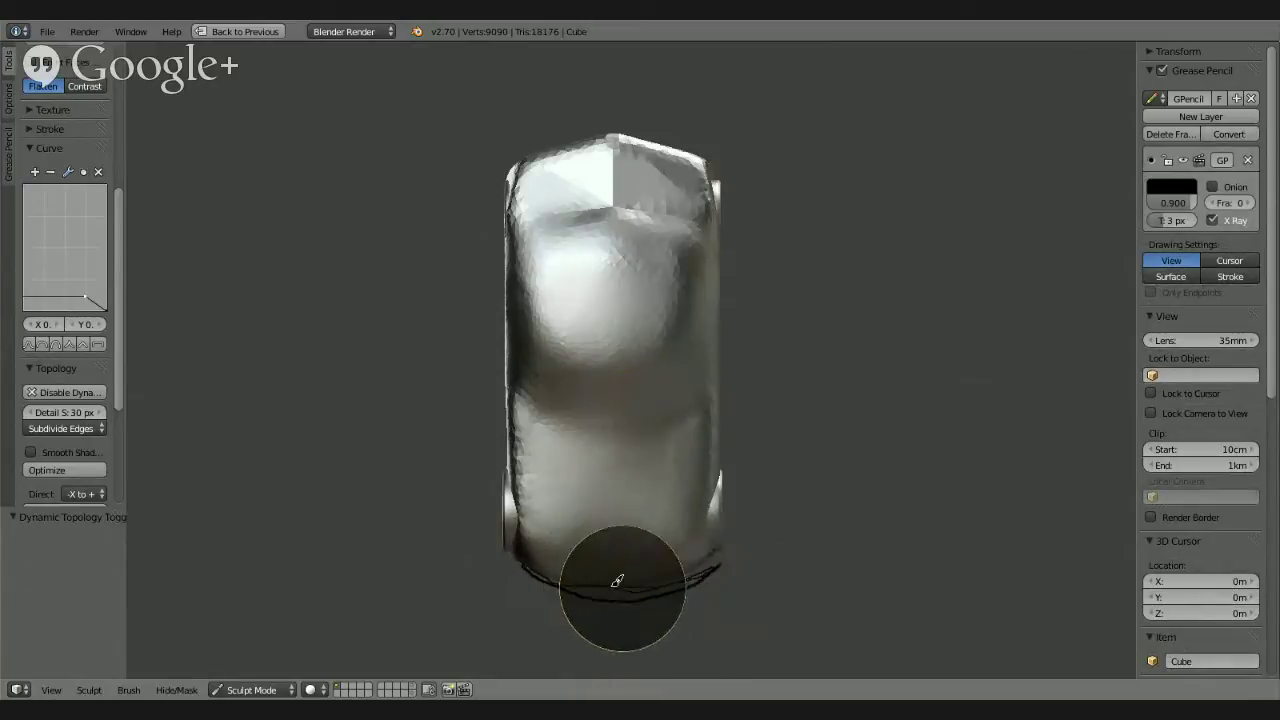
{"action": "left_click_drag", "start_coordinate": [531, 563], "coordinate": [674, 571]}
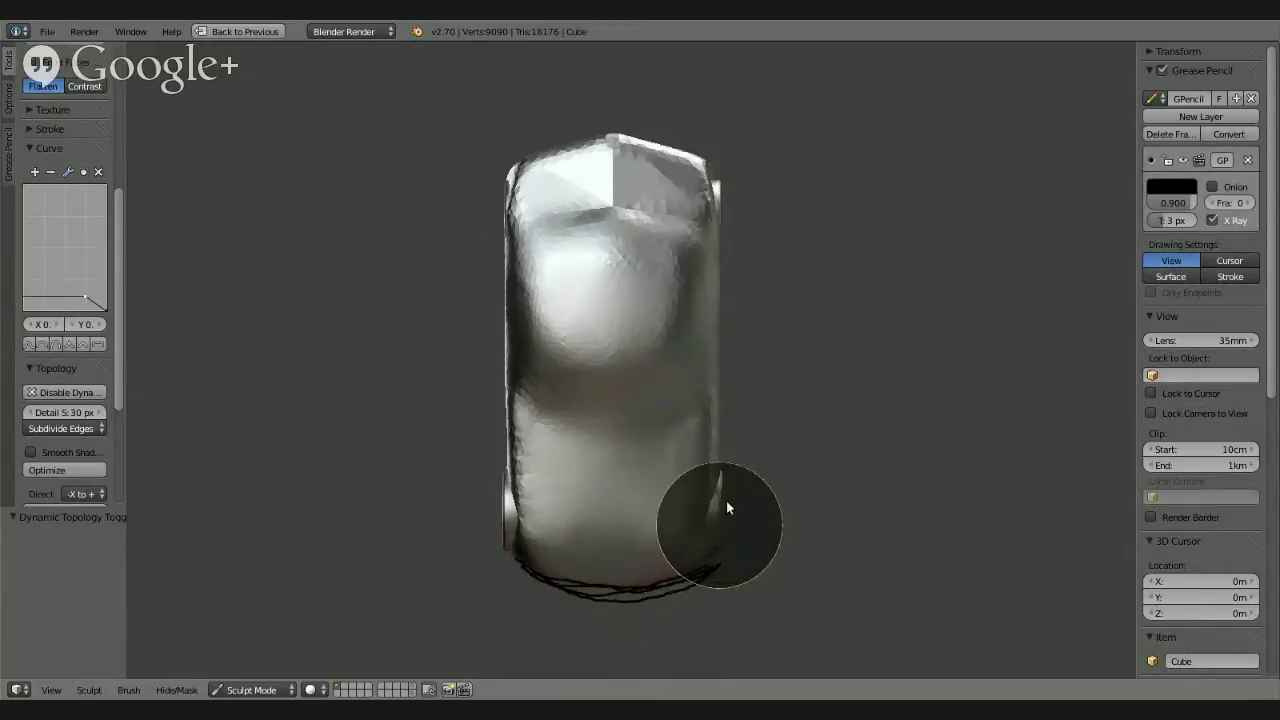
{"action": "mouse_move", "coordinate": [726, 508]}
{"action": "middle_mouse_down"}
{"action": "mouse_move", "coordinate": [563, 393]}
{"action": "mouse_move", "coordinate": [531, 325]}
{"action": "mouse_move", "coordinate": [552, 317]}
{"action": "mouse_move", "coordinate": [535, 323]}
{"action": "mouse_move", "coordinate": [617, 444]}
{"action": "mouse_move", "coordinate": [586, 380]}
{"action": "middle_mouse_up"}
{"action": "scroll", "coordinate": [609, 337], "scroll_direction": "up", "scroll_amount": 2}
{"action": "middle_click_drag", "start_coordinate": [609, 337], "coordinate": [537, 354]}
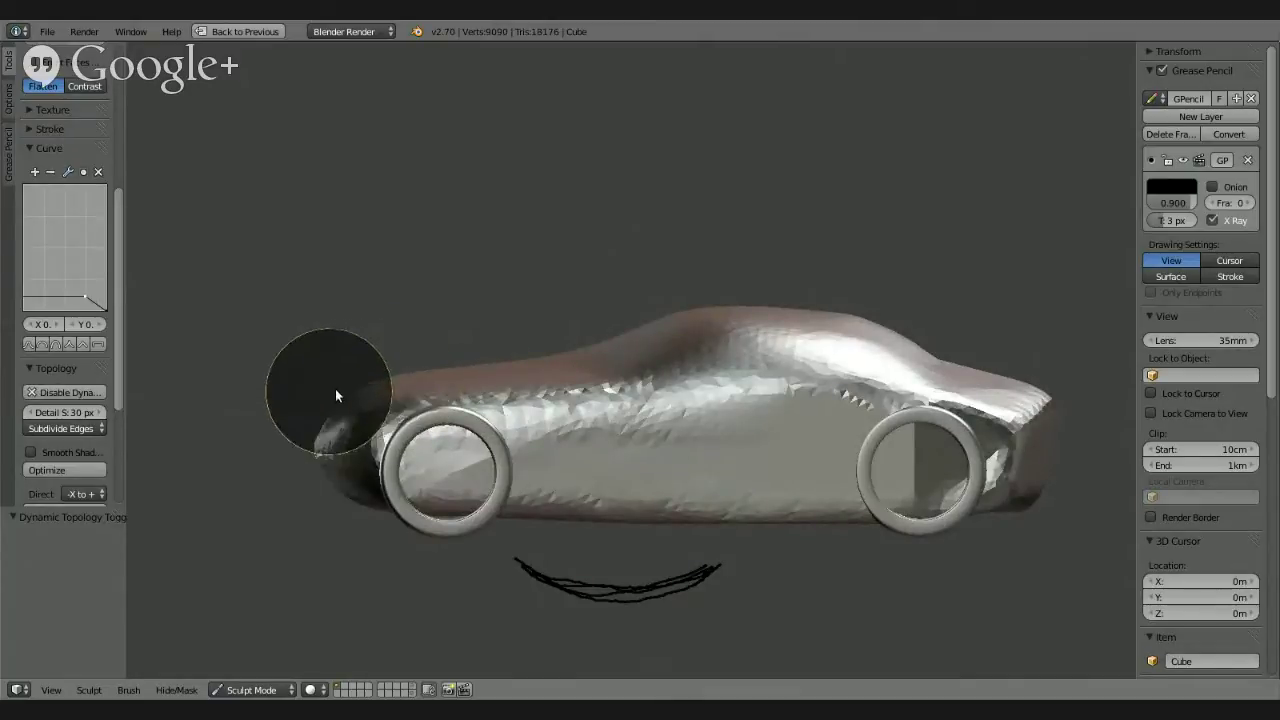
{"action": "mouse_move", "coordinate": [335, 388]}
{"action": "left_mouse_down"}
{"action": "mouse_move", "coordinate": [690, 300]}
{"action": "mouse_move", "coordinate": [968, 293]}
{"action": "left_mouse_up"}
{"action": "mouse_move", "coordinate": [596, 358]}
{"action": "middle_mouse_down"}
{"action": "mouse_move", "coordinate": [846, 371]}
{"action": "mouse_move", "coordinate": [715, 397]}
{"action": "middle_mouse_up"}
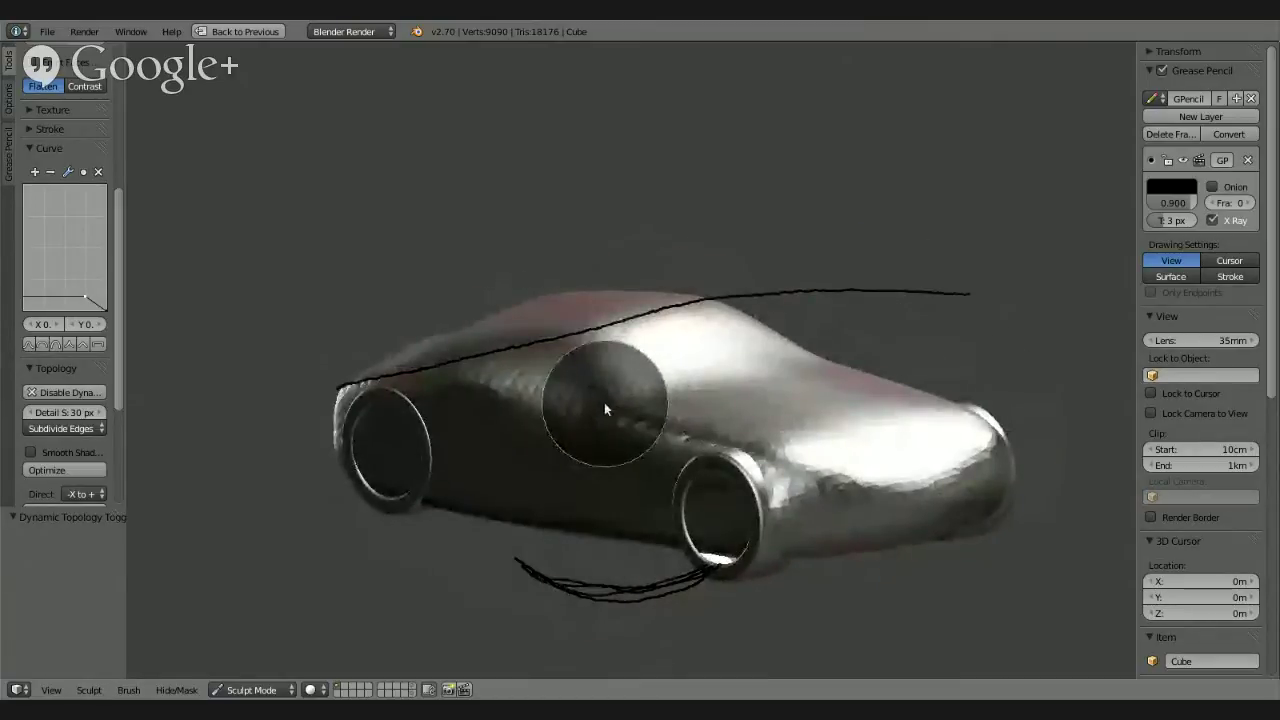
{"action": "left_click", "coordinate": [1247, 161]}
{"action": "mouse_move", "coordinate": [845, 376]}
{"action": "middle_mouse_down"}
{"action": "mouse_move", "coordinate": [801, 481]}
{"action": "mouse_move", "coordinate": [770, 448]}
{"action": "mouse_move", "coordinate": [769, 214]}
{"action": "mouse_move", "coordinate": [745, 417]}
{"action": "mouse_move", "coordinate": [720, 300]}
{"action": "mouse_move", "coordinate": [719, 432]}
{"action": "mouse_move", "coordinate": [765, 264]}
{"action": "mouse_move", "coordinate": [765, 319]}
{"action": "middle_mouse_up"}
{"action": "key", "text": "KP_7"}
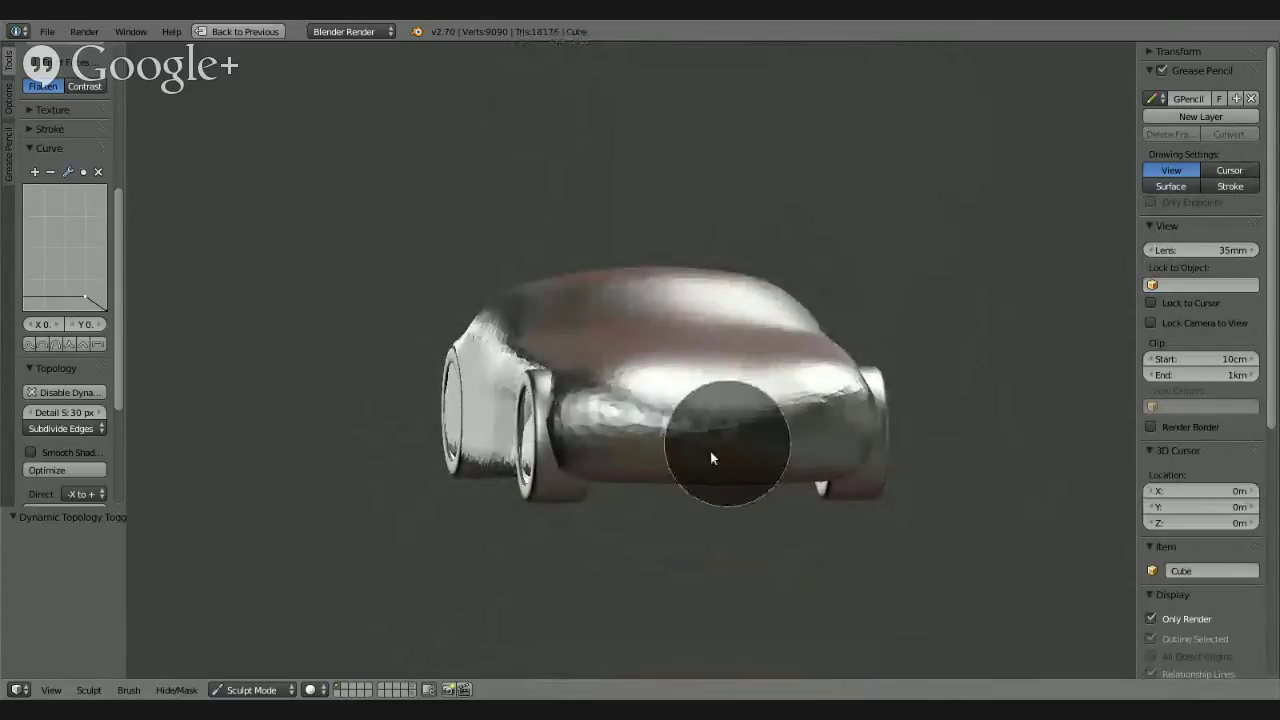
Step: Switch to the Clay Strips brush and reset its falloff curve, lowering one point slightly
{"action": "scroll", "coordinate": [706, 400], "scroll_direction": "up", "scroll_amount": 4}
{"action": "scroll", "coordinate": [685, 356], "scroll_direction": "up", "scroll_amount": 1}
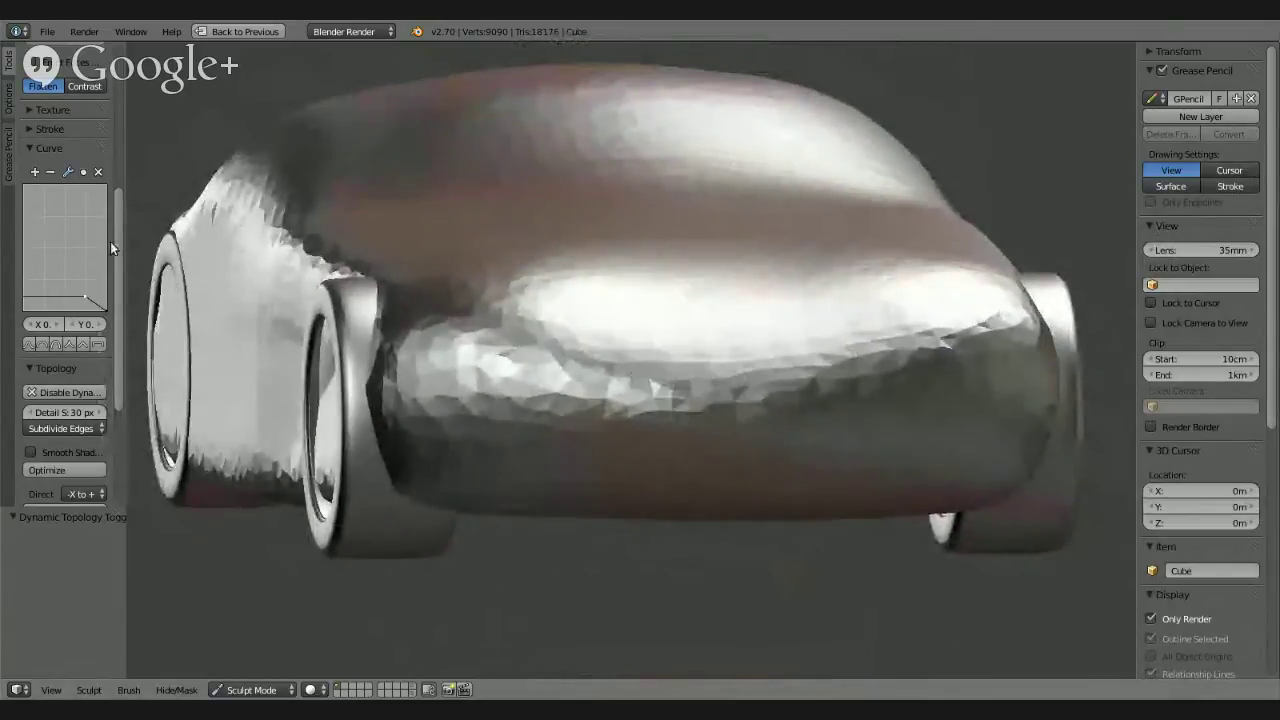
{"action": "scroll", "coordinate": [110, 241], "scroll_direction": "up", "scroll_amount": 5}
{"action": "scroll", "coordinate": [50, 130], "scroll_direction": "up", "scroll_amount": 3}
{"action": "left_click", "coordinate": [50, 116]}
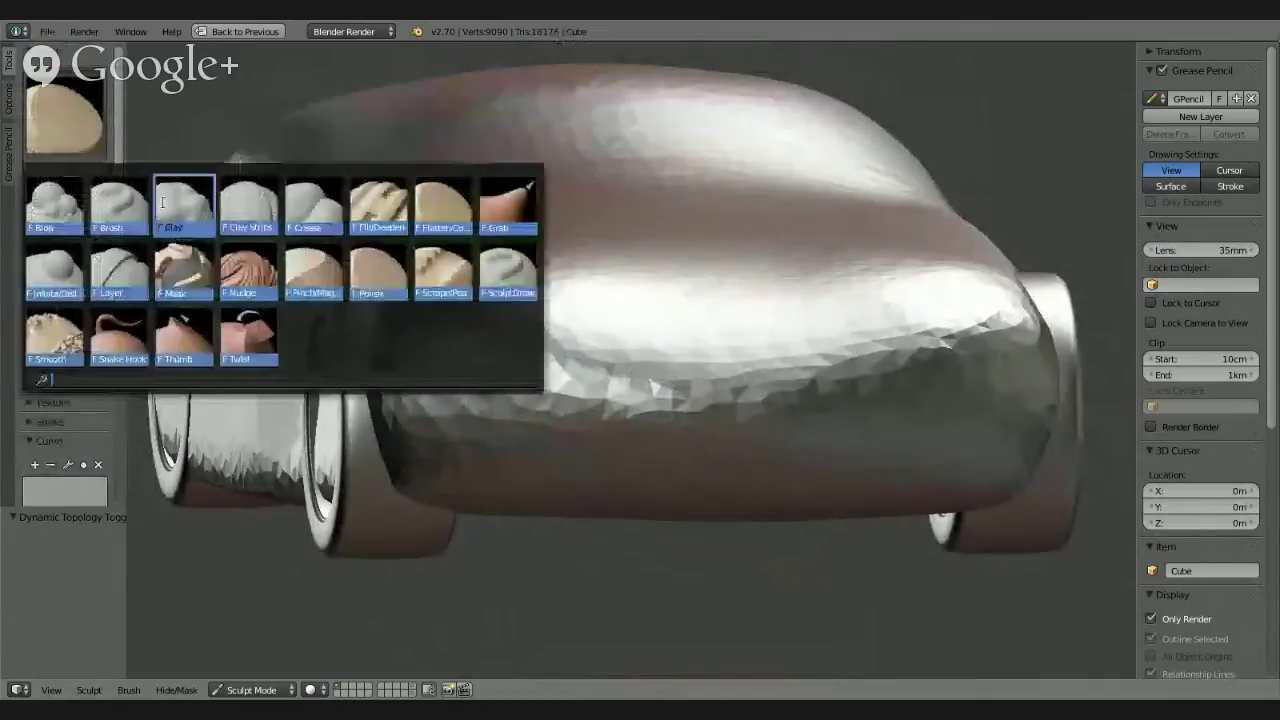
{"action": "left_click", "coordinate": [273, 200]}
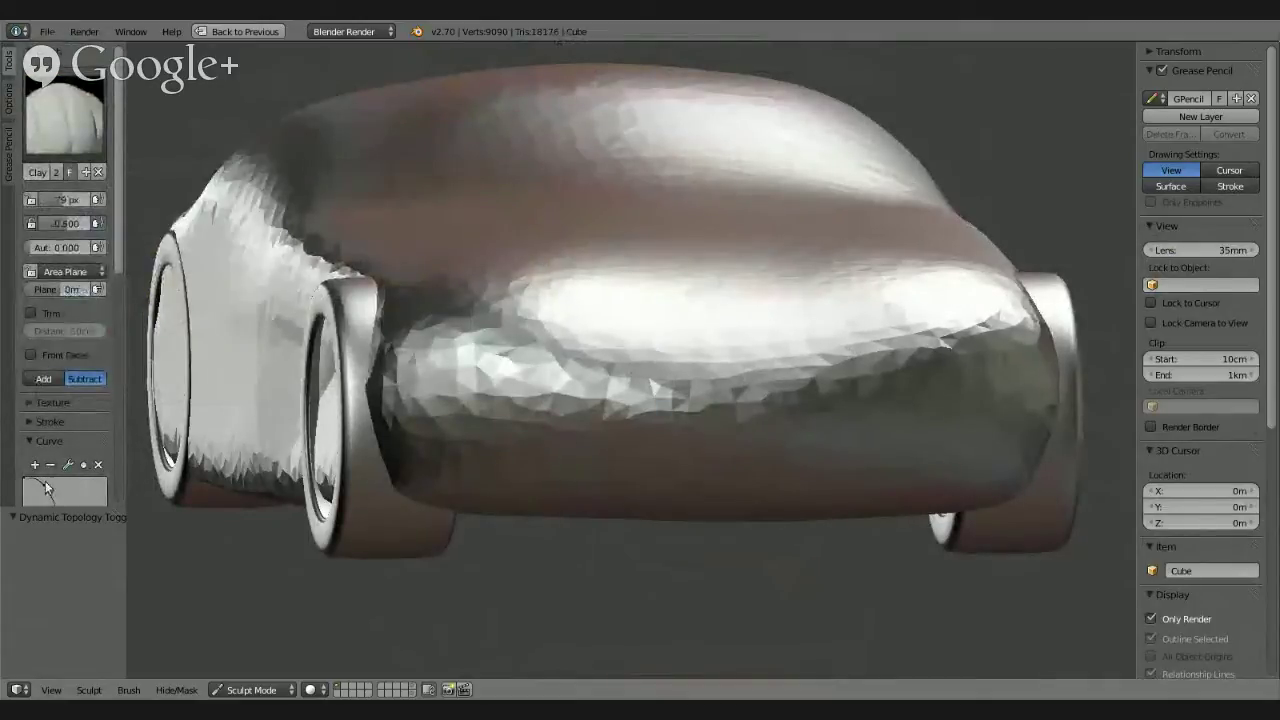
{"action": "scroll", "coordinate": [110, 300], "scroll_direction": "down", "scroll_amount": 4}
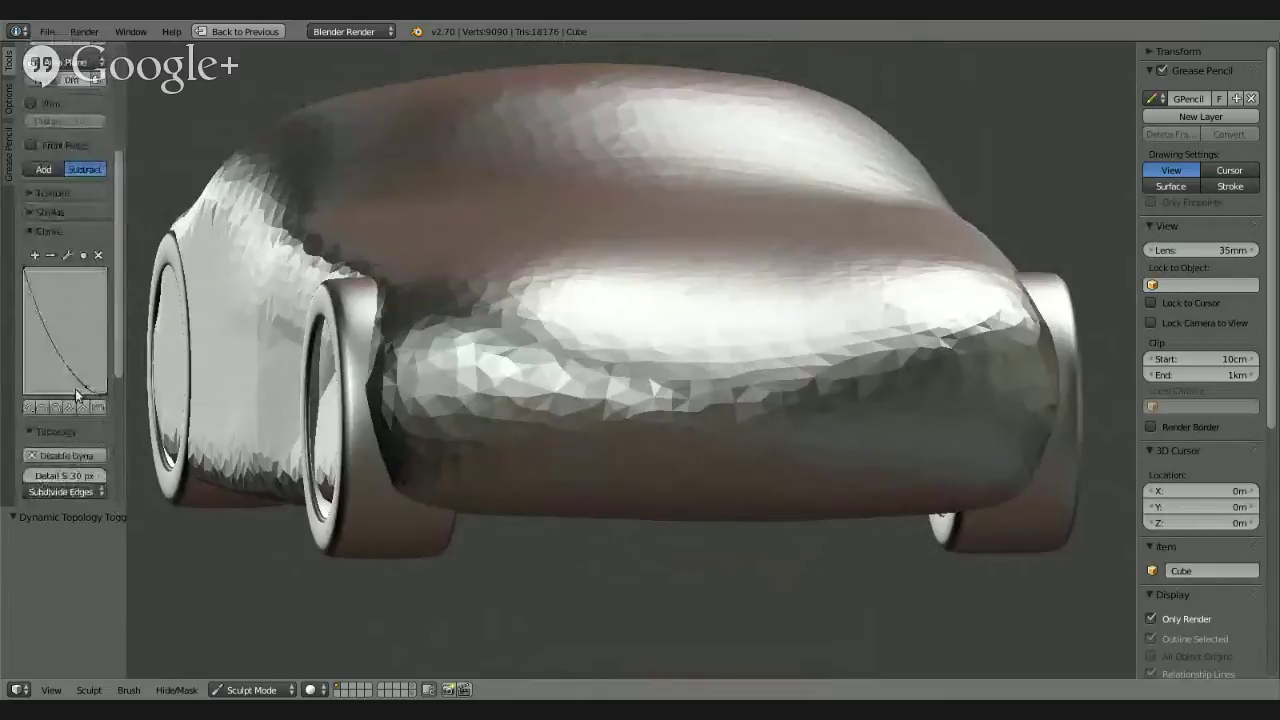
{"action": "scroll", "coordinate": [86, 352], "scroll_direction": "down", "scroll_amount": 1}
{"action": "left_click", "coordinate": [100, 255]}
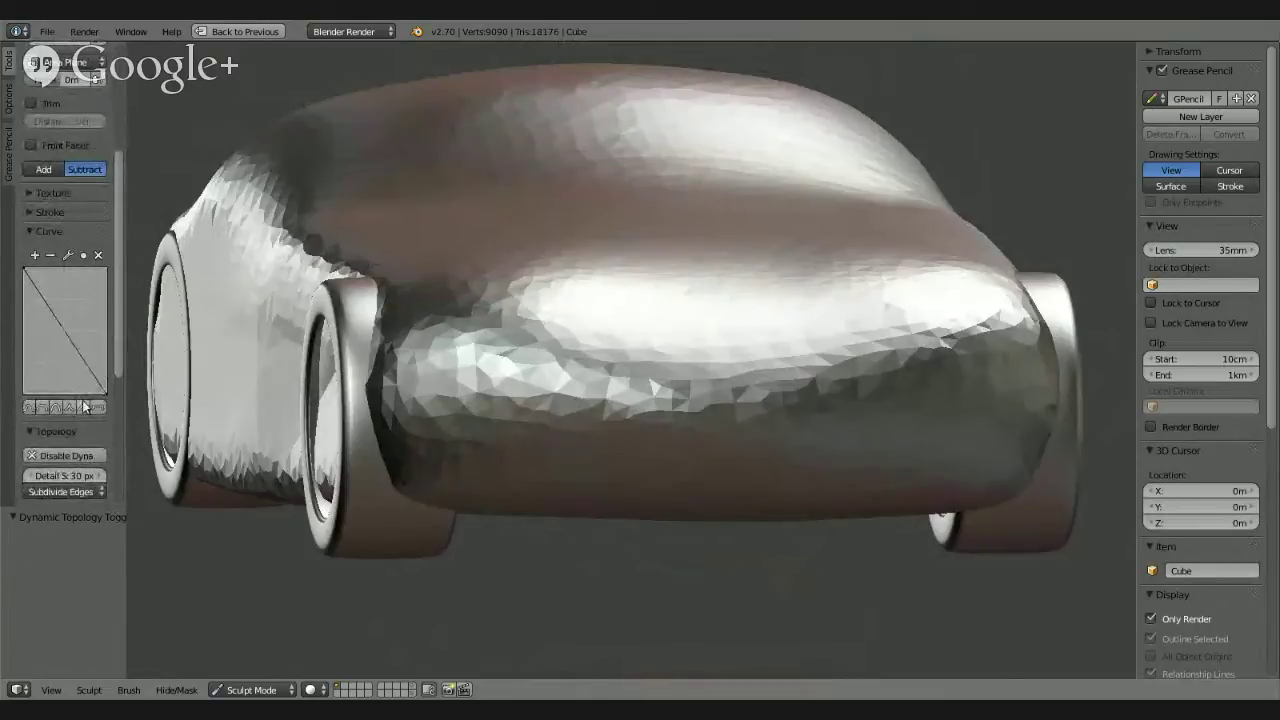
{"action": "left_click", "coordinate": [26, 272]}
{"action": "left_click_drag", "start_coordinate": [89, 370], "coordinate": [90, 378]}
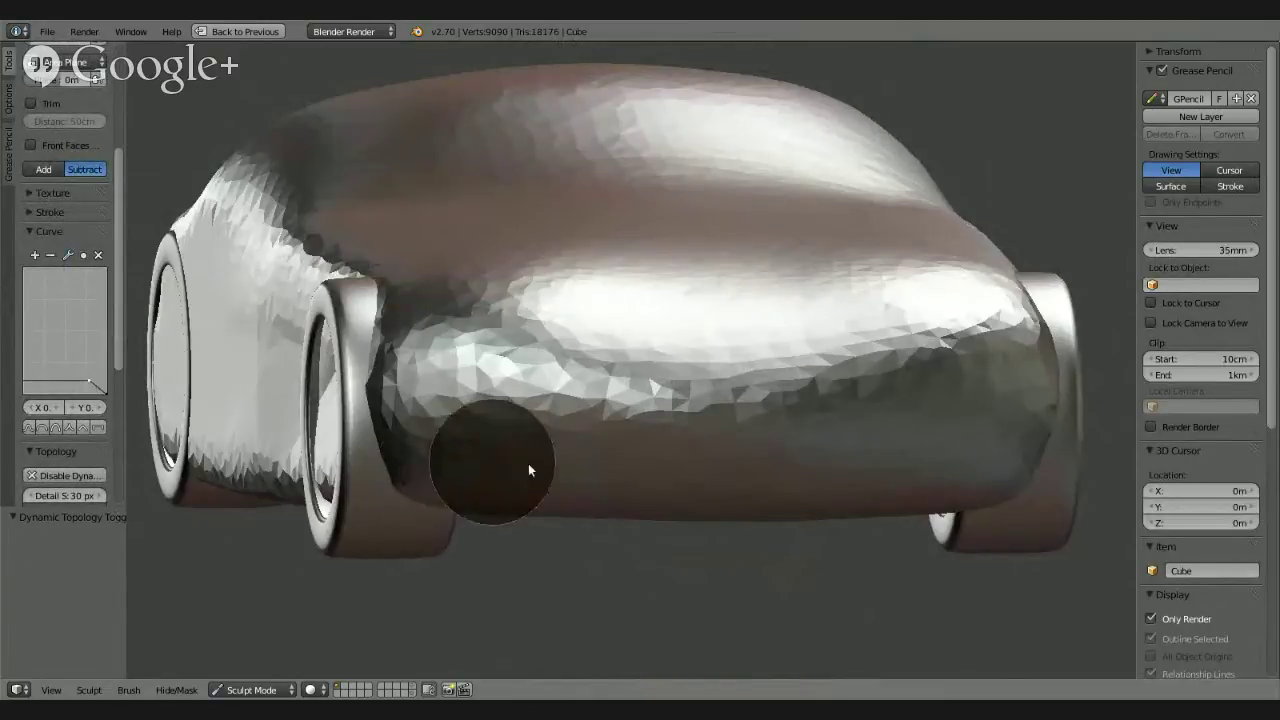
Step: Carve into the car's underside near the front wheel with a subtractive stroke
{"action": "scroll", "coordinate": [521, 470], "scroll_direction": "up", "scroll_amount": 3}
{"action": "scroll", "coordinate": [603, 480], "scroll_direction": "up", "scroll_amount": 2}
{"action": "scroll", "coordinate": [603, 484], "scroll_direction": "up", "scroll_amount": 1}
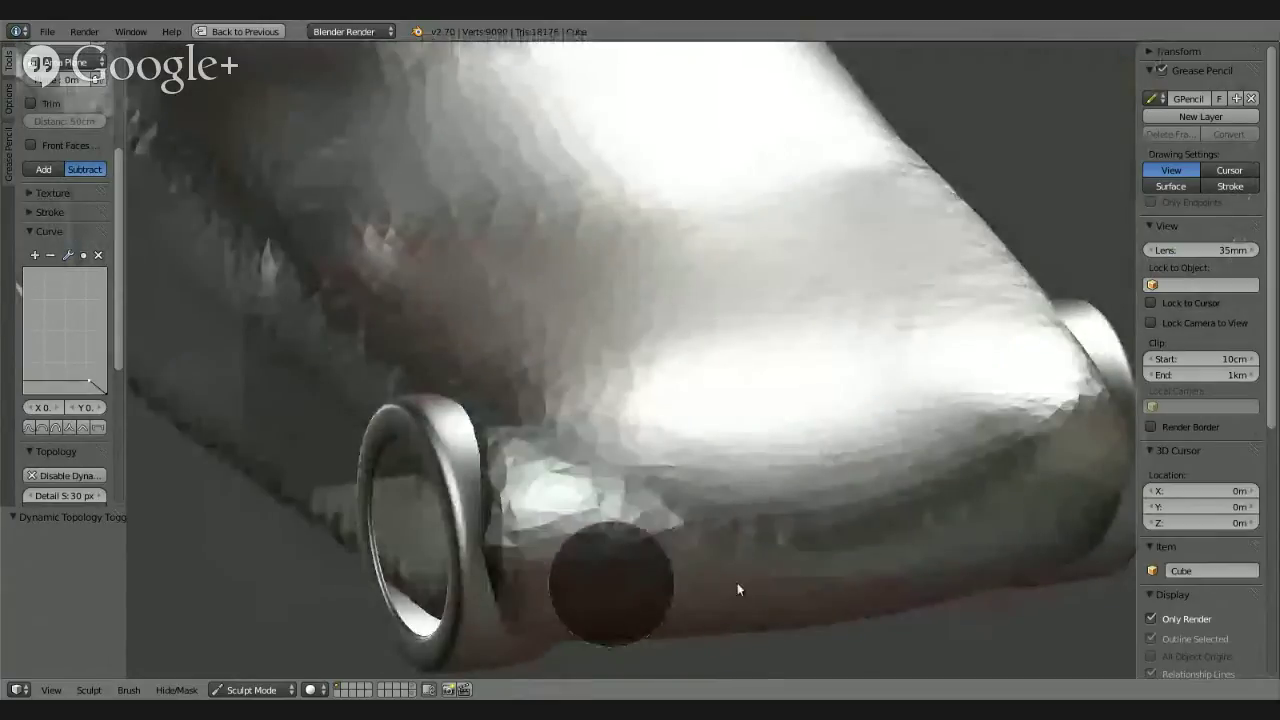
{"action": "left_click_drag", "start_coordinate": [995, 552], "coordinate": [744, 544]}
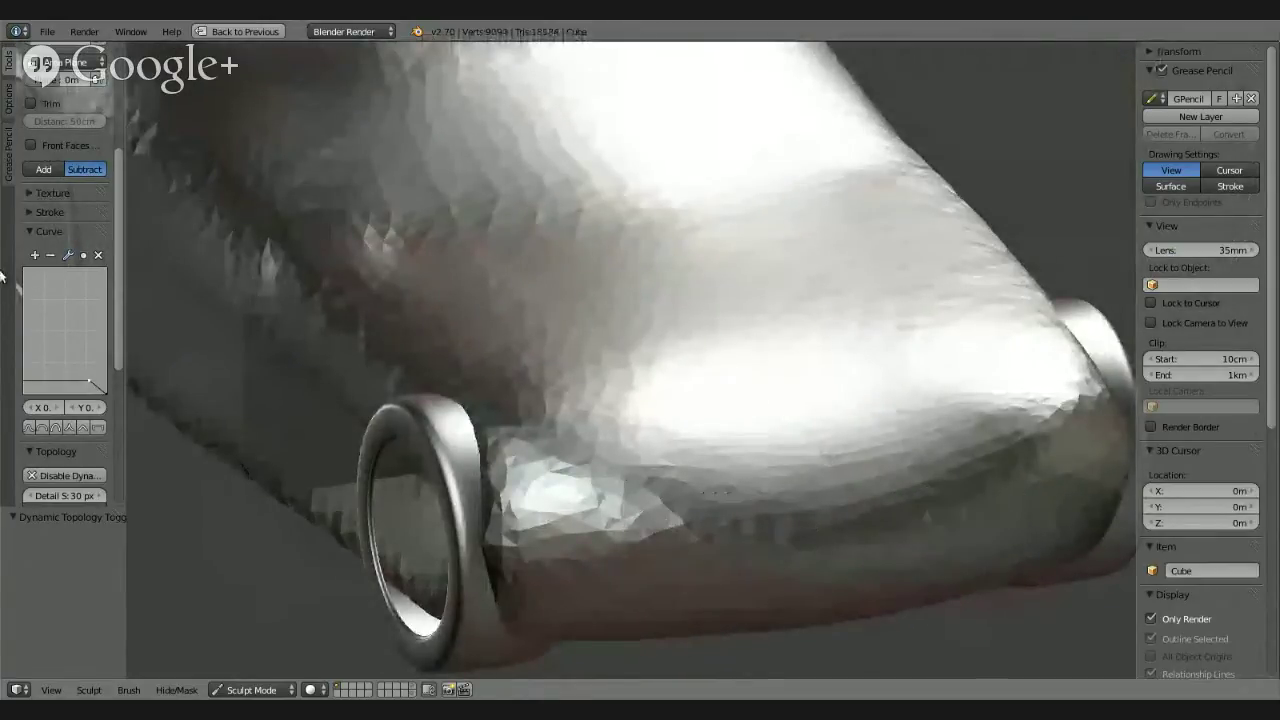
Step: Set the brush to Add and build up the lower body edge beside the wheel
{"action": "left_click", "coordinate": [38, 171]}
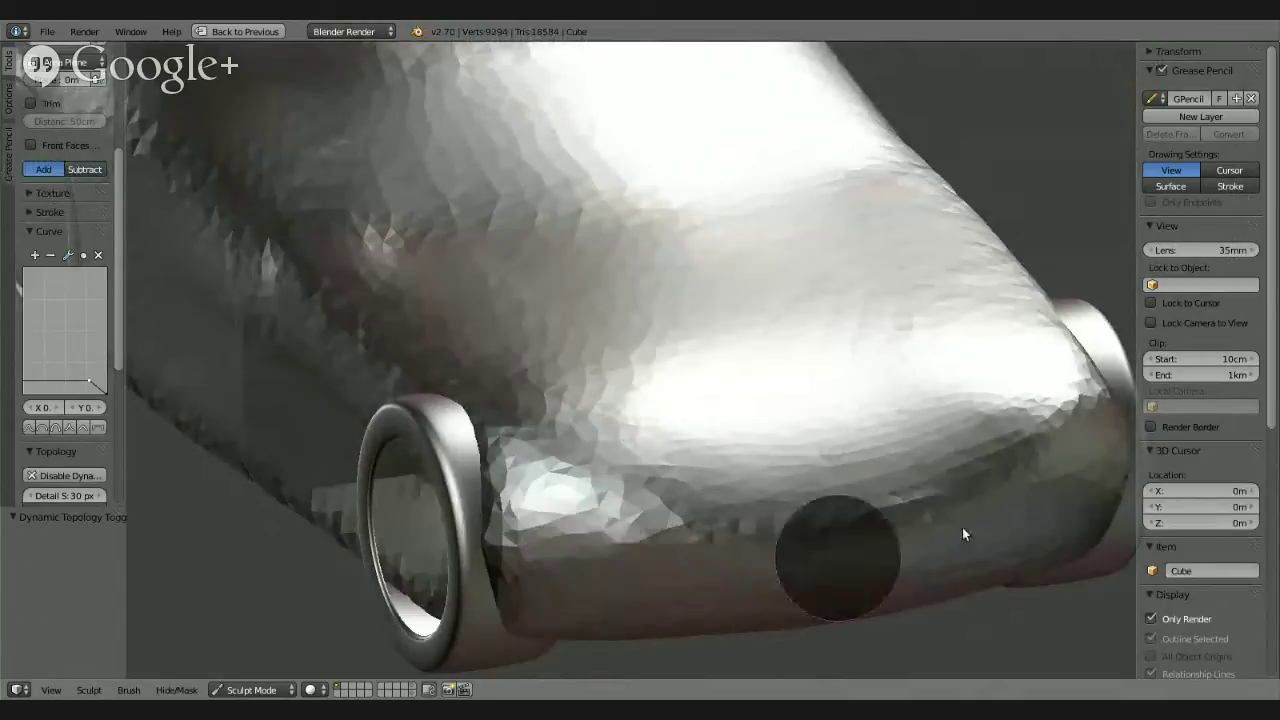
{"action": "left_click_drag", "start_coordinate": [994, 522], "coordinate": [731, 590]}
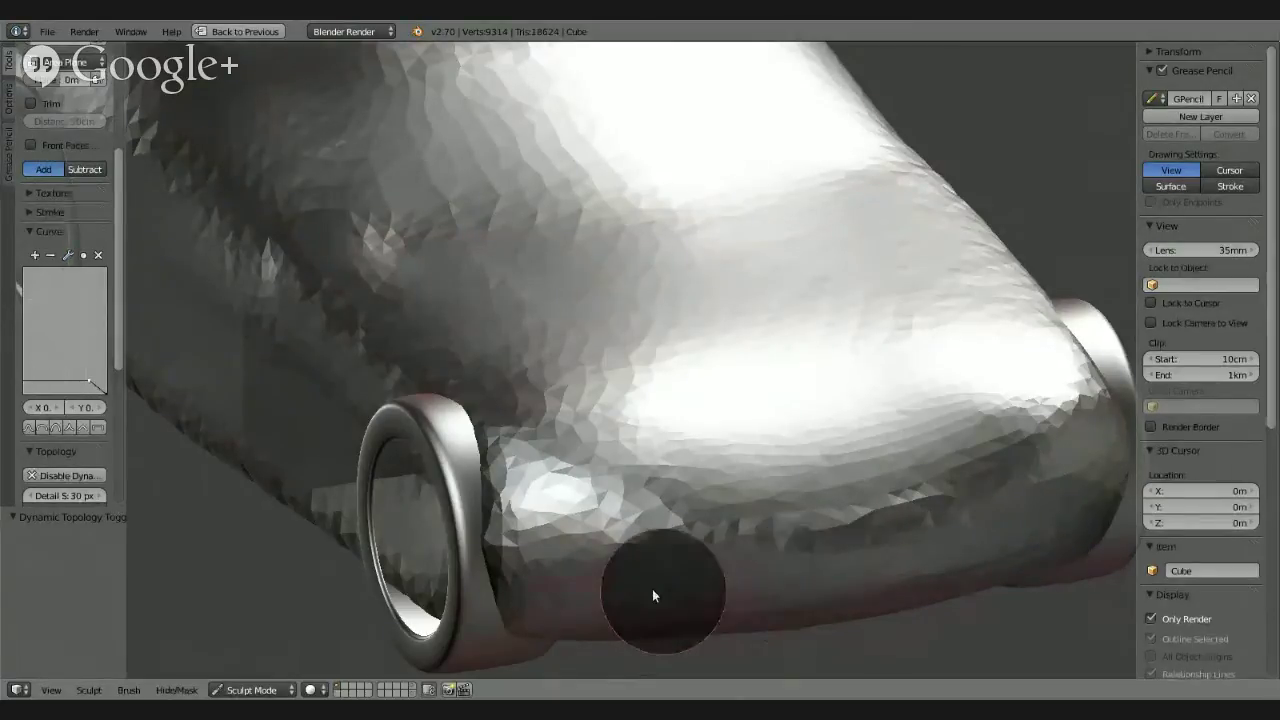
{"action": "left_click_drag", "start_coordinate": [663, 582], "coordinate": [728, 560]}
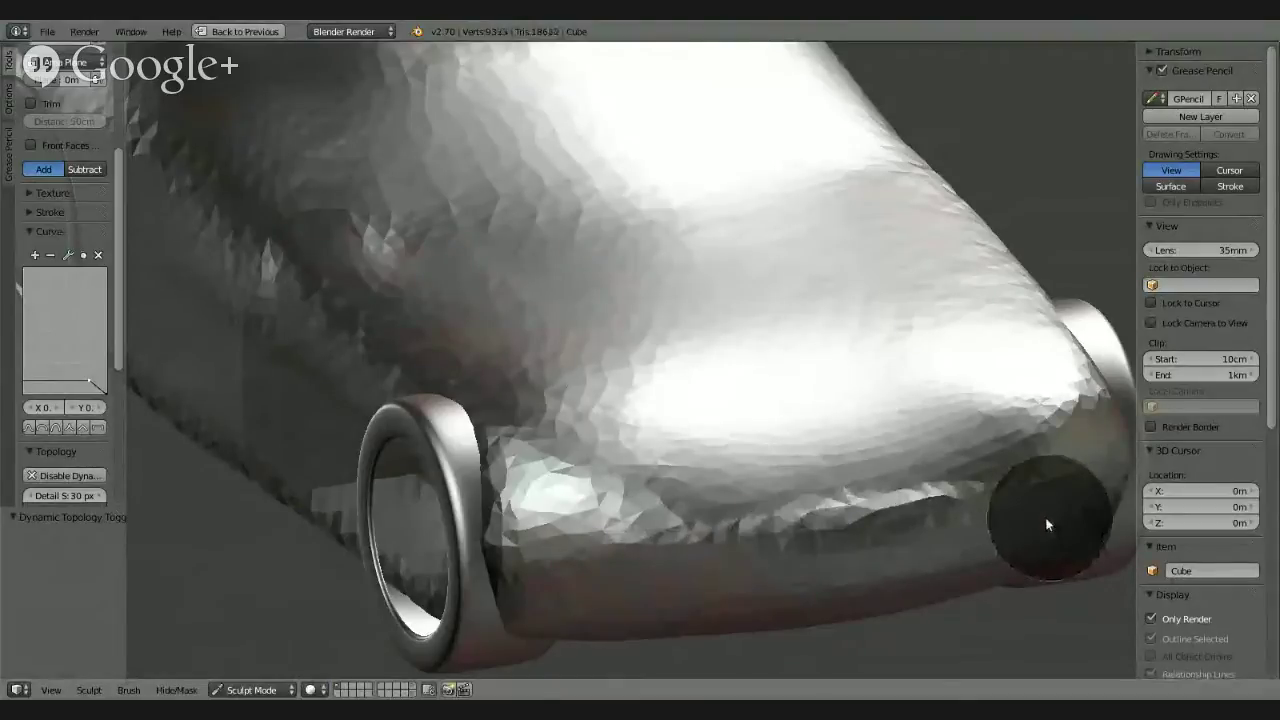
{"action": "left_click_drag", "start_coordinate": [1046, 518], "coordinate": [958, 546]}
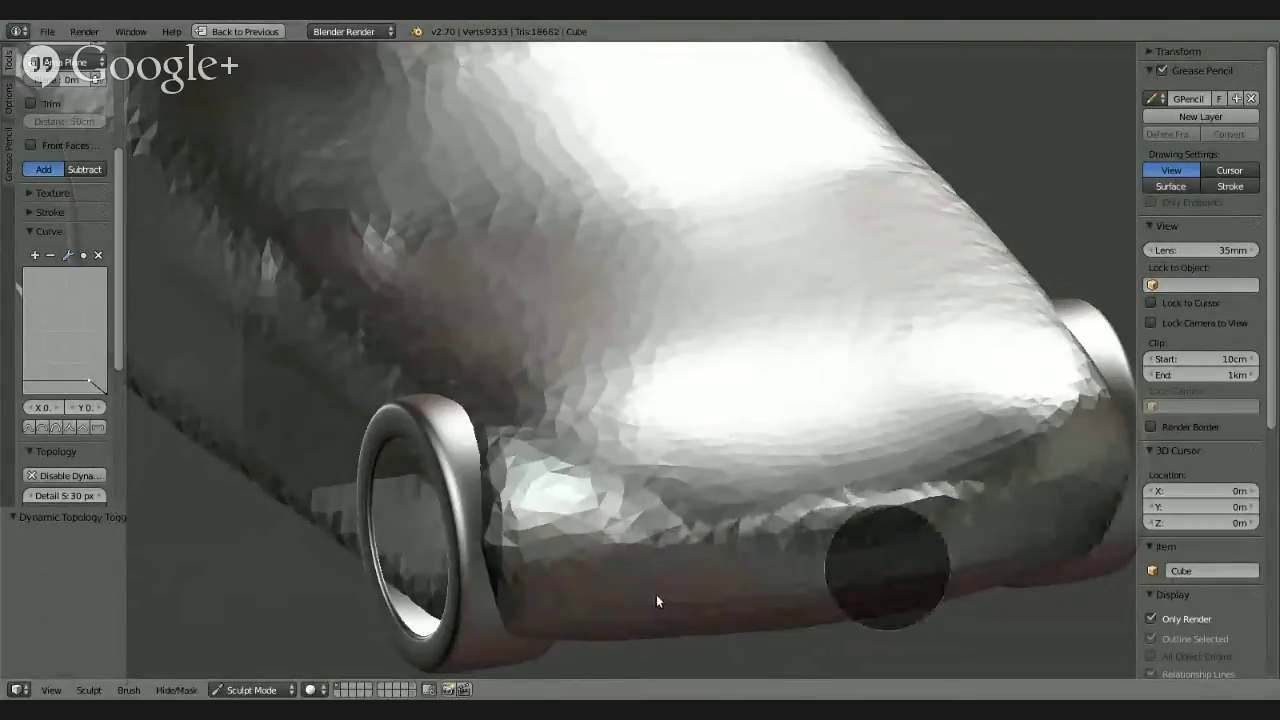
{"action": "left_click_drag", "start_coordinate": [644, 592], "coordinate": [681, 588]}
{"action": "mouse_move", "coordinate": [681, 588]}
{"action": "middle_mouse_down"}
{"action": "mouse_move", "coordinate": [743, 471]}
{"action": "mouse_move", "coordinate": [557, 523]}
{"action": "mouse_move", "coordinate": [773, 598]}
{"action": "mouse_move", "coordinate": [729, 463]}
{"action": "mouse_move", "coordinate": [922, 570]}
{"action": "middle_mouse_up"}
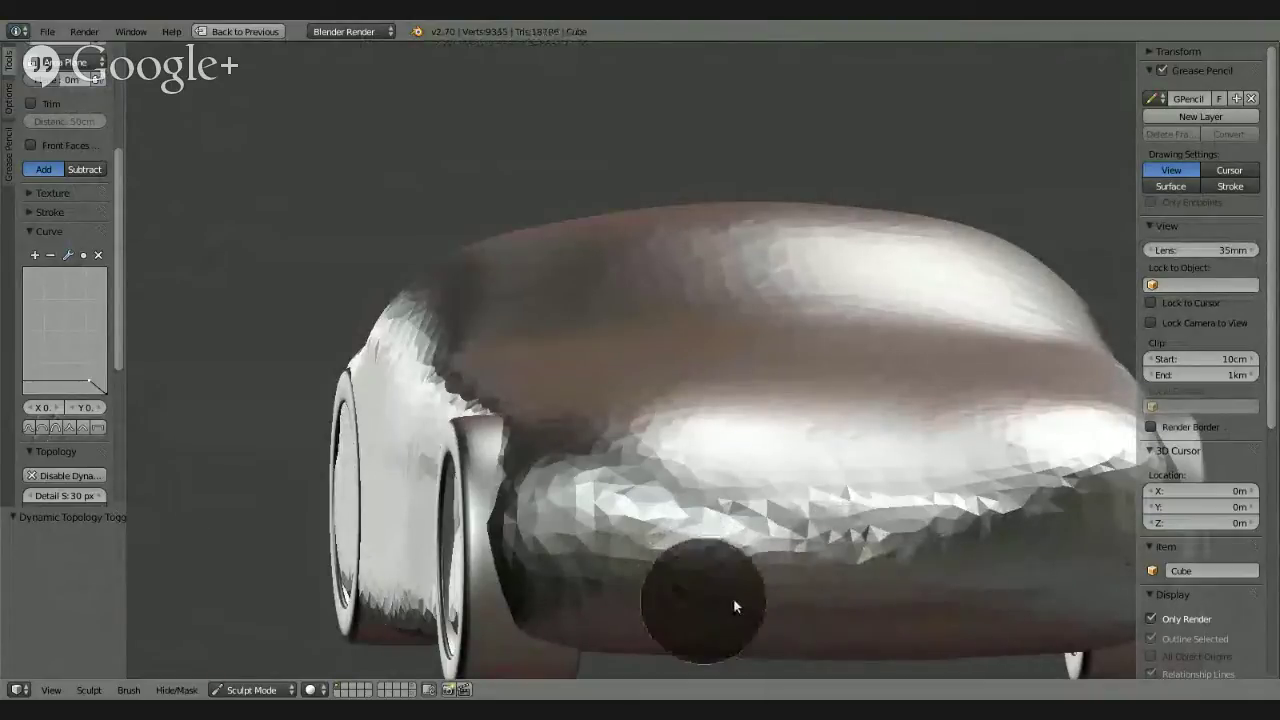
{"action": "mouse_move", "coordinate": [1150, 590]}
{"action": "left_mouse_down"}
{"action": "mouse_move", "coordinate": [867, 581]}
{"action": "mouse_move", "coordinate": [1023, 599]}
{"action": "mouse_move", "coordinate": [771, 600]}
{"action": "left_mouse_up"}
{"action": "mouse_move", "coordinate": [771, 600]}
{"action": "middle_mouse_down"}
{"action": "mouse_move", "coordinate": [787, 675]}
{"action": "mouse_move", "coordinate": [663, 574]}
{"action": "middle_mouse_up"}
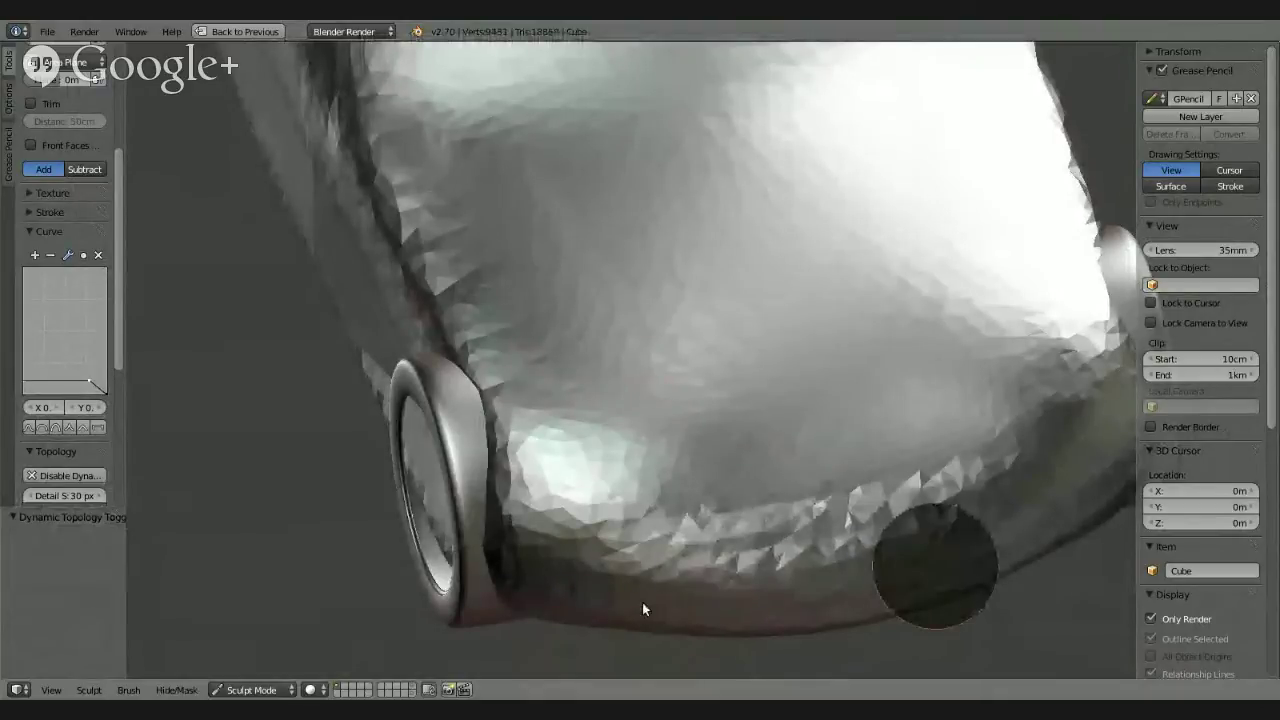
{"action": "left_click_drag", "start_coordinate": [716, 576], "coordinate": [767, 549]}
{"action": "mouse_move", "coordinate": [767, 549]}
{"action": "middle_mouse_down"}
{"action": "mouse_move", "coordinate": [800, 543]}
{"action": "mouse_move", "coordinate": [680, 468]}
{"action": "mouse_move", "coordinate": [544, 504]}
{"action": "mouse_move", "coordinate": [540, 531]}
{"action": "mouse_move", "coordinate": [571, 586]}
{"action": "mouse_move", "coordinate": [546, 566]}
{"action": "mouse_move", "coordinate": [566, 590]}
{"action": "mouse_move", "coordinate": [742, 625]}
{"action": "mouse_move", "coordinate": [705, 588]}
{"action": "middle_mouse_up"}
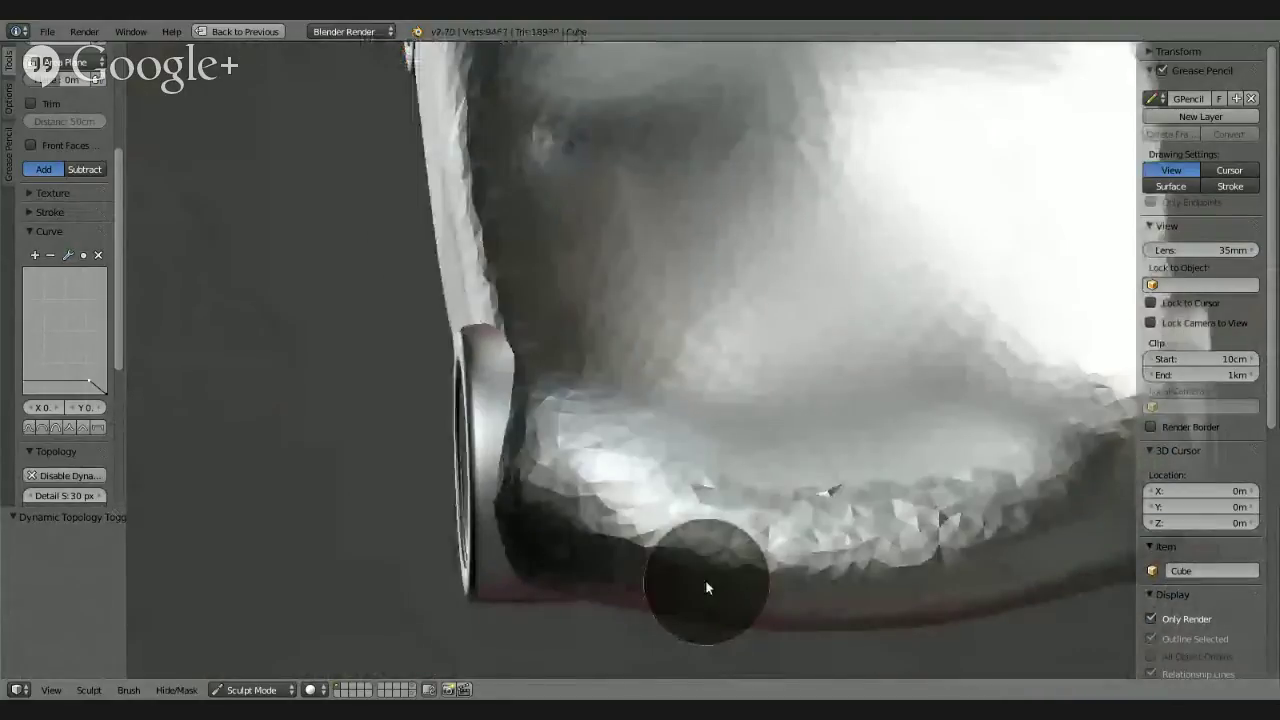
{"action": "mouse_move", "coordinate": [705, 588]}
{"action": "left_mouse_down"}
{"action": "mouse_move", "coordinate": [966, 603]}
{"action": "mouse_move", "coordinate": [771, 609]}
{"action": "mouse_move", "coordinate": [1025, 588]}
{"action": "left_mouse_up"}
{"action": "mouse_move", "coordinate": [1025, 588]}
{"action": "middle_mouse_down"}
{"action": "mouse_move", "coordinate": [789, 514]}
{"action": "mouse_move", "coordinate": [757, 526]}
{"action": "mouse_move", "coordinate": [900, 537]}
{"action": "mouse_move", "coordinate": [1080, 524]}
{"action": "mouse_move", "coordinate": [926, 560]}
{"action": "mouse_move", "coordinate": [900, 586]}
{"action": "mouse_move", "coordinate": [879, 544]}
{"action": "mouse_move", "coordinate": [754, 546]}
{"action": "mouse_move", "coordinate": [783, 534]}
{"action": "middle_mouse_up"}
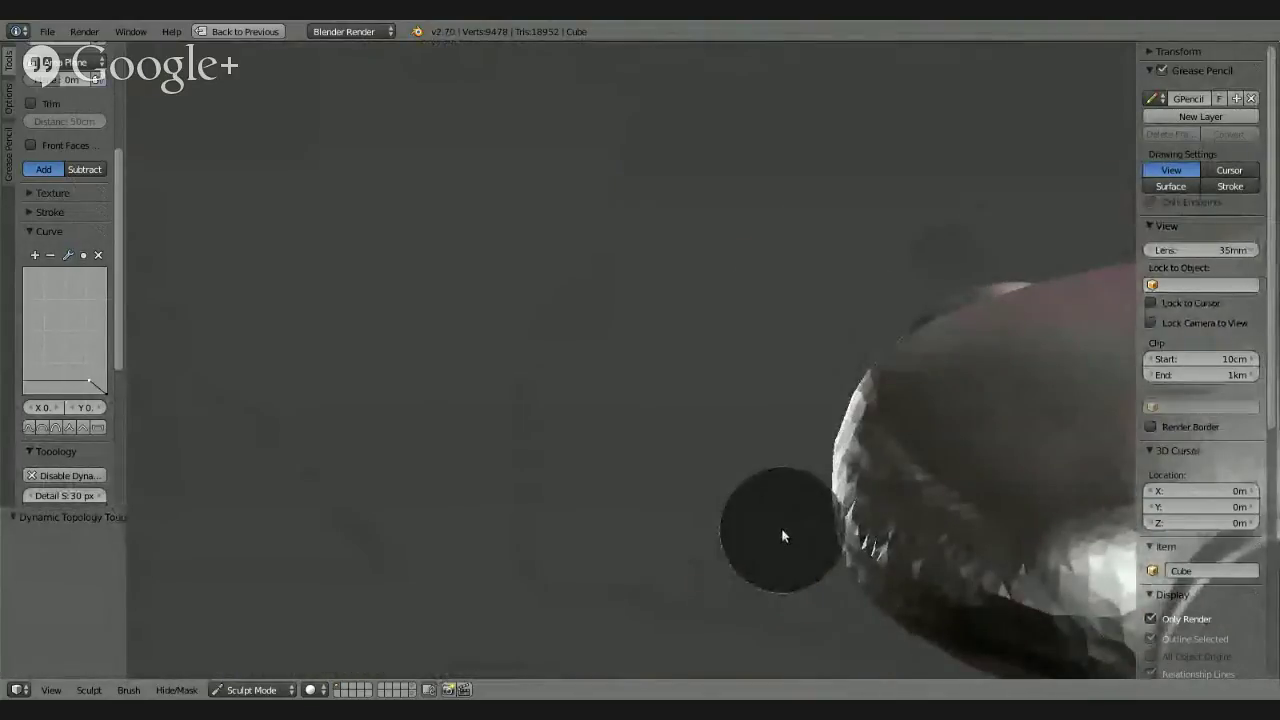
Step: Sculpt along the body's lower edge and rim near the front wheel
{"action": "mouse_move", "coordinate": [955, 477]}
{"action": "middle_mouse_down"}
{"action": "mouse_move", "coordinate": [600, 400]}
{"action": "mouse_move", "coordinate": [641, 513]}
{"action": "mouse_move", "coordinate": [710, 540]}
{"action": "mouse_move", "coordinate": [698, 560]}
{"action": "mouse_move", "coordinate": [743, 380]}
{"action": "mouse_move", "coordinate": [712, 545]}
{"action": "middle_mouse_up"}
{"action": "mouse_move", "coordinate": [712, 545]}
{"action": "left_mouse_down"}
{"action": "mouse_move", "coordinate": [857, 493]}
{"action": "mouse_move", "coordinate": [690, 537]}
{"action": "mouse_move", "coordinate": [924, 474]}
{"action": "mouse_move", "coordinate": [704, 517]}
{"action": "mouse_move", "coordinate": [891, 451]}
{"action": "mouse_move", "coordinate": [588, 545]}
{"action": "mouse_move", "coordinate": [899, 471]}
{"action": "mouse_move", "coordinate": [600, 530]}
{"action": "mouse_move", "coordinate": [622, 545]}
{"action": "mouse_move", "coordinate": [957, 443]}
{"action": "mouse_move", "coordinate": [686, 514]}
{"action": "left_mouse_up"}
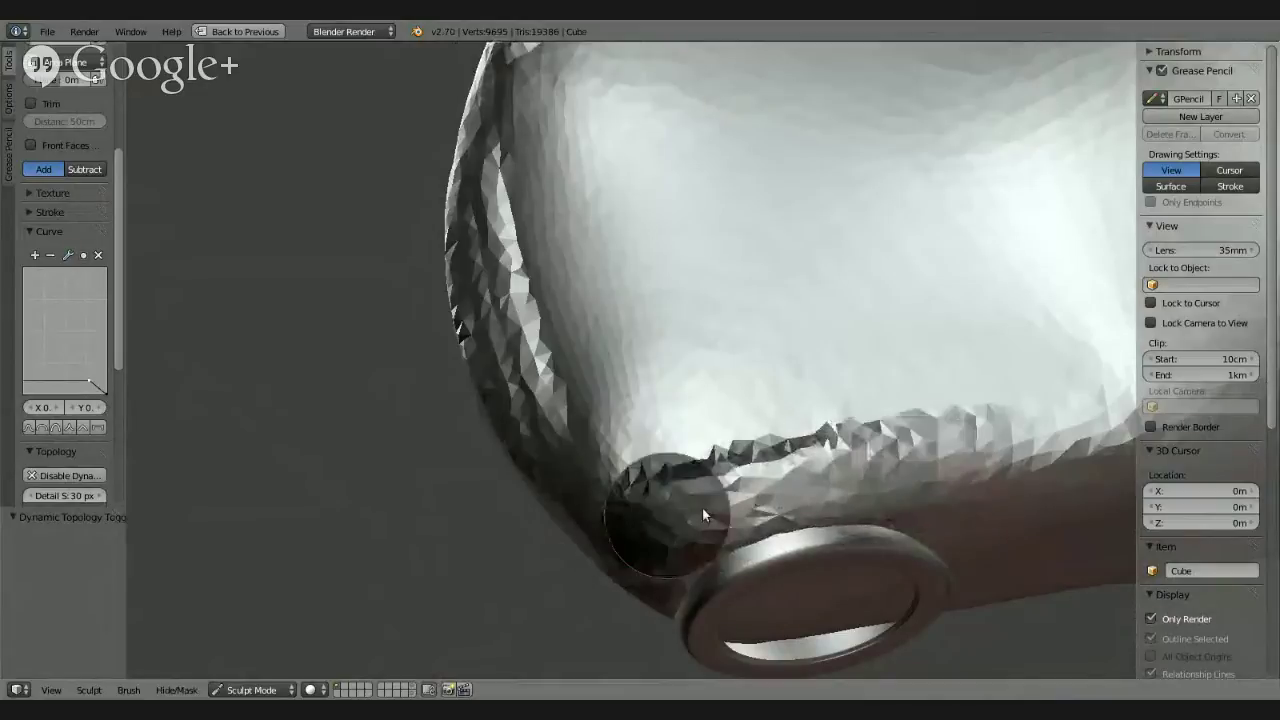
{"action": "mouse_move", "coordinate": [686, 514]}
{"action": "middle_mouse_down"}
{"action": "mouse_move", "coordinate": [820, 394]}
{"action": "mouse_move", "coordinate": [889, 374]}
{"action": "mouse_move", "coordinate": [831, 443]}
{"action": "mouse_move", "coordinate": [787, 530]}
{"action": "mouse_move", "coordinate": [785, 498]}
{"action": "middle_mouse_up"}
{"action": "mouse_move", "coordinate": [785, 498]}
{"action": "left_mouse_down"}
{"action": "mouse_move", "coordinate": [671, 471]}
{"action": "mouse_move", "coordinate": [954, 427]}
{"action": "mouse_move", "coordinate": [626, 516]}
{"action": "mouse_move", "coordinate": [660, 510]}
{"action": "left_mouse_up"}
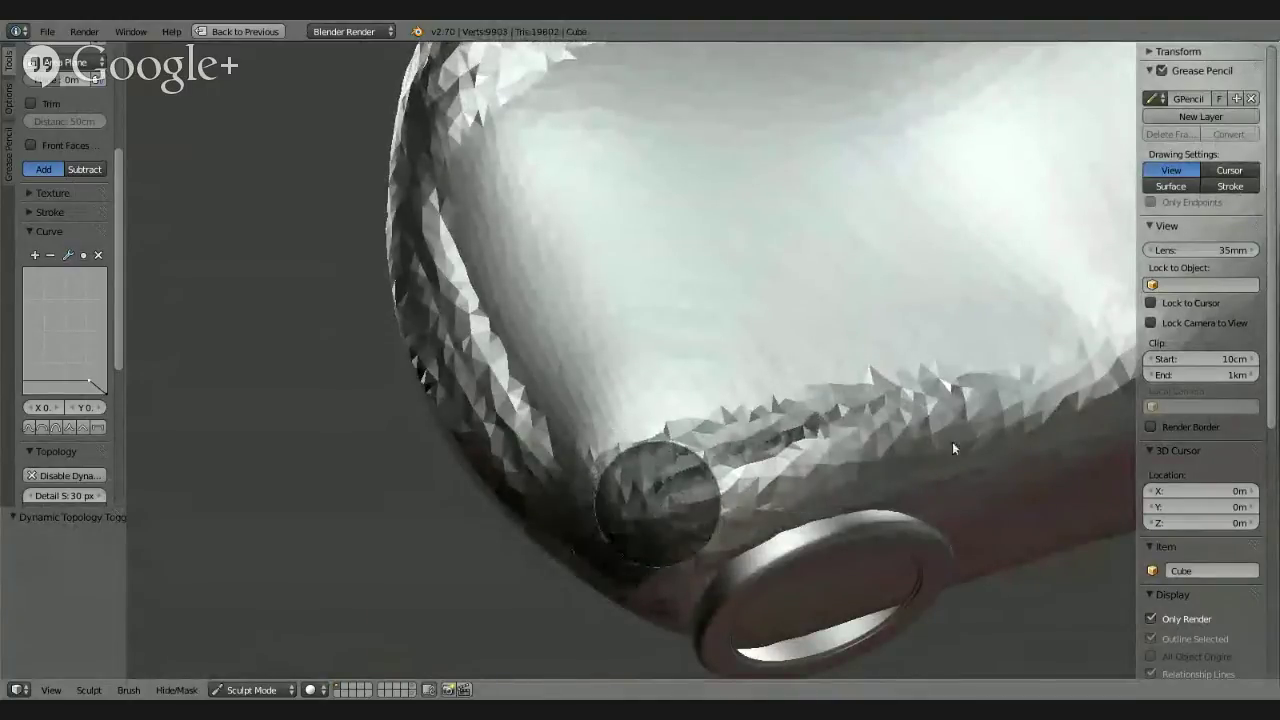
{"action": "mouse_move", "coordinate": [952, 442]}
{"action": "left_mouse_down"}
{"action": "mouse_move", "coordinate": [703, 498]}
{"action": "mouse_move", "coordinate": [997, 414]}
{"action": "left_mouse_up"}
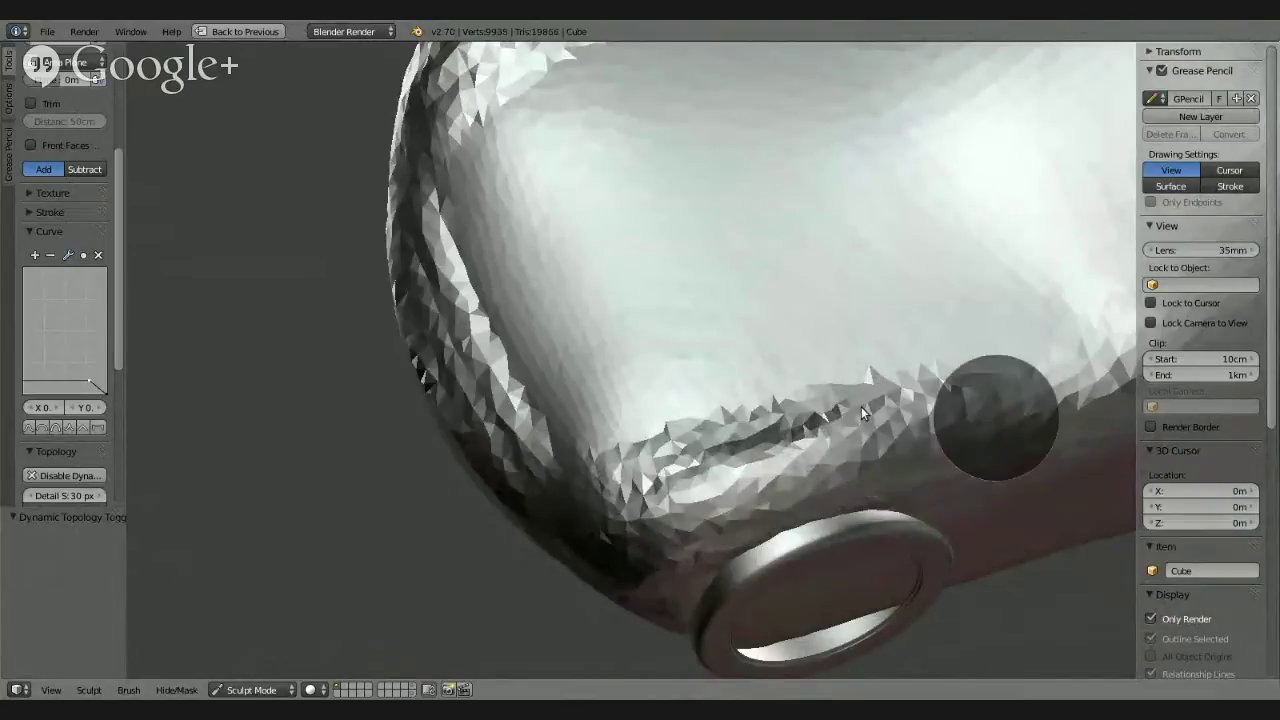
{"action": "mouse_move", "coordinate": [997, 414]}
{"action": "middle_mouse_down"}
{"action": "mouse_move", "coordinate": [995, 327]}
{"action": "mouse_move", "coordinate": [963, 323]}
{"action": "mouse_move", "coordinate": [828, 400]}
{"action": "mouse_move", "coordinate": [815, 427]}
{"action": "mouse_move", "coordinate": [829, 462]}
{"action": "mouse_move", "coordinate": [871, 491]}
{"action": "mouse_move", "coordinate": [857, 480]}
{"action": "mouse_move", "coordinate": [940, 447]}
{"action": "mouse_move", "coordinate": [743, 500]}
{"action": "mouse_move", "coordinate": [719, 534]}
{"action": "mouse_move", "coordinate": [757, 554]}
{"action": "mouse_move", "coordinate": [669, 516]}
{"action": "middle_mouse_up"}
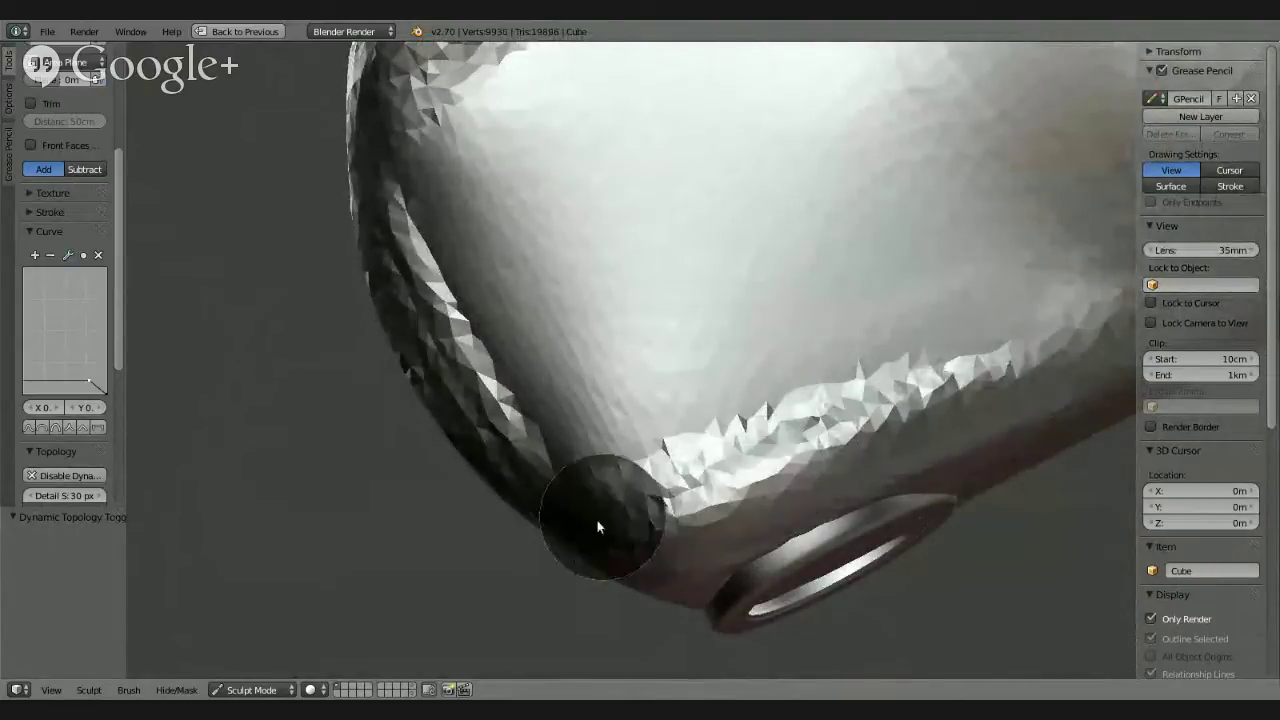
{"action": "left_click_drag", "start_coordinate": [1008, 408], "coordinate": [816, 448]}
{"action": "mouse_move", "coordinate": [816, 448]}
{"action": "middle_mouse_down"}
{"action": "mouse_move", "coordinate": [833, 410]}
{"action": "mouse_move", "coordinate": [659, 570]}
{"action": "middle_mouse_up"}
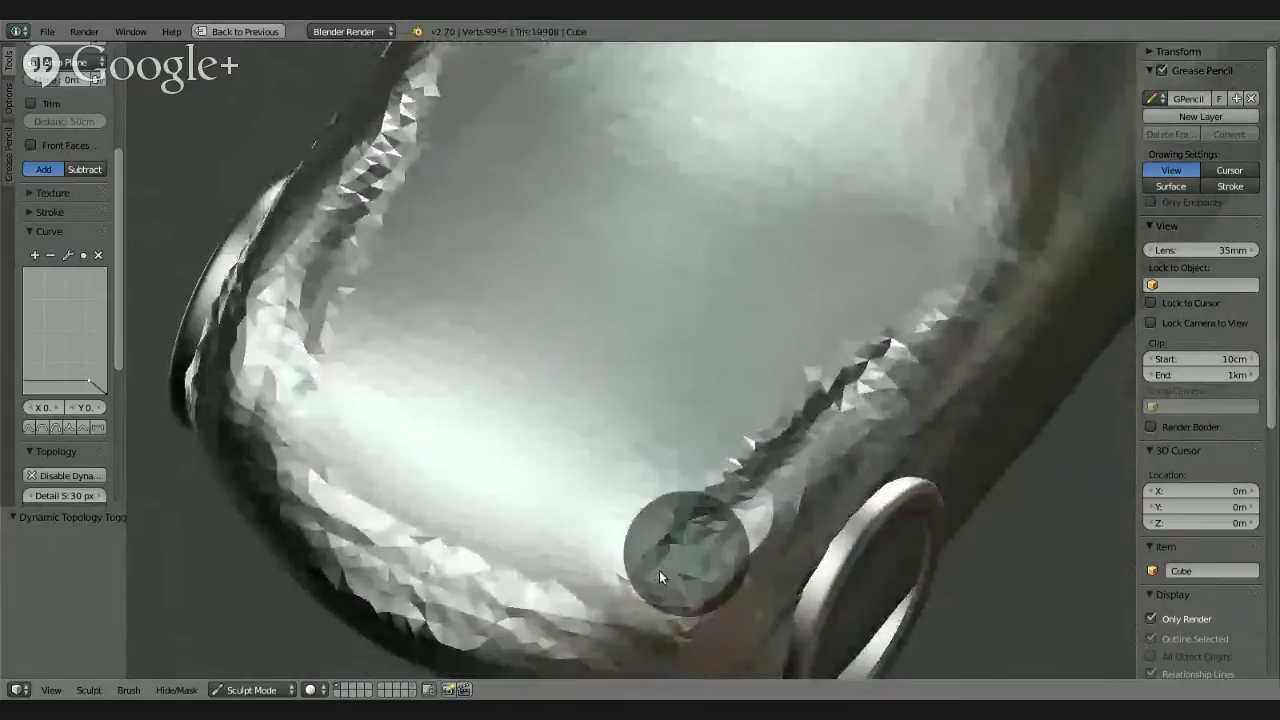
Step: Build up the front rim and deepen the side recess near the front wheel
{"action": "mouse_move", "coordinate": [573, 626]}
{"action": "left_mouse_down"}
{"action": "mouse_move", "coordinate": [800, 505]}
{"action": "mouse_move", "coordinate": [574, 635]}
{"action": "mouse_move", "coordinate": [756, 510]}
{"action": "mouse_move", "coordinate": [706, 551]}
{"action": "mouse_move", "coordinate": [943, 371]}
{"action": "mouse_move", "coordinate": [634, 586]}
{"action": "mouse_move", "coordinate": [966, 343]}
{"action": "mouse_move", "coordinate": [916, 346]}
{"action": "left_mouse_up"}
{"action": "mouse_move", "coordinate": [916, 346]}
{"action": "middle_mouse_down"}
{"action": "mouse_move", "coordinate": [671, 537]}
{"action": "mouse_move", "coordinate": [671, 451]}
{"action": "mouse_move", "coordinate": [523, 480]}
{"action": "mouse_move", "coordinate": [576, 473]}
{"action": "mouse_move", "coordinate": [702, 498]}
{"action": "mouse_move", "coordinate": [649, 482]}
{"action": "mouse_move", "coordinate": [686, 457]}
{"action": "mouse_move", "coordinate": [744, 481]}
{"action": "mouse_move", "coordinate": [733, 490]}
{"action": "middle_mouse_up"}
{"action": "mouse_move", "coordinate": [733, 490]}
{"action": "left_mouse_down"}
{"action": "mouse_move", "coordinate": [745, 609]}
{"action": "mouse_move", "coordinate": [698, 632]}
{"action": "mouse_move", "coordinate": [733, 486]}
{"action": "mouse_move", "coordinate": [701, 632]}
{"action": "mouse_move", "coordinate": [728, 469]}
{"action": "mouse_move", "coordinate": [689, 500]}
{"action": "mouse_move", "coordinate": [719, 451]}
{"action": "mouse_move", "coordinate": [701, 631]}
{"action": "mouse_move", "coordinate": [716, 657]}
{"action": "left_mouse_up"}
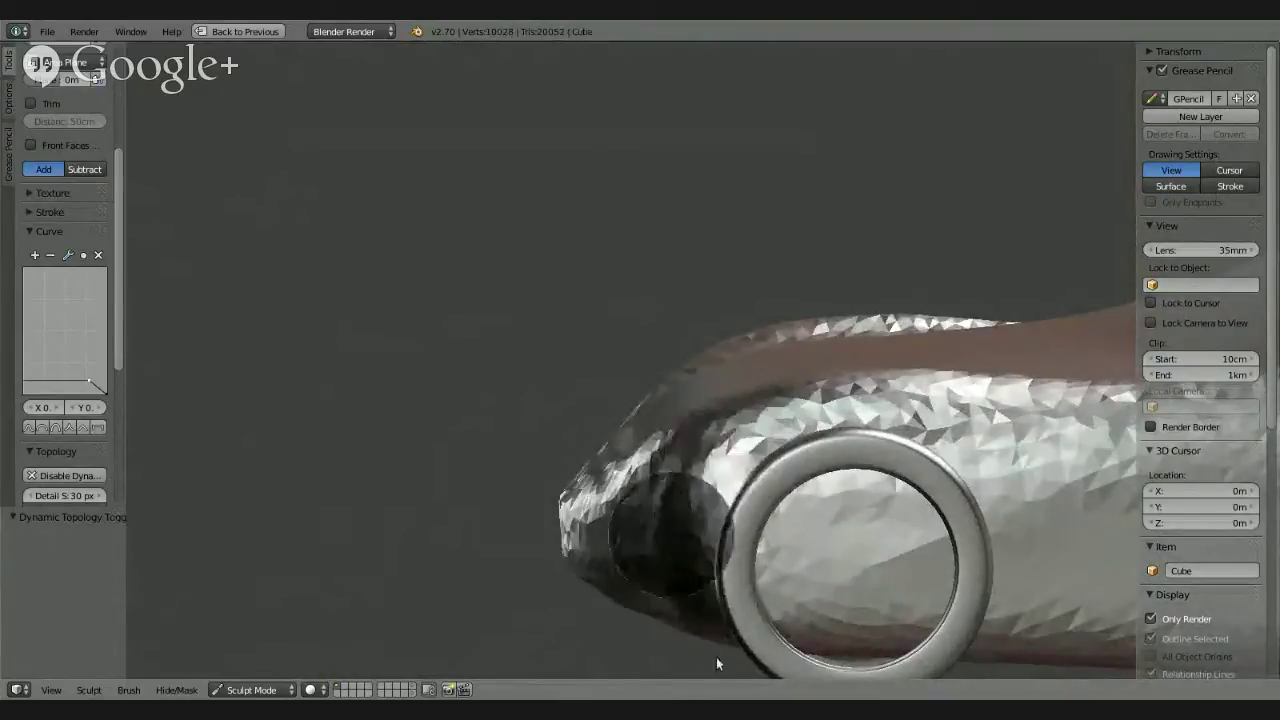
{"action": "mouse_move", "coordinate": [728, 593]}
{"action": "left_mouse_down"}
{"action": "mouse_move", "coordinate": [709, 466]}
{"action": "mouse_move", "coordinate": [743, 661]}
{"action": "left_mouse_up"}
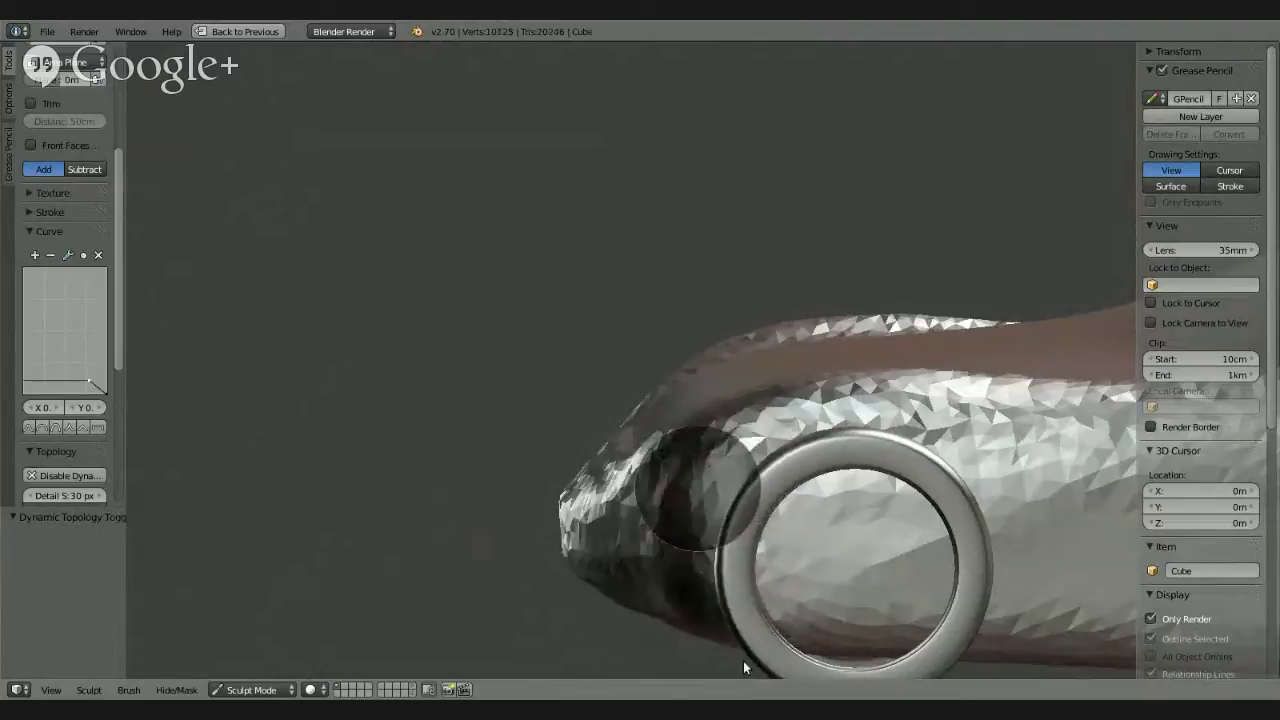
{"action": "middle_click_drag", "start_coordinate": [850, 528], "coordinate": [850, 535]}
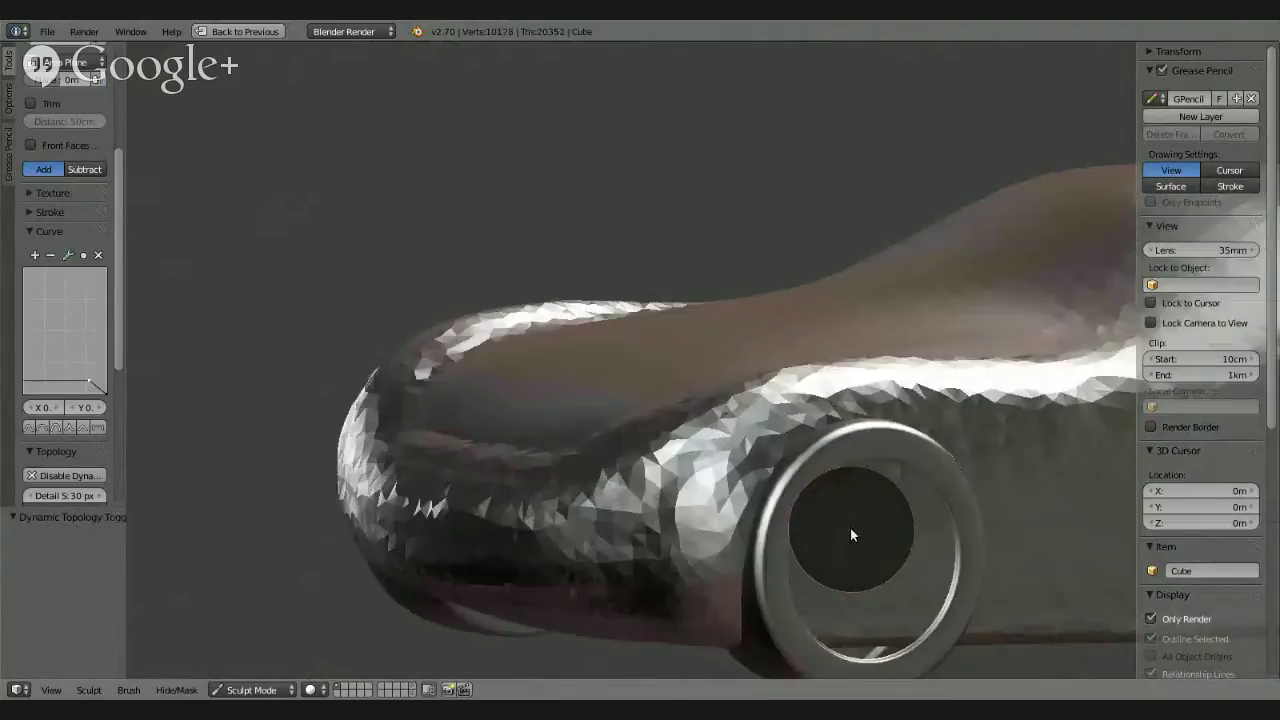
{"action": "left_click_drag", "start_coordinate": [850, 535], "coordinate": [862, 544]}
{"action": "mouse_move", "coordinate": [862, 544]}
{"action": "middle_mouse_down"}
{"action": "mouse_move", "coordinate": [1028, 502]}
{"action": "mouse_move", "coordinate": [848, 486]}
{"action": "mouse_move", "coordinate": [794, 528]}
{"action": "mouse_move", "coordinate": [876, 556]}
{"action": "mouse_move", "coordinate": [835, 555]}
{"action": "middle_mouse_up"}
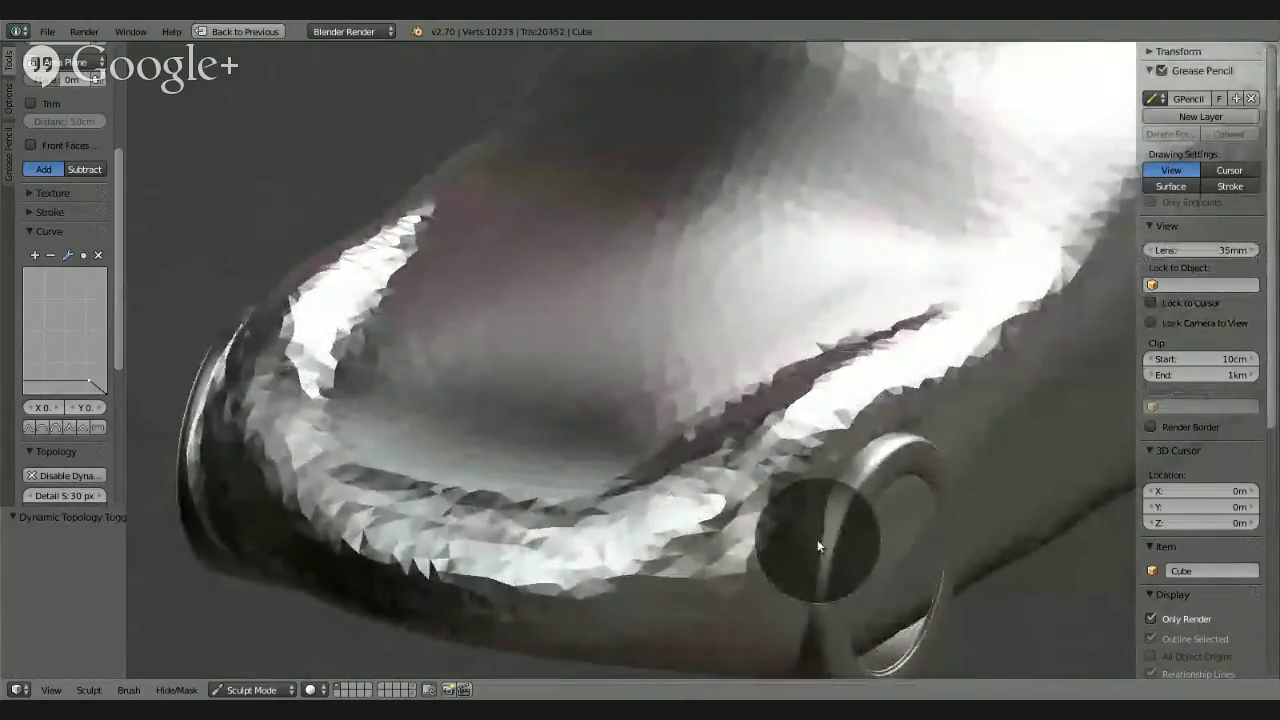
{"action": "left_click", "coordinate": [30, 212]}
Step: Switch to the Flatten brush and flatten the rough underside and lower edge of the body
{"action": "scroll", "coordinate": [119, 225], "scroll_direction": "up", "scroll_amount": 5}
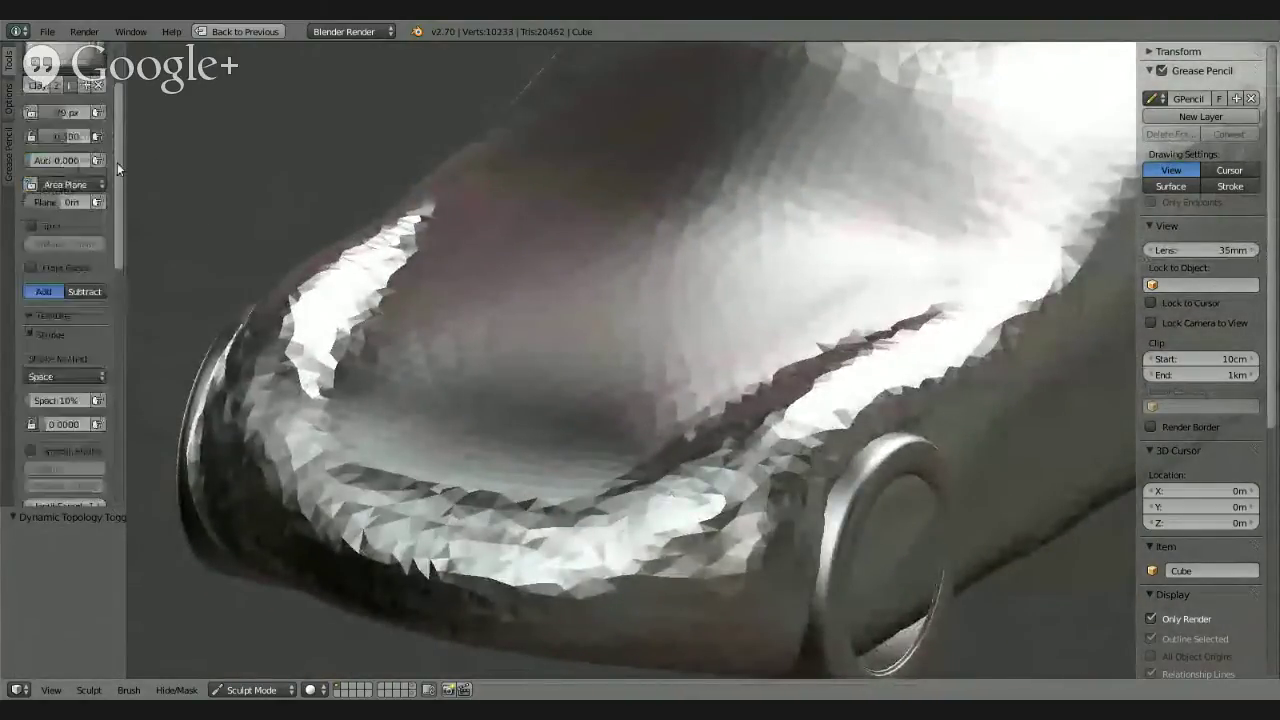
{"action": "left_click", "coordinate": [65, 115]}
{"action": "left_click", "coordinate": [431, 227]}
{"action": "mouse_move", "coordinate": [431, 227]}
{"action": "middle_mouse_down"}
{"action": "mouse_move", "coordinate": [684, 492]}
{"action": "mouse_move", "coordinate": [685, 557]}
{"action": "mouse_move", "coordinate": [676, 534]}
{"action": "middle_mouse_up"}
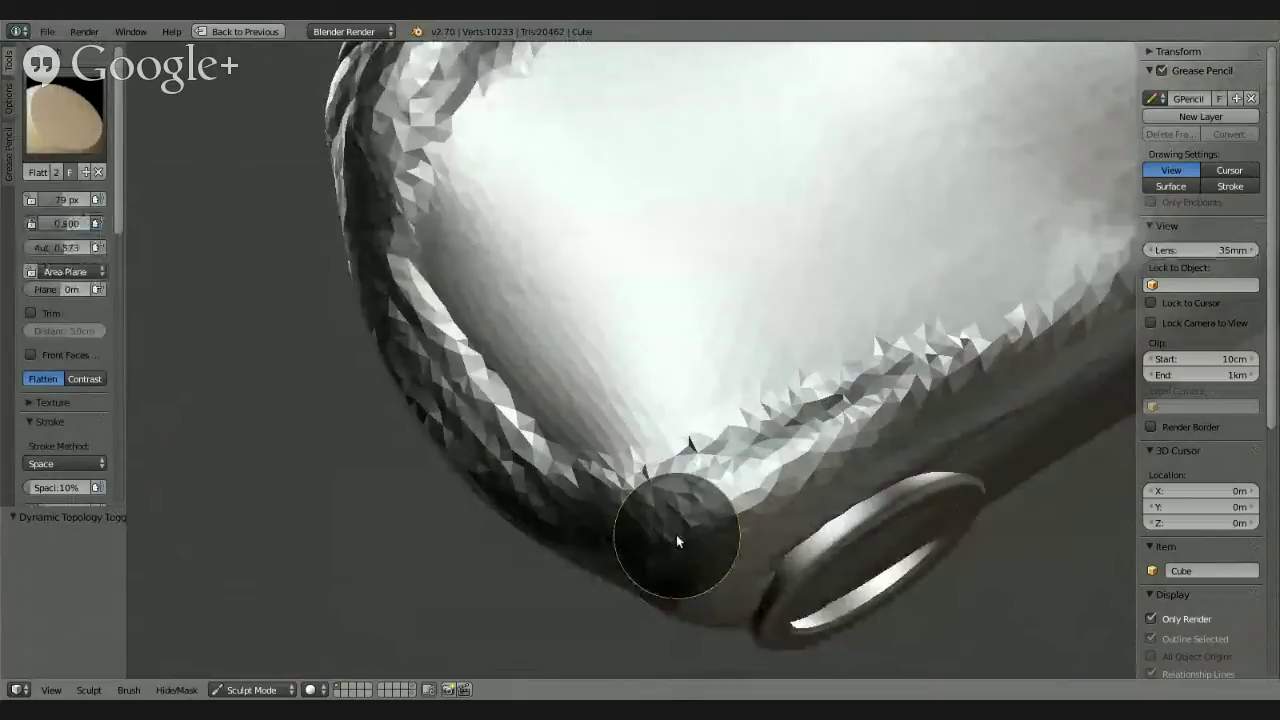
{"action": "mouse_move", "coordinate": [563, 417]}
{"action": "middle_mouse_down"}
{"action": "mouse_move", "coordinate": [543, 514]}
{"action": "mouse_move", "coordinate": [575, 478]}
{"action": "middle_mouse_up"}
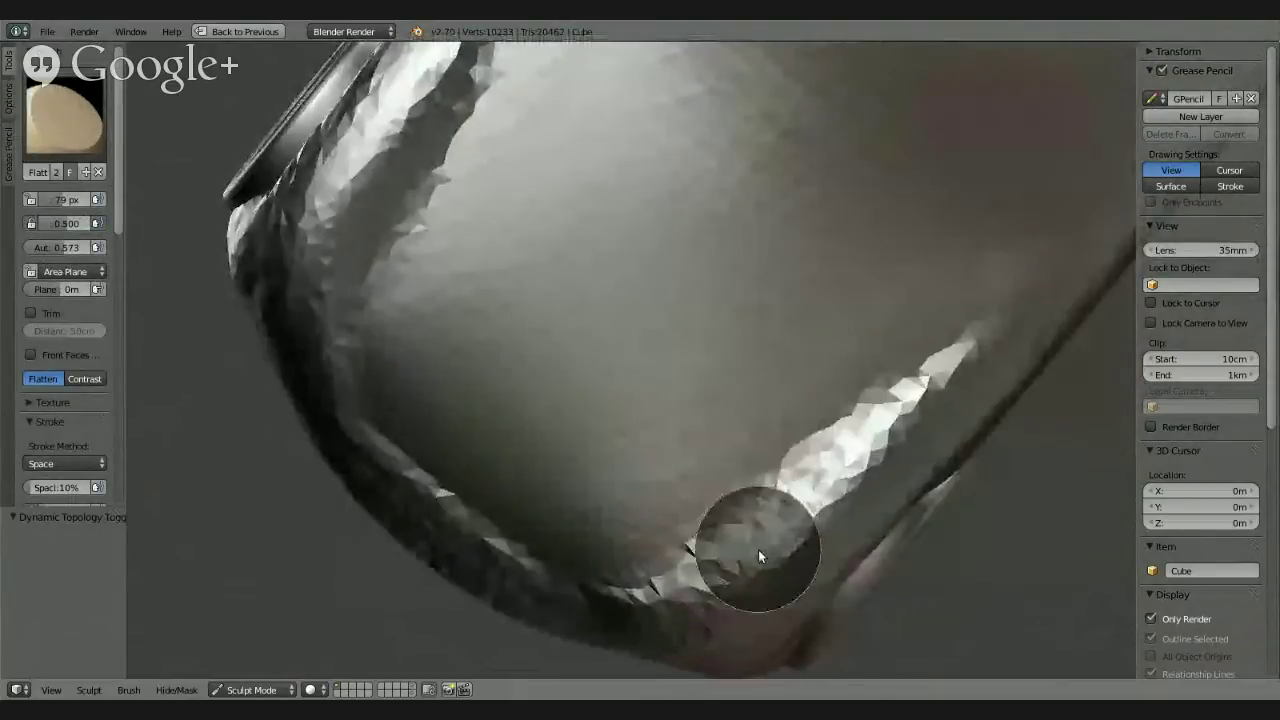
{"action": "mouse_move", "coordinate": [757, 543]}
{"action": "middle_mouse_down"}
{"action": "mouse_move", "coordinate": [637, 475]}
{"action": "mouse_move", "coordinate": [885, 329]}
{"action": "mouse_move", "coordinate": [876, 277]}
{"action": "mouse_move", "coordinate": [800, 277]}
{"action": "mouse_move", "coordinate": [543, 457]}
{"action": "mouse_move", "coordinate": [867, 252]}
{"action": "mouse_move", "coordinate": [530, 479]}
{"action": "middle_mouse_up"}
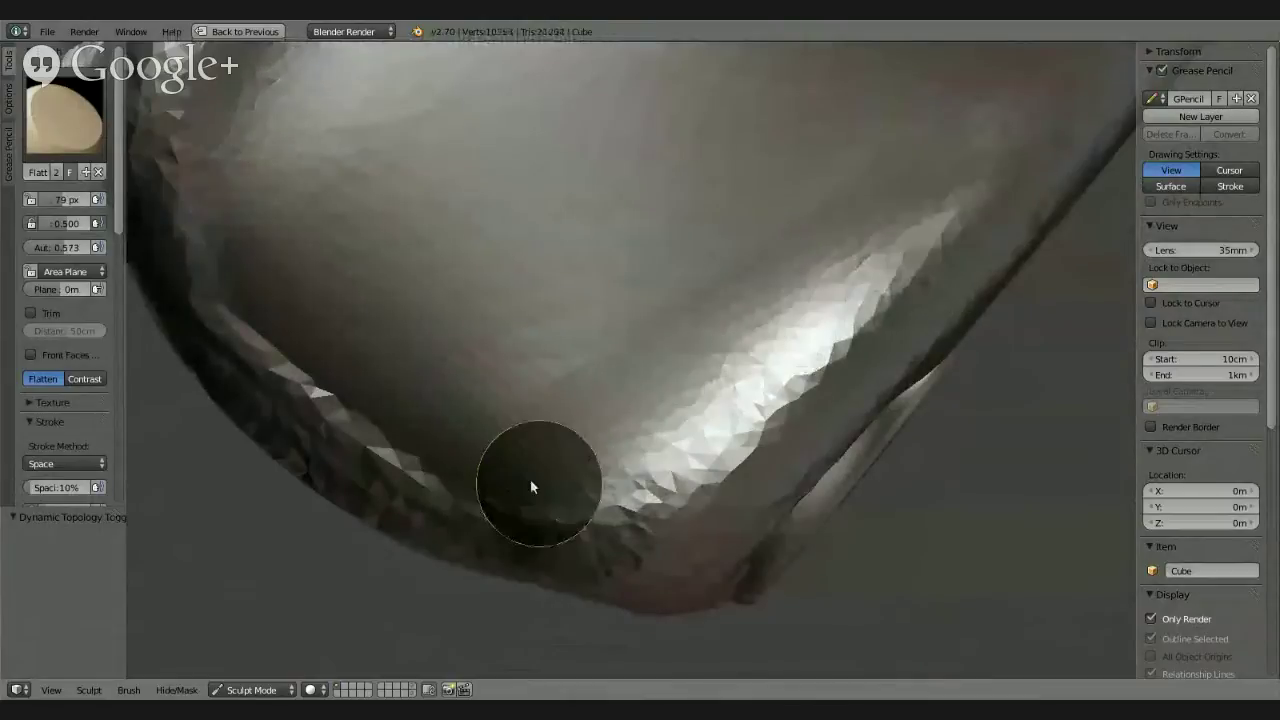
{"action": "left_click_drag", "start_coordinate": [530, 479], "coordinate": [415, 440]}
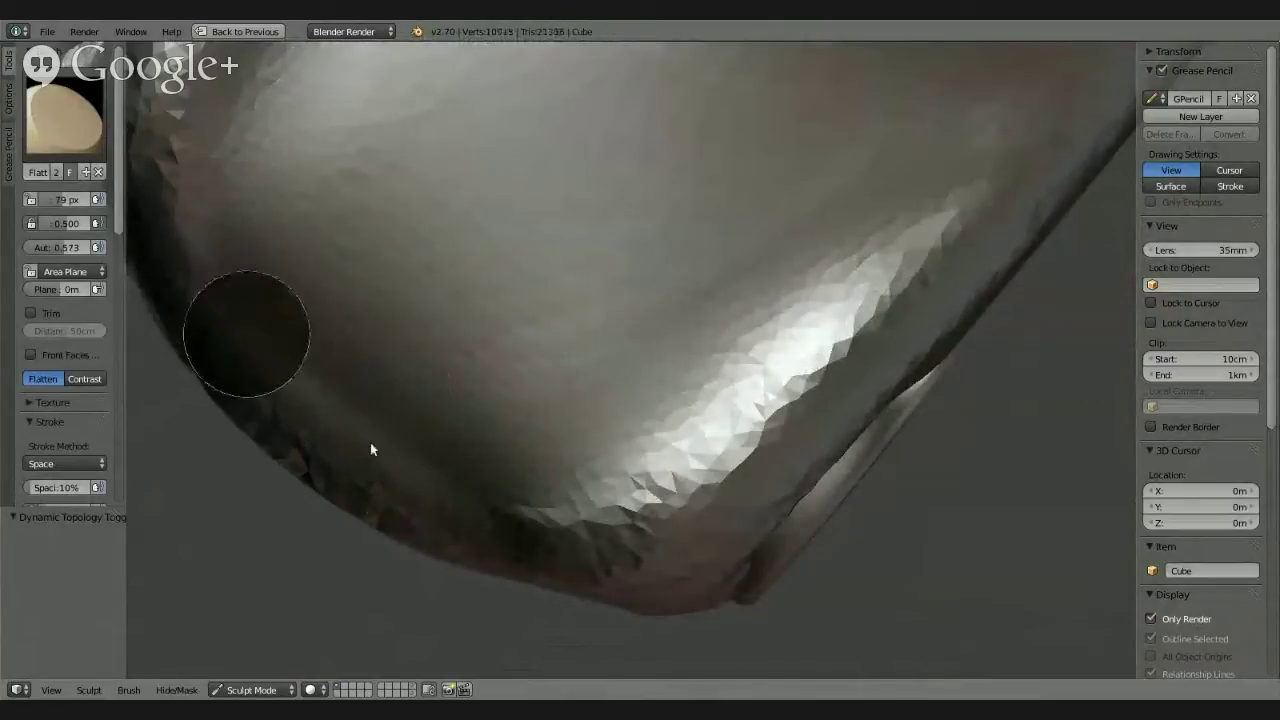
{"action": "mouse_move", "coordinate": [371, 391]}
{"action": "left_mouse_down"}
{"action": "mouse_move", "coordinate": [602, 457]}
{"action": "mouse_move", "coordinate": [569, 455]}
{"action": "mouse_move", "coordinate": [521, 491]}
{"action": "mouse_move", "coordinate": [917, 230]}
{"action": "mouse_move", "coordinate": [497, 416]}
{"action": "left_mouse_up"}
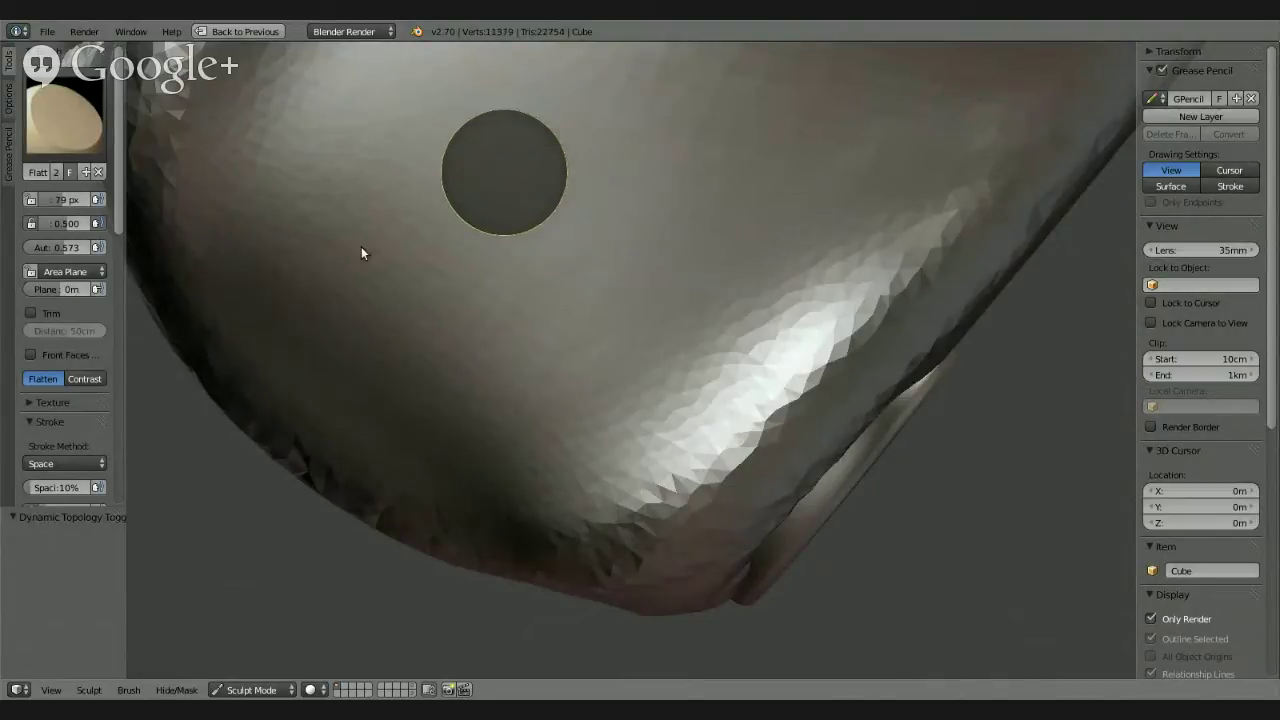
{"action": "left_click_drag", "start_coordinate": [492, 193], "coordinate": [477, 118]}
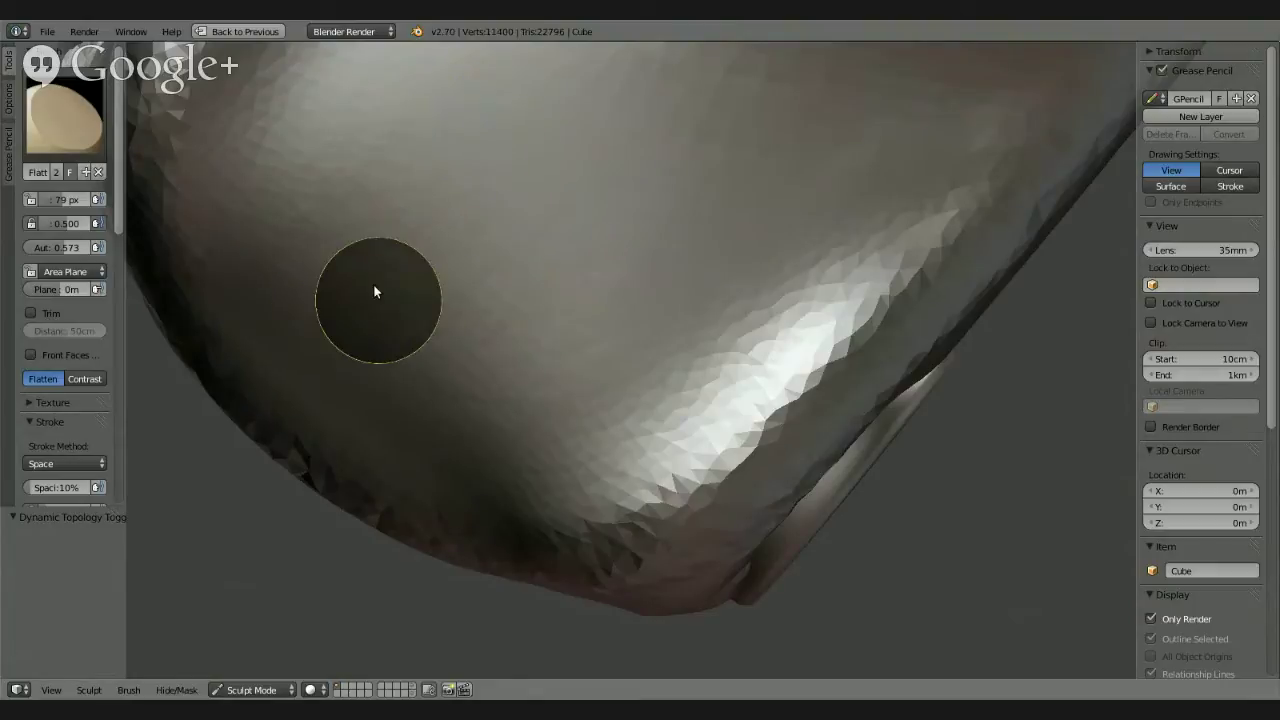
Step: Smooth the rim of the side recess and the body side near the front wheel
{"action": "mouse_move", "coordinate": [389, 240]}
{"action": "middle_mouse_down"}
{"action": "mouse_move", "coordinate": [490, 157]}
{"action": "mouse_move", "coordinate": [376, 112]}
{"action": "mouse_move", "coordinate": [350, 137]}
{"action": "mouse_move", "coordinate": [443, 206]}
{"action": "mouse_move", "coordinate": [414, 177]}
{"action": "mouse_move", "coordinate": [563, 163]}
{"action": "mouse_move", "coordinate": [346, 249]}
{"action": "middle_mouse_up"}
{"action": "mouse_move", "coordinate": [651, 417]}
{"action": "middle_mouse_down"}
{"action": "mouse_move", "coordinate": [771, 337]}
{"action": "mouse_move", "coordinate": [737, 363]}
{"action": "mouse_move", "coordinate": [838, 364]}
{"action": "mouse_move", "coordinate": [783, 349]}
{"action": "middle_mouse_up"}
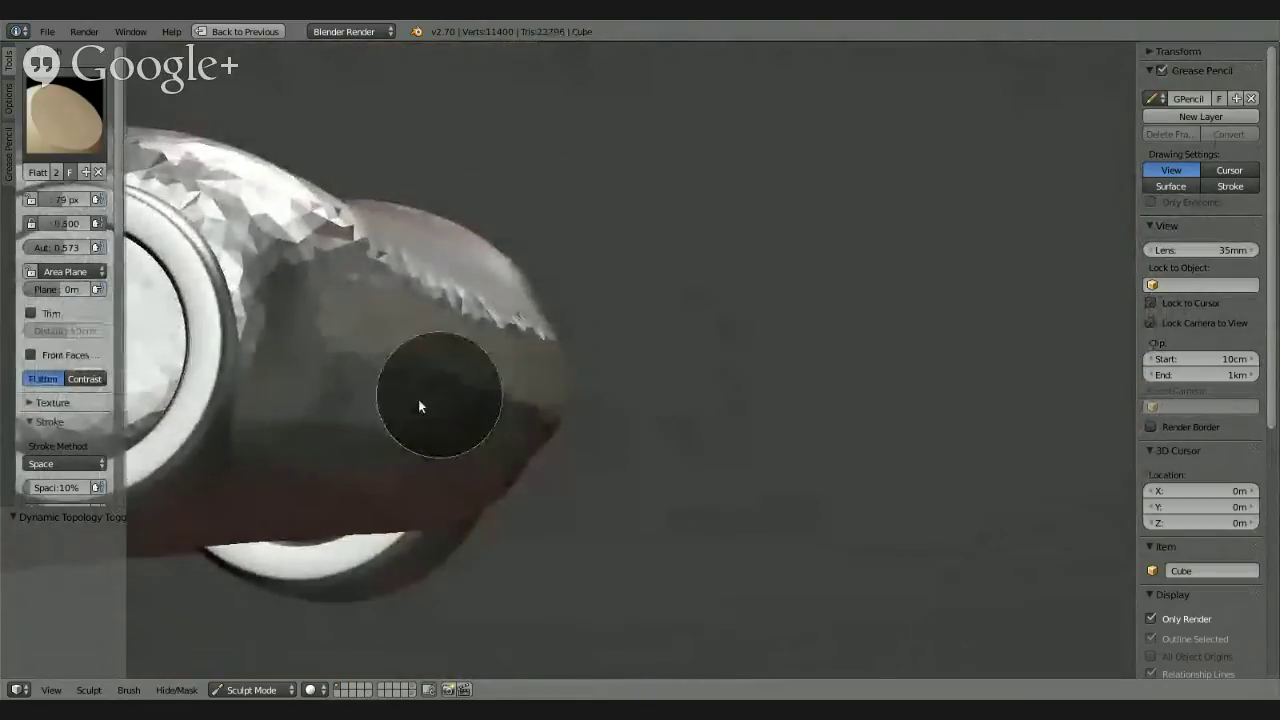
{"action": "middle_click_drag", "start_coordinate": [420, 409], "coordinate": [291, 429]}
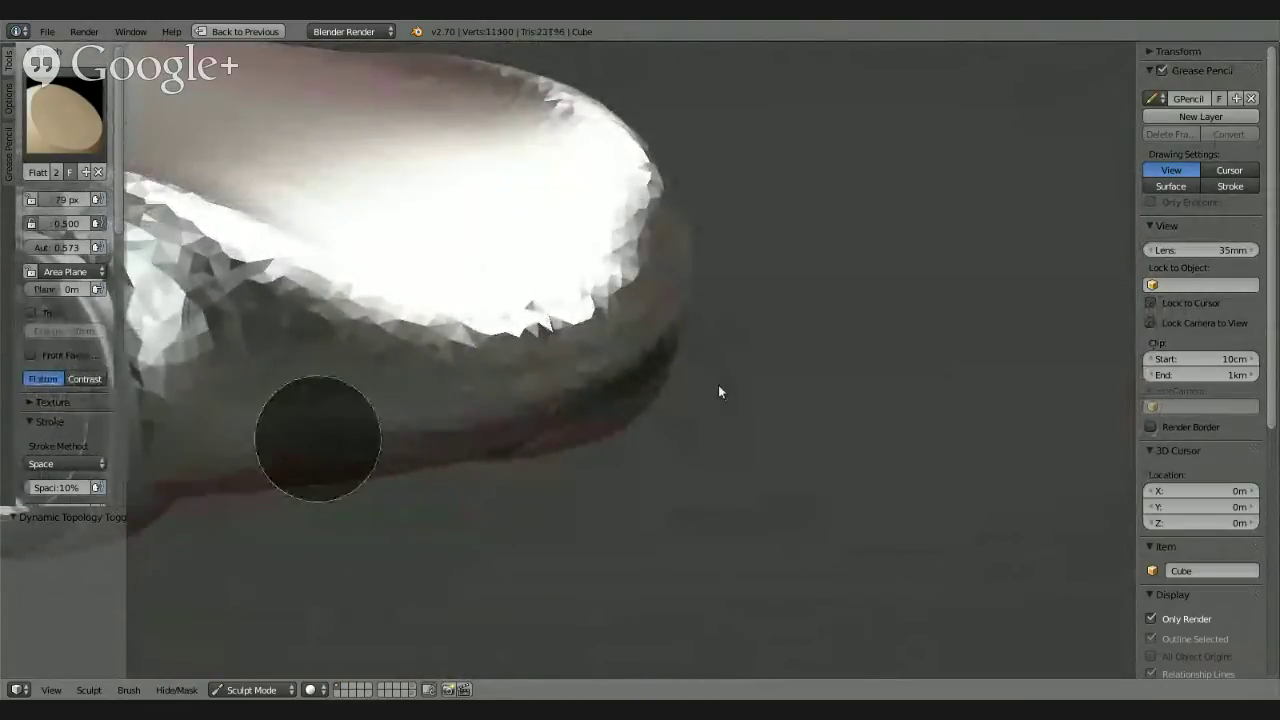
{"action": "left_click_drag", "start_coordinate": [710, 385], "coordinate": [640, 385]}
{"action": "left_click_drag", "start_coordinate": [711, 337], "coordinate": [651, 357]}
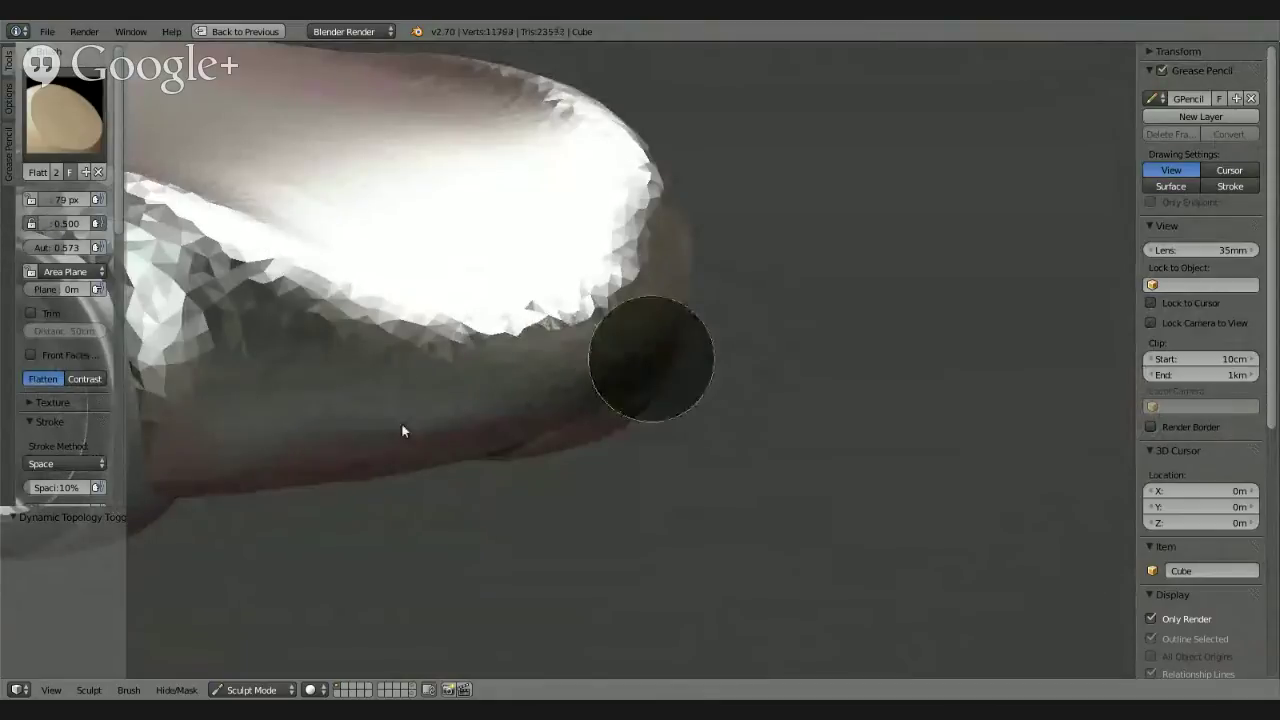
{"action": "mouse_move", "coordinate": [566, 414]}
{"action": "middle_mouse_down"}
{"action": "mouse_move", "coordinate": [507, 382]}
{"action": "mouse_move", "coordinate": [704, 380]}
{"action": "middle_mouse_up"}
{"action": "left_click_drag", "start_coordinate": [704, 380], "coordinate": [914, 285]}
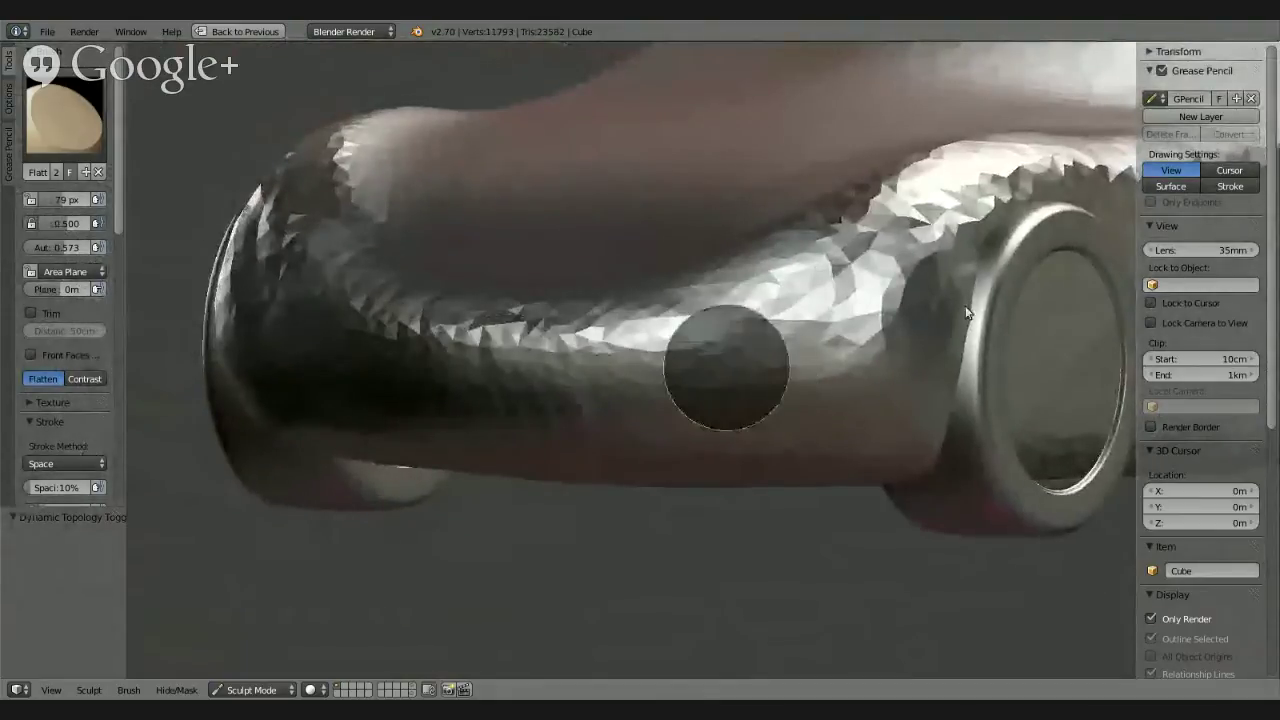
Step: Flatten the jagged recess edge above and beside the front wheel
{"action": "mouse_move", "coordinate": [914, 285]}
{"action": "middle_mouse_down"}
{"action": "mouse_move", "coordinate": [706, 391]}
{"action": "mouse_move", "coordinate": [846, 334]}
{"action": "mouse_move", "coordinate": [657, 414]}
{"action": "mouse_move", "coordinate": [648, 440]}
{"action": "mouse_move", "coordinate": [651, 371]}
{"action": "middle_mouse_up"}
{"action": "left_click_drag", "start_coordinate": [651, 371], "coordinate": [866, 286]}
{"action": "mouse_move", "coordinate": [866, 286]}
{"action": "middle_mouse_down"}
{"action": "mouse_move", "coordinate": [710, 373]}
{"action": "mouse_move", "coordinate": [794, 357]}
{"action": "middle_mouse_up"}
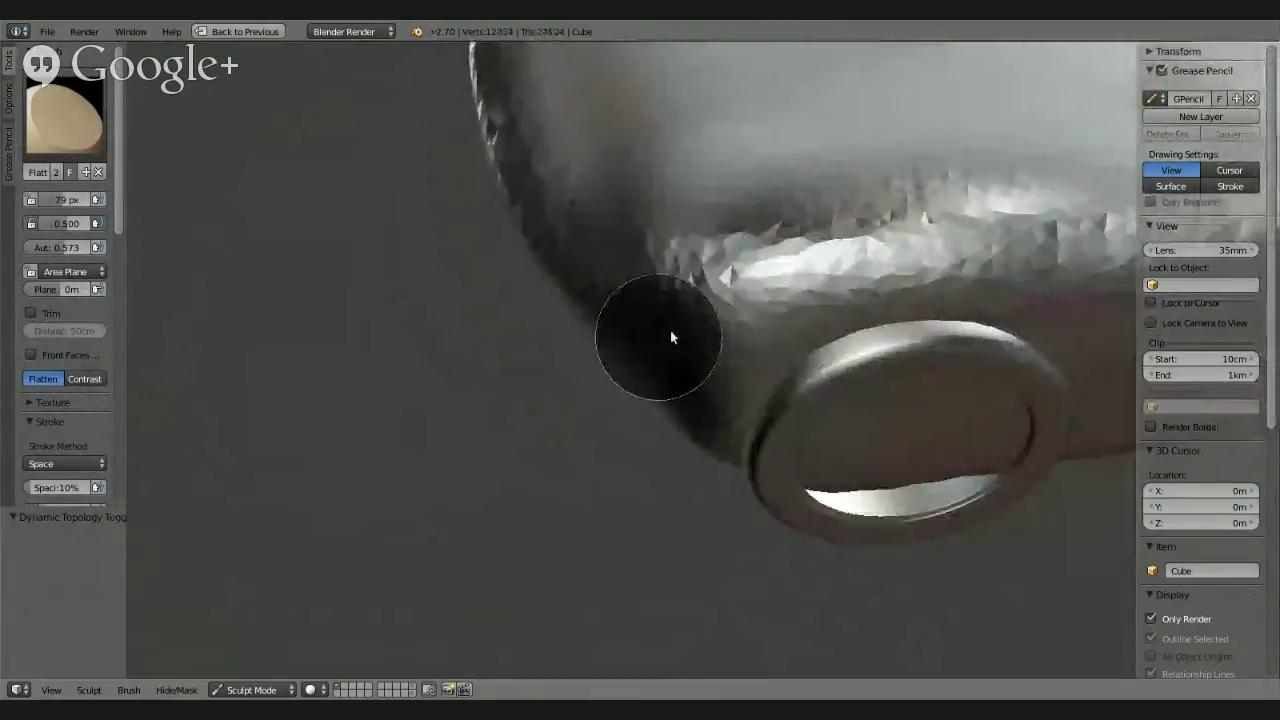
{"action": "mouse_move", "coordinate": [1045, 261]}
{"action": "middle_mouse_down"}
{"action": "mouse_move", "coordinate": [727, 347]}
{"action": "mouse_move", "coordinate": [643, 343]}
{"action": "middle_mouse_up"}
{"action": "left_click_drag", "start_coordinate": [643, 343], "coordinate": [543, 357]}
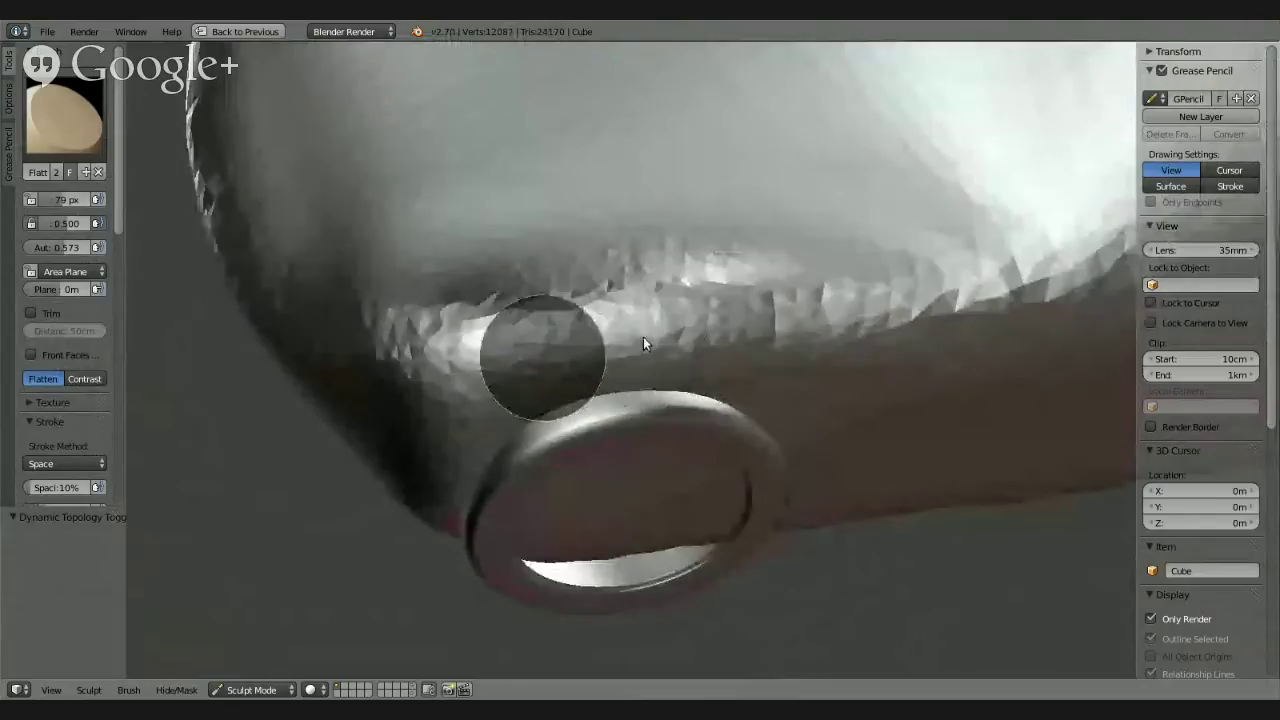
{"action": "mouse_move", "coordinate": [886, 314]}
{"action": "middle_mouse_down"}
{"action": "mouse_move", "coordinate": [888, 398]}
{"action": "mouse_move", "coordinate": [1020, 271]}
{"action": "mouse_move", "coordinate": [971, 263]}
{"action": "mouse_move", "coordinate": [840, 380]}
{"action": "mouse_move", "coordinate": [614, 348]}
{"action": "middle_mouse_up"}
{"action": "left_click_drag", "start_coordinate": [614, 348], "coordinate": [757, 314]}
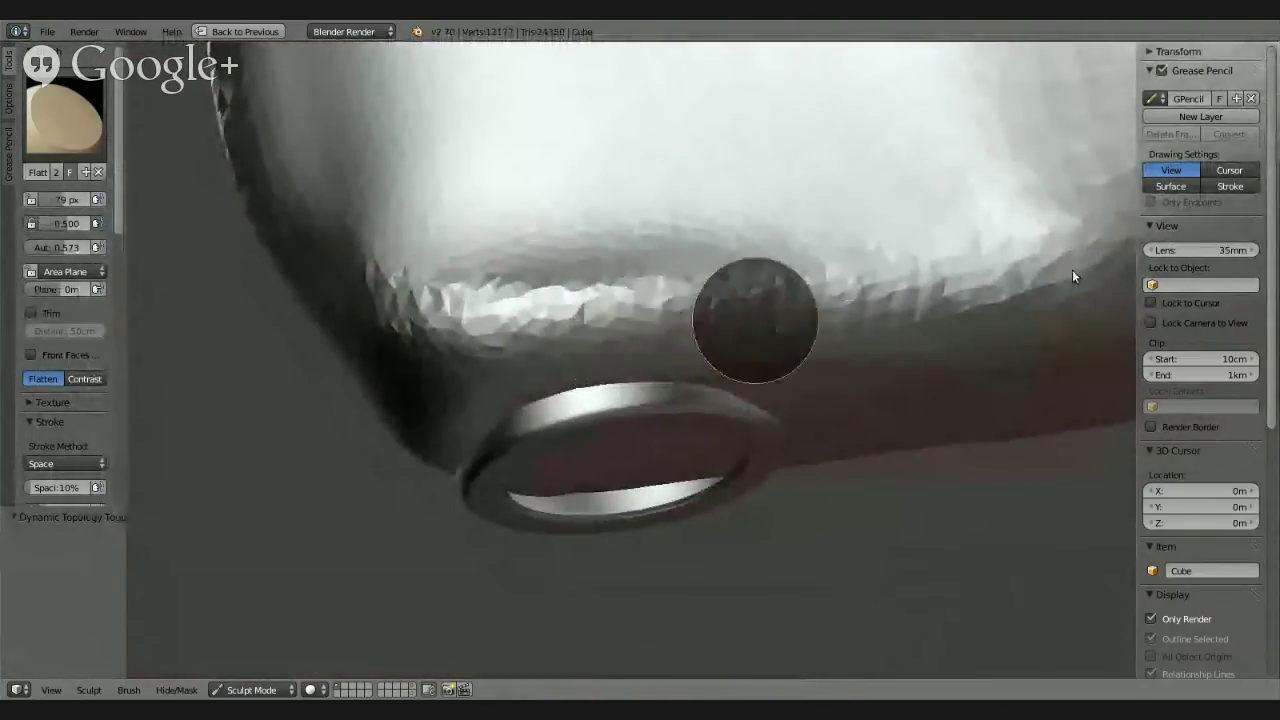
{"action": "mouse_move", "coordinate": [562, 372]}
{"action": "middle_mouse_down"}
{"action": "mouse_move", "coordinate": [680, 309]}
{"action": "mouse_move", "coordinate": [666, 251]}
{"action": "mouse_move", "coordinate": [586, 291]}
{"action": "mouse_move", "coordinate": [533, 296]}
{"action": "mouse_move", "coordinate": [643, 377]}
{"action": "mouse_move", "coordinate": [723, 378]}
{"action": "mouse_move", "coordinate": [703, 318]}
{"action": "mouse_move", "coordinate": [808, 229]}
{"action": "mouse_move", "coordinate": [631, 449]}
{"action": "mouse_move", "coordinate": [586, 457]}
{"action": "mouse_move", "coordinate": [483, 513]}
{"action": "middle_mouse_up"}
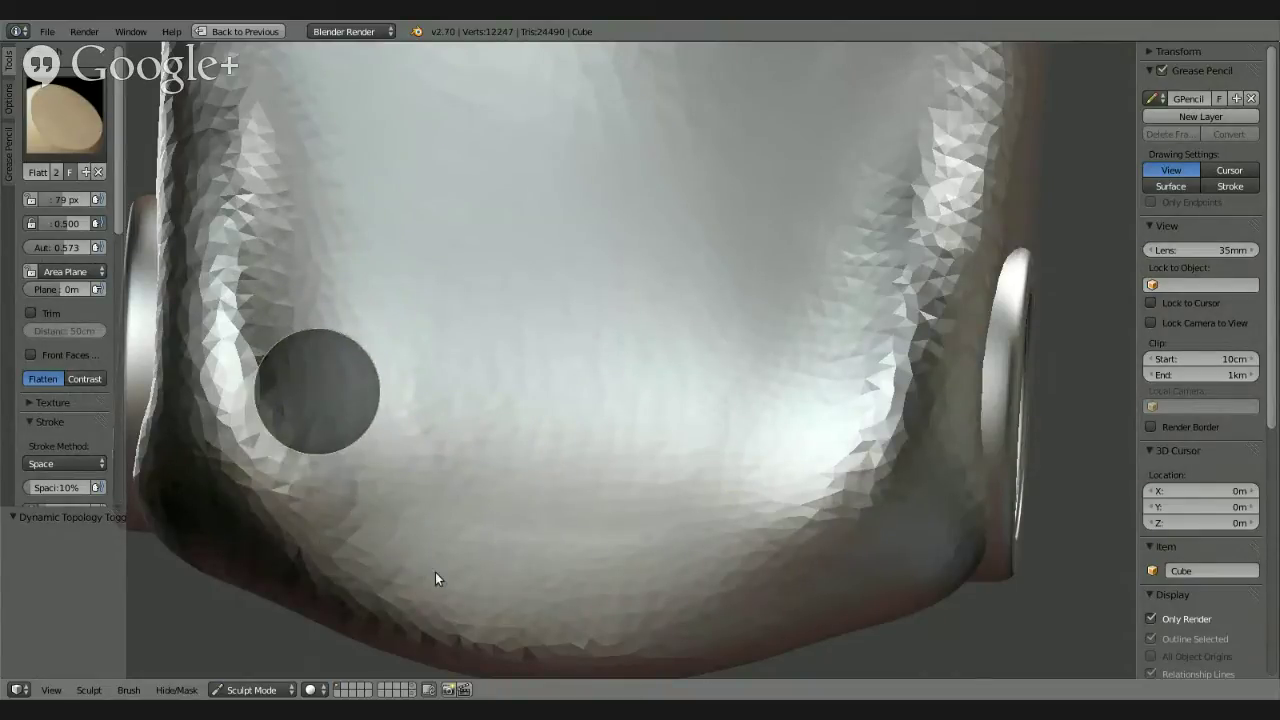
Step: Flatten the front side surface of the body, orbiting around to check it
{"action": "mouse_move", "coordinate": [663, 457]}
{"action": "middle_mouse_down"}
{"action": "mouse_move", "coordinate": [587, 336]}
{"action": "mouse_move", "coordinate": [443, 360]}
{"action": "mouse_move", "coordinate": [506, 449]}
{"action": "mouse_move", "coordinate": [493, 418]}
{"action": "middle_mouse_up"}
{"action": "mouse_move", "coordinate": [466, 263]}
{"action": "middle_mouse_down"}
{"action": "mouse_move", "coordinate": [534, 300]}
{"action": "mouse_move", "coordinate": [556, 276]}
{"action": "mouse_move", "coordinate": [428, 149]}
{"action": "middle_mouse_up"}
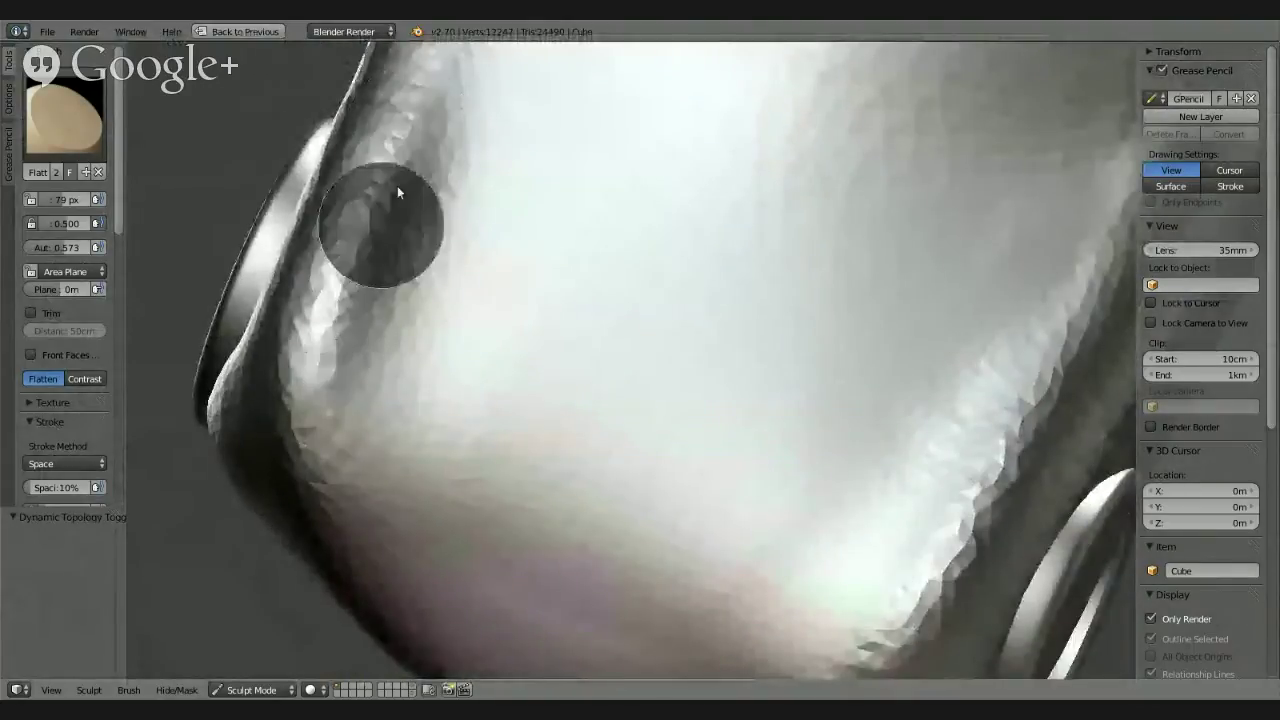
{"action": "mouse_move", "coordinate": [349, 443]}
{"action": "left_mouse_down"}
{"action": "mouse_move", "coordinate": [360, 287]}
{"action": "mouse_move", "coordinate": [386, 484]}
{"action": "mouse_move", "coordinate": [425, 479]}
{"action": "left_mouse_up"}
{"action": "mouse_move", "coordinate": [425, 479]}
{"action": "middle_mouse_down"}
{"action": "mouse_move", "coordinate": [560, 277]}
{"action": "mouse_move", "coordinate": [509, 303]}
{"action": "mouse_move", "coordinate": [544, 317]}
{"action": "mouse_move", "coordinate": [480, 331]}
{"action": "mouse_move", "coordinate": [374, 331]}
{"action": "mouse_move", "coordinate": [407, 304]}
{"action": "mouse_move", "coordinate": [366, 286]}
{"action": "mouse_move", "coordinate": [837, 380]}
{"action": "mouse_move", "coordinate": [786, 371]}
{"action": "mouse_move", "coordinate": [826, 365]}
{"action": "mouse_move", "coordinate": [780, 371]}
{"action": "mouse_move", "coordinate": [823, 373]}
{"action": "middle_mouse_up"}
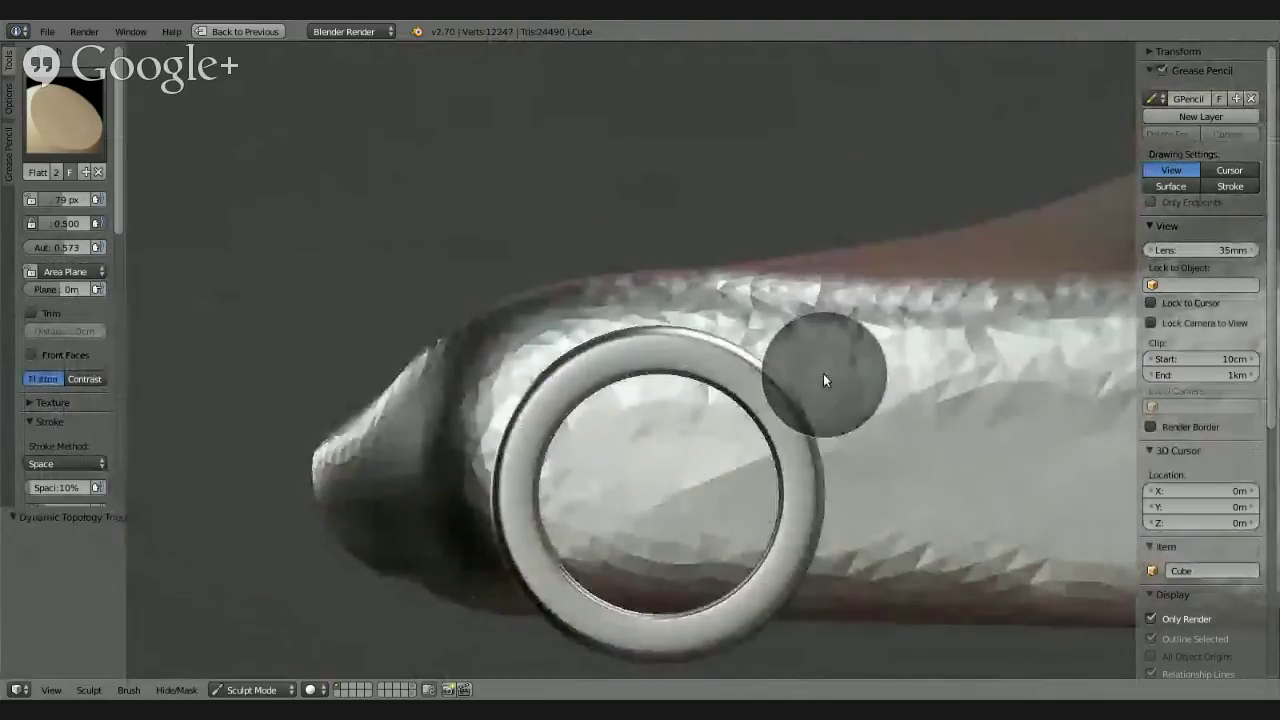
{"action": "mouse_move", "coordinate": [976, 447]}
{"action": "middle_mouse_down"}
{"action": "mouse_move", "coordinate": [779, 381]}
{"action": "mouse_move", "coordinate": [766, 339]}
{"action": "mouse_move", "coordinate": [818, 462]}
{"action": "mouse_move", "coordinate": [848, 449]}
{"action": "mouse_move", "coordinate": [666, 443]}
{"action": "mouse_move", "coordinate": [700, 420]}
{"action": "mouse_move", "coordinate": [654, 443]}
{"action": "mouse_move", "coordinate": [736, 485]}
{"action": "mouse_move", "coordinate": [743, 457]}
{"action": "mouse_move", "coordinate": [774, 457]}
{"action": "mouse_move", "coordinate": [866, 509]}
{"action": "mouse_move", "coordinate": [829, 478]}
{"action": "mouse_move", "coordinate": [813, 484]}
{"action": "middle_mouse_up"}
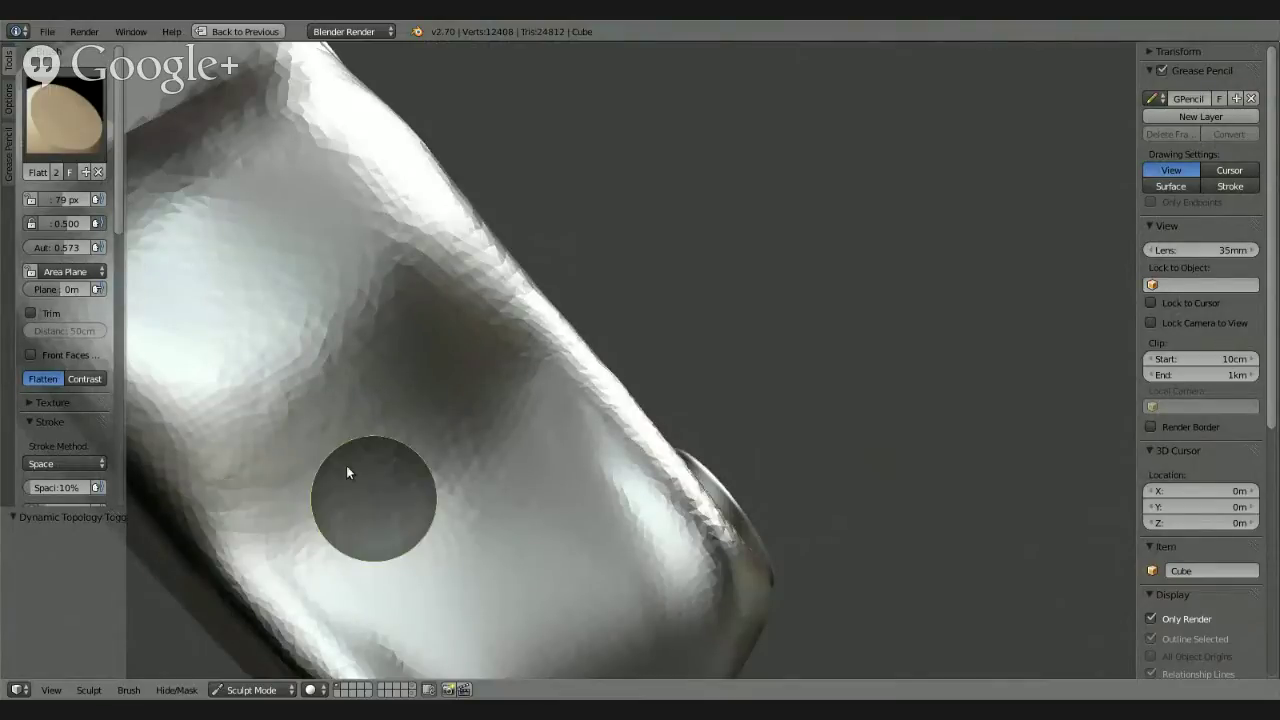
{"action": "mouse_move", "coordinate": [414, 371]}
{"action": "middle_mouse_down"}
{"action": "mouse_move", "coordinate": [370, 292]}
{"action": "mouse_move", "coordinate": [223, 320]}
{"action": "mouse_move", "coordinate": [240, 283]}
{"action": "middle_mouse_up"}
{"action": "mouse_move", "coordinate": [481, 433]}
{"action": "middle_mouse_down"}
{"action": "mouse_move", "coordinate": [385, 385]}
{"action": "mouse_move", "coordinate": [431, 438]}
{"action": "mouse_move", "coordinate": [441, 430]}
{"action": "middle_mouse_up"}
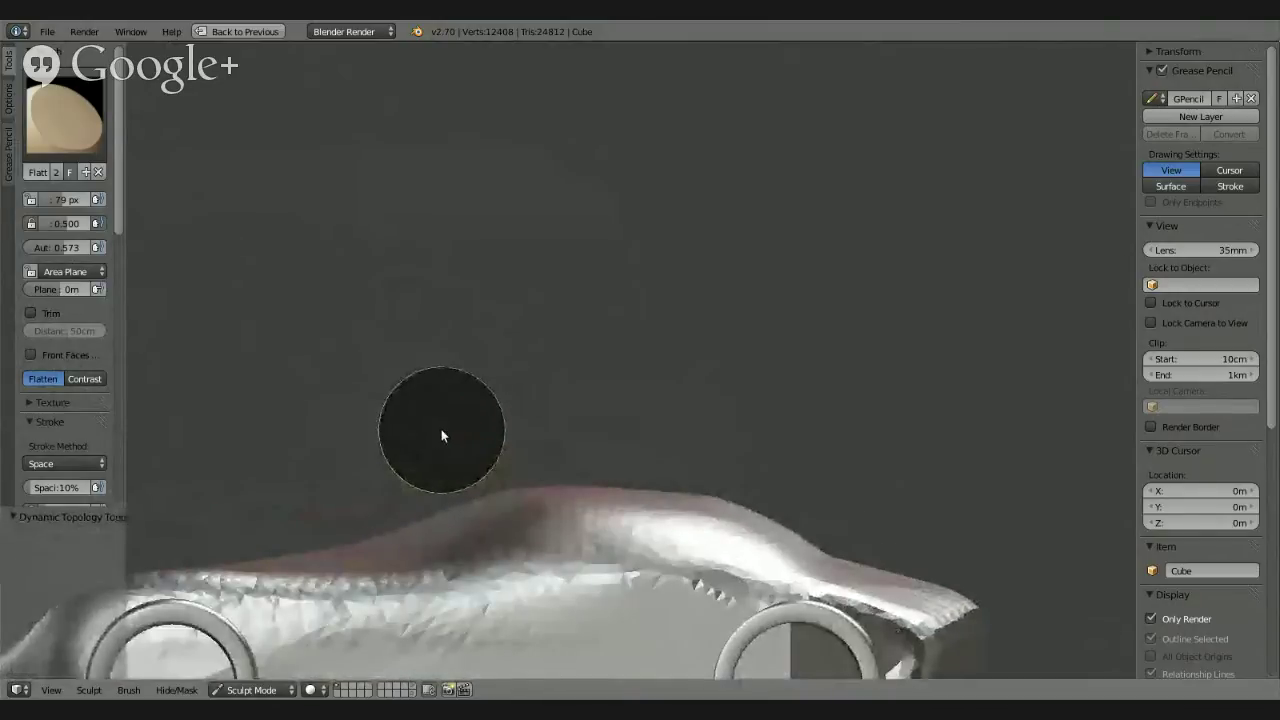
Step: Flatten the nose's upper-left surface and smooth along its top edge
{"action": "mouse_move", "coordinate": [629, 489]}
{"action": "middle_mouse_down", "text": "shift"}
{"action": "mouse_move", "coordinate": [690, 403]}
{"action": "mouse_move", "coordinate": [797, 329]}
{"action": "mouse_move", "coordinate": [730, 382]}
{"action": "mouse_move", "coordinate": [766, 480]}
{"action": "mouse_move", "coordinate": [871, 503]}
{"action": "mouse_move", "coordinate": [781, 540]}
{"action": "mouse_move", "coordinate": [706, 409]}
{"action": "mouse_move", "coordinate": [534, 294]}
{"action": "mouse_move", "coordinate": [529, 246]}
{"action": "mouse_move", "coordinate": [634, 207]}
{"action": "middle_mouse_up", "text": "shift"}
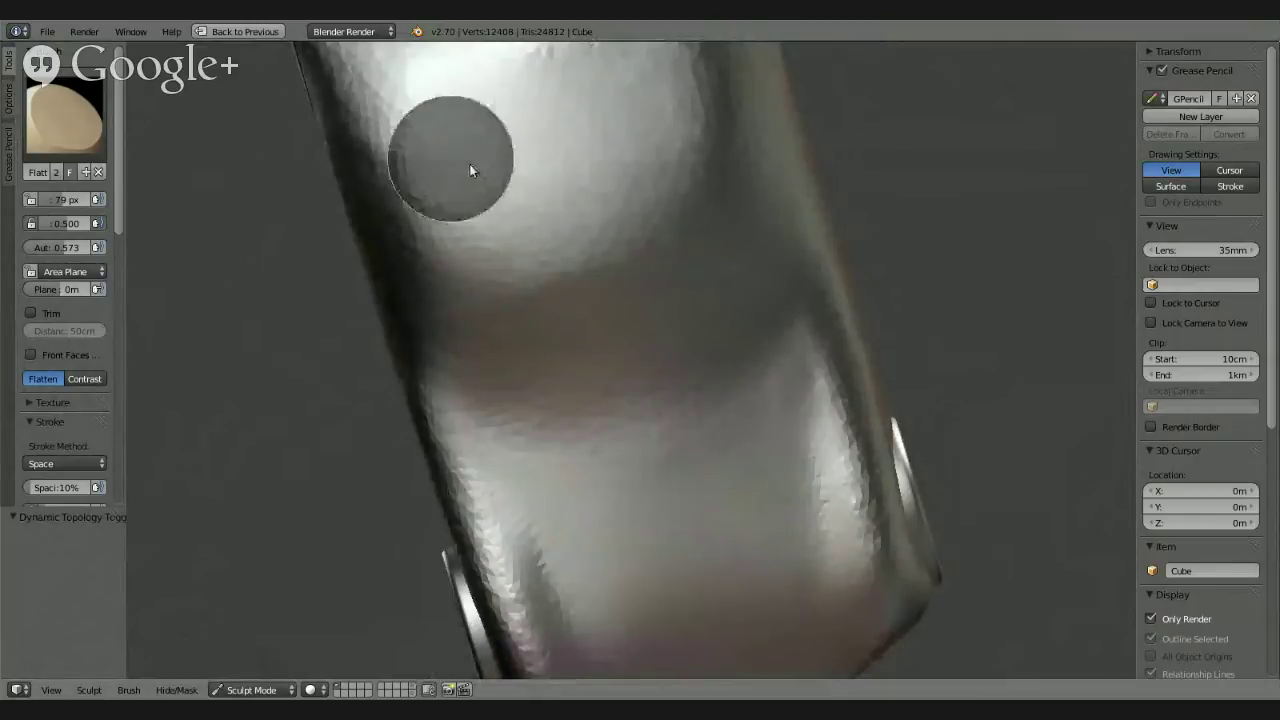
{"action": "mouse_move", "coordinate": [471, 171]}
{"action": "middle_mouse_down"}
{"action": "mouse_move", "coordinate": [629, 410]}
{"action": "mouse_move", "coordinate": [609, 292]}
{"action": "middle_mouse_up"}
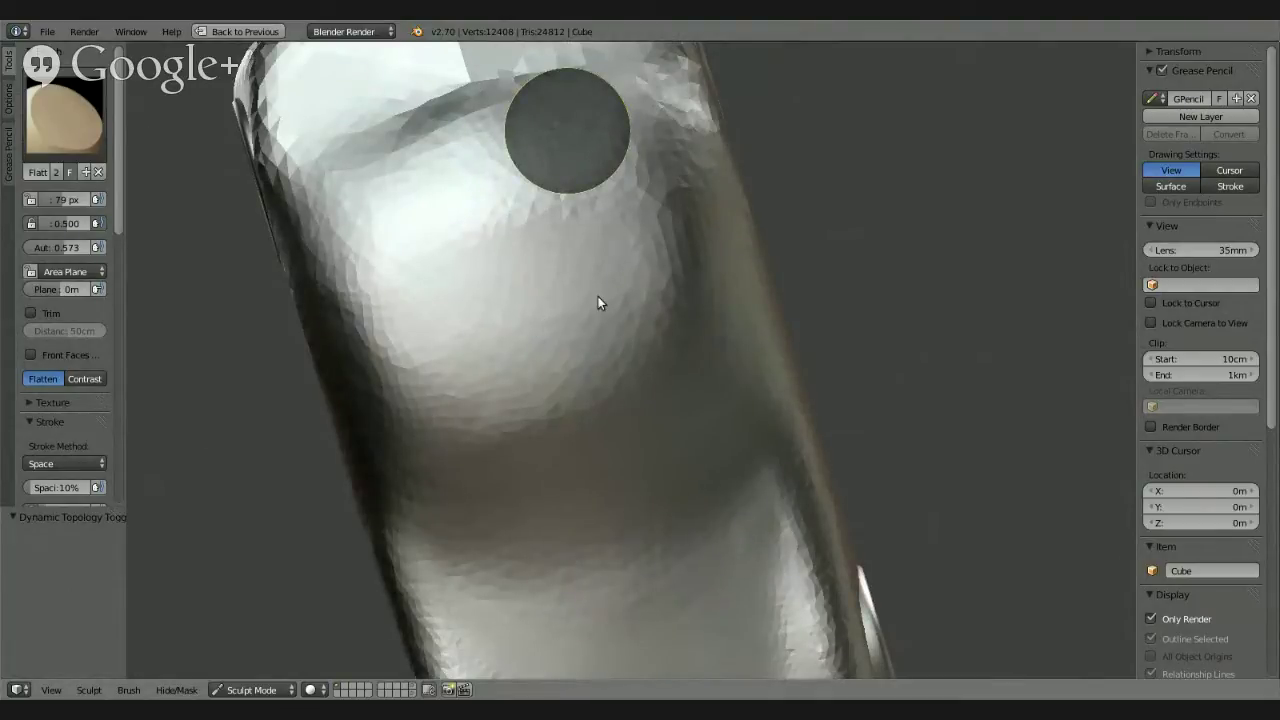
{"action": "mouse_move", "coordinate": [590, 369]}
{"action": "middle_mouse_down"}
{"action": "mouse_move", "coordinate": [497, 390]}
{"action": "mouse_move", "coordinate": [509, 373]}
{"action": "middle_mouse_up"}
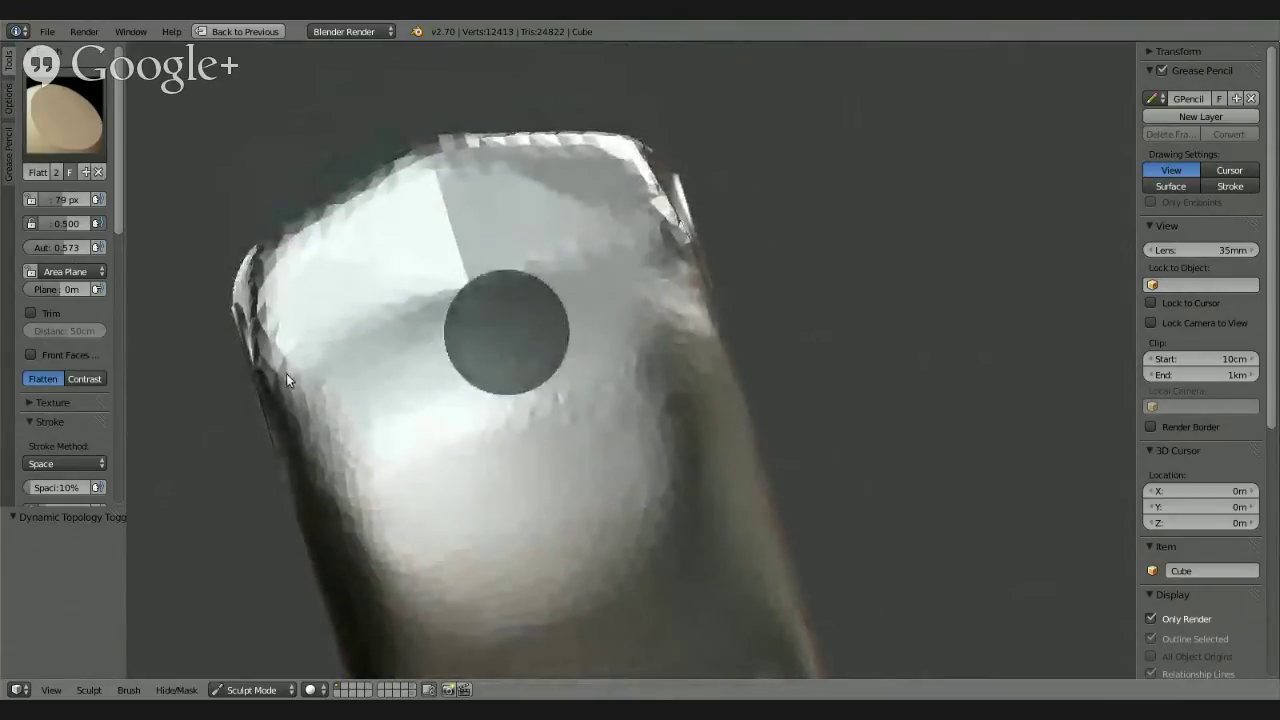
{"action": "mouse_move", "coordinate": [649, 268]}
{"action": "left_mouse_down"}
{"action": "mouse_move", "coordinate": [565, 282]}
{"action": "mouse_move", "coordinate": [500, 271]}
{"action": "mouse_move", "coordinate": [362, 280]}
{"action": "left_mouse_up"}
{"action": "left_click_drag", "start_coordinate": [466, 186], "coordinate": [299, 297]}
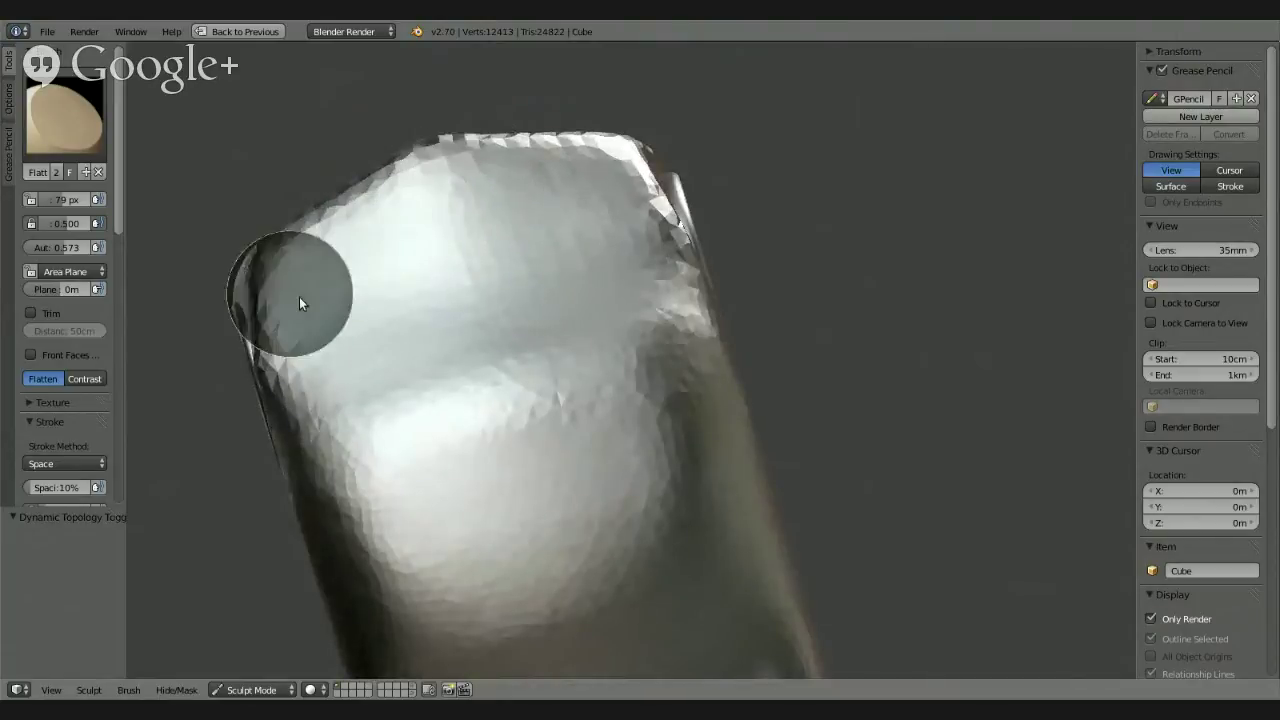
{"action": "mouse_move", "coordinate": [299, 297]}
{"action": "middle_mouse_down"}
{"action": "mouse_move", "coordinate": [448, 311]}
{"action": "mouse_move", "coordinate": [591, 229]}
{"action": "mouse_move", "coordinate": [600, 237]}
{"action": "mouse_move", "coordinate": [600, 306]}
{"action": "mouse_move", "coordinate": [276, 205]}
{"action": "middle_mouse_up"}
{"action": "mouse_move", "coordinate": [276, 205]}
{"action": "left_mouse_down"}
{"action": "mouse_move", "coordinate": [609, 146]}
{"action": "mouse_move", "coordinate": [371, 163]}
{"action": "mouse_move", "coordinate": [271, 264]}
{"action": "left_mouse_up"}
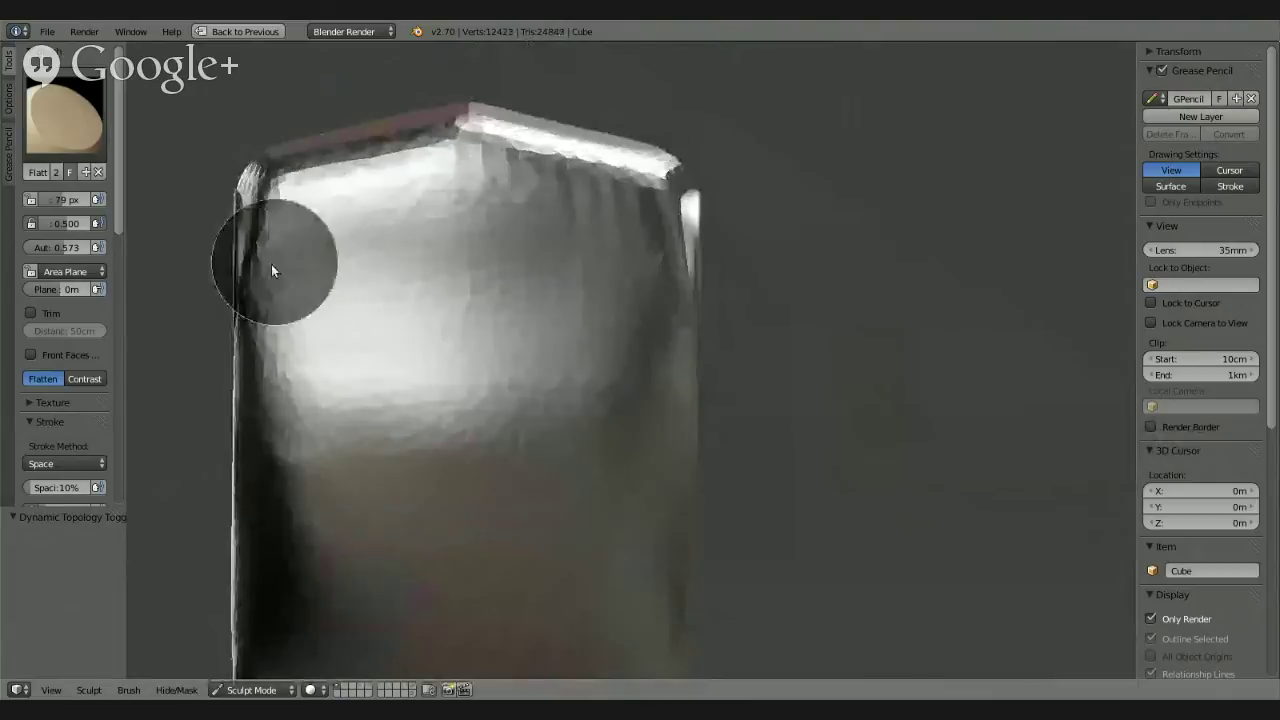
Step: Flatten the nose's front face and lower-left area
{"action": "mouse_move", "coordinate": [232, 315]}
{"action": "left_mouse_down"}
{"action": "mouse_move", "coordinate": [627, 268]}
{"action": "mouse_move", "coordinate": [285, 375]}
{"action": "mouse_move", "coordinate": [621, 338]}
{"action": "mouse_move", "coordinate": [430, 400]}
{"action": "left_mouse_up"}
{"action": "left_click_drag", "start_coordinate": [572, 405], "coordinate": [447, 420]}
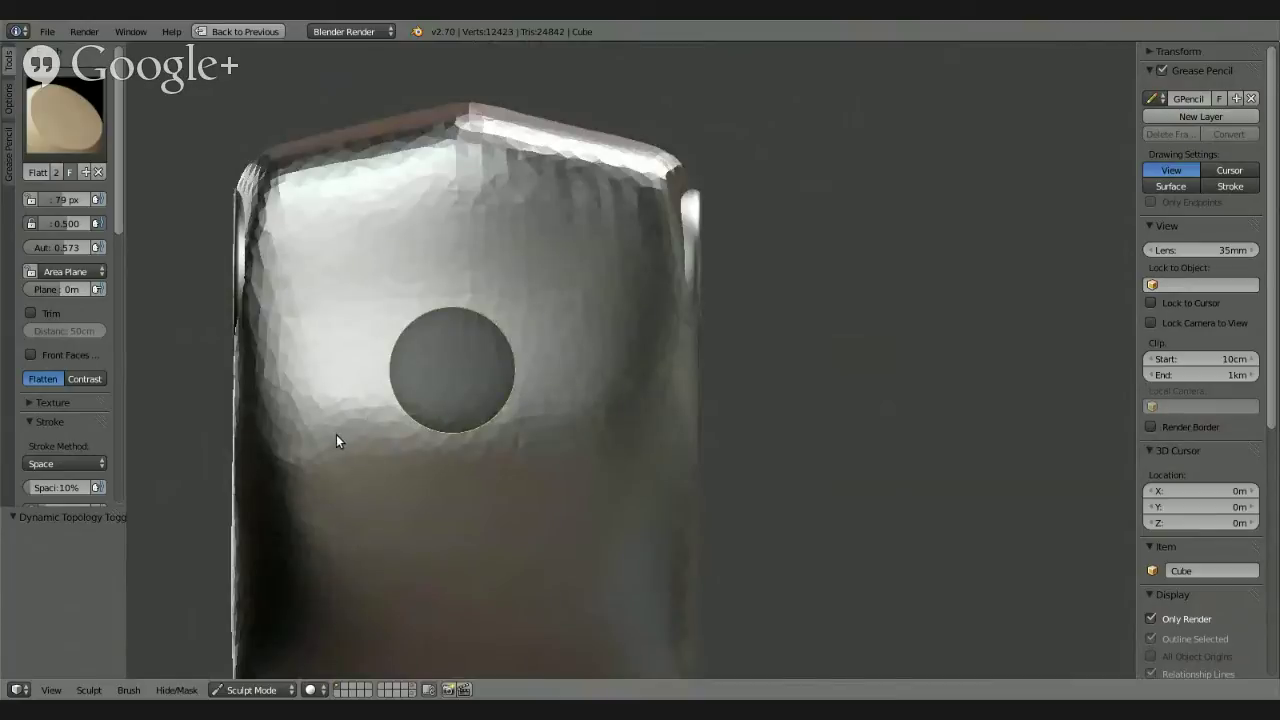
{"action": "left_click_drag", "start_coordinate": [338, 438], "coordinate": [326, 445]}
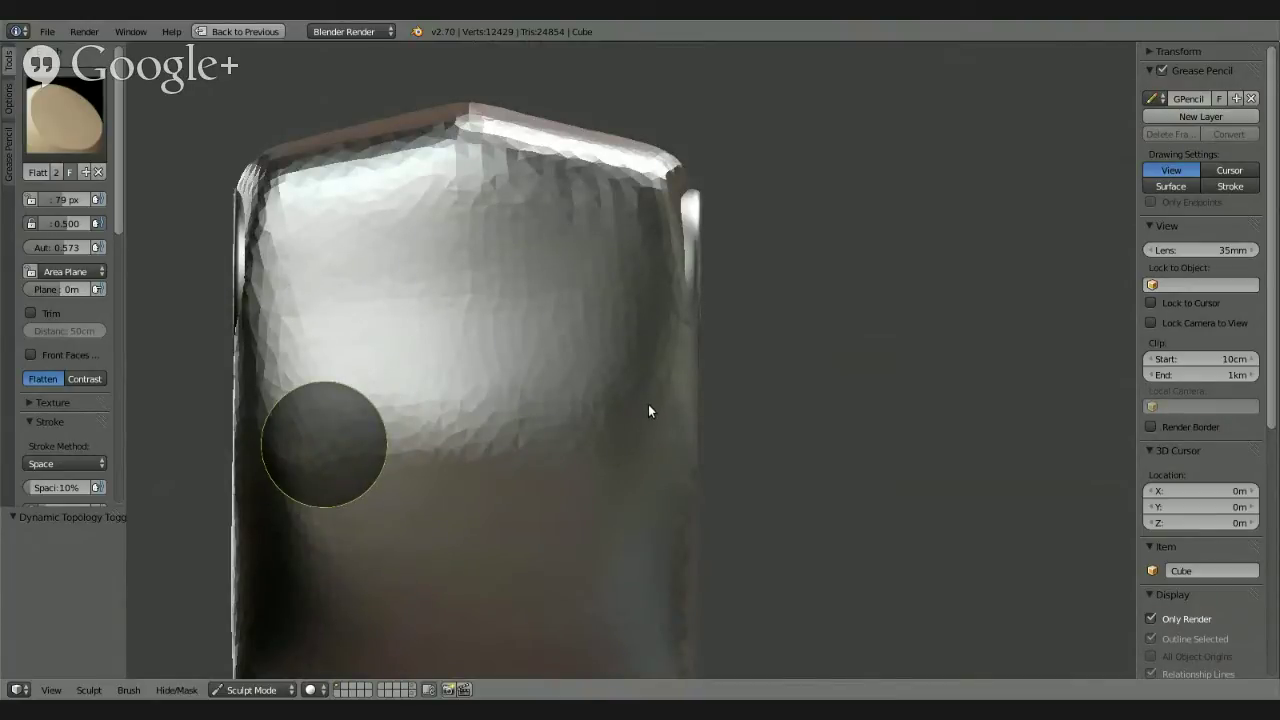
{"action": "left_click_drag", "start_coordinate": [608, 409], "coordinate": [555, 403]}
{"action": "mouse_move", "coordinate": [555, 403]}
{"action": "middle_mouse_down"}
{"action": "mouse_move", "coordinate": [738, 140]}
{"action": "mouse_move", "coordinate": [777, 123]}
{"action": "mouse_move", "coordinate": [663, 277]}
{"action": "mouse_move", "coordinate": [732, 216]}
{"action": "mouse_move", "coordinate": [687, 241]}
{"action": "mouse_move", "coordinate": [680, 262]}
{"action": "middle_mouse_up"}
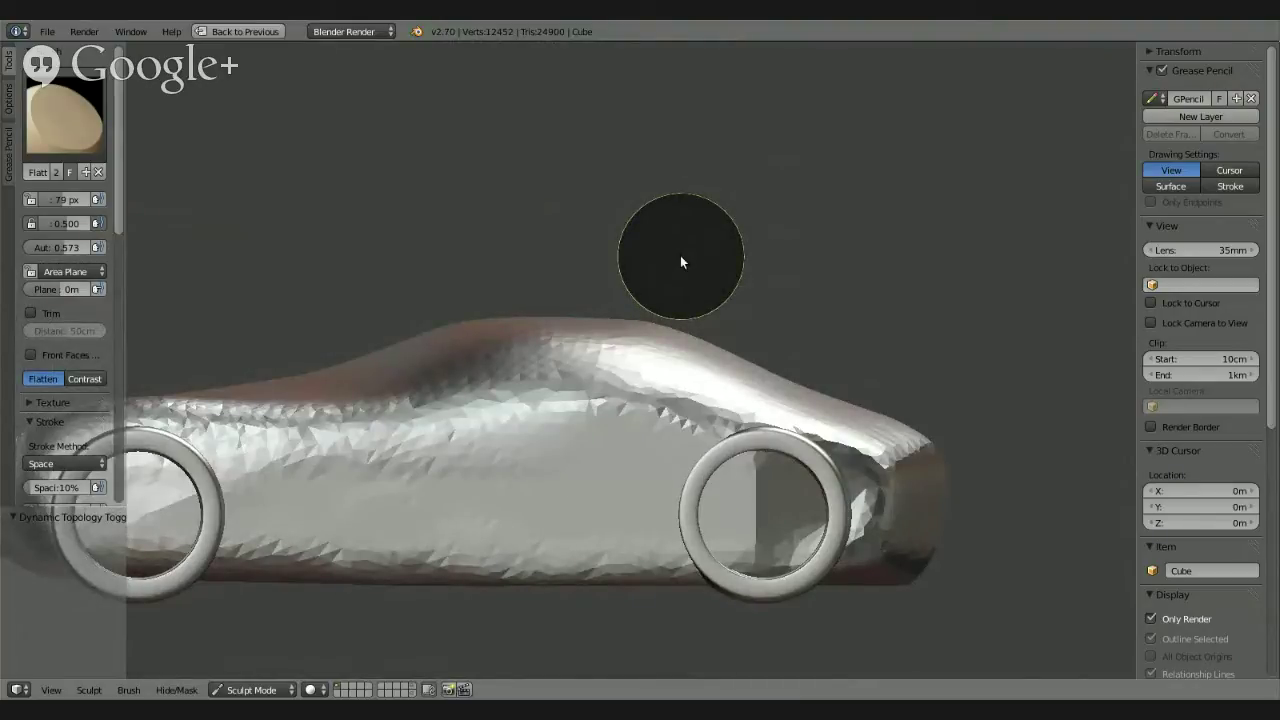
{"action": "mouse_move", "coordinate": [337, 414]}
{"action": "middle_mouse_down"}
{"action": "mouse_move", "coordinate": [329, 443]}
{"action": "mouse_move", "coordinate": [597, 460]}
{"action": "mouse_move", "coordinate": [651, 437]}
{"action": "mouse_move", "coordinate": [771, 508]}
{"action": "mouse_move", "coordinate": [657, 517]}
{"action": "mouse_move", "coordinate": [637, 492]}
{"action": "middle_mouse_up"}
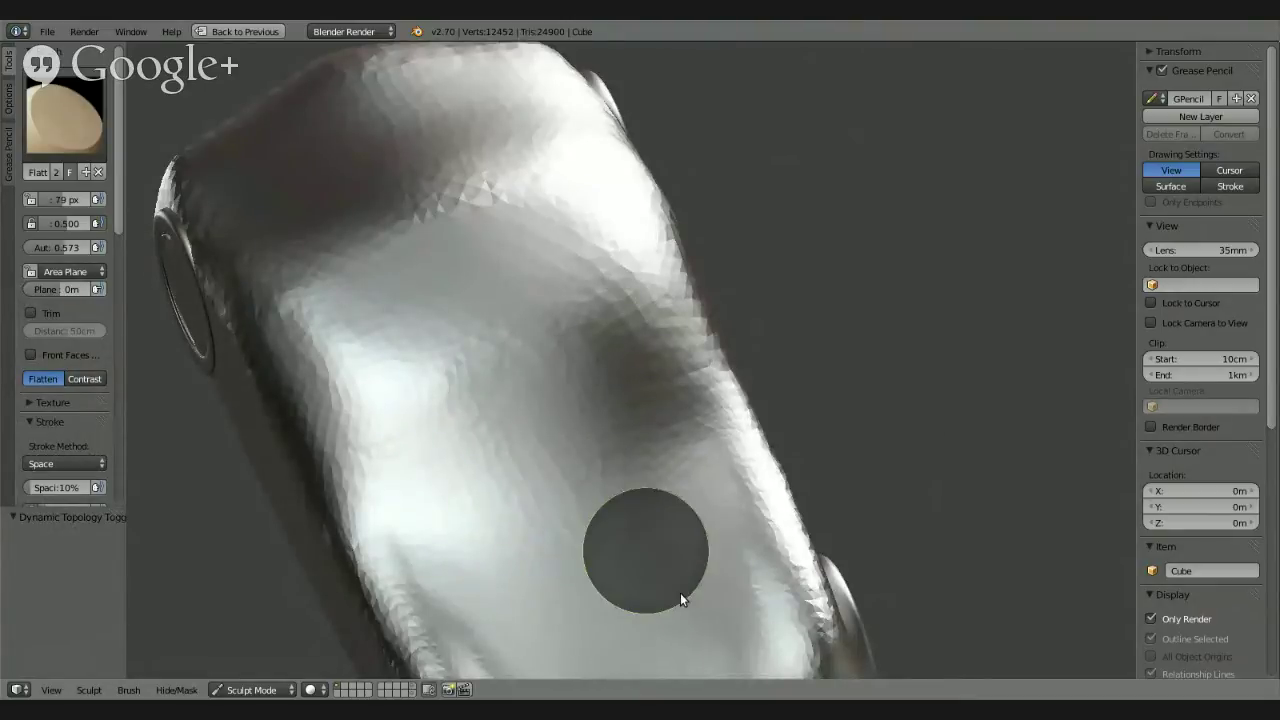
{"action": "middle_click_drag", "start_coordinate": [680, 597], "coordinate": [366, 377]}
Step: Survey the car's roof from above and centre it in the numpad 1 view
{"action": "scroll", "coordinate": [440, 400], "scroll_direction": "up", "scroll_amount": 2}
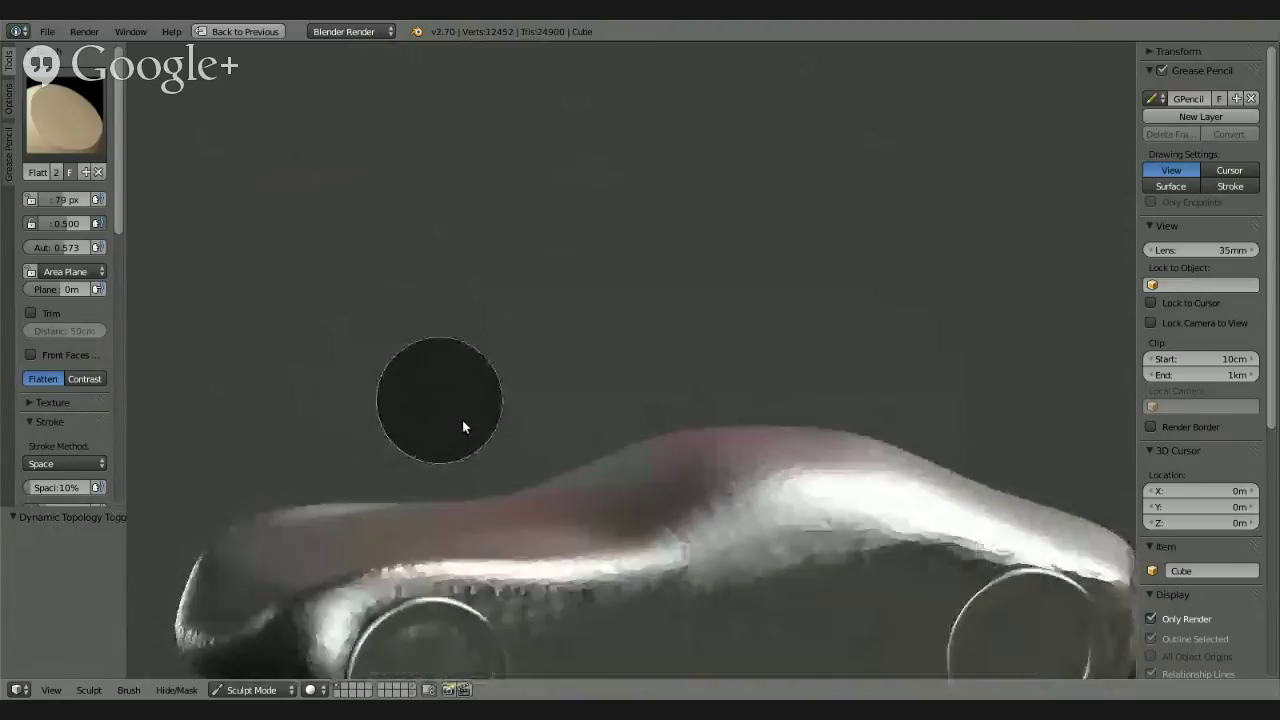
{"action": "mouse_move", "coordinate": [462, 425]}
{"action": "middle_mouse_down"}
{"action": "mouse_move", "coordinate": [534, 477]}
{"action": "mouse_move", "coordinate": [586, 480]}
{"action": "middle_mouse_up"}
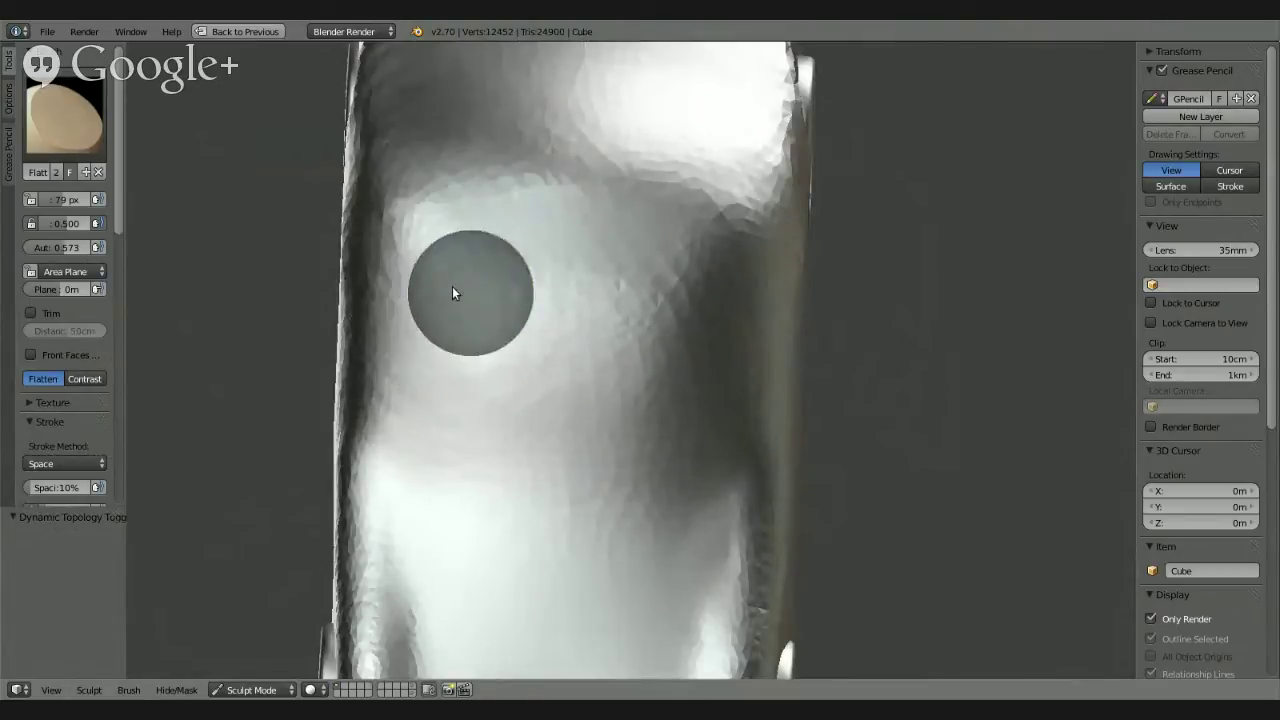
{"action": "middle_click_drag", "start_coordinate": [452, 286], "coordinate": [466, 380]}
{"action": "middle_click_drag", "start_coordinate": [505, 395], "coordinate": [429, 314]}
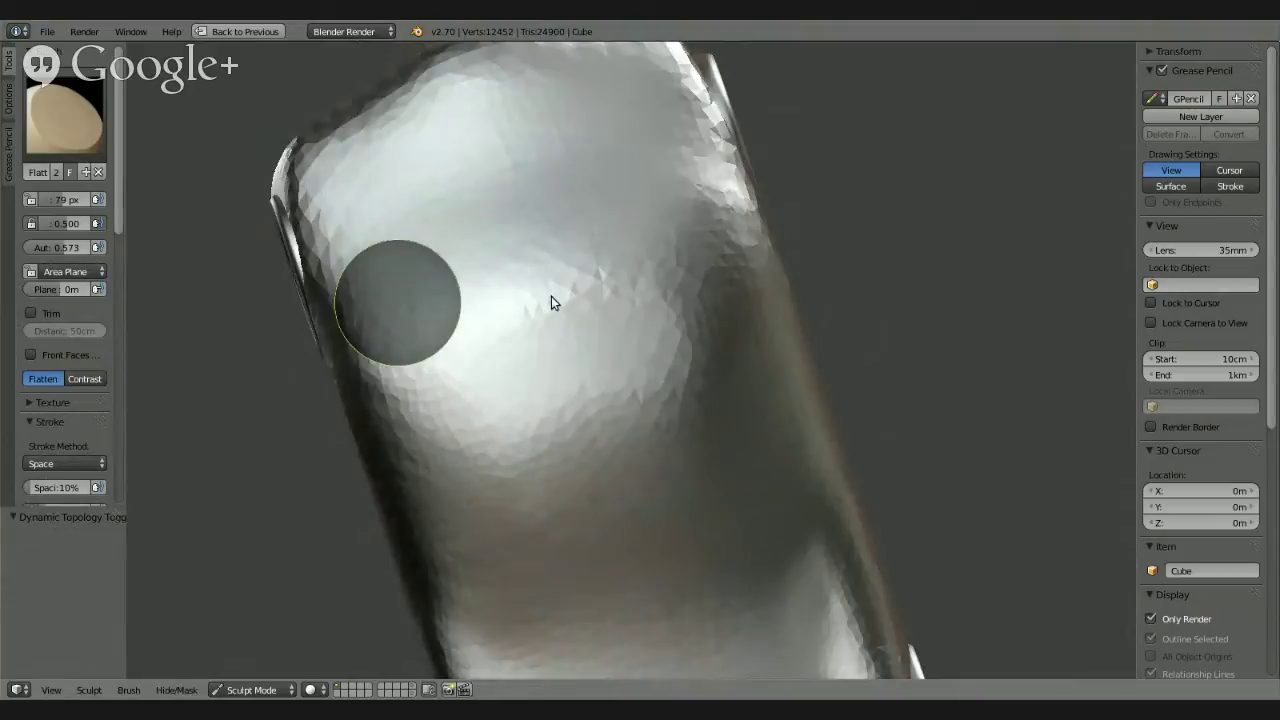
{"action": "mouse_move", "coordinate": [511, 357]}
{"action": "middle_mouse_down"}
{"action": "mouse_move", "coordinate": [374, 206]}
{"action": "mouse_move", "coordinate": [258, 191]}
{"action": "mouse_move", "coordinate": [329, 174]}
{"action": "mouse_move", "coordinate": [437, 277]}
{"action": "mouse_move", "coordinate": [429, 323]}
{"action": "mouse_move", "coordinate": [445, 332]}
{"action": "middle_mouse_up"}
{"action": "key", "text": "KP_1"}
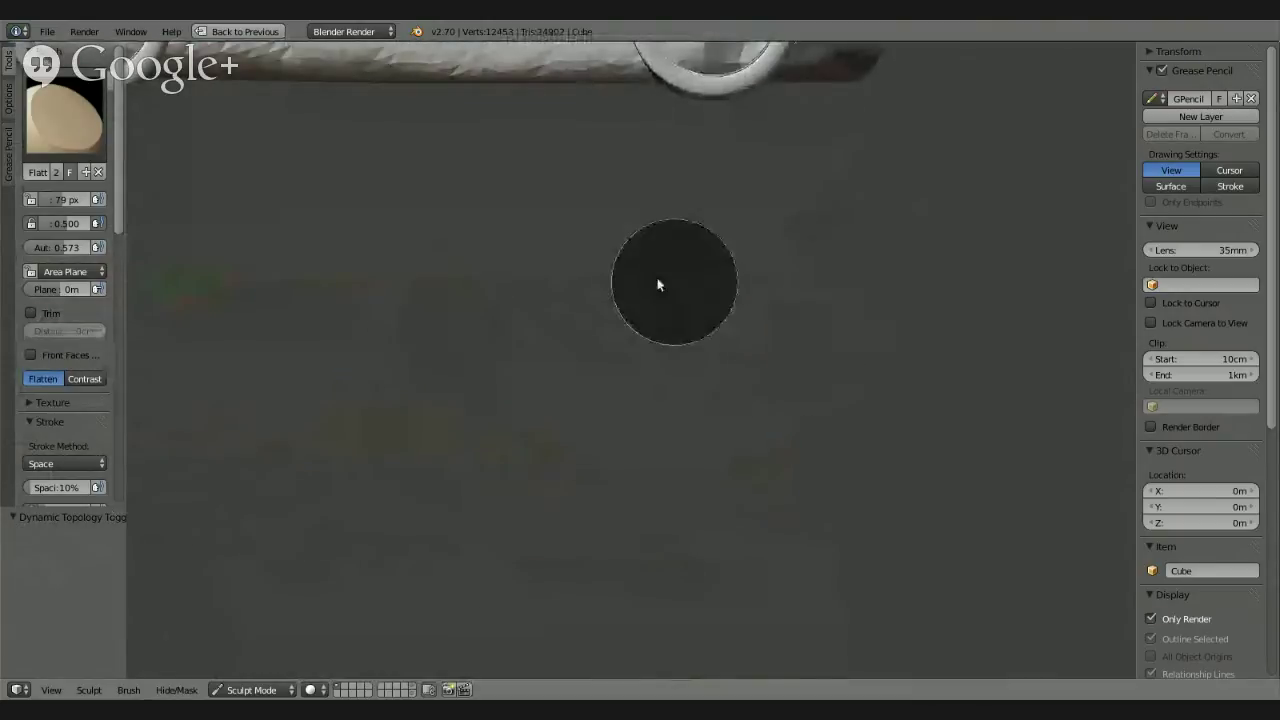
{"action": "middle_click_drag", "start_coordinate": [661, 340], "coordinate": [666, 374], "text": "shift"}
{"action": "mouse_move", "coordinate": [683, 488]}
{"action": "middle_mouse_down", "text": "shift"}
{"action": "mouse_move", "coordinate": [674, 464]}
{"action": "mouse_move", "coordinate": [660, 466]}
{"action": "mouse_move", "coordinate": [686, 523]}
{"action": "mouse_move", "coordinate": [837, 571]}
{"action": "mouse_move", "coordinate": [920, 573]}
{"action": "mouse_move", "coordinate": [777, 437]}
{"action": "mouse_move", "coordinate": [694, 380]}
{"action": "mouse_move", "coordinate": [512, 408]}
{"action": "middle_mouse_up", "text": "shift"}
{"action": "middle_click_drag", "start_coordinate": [632, 413], "coordinate": [804, 375], "text": "shift"}
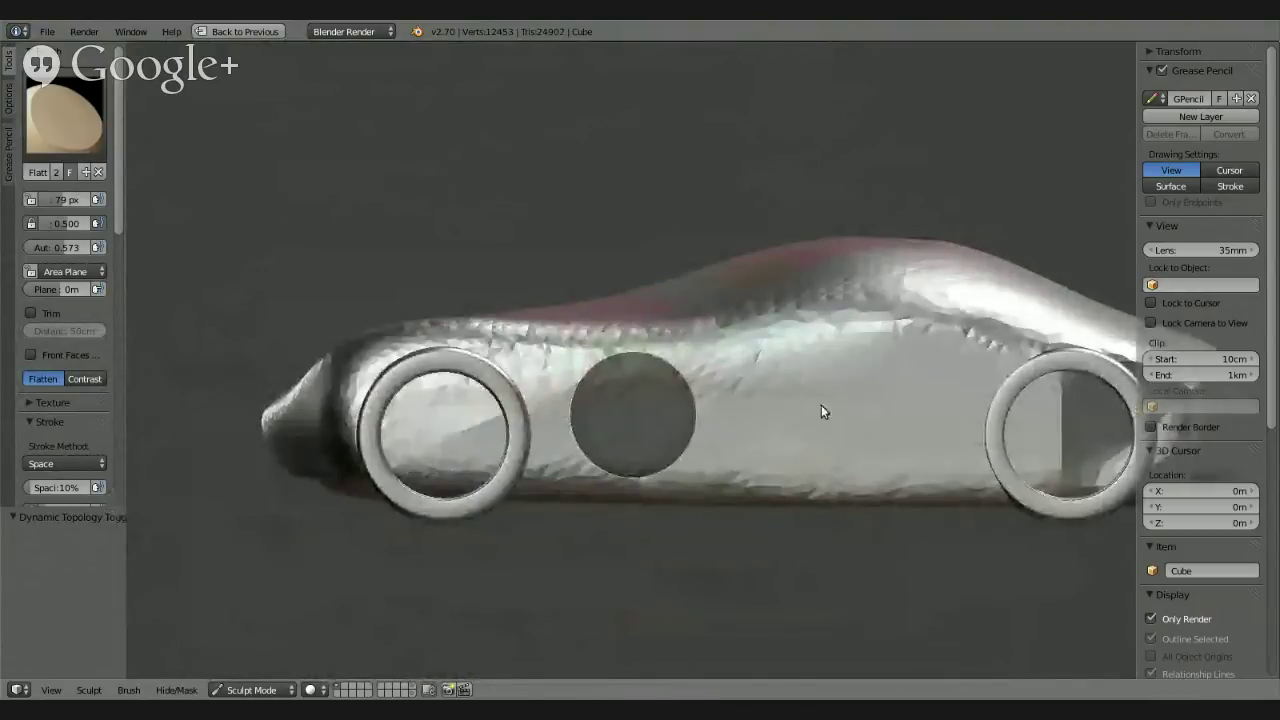
Step: Inspect the body from tilted top-down angles and the numpad 3 side view
{"action": "mouse_move", "coordinate": [962, 277]}
{"action": "middle_mouse_down", "text": "shift"}
{"action": "mouse_move", "coordinate": [710, 311]}
{"action": "mouse_move", "coordinate": [742, 320]}
{"action": "mouse_move", "coordinate": [691, 423]}
{"action": "mouse_move", "coordinate": [712, 375]}
{"action": "mouse_move", "coordinate": [709, 325]}
{"action": "middle_mouse_up", "text": "shift"}
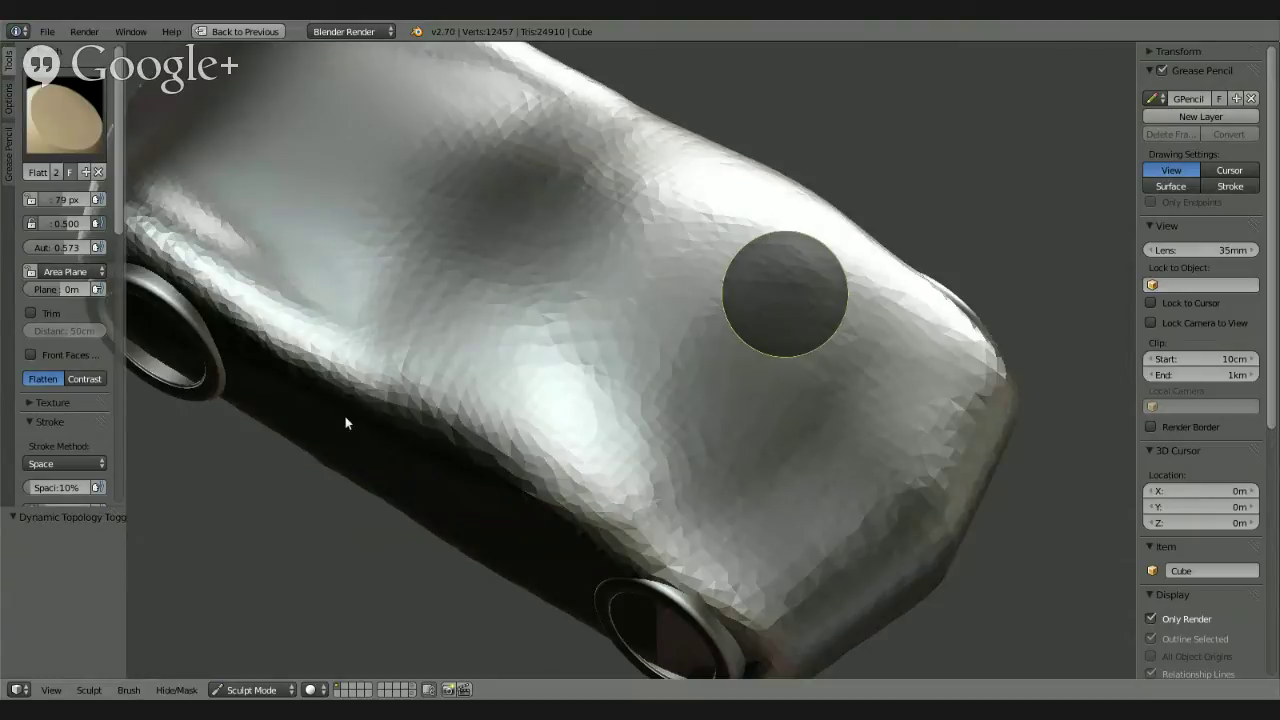
{"action": "mouse_move", "coordinate": [718, 380]}
{"action": "middle_mouse_down"}
{"action": "mouse_move", "coordinate": [638, 345]}
{"action": "mouse_move", "coordinate": [704, 293]}
{"action": "mouse_move", "coordinate": [647, 343]}
{"action": "mouse_move", "coordinate": [620, 433]}
{"action": "mouse_move", "coordinate": [586, 310]}
{"action": "mouse_move", "coordinate": [600, 449]}
{"action": "middle_mouse_up"}
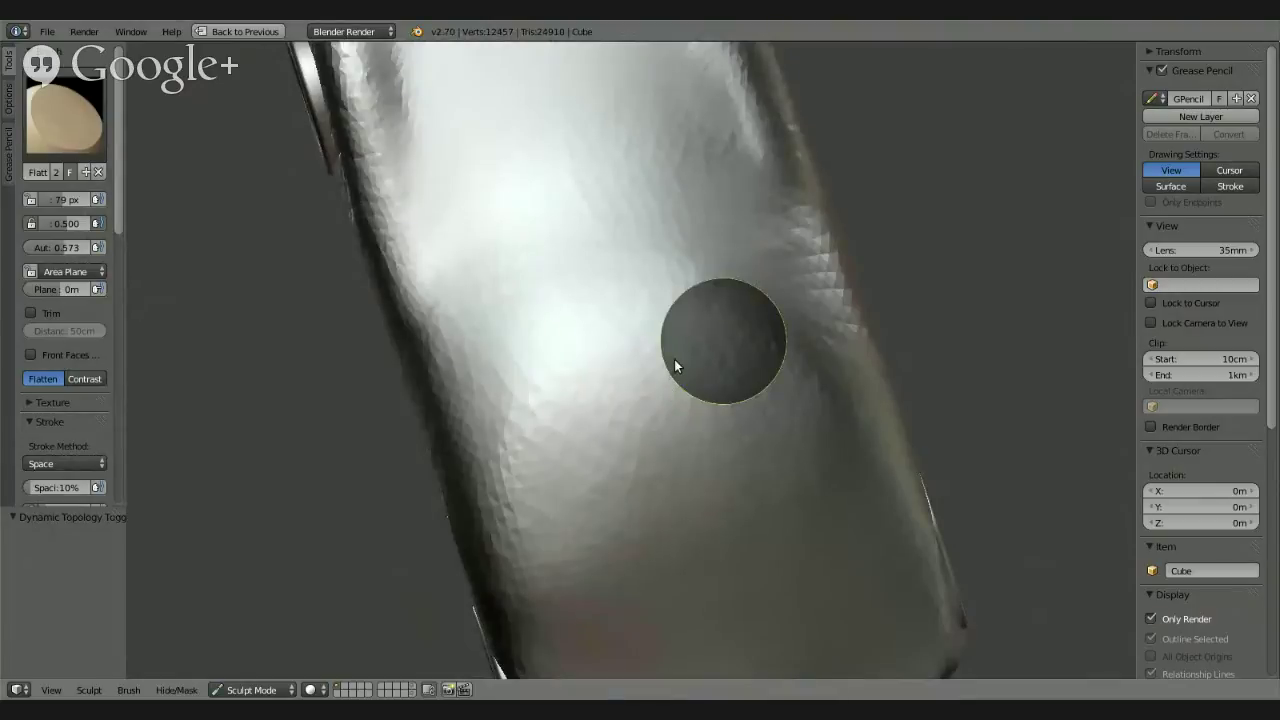
{"action": "key", "text": "KP_3"}
{"action": "mouse_move", "coordinate": [867, 217]}
{"action": "middle_mouse_down"}
{"action": "mouse_move", "coordinate": [800, 251]}
{"action": "mouse_move", "coordinate": [788, 354]}
{"action": "mouse_move", "coordinate": [831, 380]}
{"action": "mouse_move", "coordinate": [860, 370]}
{"action": "mouse_move", "coordinate": [570, 340]}
{"action": "middle_mouse_up"}
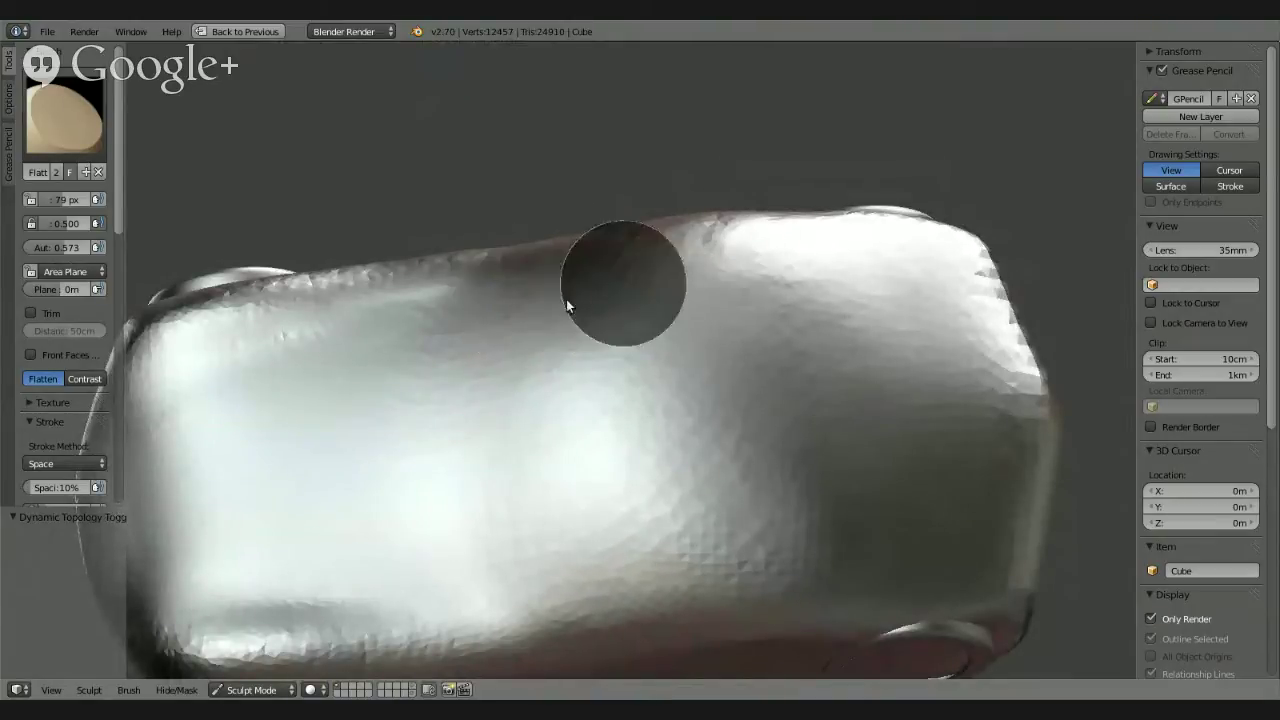
{"action": "mouse_move", "coordinate": [786, 235]}
{"action": "middle_mouse_down"}
{"action": "mouse_move", "coordinate": [651, 287]}
{"action": "mouse_move", "coordinate": [837, 136]}
{"action": "mouse_move", "coordinate": [871, 144]}
{"action": "mouse_move", "coordinate": [766, 166]}
{"action": "mouse_move", "coordinate": [771, 223]}
{"action": "mouse_move", "coordinate": [686, 297]}
{"action": "middle_mouse_up"}
{"action": "mouse_move", "coordinate": [730, 447]}
{"action": "middle_mouse_down"}
{"action": "mouse_move", "coordinate": [674, 417]}
{"action": "mouse_move", "coordinate": [574, 429]}
{"action": "middle_mouse_up"}
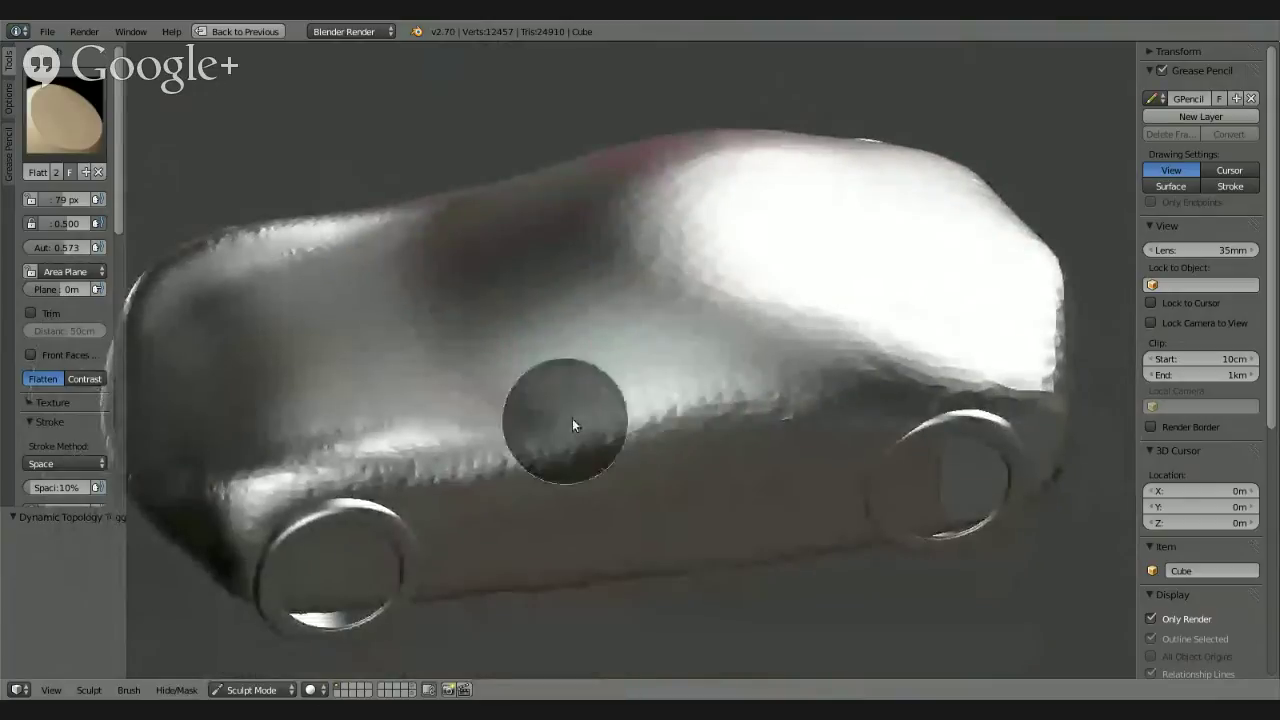
Step: Flatten the side panel between the wheels and above the rear wheel, then check it
{"action": "mouse_move", "coordinate": [505, 453]}
{"action": "left_mouse_down"}
{"action": "mouse_move", "coordinate": [774, 400]}
{"action": "mouse_move", "coordinate": [643, 420]}
{"action": "mouse_move", "coordinate": [792, 378]}
{"action": "mouse_move", "coordinate": [541, 436]}
{"action": "left_mouse_up"}
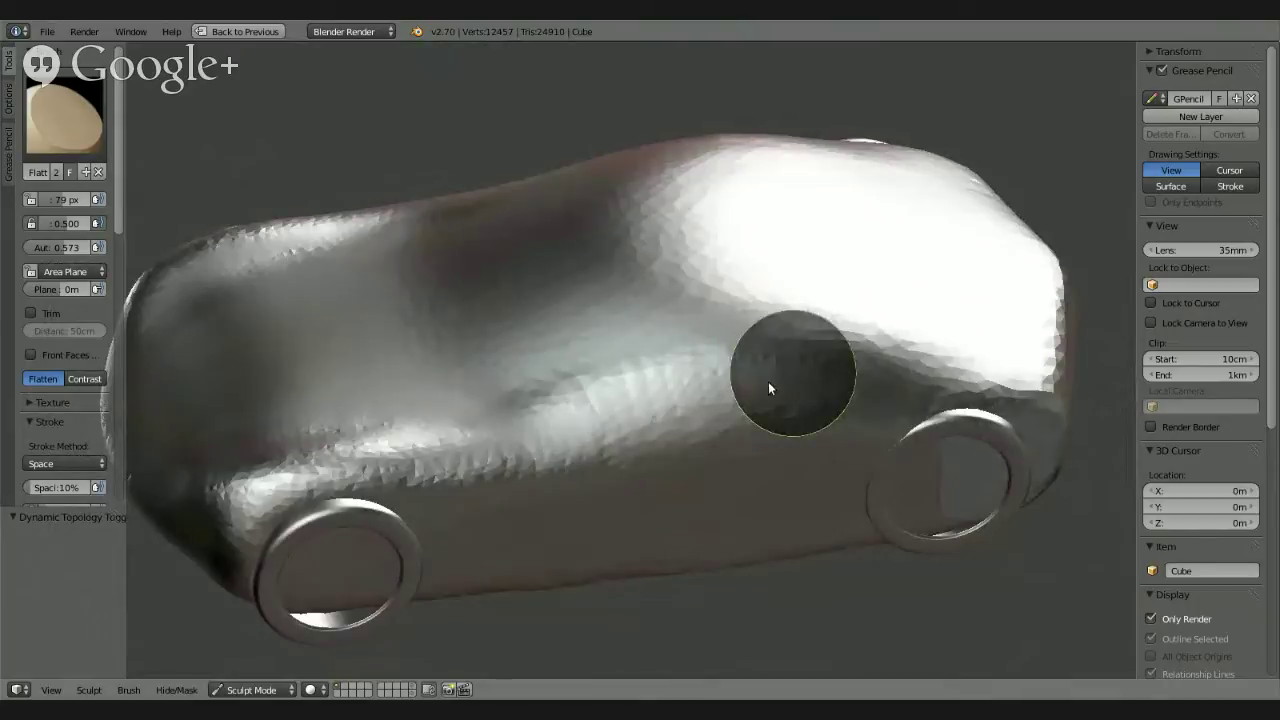
{"action": "left_click_drag", "start_coordinate": [743, 415], "coordinate": [735, 414]}
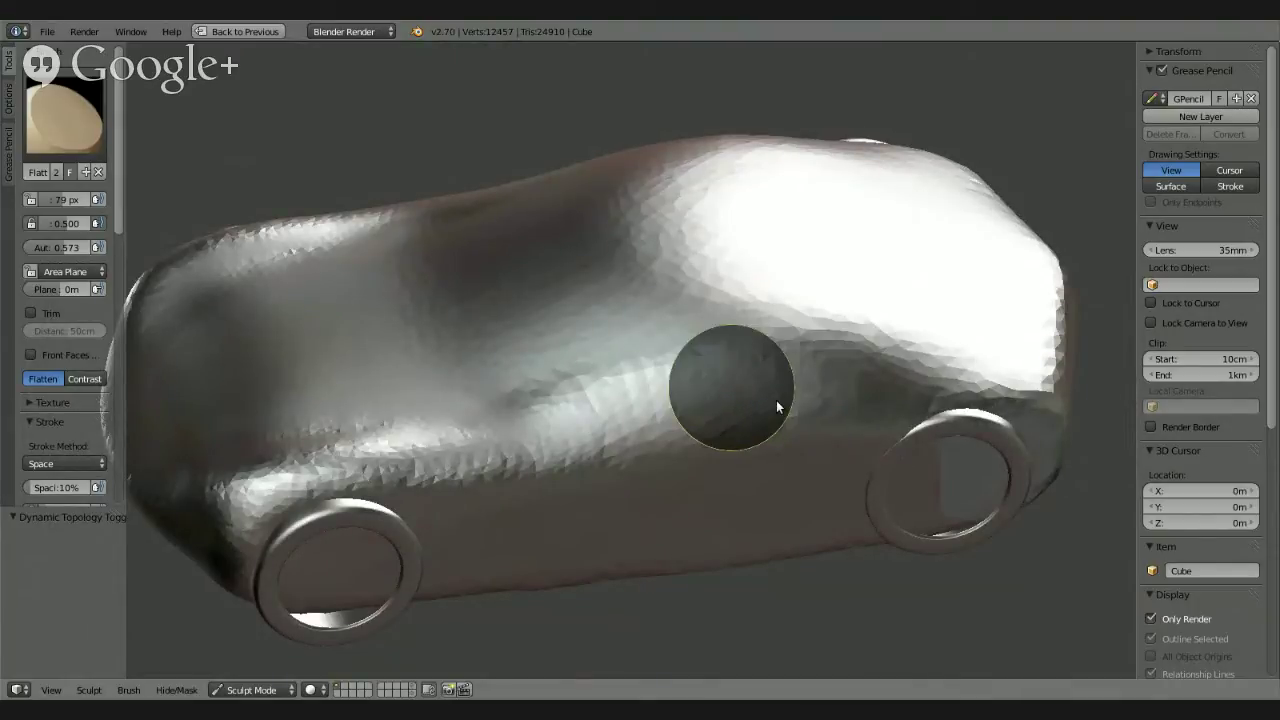
{"action": "mouse_move", "coordinate": [809, 407]}
{"action": "middle_mouse_down"}
{"action": "mouse_move", "coordinate": [764, 444]}
{"action": "mouse_move", "coordinate": [731, 362]}
{"action": "mouse_move", "coordinate": [668, 332]}
{"action": "mouse_move", "coordinate": [500, 360]}
{"action": "mouse_move", "coordinate": [786, 437]}
{"action": "mouse_move", "coordinate": [578, 469]}
{"action": "middle_mouse_up"}
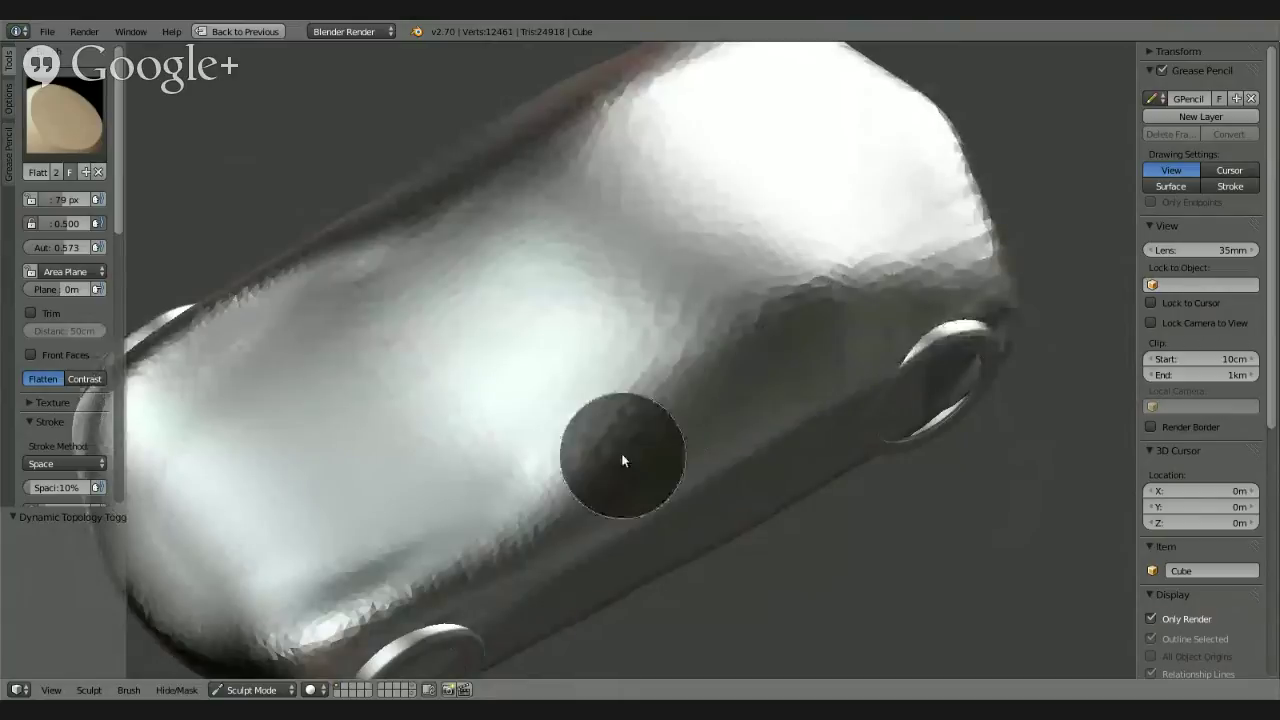
{"action": "mouse_move", "coordinate": [614, 457]}
{"action": "middle_mouse_down"}
{"action": "mouse_move", "coordinate": [659, 366]}
{"action": "mouse_move", "coordinate": [372, 580]}
{"action": "middle_mouse_up"}
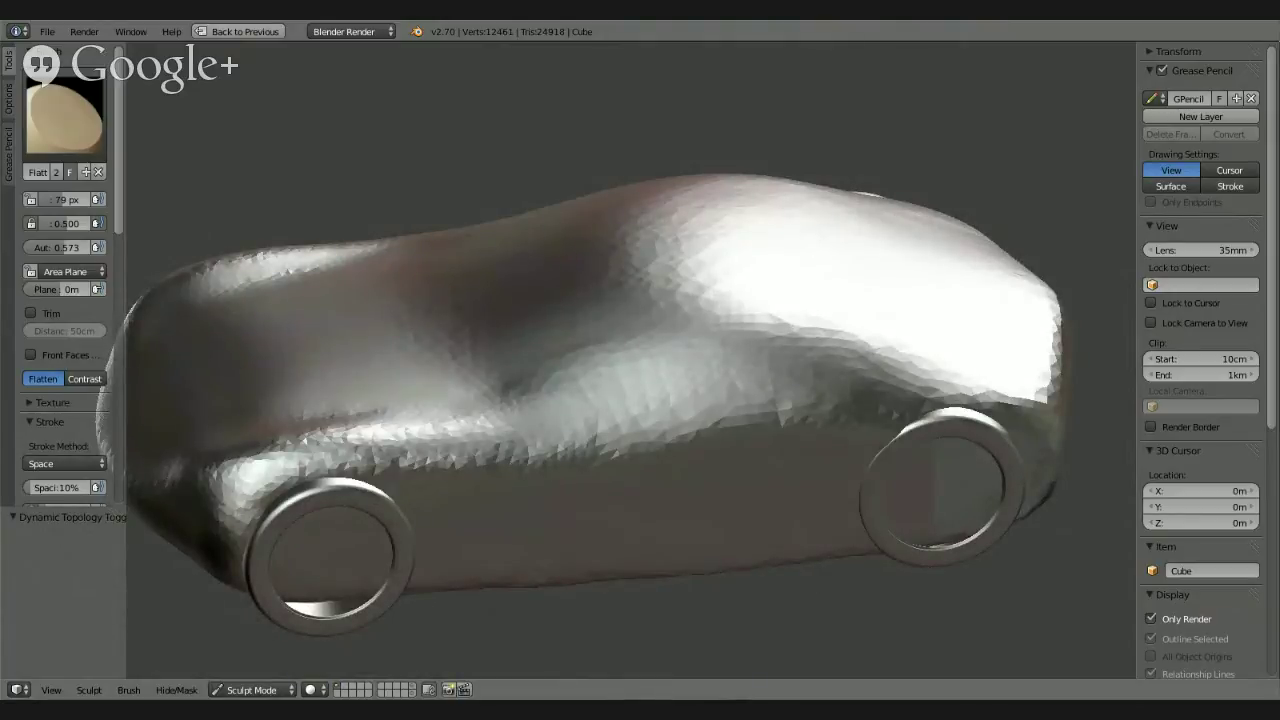
{"action": "mouse_move", "coordinate": [939, 480]}
{"action": "middle_mouse_down"}
{"action": "mouse_move", "coordinate": [742, 504]}
{"action": "mouse_move", "coordinate": [903, 541]}
{"action": "mouse_move", "coordinate": [1000, 414]}
{"action": "mouse_move", "coordinate": [871, 434]}
{"action": "mouse_move", "coordinate": [874, 466]}
{"action": "mouse_move", "coordinate": [911, 422]}
{"action": "mouse_move", "coordinate": [1031, 380]}
{"action": "mouse_move", "coordinate": [862, 398]}
{"action": "mouse_move", "coordinate": [875, 396]}
{"action": "middle_mouse_up"}
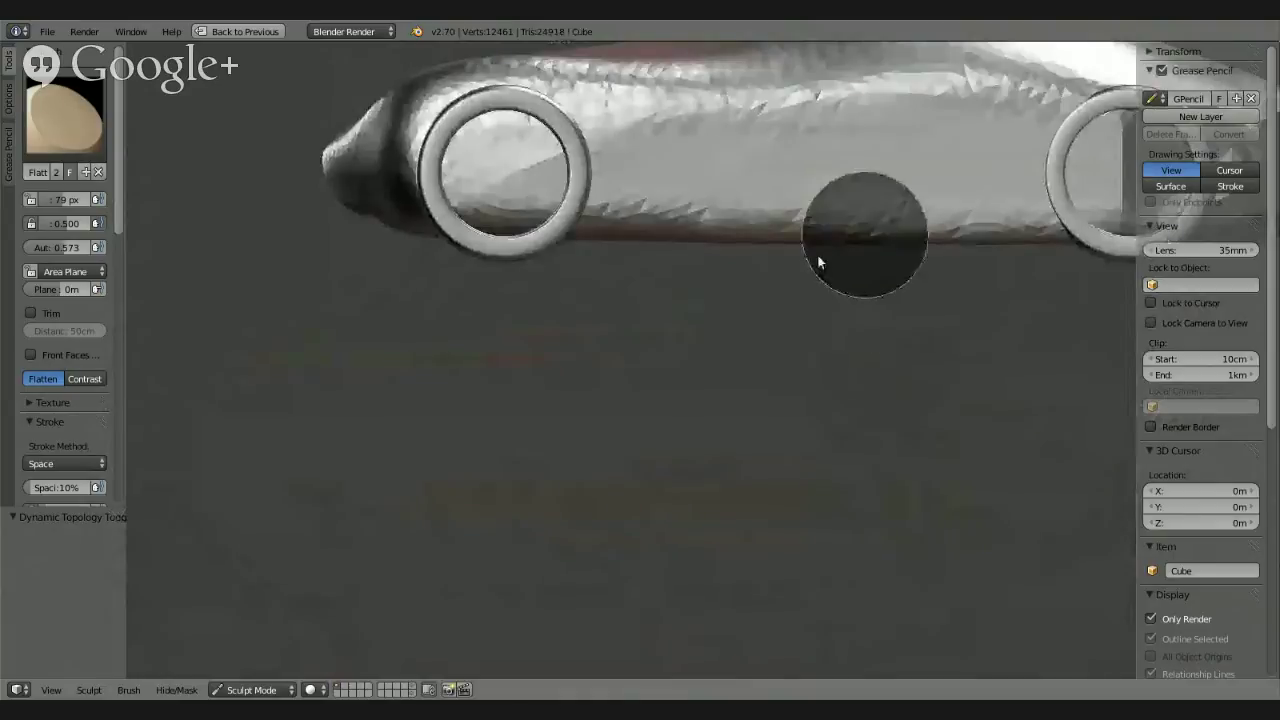
{"action": "mouse_move", "coordinate": [817, 262]}
{"action": "middle_mouse_down"}
{"action": "mouse_move", "coordinate": [646, 486]}
{"action": "mouse_move", "coordinate": [640, 443]}
{"action": "mouse_move", "coordinate": [688, 434]}
{"action": "mouse_move", "coordinate": [663, 520]}
{"action": "mouse_move", "coordinate": [577, 622]}
{"action": "mouse_move", "coordinate": [557, 620]}
{"action": "mouse_move", "coordinate": [614, 463]}
{"action": "mouse_move", "coordinate": [451, 349]}
{"action": "middle_mouse_up"}
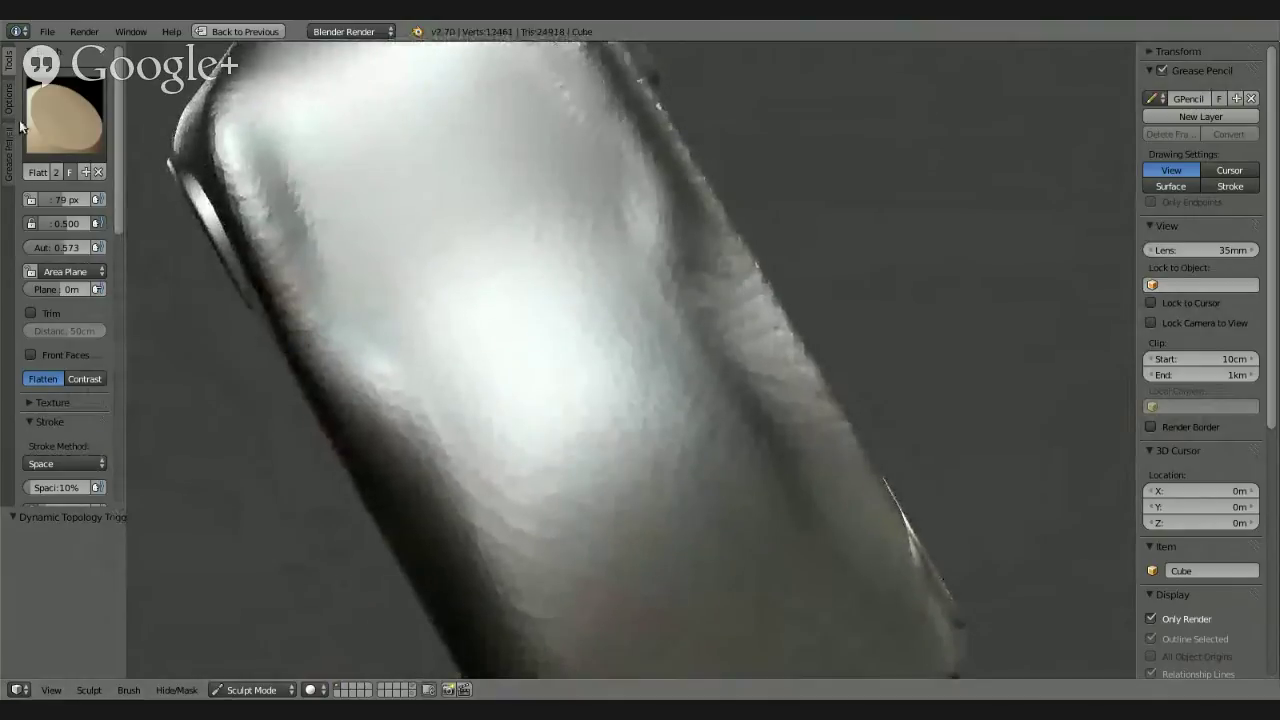
Step: Pick the Scrape brush and scrape down a patch of the car's top surface
{"action": "left_click", "coordinate": [63, 115]}
{"action": "left_click", "coordinate": [442, 272]}
{"action": "mouse_move", "coordinate": [647, 345]}
{"action": "middle_mouse_down"}
{"action": "mouse_move", "coordinate": [658, 472]}
{"action": "mouse_move", "coordinate": [663, 443]}
{"action": "mouse_move", "coordinate": [617, 471]}
{"action": "mouse_move", "coordinate": [500, 503]}
{"action": "middle_mouse_up"}
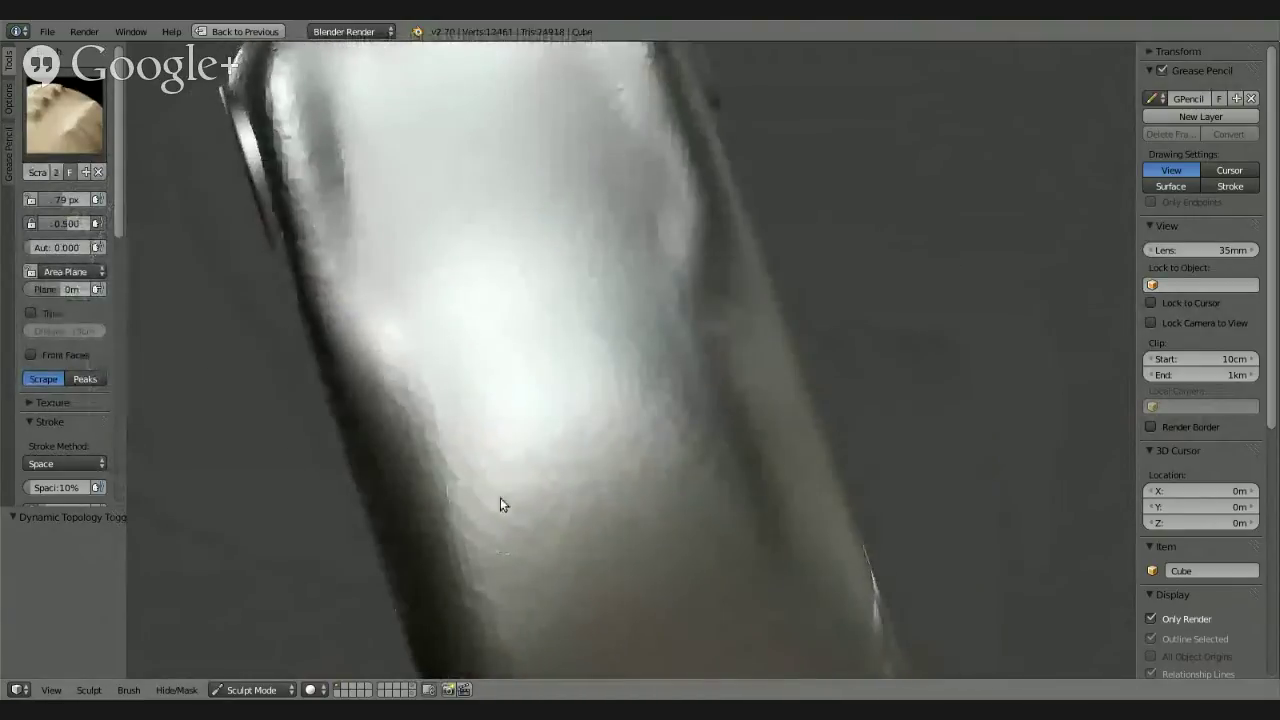
{"action": "mouse_move", "coordinate": [507, 474]}
{"action": "left_mouse_down"}
{"action": "mouse_move", "coordinate": [509, 487]}
{"action": "mouse_move", "coordinate": [633, 436]}
{"action": "mouse_move", "coordinate": [677, 463]}
{"action": "mouse_move", "coordinate": [571, 563]}
{"action": "mouse_move", "coordinate": [666, 489]}
{"action": "mouse_move", "coordinate": [534, 505]}
{"action": "mouse_move", "coordinate": [514, 478]}
{"action": "left_mouse_up"}
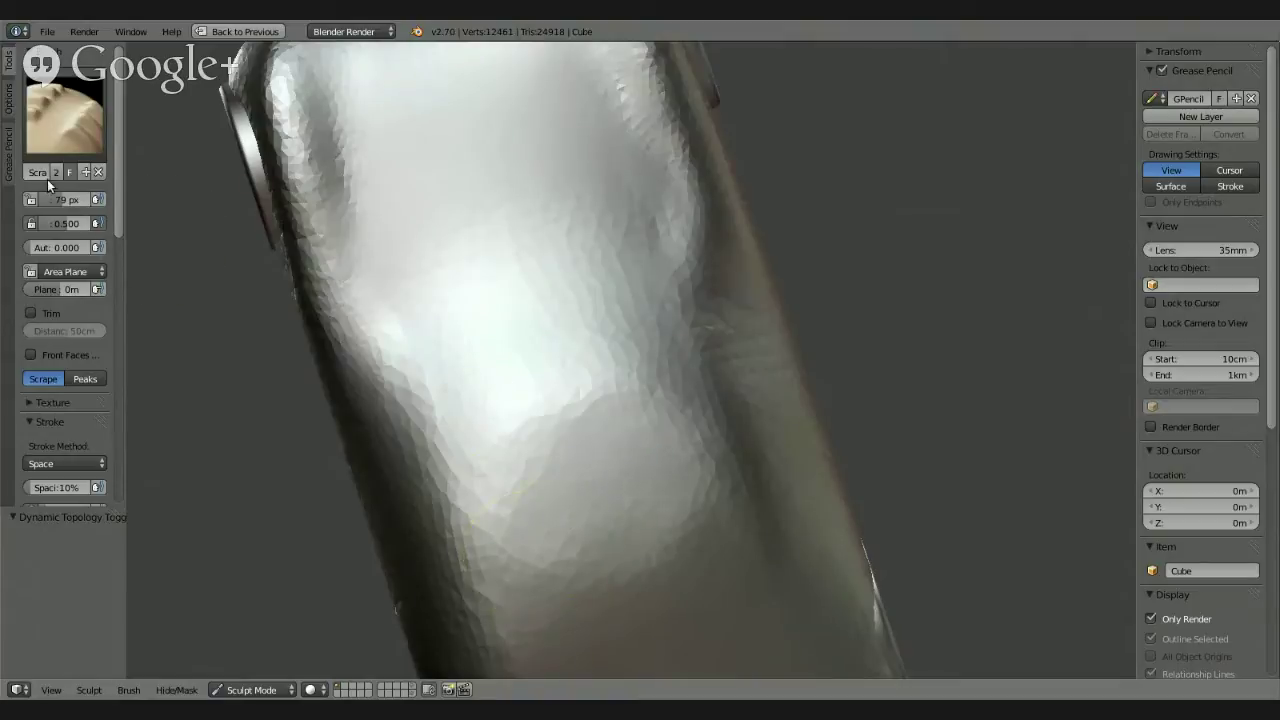
Step: Enable the brush's alpha overlay in the display options, then return to brush settings
{"action": "left_click", "coordinate": [9, 96]}
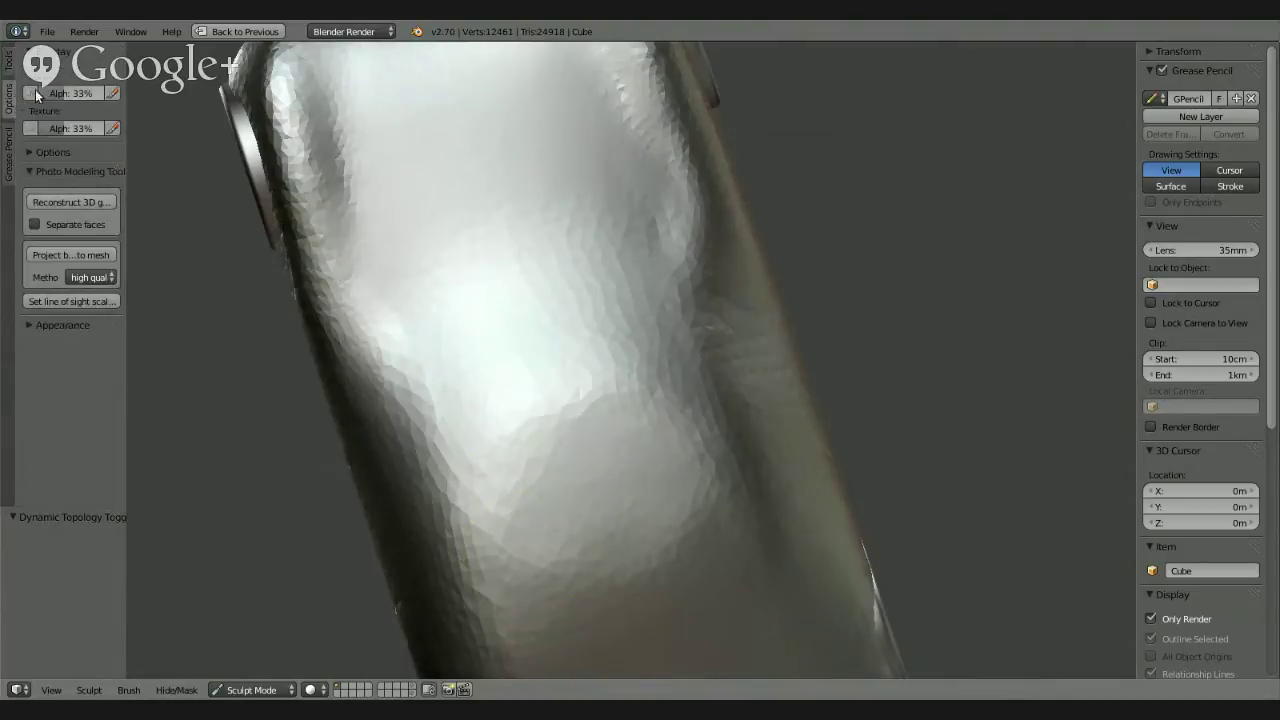
{"action": "left_click", "coordinate": [36, 93]}
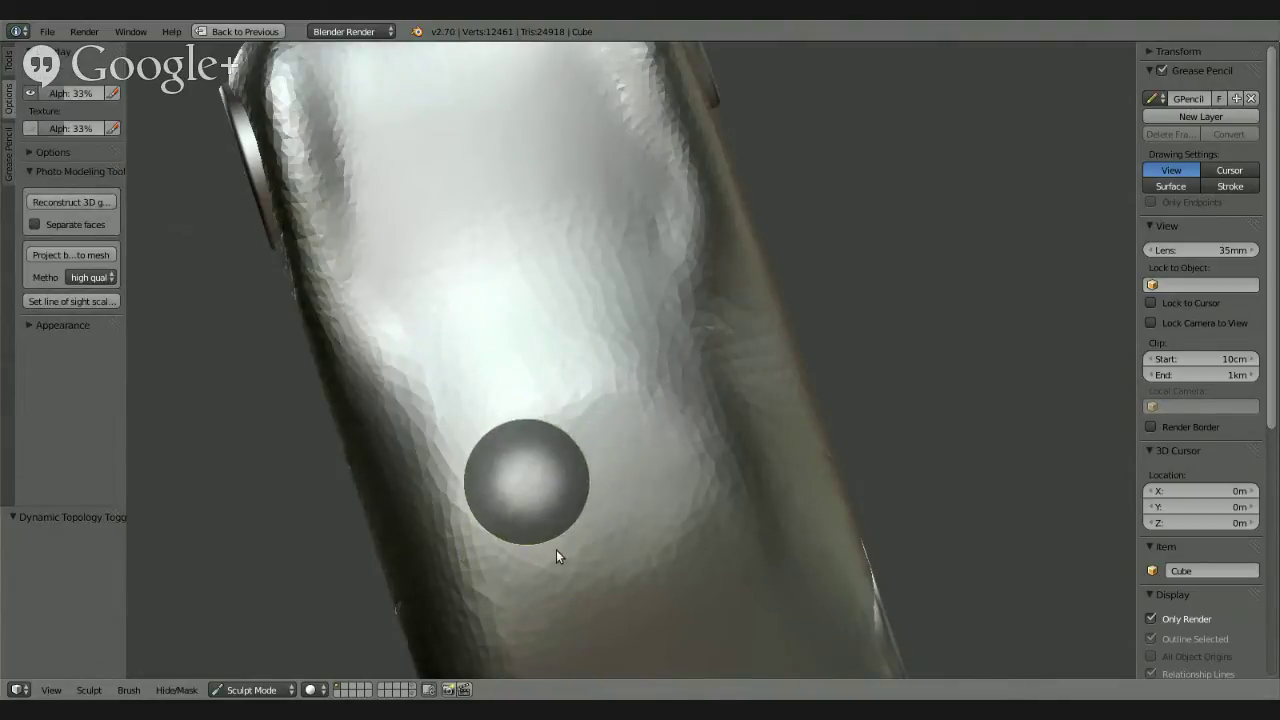
{"action": "mouse_move", "coordinate": [556, 549]}
{"action": "middle_mouse_down"}
{"action": "mouse_move", "coordinate": [820, 266]}
{"action": "mouse_move", "coordinate": [634, 431]}
{"action": "mouse_move", "coordinate": [506, 506]}
{"action": "middle_mouse_up"}
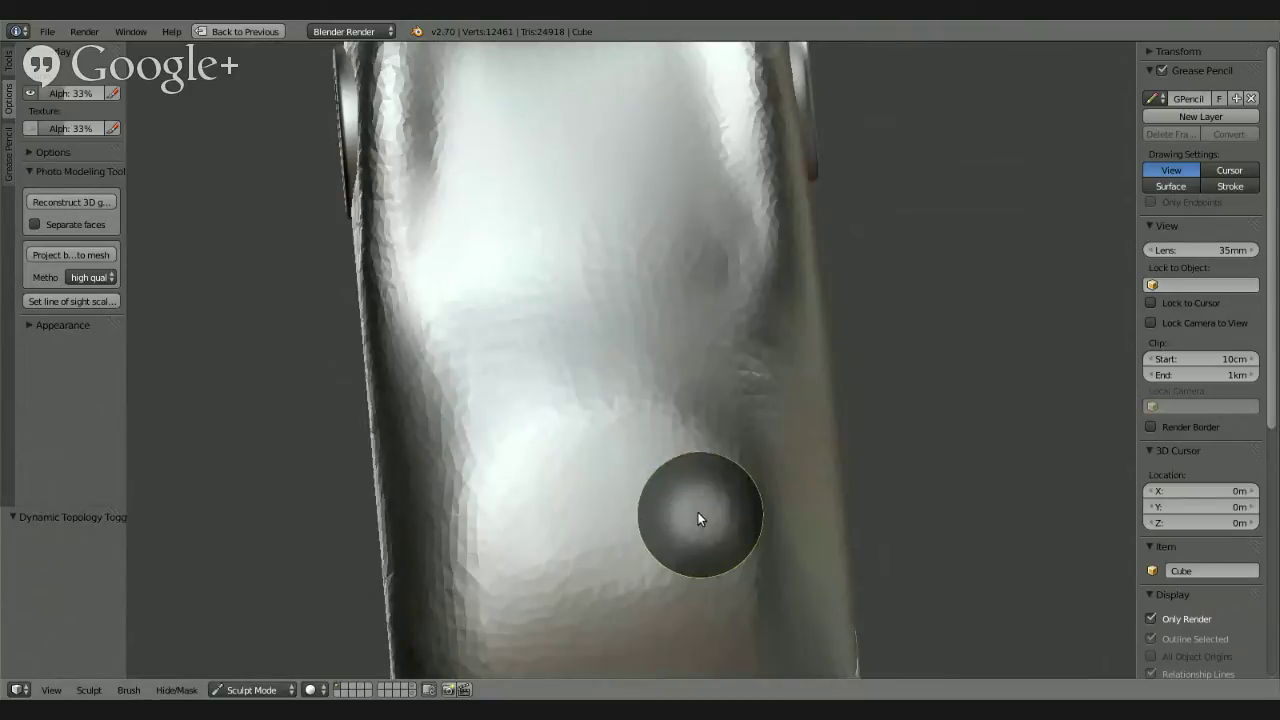
{"action": "left_click", "coordinate": [620, 510]}
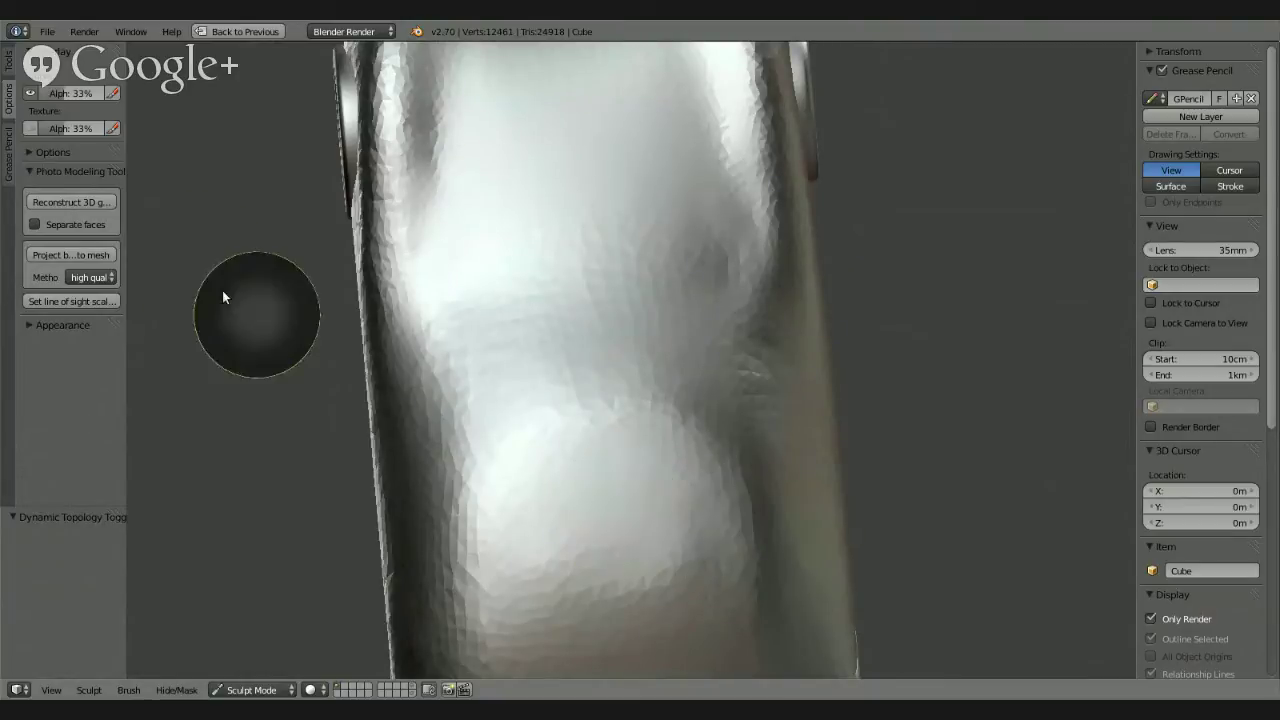
{"action": "left_click", "coordinate": [28, 168]}
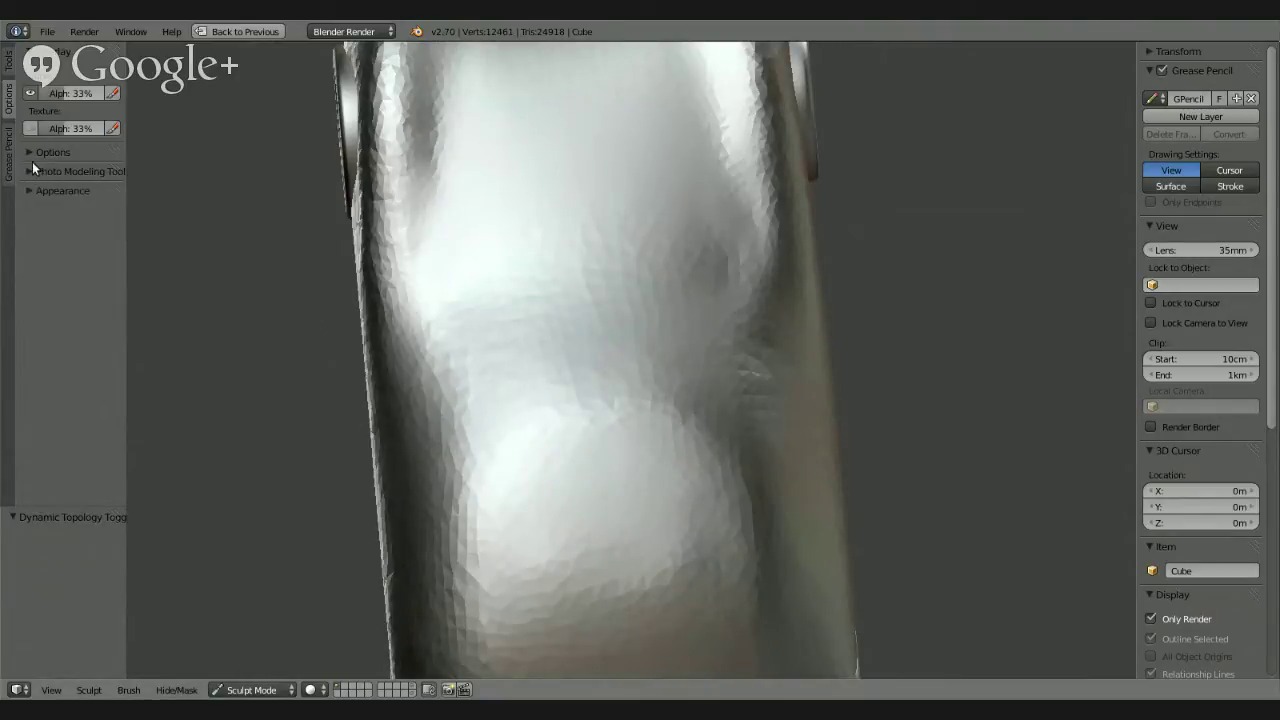
{"action": "left_click", "coordinate": [8, 64]}
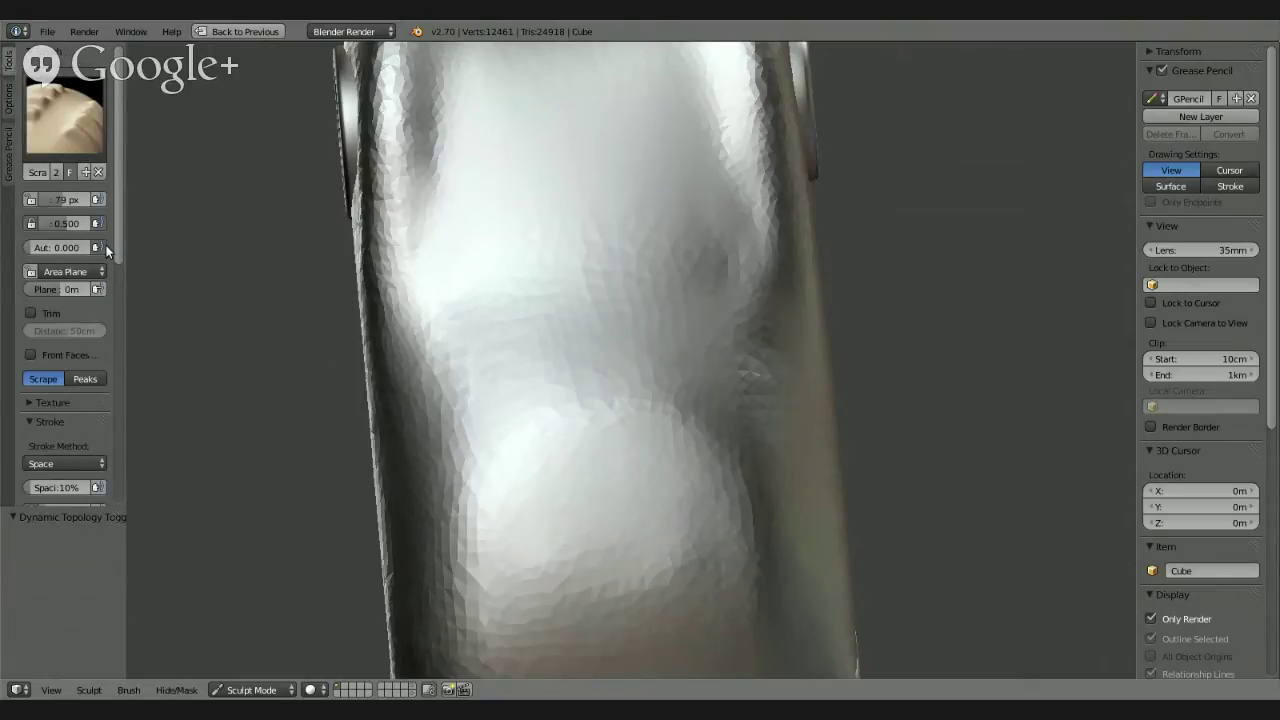
Step: Delete falloff curve points and drag the left endpoint to make a flat-topped curve
{"action": "left_click_drag", "start_coordinate": [118, 248], "coordinate": [116, 358]}
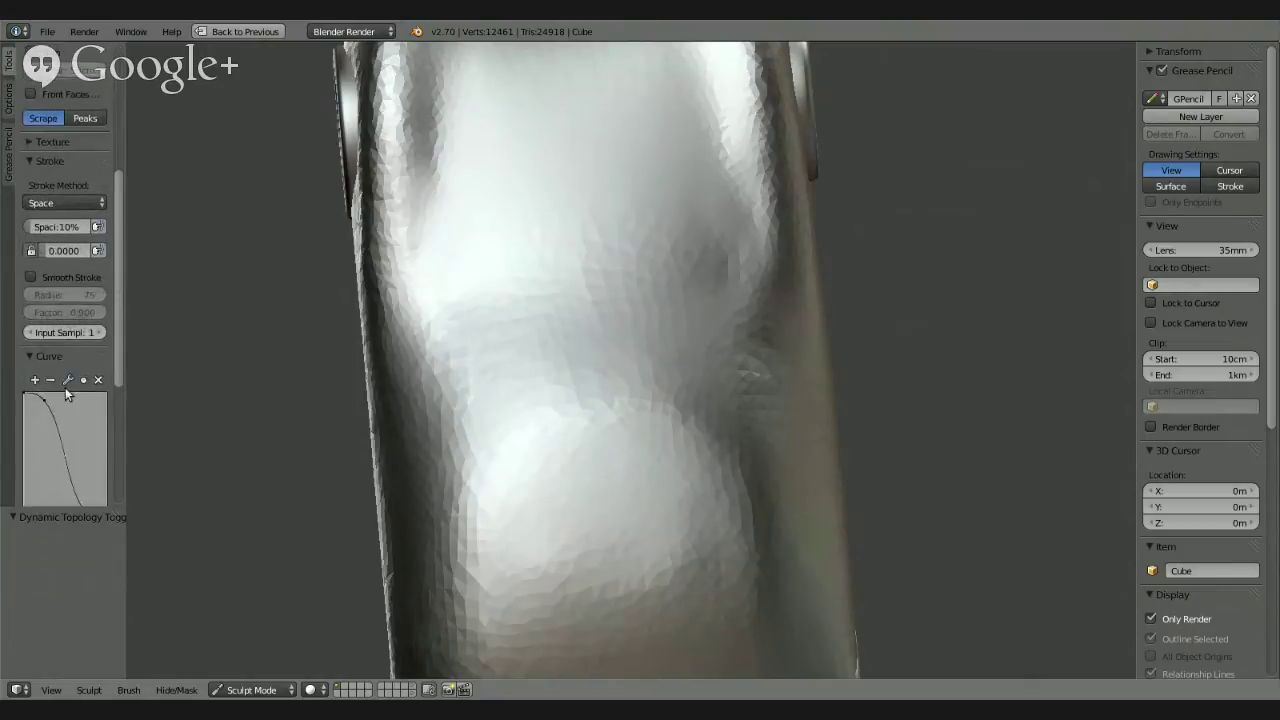
{"action": "left_click", "coordinate": [99, 381]}
{"action": "left_click", "coordinate": [84, 380]}
{"action": "scroll", "coordinate": [110, 385], "scroll_direction": "down", "scroll_amount": 3}
{"action": "left_click", "coordinate": [90, 400]}
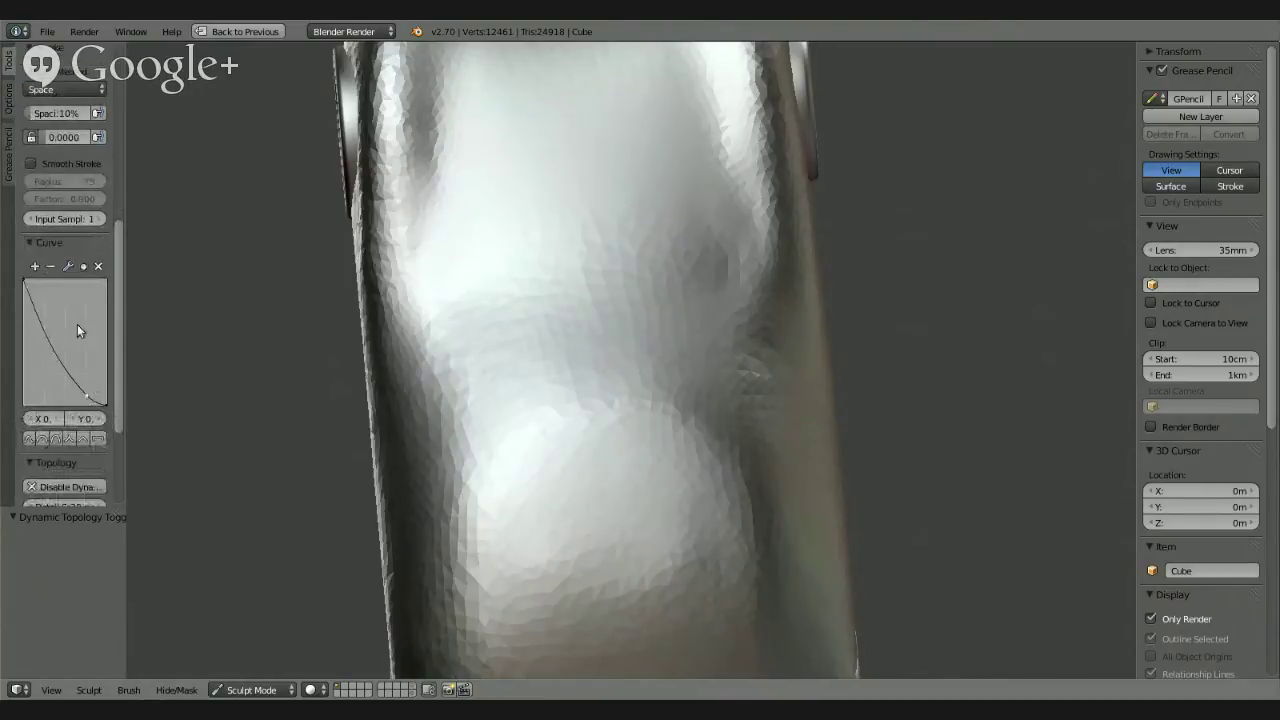
{"action": "left_click", "coordinate": [99, 267]}
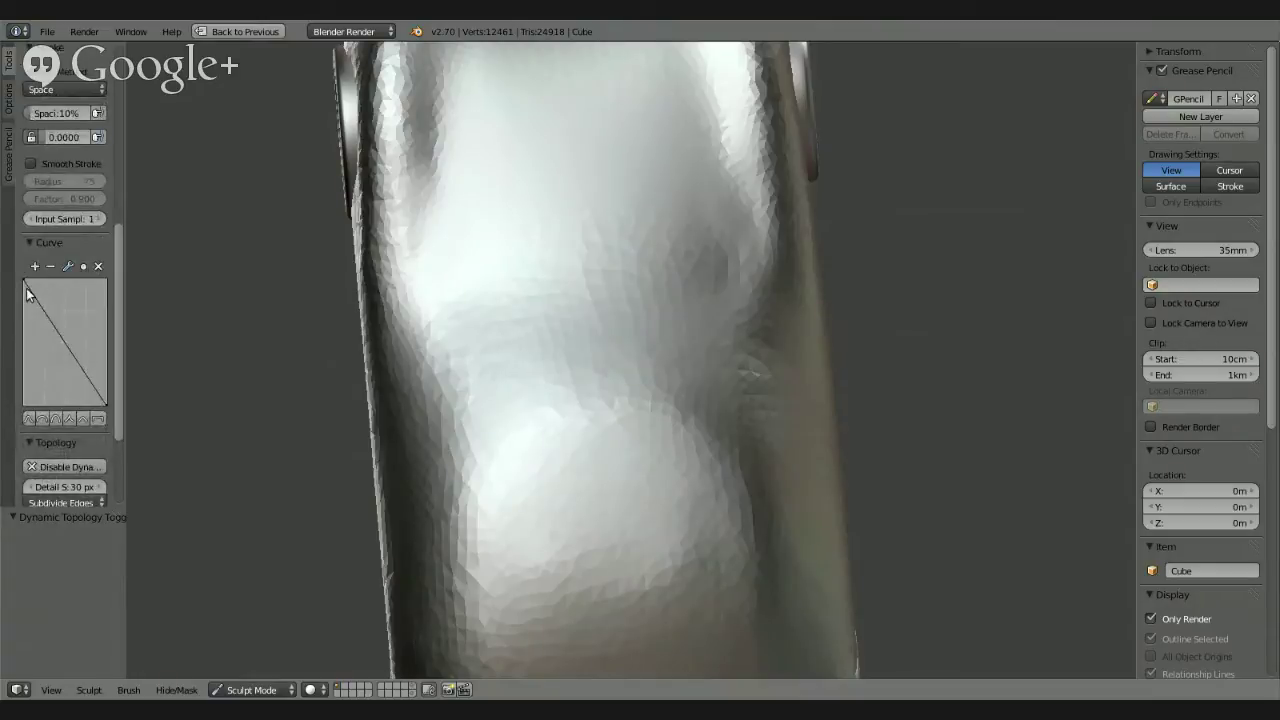
{"action": "mouse_move", "coordinate": [25, 289]}
{"action": "left_mouse_down"}
{"action": "mouse_move", "coordinate": [41, 290]}
{"action": "mouse_move", "coordinate": [83, 358]}
{"action": "left_mouse_up"}
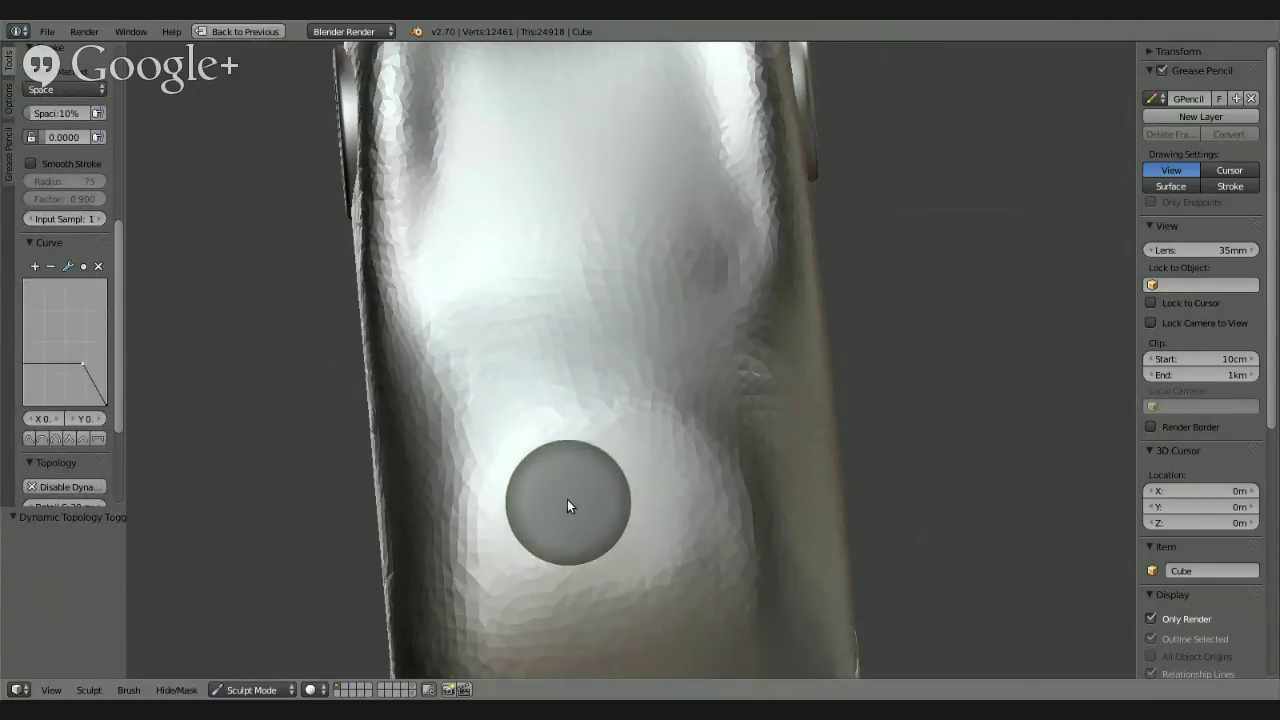
Step: Scrape the top surface and rounded front end, then flatten a patch of the body side
{"action": "mouse_move", "coordinate": [560, 529]}
{"action": "middle_mouse_down"}
{"action": "mouse_move", "coordinate": [531, 394]}
{"action": "mouse_move", "coordinate": [583, 371]}
{"action": "mouse_move", "coordinate": [644, 518]}
{"action": "middle_mouse_up"}
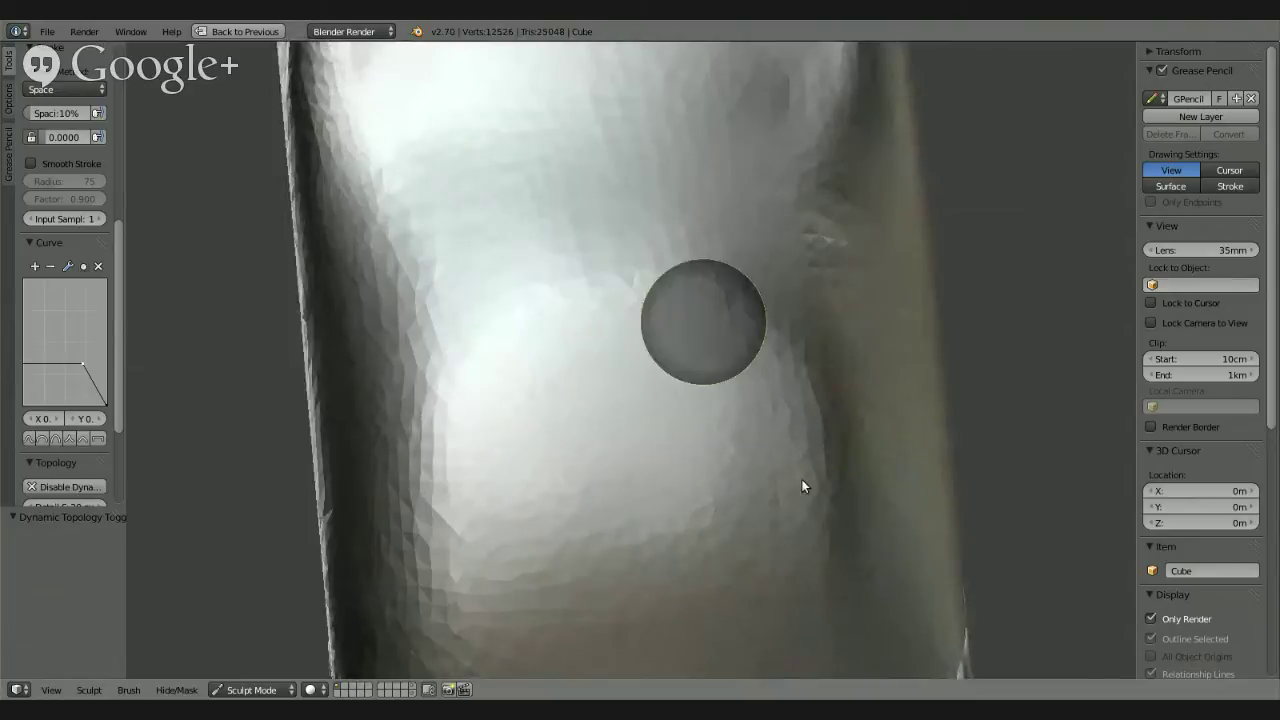
{"action": "left_click_drag", "start_coordinate": [783, 503], "coordinate": [706, 489]}
{"action": "mouse_move", "coordinate": [510, 395]}
{"action": "middle_mouse_down"}
{"action": "mouse_move", "coordinate": [443, 300]}
{"action": "mouse_move", "coordinate": [371, 286]}
{"action": "mouse_move", "coordinate": [414, 274]}
{"action": "mouse_move", "coordinate": [447, 286]}
{"action": "mouse_move", "coordinate": [586, 443]}
{"action": "mouse_move", "coordinate": [700, 414]}
{"action": "mouse_move", "coordinate": [703, 398]}
{"action": "mouse_move", "coordinate": [597, 351]}
{"action": "mouse_move", "coordinate": [651, 357]}
{"action": "middle_mouse_up"}
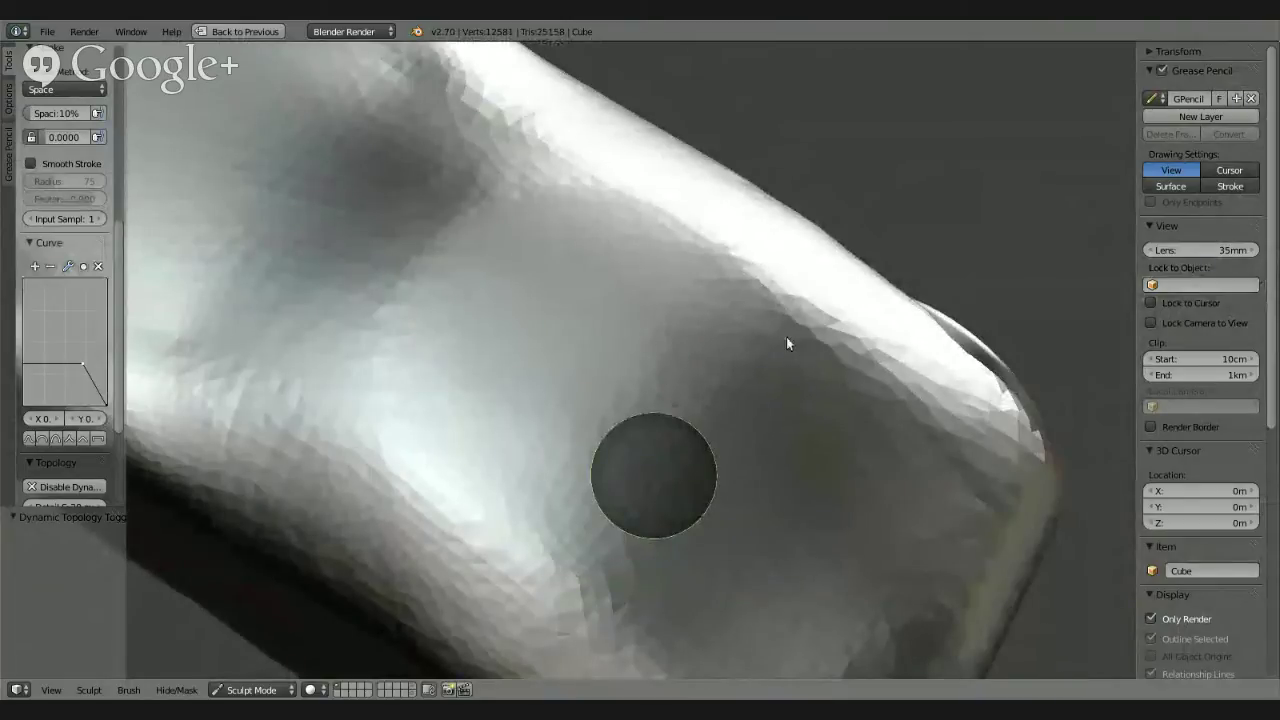
{"action": "mouse_move", "coordinate": [689, 329]}
{"action": "left_mouse_down"}
{"action": "mouse_move", "coordinate": [642, 351]}
{"action": "mouse_move", "coordinate": [533, 490]}
{"action": "mouse_move", "coordinate": [602, 441]}
{"action": "left_mouse_up"}
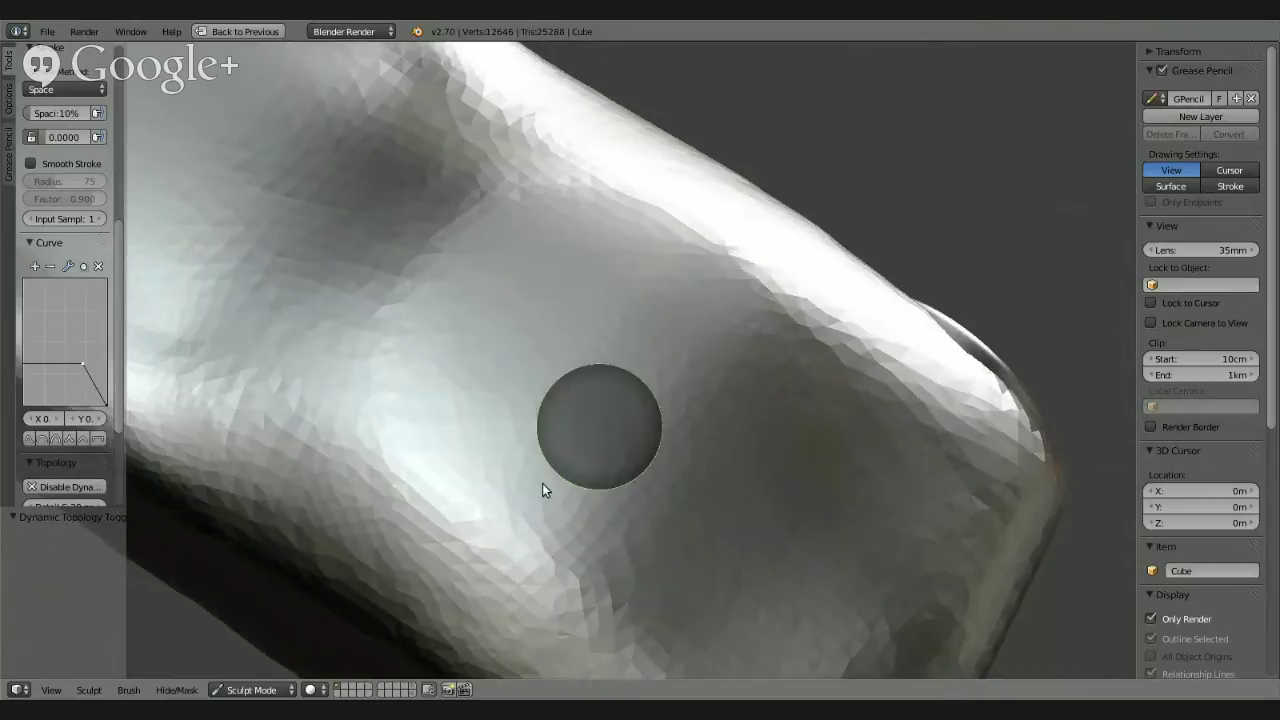
{"action": "mouse_move", "coordinate": [651, 445]}
{"action": "middle_mouse_down"}
{"action": "mouse_move", "coordinate": [514, 294]}
{"action": "mouse_move", "coordinate": [451, 320]}
{"action": "mouse_move", "coordinate": [414, 420]}
{"action": "mouse_move", "coordinate": [482, 414]}
{"action": "middle_mouse_up"}
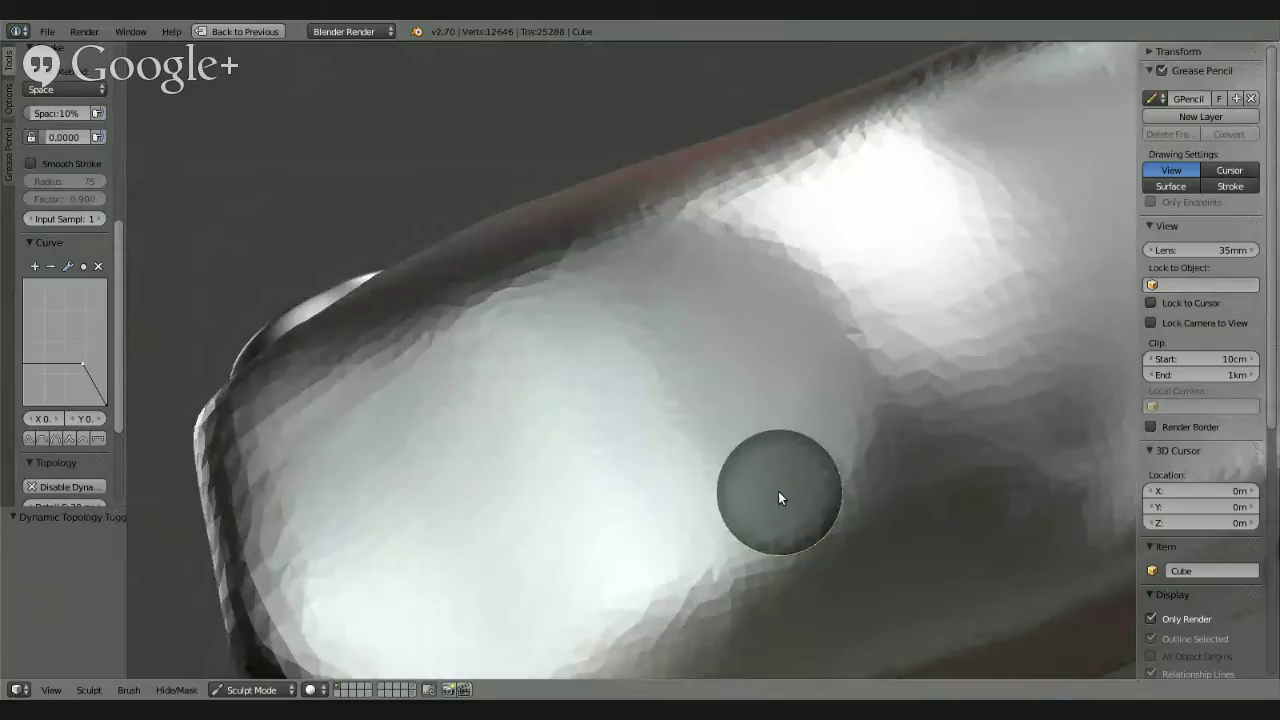
{"action": "mouse_move", "coordinate": [677, 433]}
{"action": "middle_mouse_down"}
{"action": "mouse_move", "coordinate": [603, 382]}
{"action": "mouse_move", "coordinate": [617, 320]}
{"action": "mouse_move", "coordinate": [594, 314]}
{"action": "mouse_move", "coordinate": [677, 374]}
{"action": "mouse_move", "coordinate": [826, 434]}
{"action": "mouse_move", "coordinate": [1014, 340]}
{"action": "mouse_move", "coordinate": [834, 431]}
{"action": "mouse_move", "coordinate": [746, 426]}
{"action": "mouse_move", "coordinate": [618, 498]}
{"action": "mouse_move", "coordinate": [543, 466]}
{"action": "mouse_move", "coordinate": [606, 466]}
{"action": "middle_mouse_up"}
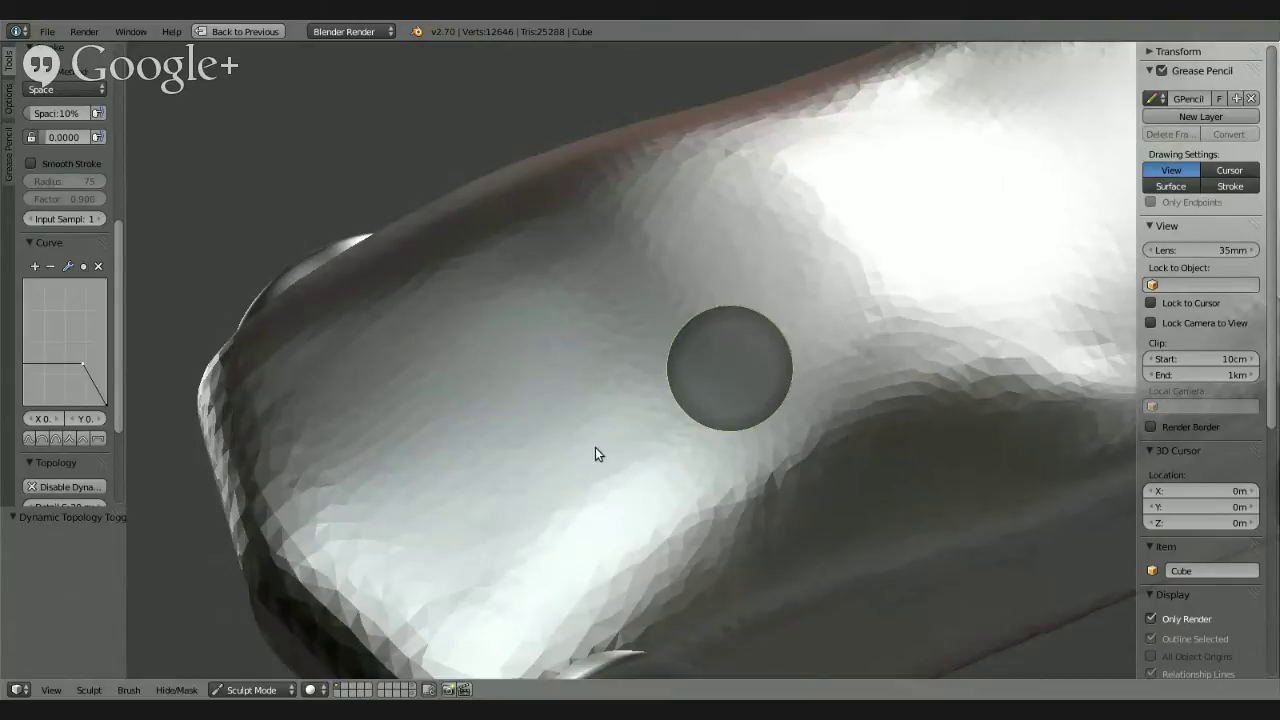
{"action": "left_click_drag", "start_coordinate": [670, 414], "coordinate": [720, 380]}
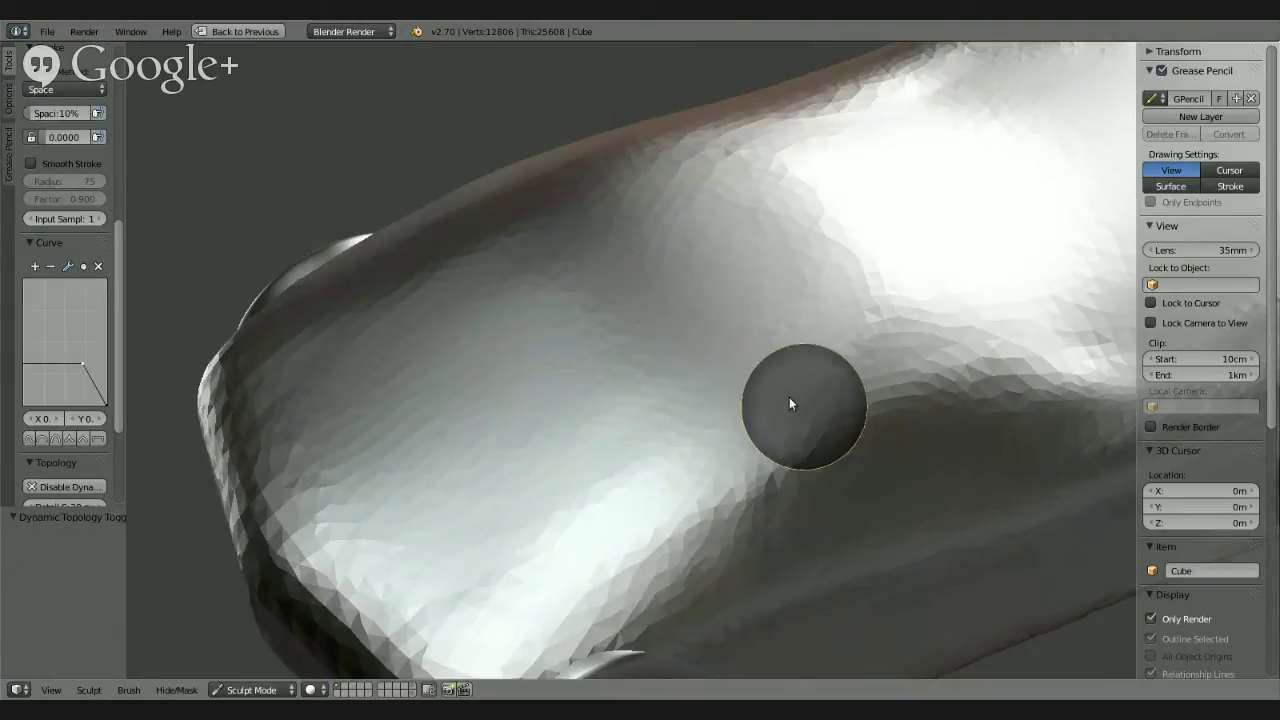
{"action": "mouse_move", "coordinate": [789, 397]}
{"action": "middle_mouse_down"}
{"action": "mouse_move", "coordinate": [627, 276]}
{"action": "mouse_move", "coordinate": [928, 346]}
{"action": "mouse_move", "coordinate": [775, 423]}
{"action": "middle_mouse_up"}
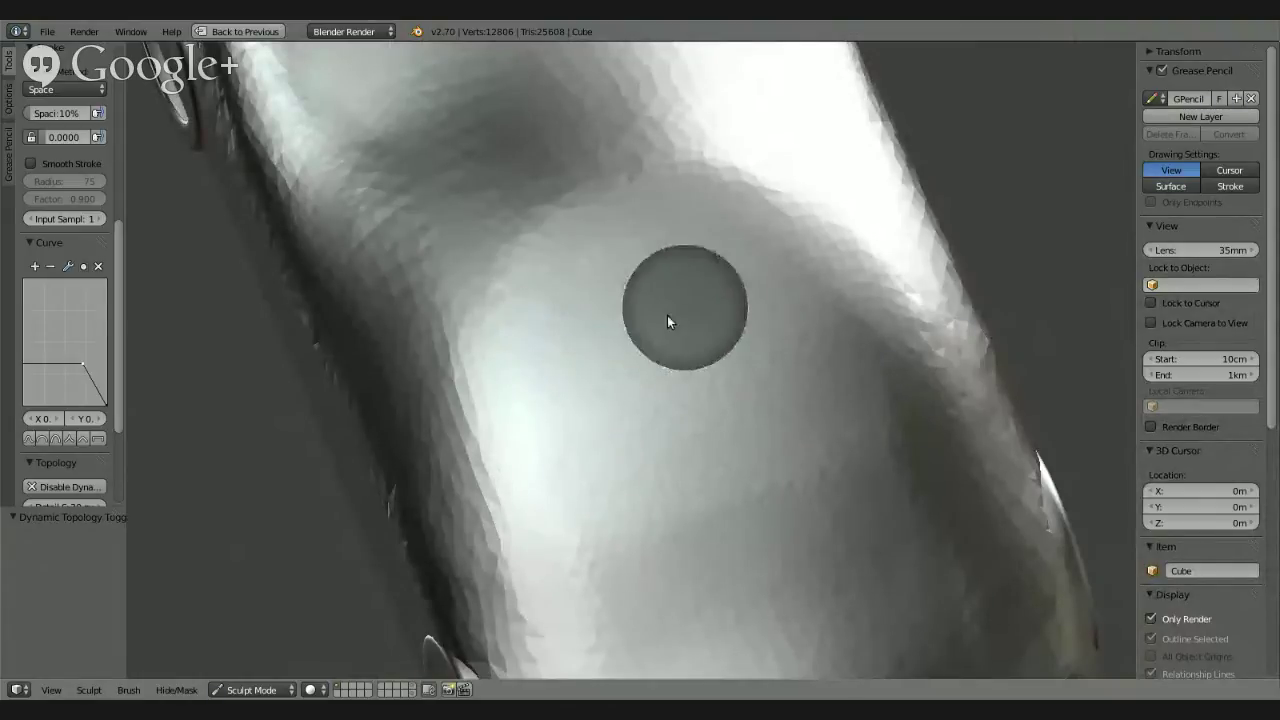
{"action": "mouse_move", "coordinate": [667, 318]}
{"action": "middle_mouse_down"}
{"action": "mouse_move", "coordinate": [594, 206]}
{"action": "mouse_move", "coordinate": [468, 188]}
{"action": "mouse_move", "coordinate": [705, 315]}
{"action": "middle_mouse_up"}
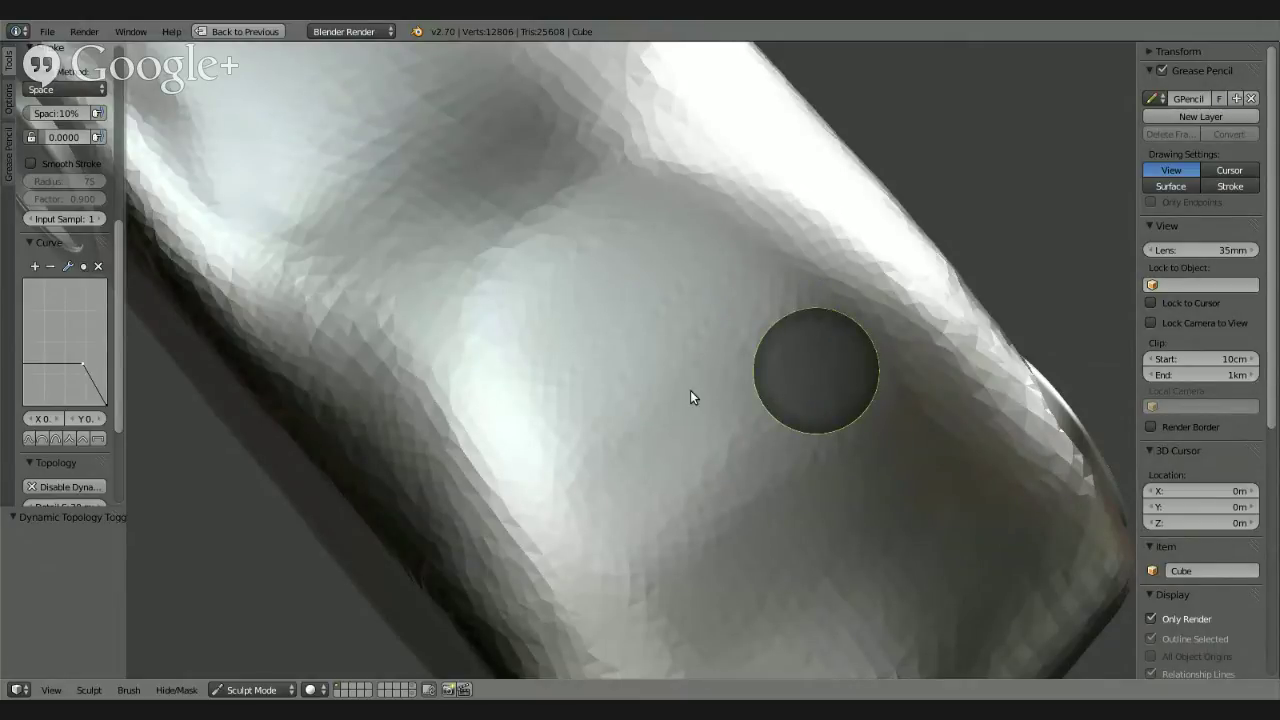
{"action": "mouse_move", "coordinate": [690, 397]}
{"action": "middle_mouse_down"}
{"action": "mouse_move", "coordinate": [686, 480]}
{"action": "mouse_move", "coordinate": [643, 326]}
{"action": "mouse_move", "coordinate": [502, 362]}
{"action": "mouse_move", "coordinate": [645, 400]}
{"action": "middle_mouse_up"}
{"action": "key", "text": "KP_8"}
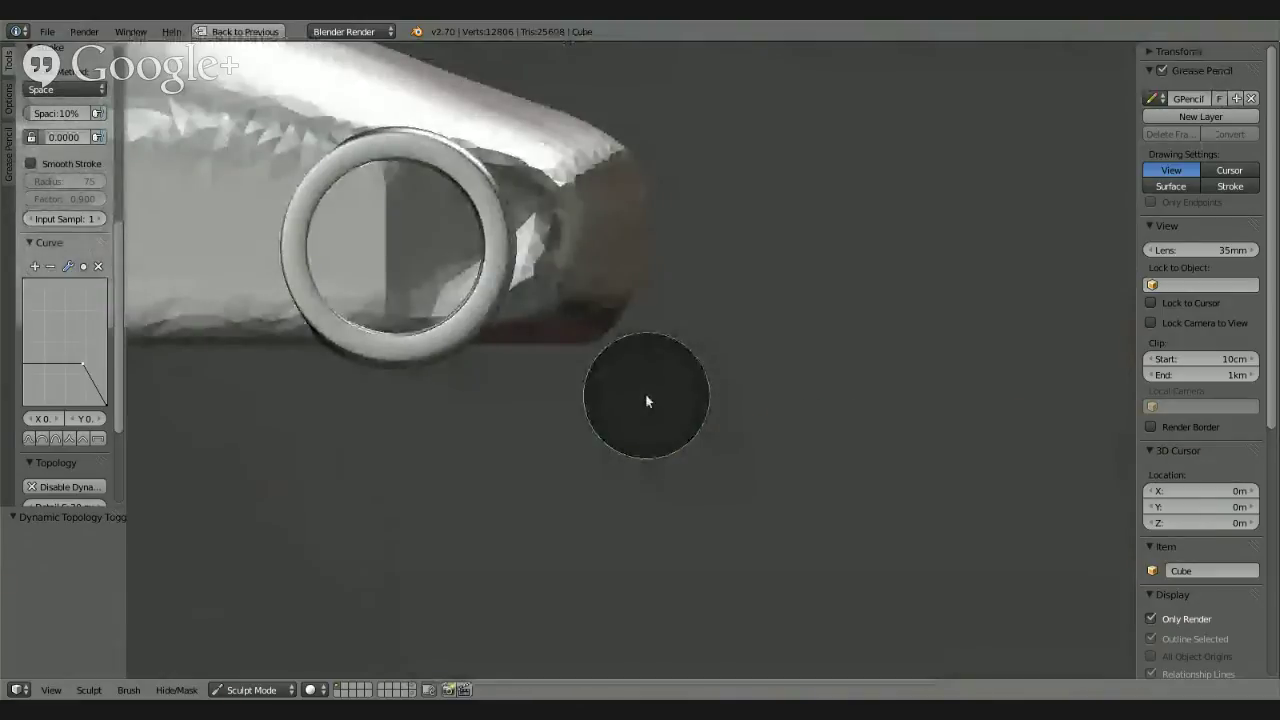
{"action": "middle_click_drag", "start_coordinate": [528, 314], "coordinate": [734, 506], "text": "shift"}
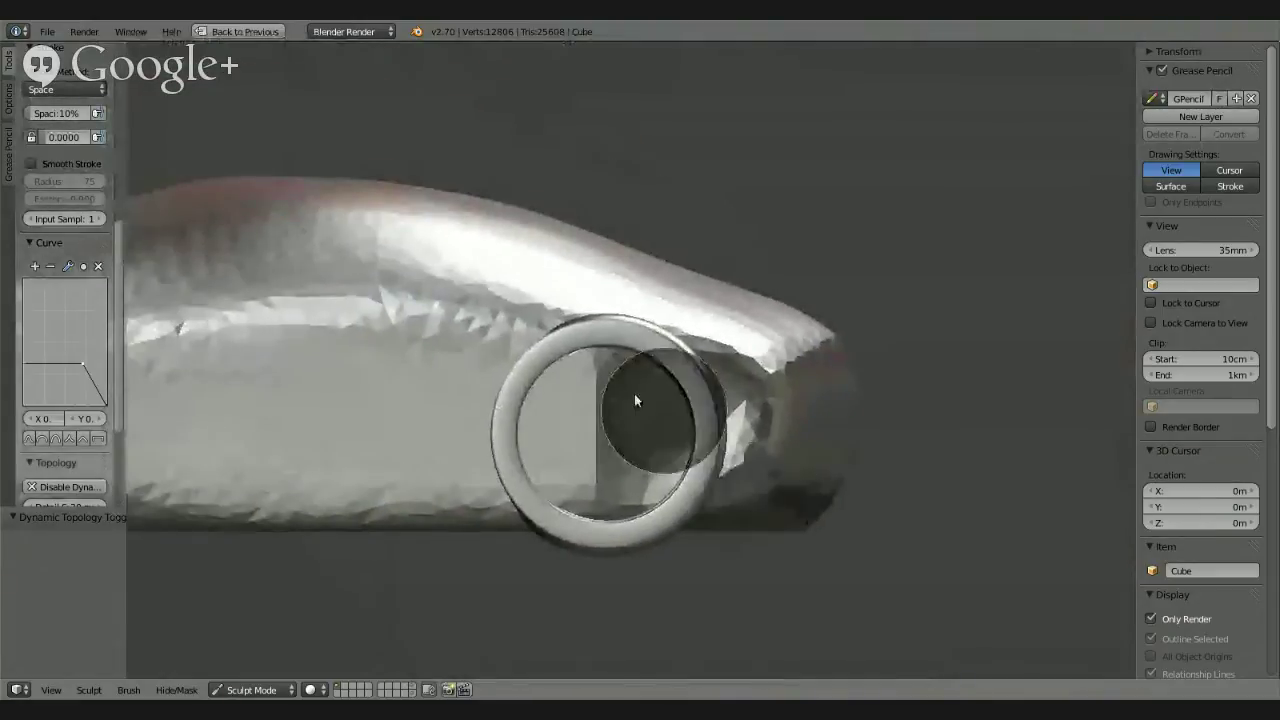
{"action": "mouse_move", "coordinate": [634, 393]}
{"action": "middle_mouse_down"}
{"action": "mouse_move", "coordinate": [805, 435]}
{"action": "mouse_move", "coordinate": [795, 368]}
{"action": "mouse_move", "coordinate": [757, 457]}
{"action": "mouse_move", "coordinate": [705, 354]}
{"action": "middle_mouse_up"}
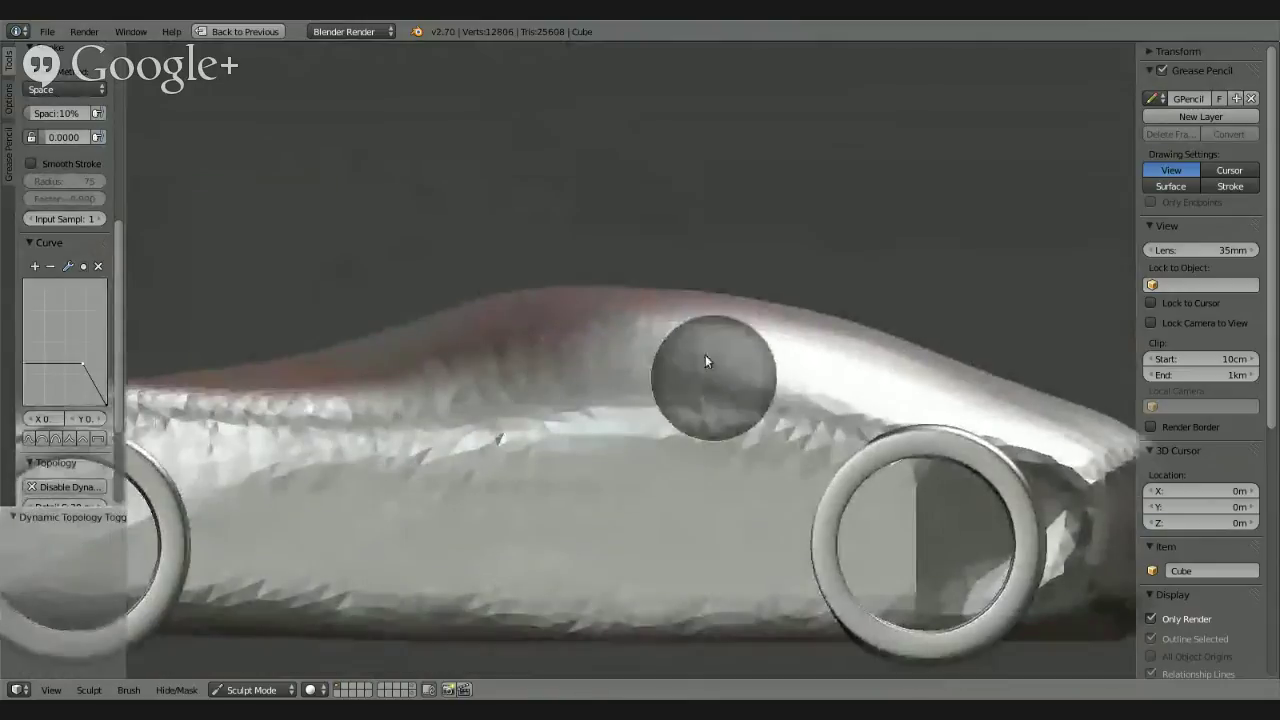
{"action": "scroll", "coordinate": [705, 354], "scroll_direction": "down", "scroll_amount": 2}
{"action": "scroll", "coordinate": [719, 357], "scroll_direction": "down", "scroll_amount": 3}
{"action": "scroll", "coordinate": [714, 457], "scroll_direction": "down", "scroll_amount": 1}
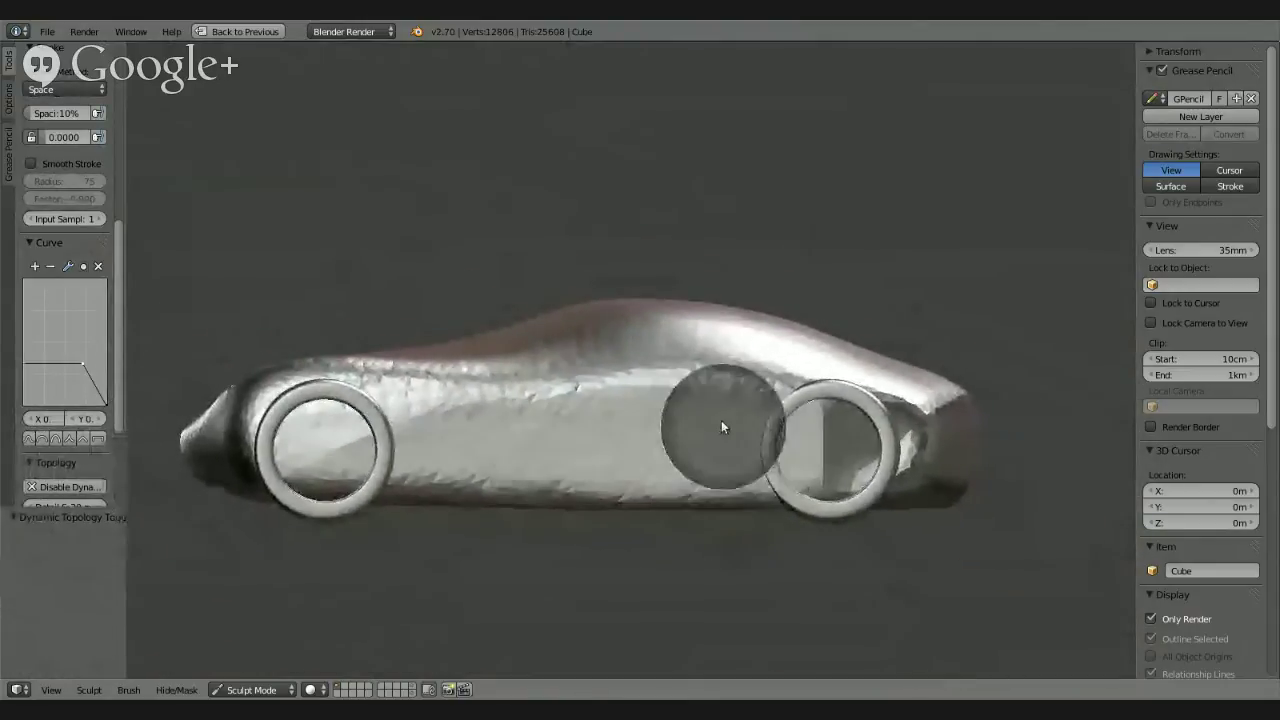
{"action": "mouse_move", "coordinate": [712, 445]}
{"action": "middle_mouse_down"}
{"action": "mouse_move", "coordinate": [722, 466]}
{"action": "mouse_move", "coordinate": [690, 422]}
{"action": "mouse_move", "coordinate": [712, 445]}
{"action": "mouse_move", "coordinate": [715, 420]}
{"action": "middle_mouse_up"}
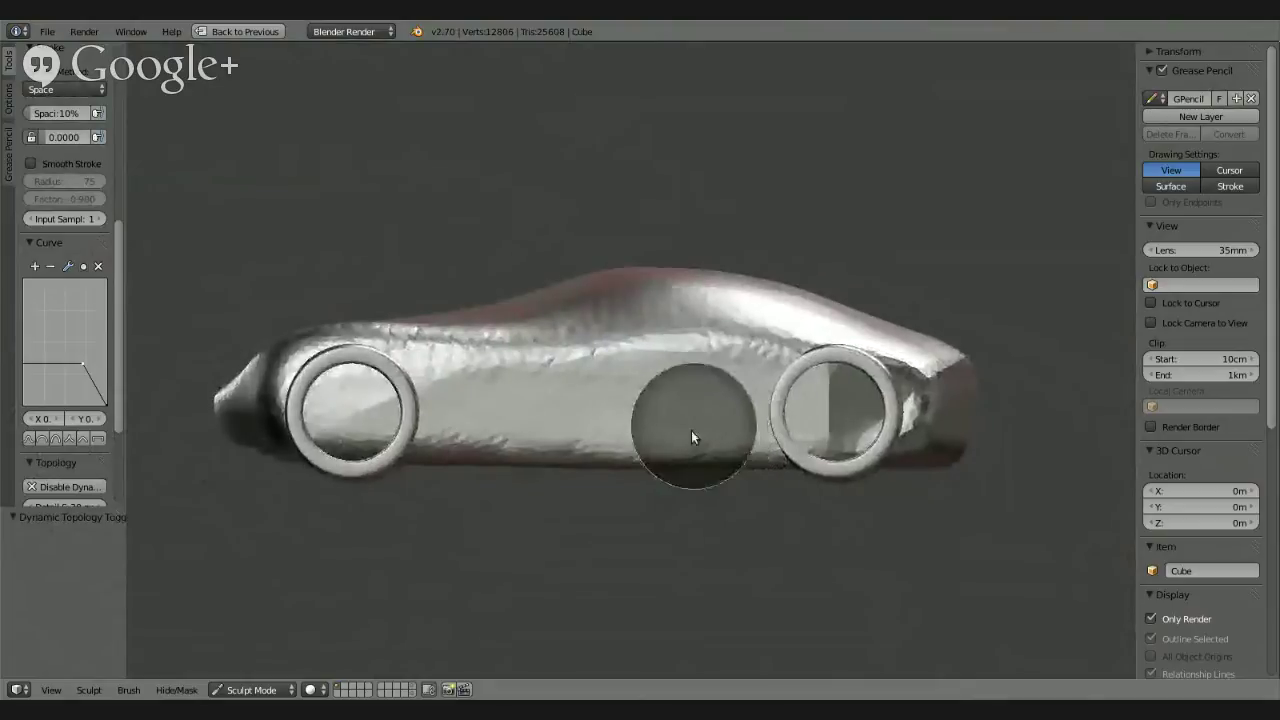
{"action": "scroll", "coordinate": [691, 430], "scroll_direction": "up", "scroll_amount": 1}
{"action": "mouse_move", "coordinate": [704, 391]}
{"action": "middle_mouse_down"}
{"action": "mouse_move", "coordinate": [634, 502]}
{"action": "mouse_move", "coordinate": [591, 541]}
{"action": "mouse_move", "coordinate": [622, 536]}
{"action": "middle_mouse_up"}
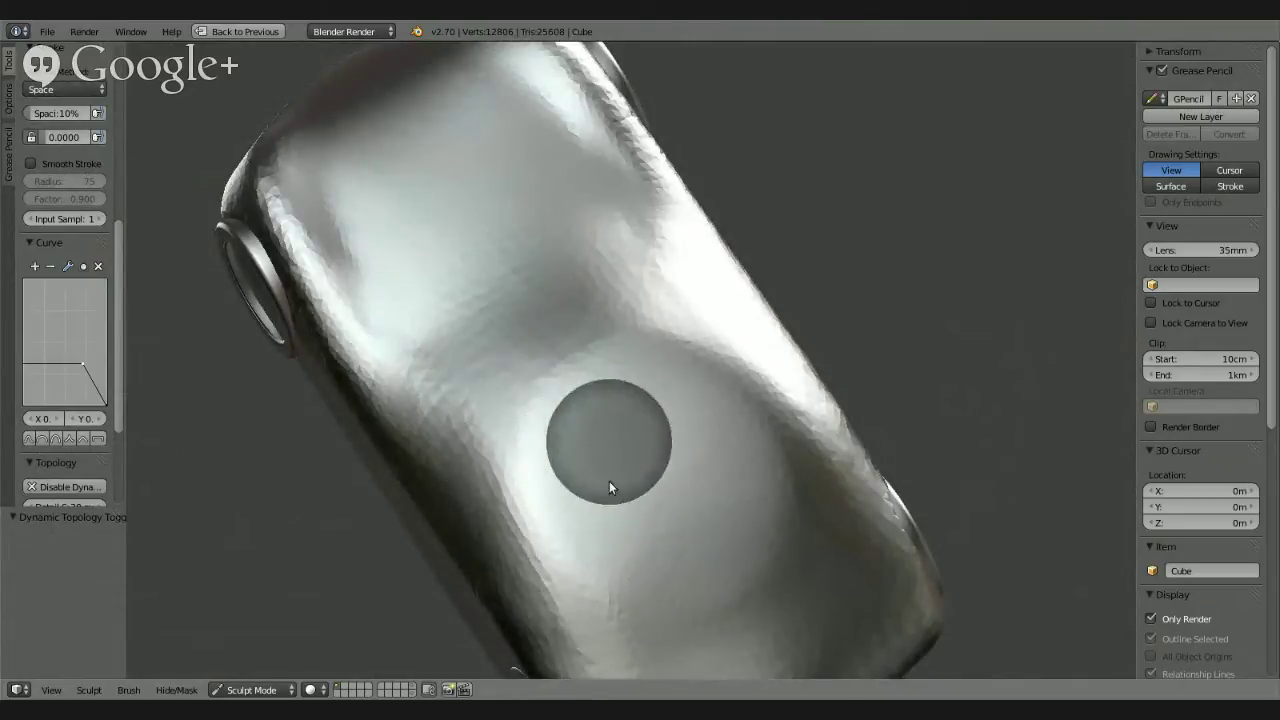
{"action": "scroll", "coordinate": [660, 505], "scroll_direction": "down", "scroll_amount": 3}
{"action": "mouse_move", "coordinate": [650, 472]}
{"action": "middle_mouse_down"}
{"action": "mouse_move", "coordinate": [795, 344]}
{"action": "mouse_move", "coordinate": [640, 384]}
{"action": "mouse_move", "coordinate": [589, 457]}
{"action": "mouse_move", "coordinate": [600, 475]}
{"action": "mouse_move", "coordinate": [636, 400]}
{"action": "middle_mouse_up"}
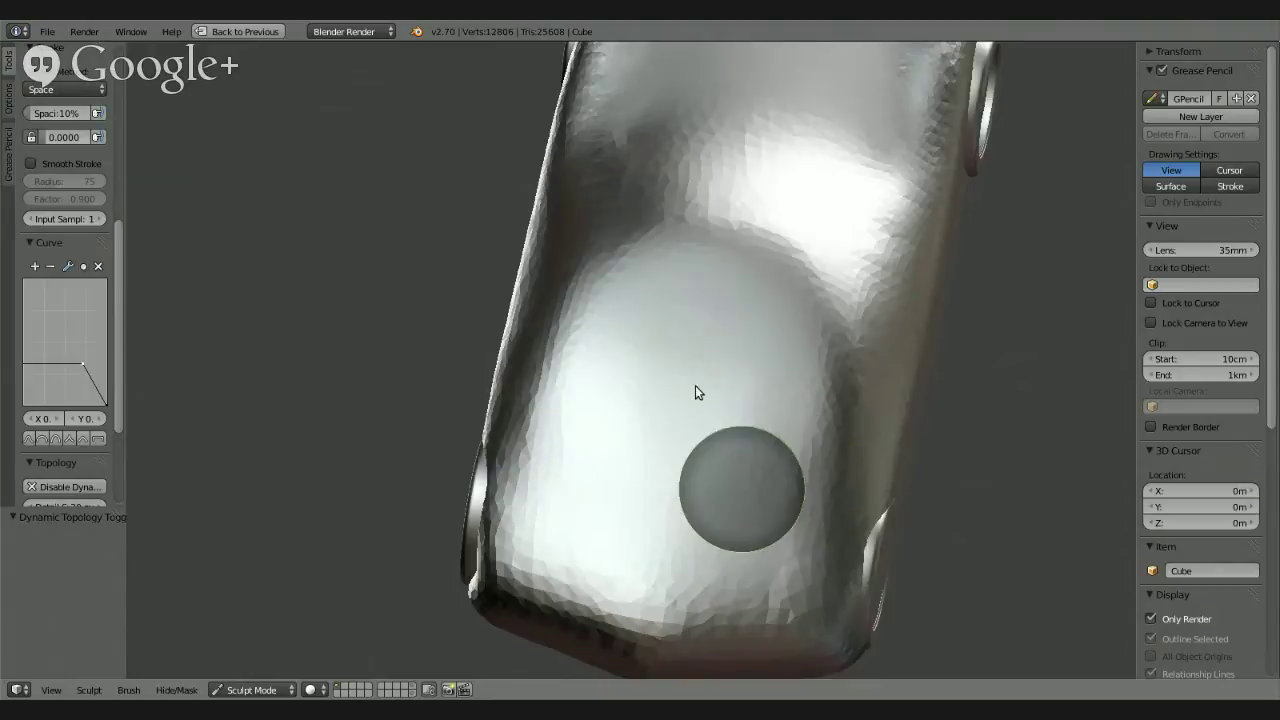
{"action": "mouse_move", "coordinate": [694, 391]}
{"action": "middle_mouse_down"}
{"action": "mouse_move", "coordinate": [571, 351]}
{"action": "mouse_move", "coordinate": [617, 343]}
{"action": "mouse_move", "coordinate": [809, 366]}
{"action": "mouse_move", "coordinate": [966, 337]}
{"action": "mouse_move", "coordinate": [993, 419]}
{"action": "mouse_move", "coordinate": [866, 423]}
{"action": "mouse_move", "coordinate": [683, 389]}
{"action": "middle_mouse_up"}
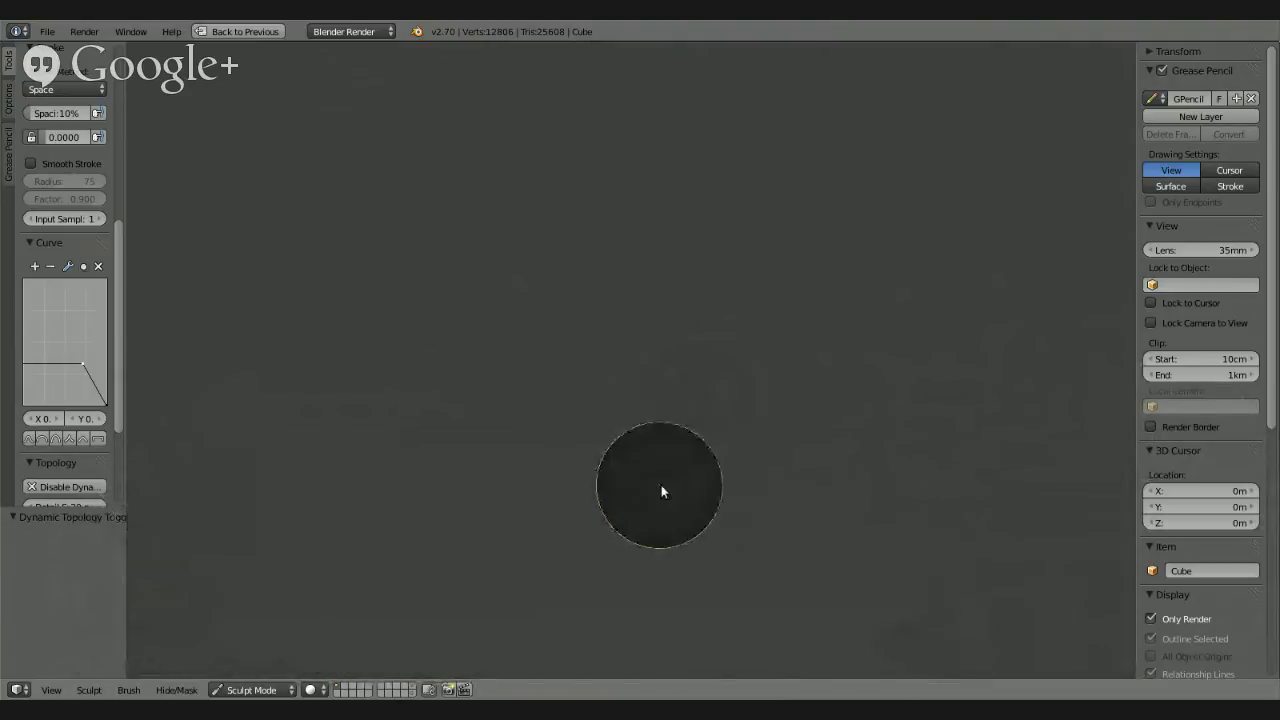
{"action": "scroll", "coordinate": [594, 403], "scroll_direction": "down", "scroll_amount": 3}
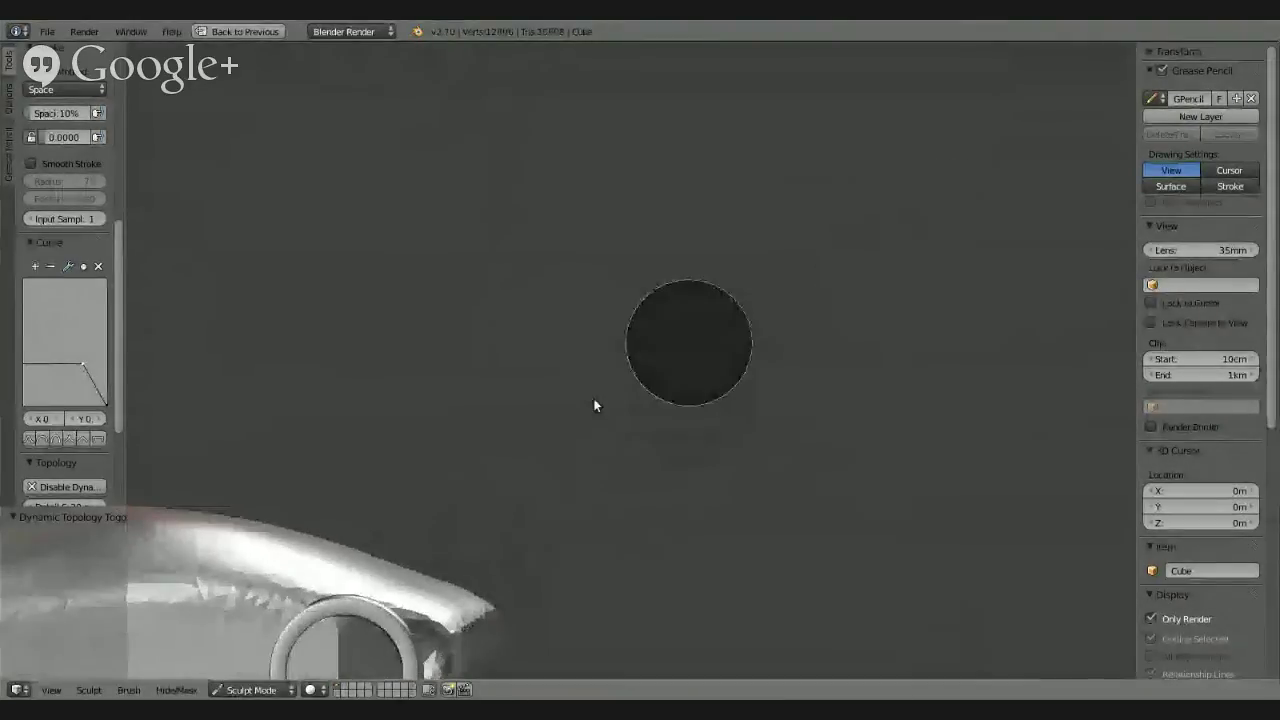
{"action": "key", "text": "KP_Decimal"}
{"action": "scroll", "coordinate": [881, 283], "scroll_direction": "down", "scroll_amount": 3}
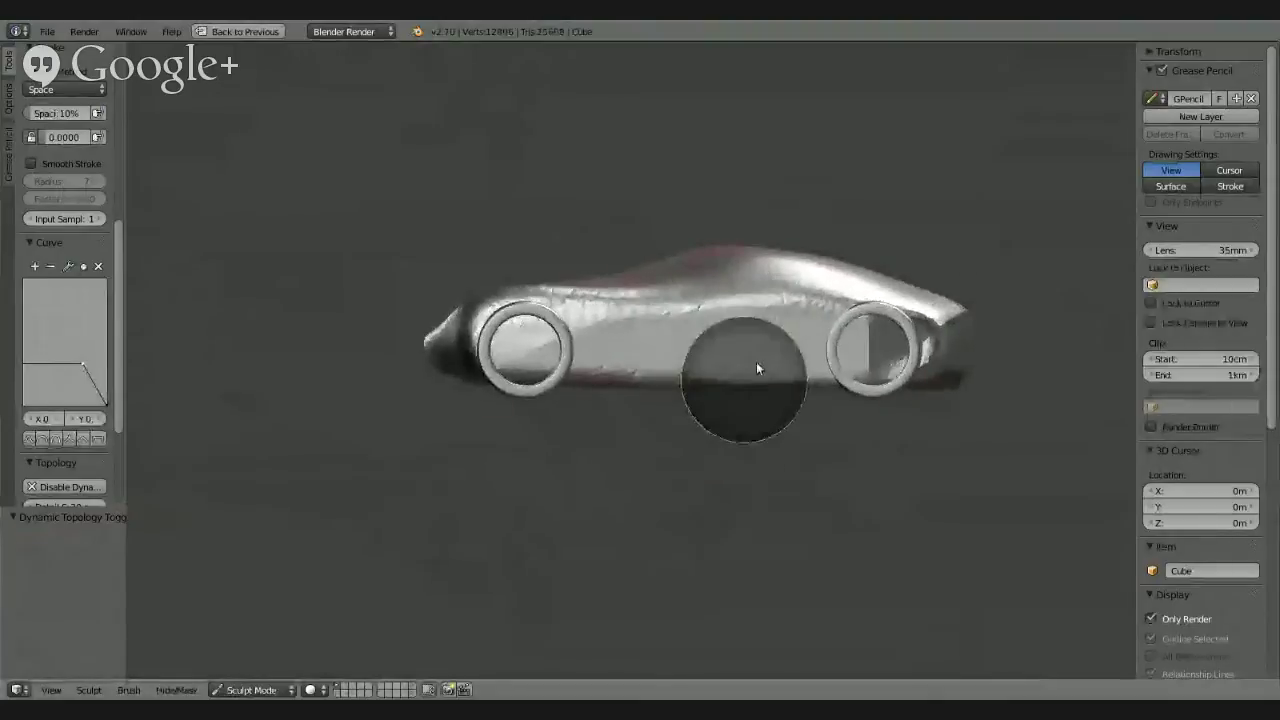
{"action": "middle_click_drag", "start_coordinate": [756, 361], "coordinate": [686, 399], "text": "shift"}
{"action": "scroll", "coordinate": [686, 399], "scroll_direction": "down", "scroll_amount": 2}
{"action": "scroll", "coordinate": [620, 511], "scroll_direction": "up", "scroll_amount": 3}
{"action": "scroll", "coordinate": [735, 360], "scroll_direction": "up", "scroll_amount": 2}
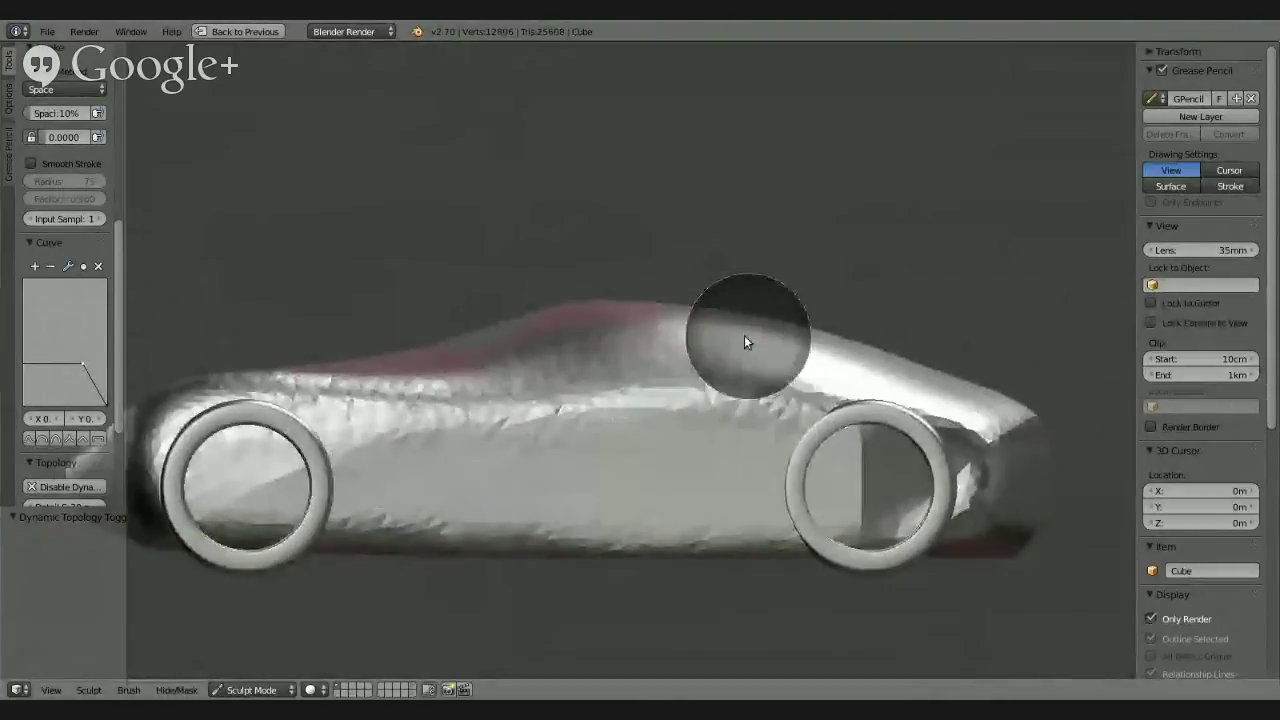
{"action": "mouse_move", "coordinate": [715, 380]}
{"action": "middle_mouse_down"}
{"action": "mouse_move", "coordinate": [645, 350]}
{"action": "mouse_move", "coordinate": [671, 455]}
{"action": "mouse_move", "coordinate": [671, 437]}
{"action": "mouse_move", "coordinate": [634, 423]}
{"action": "mouse_move", "coordinate": [643, 360]}
{"action": "mouse_move", "coordinate": [622, 427]}
{"action": "middle_mouse_up"}
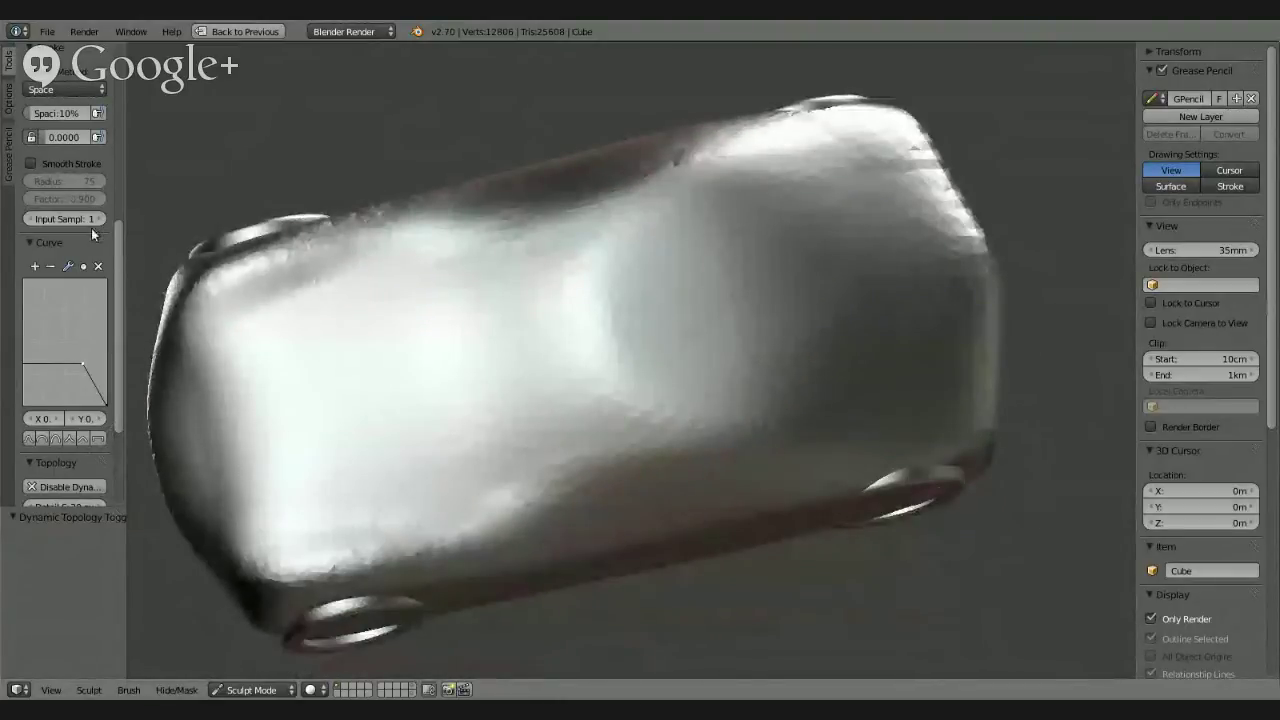
{"action": "scroll", "coordinate": [91, 228], "scroll_direction": "up", "scroll_amount": 2}
Step: Choose the Clay sculpt brush and switch it to Subtract mode
{"action": "scroll", "coordinate": [118, 235], "scroll_direction": "up", "scroll_amount": 6}
{"action": "scroll", "coordinate": [95, 100], "scroll_direction": "up", "scroll_amount": 1}
{"action": "left_click", "coordinate": [68, 112]}
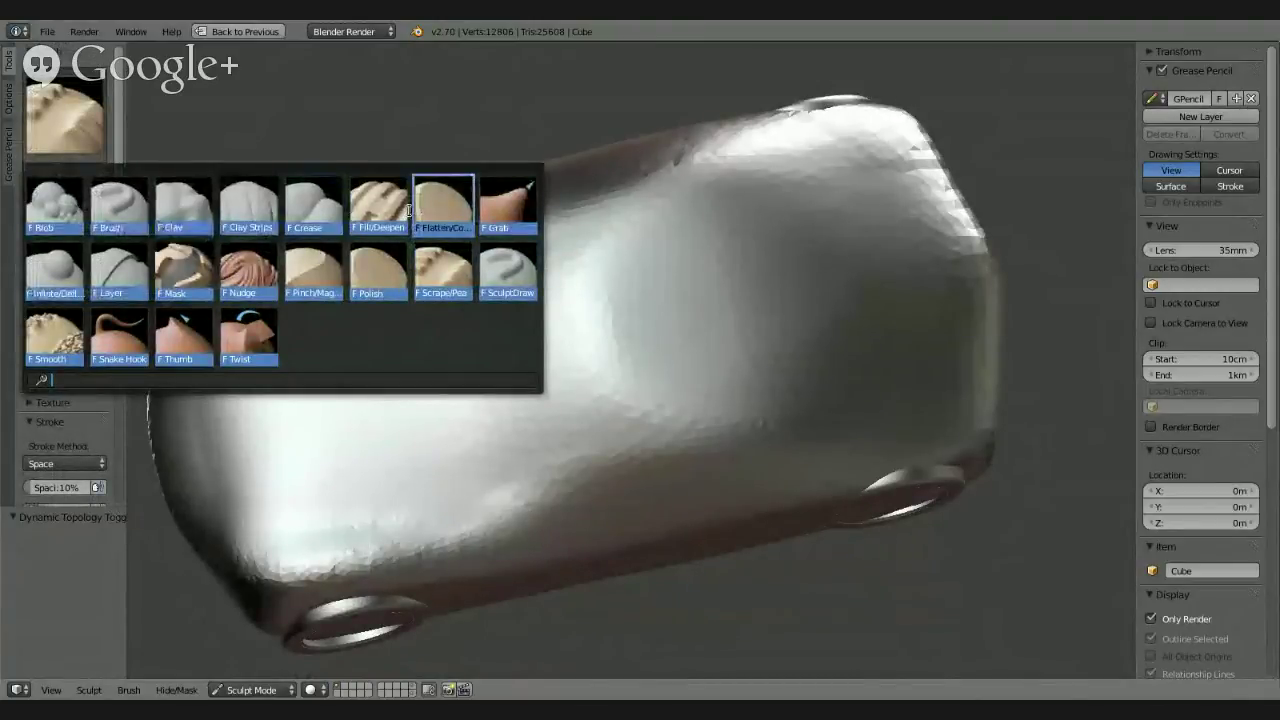
{"action": "left_click", "coordinate": [262, 212]}
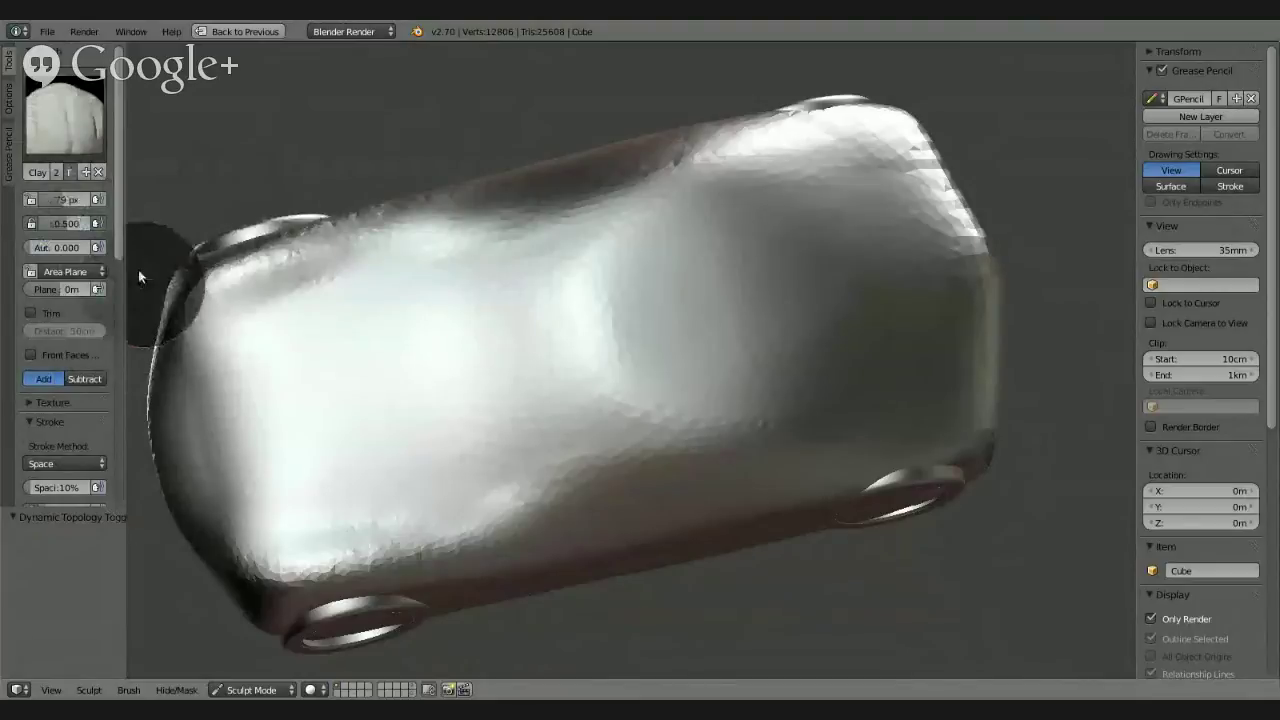
{"action": "left_click", "coordinate": [75, 380]}
Step: Zoom in close on the car's side and carve a groove across the side ridge
{"action": "mouse_move", "coordinate": [621, 497]}
{"action": "middle_mouse_down"}
{"action": "mouse_move", "coordinate": [606, 529]}
{"action": "mouse_move", "coordinate": [586, 394]}
{"action": "mouse_move", "coordinate": [574, 597]}
{"action": "middle_mouse_up"}
{"action": "scroll", "coordinate": [586, 394], "scroll_direction": "up", "scroll_amount": 3}
{"action": "scroll", "coordinate": [571, 420], "scroll_direction": "up", "scroll_amount": 3}
{"action": "scroll", "coordinate": [594, 357], "scroll_direction": "down", "scroll_amount": 3}
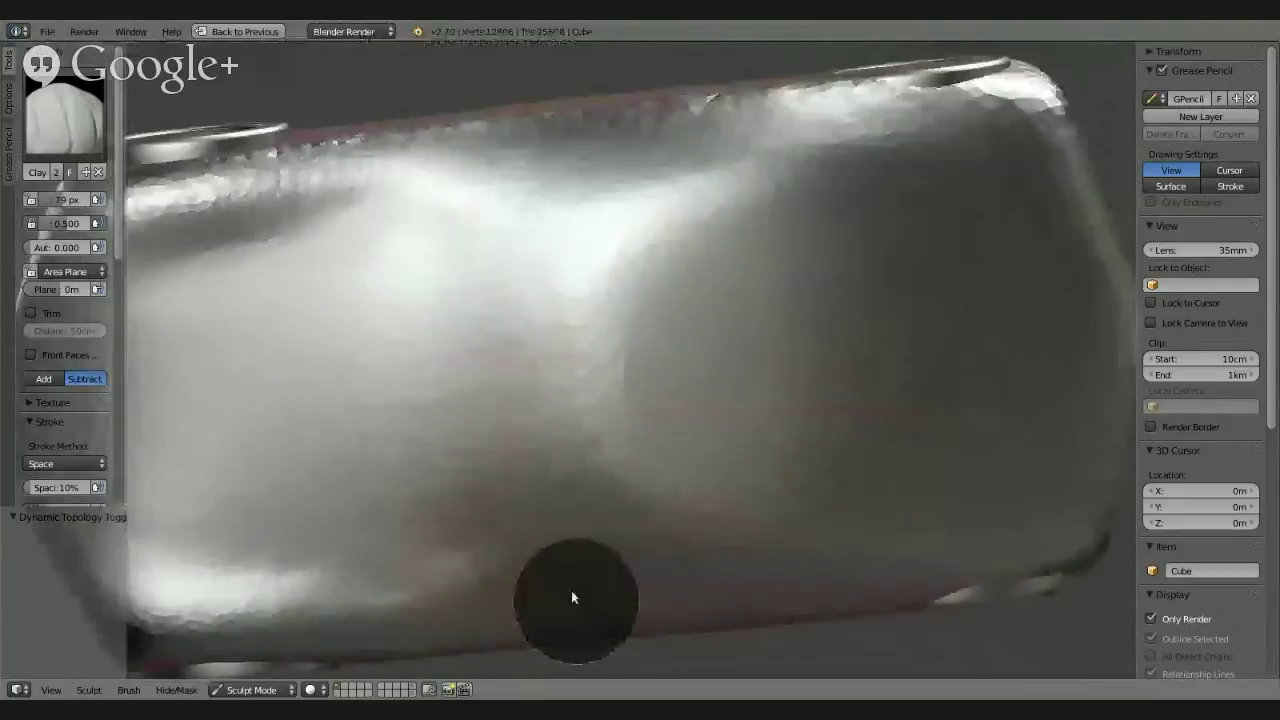
{"action": "scroll", "coordinate": [597, 383], "scroll_direction": "down", "scroll_amount": 2}
{"action": "scroll", "coordinate": [598, 350], "scroll_direction": "up", "scroll_amount": 3}
{"action": "middle_click_drag", "start_coordinate": [594, 323], "coordinate": [600, 463]}
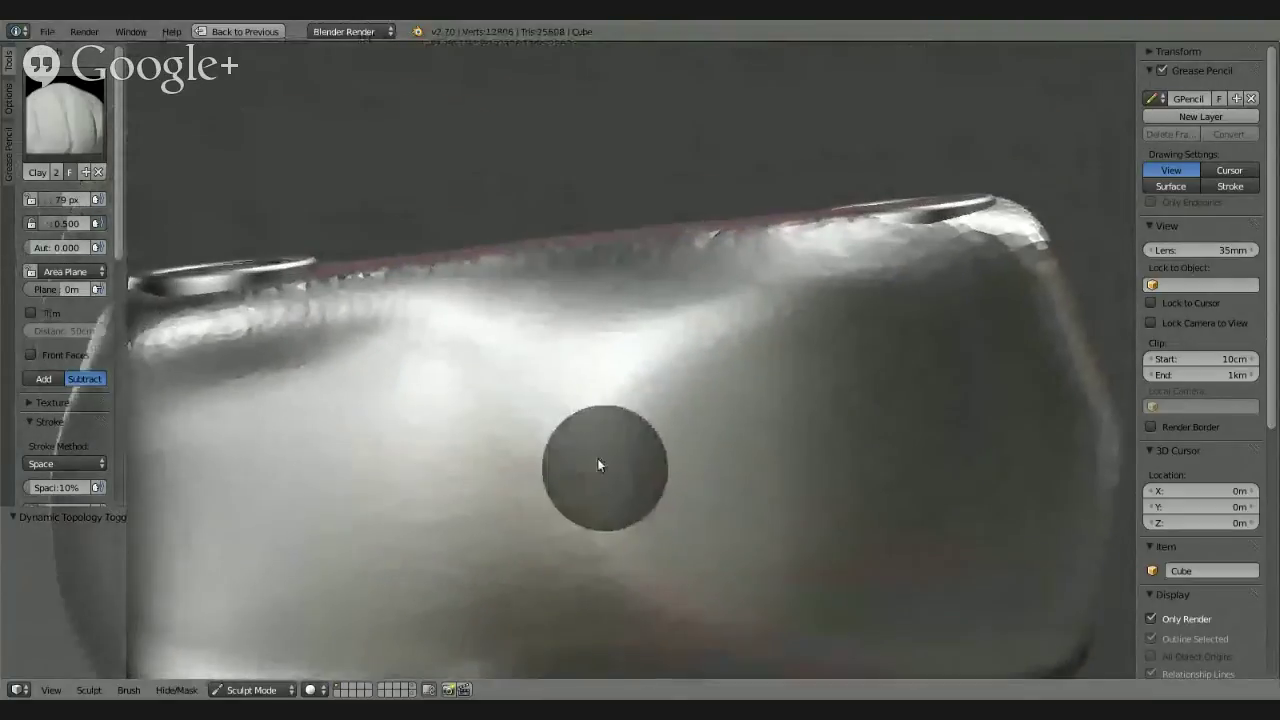
{"action": "scroll", "coordinate": [595, 410], "scroll_direction": "up", "scroll_amount": 2}
{"action": "middle_click_drag", "start_coordinate": [589, 363], "coordinate": [459, 294]}
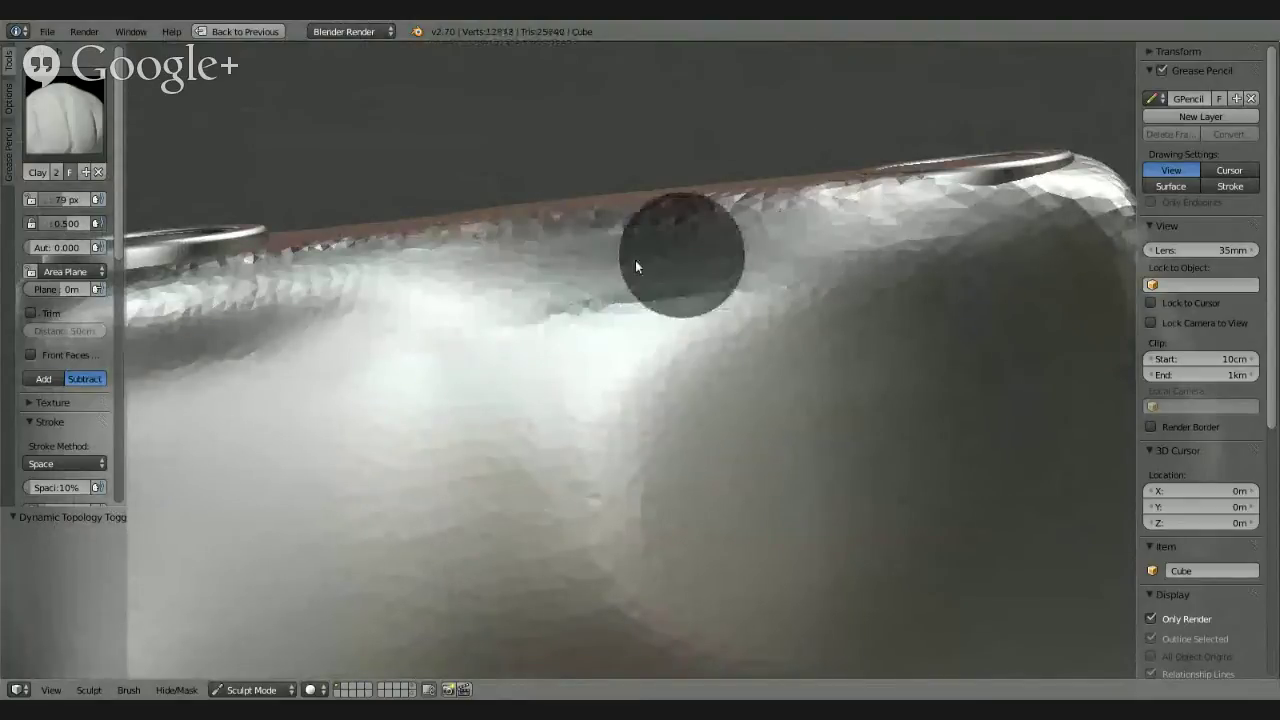
{"action": "left_click_drag", "start_coordinate": [635, 260], "coordinate": [693, 254]}
{"action": "mouse_move", "coordinate": [862, 239]}
{"action": "left_mouse_down"}
{"action": "mouse_move", "coordinate": [472, 285]}
{"action": "mouse_move", "coordinate": [981, 204]}
{"action": "mouse_move", "coordinate": [475, 283]}
{"action": "left_mouse_up"}
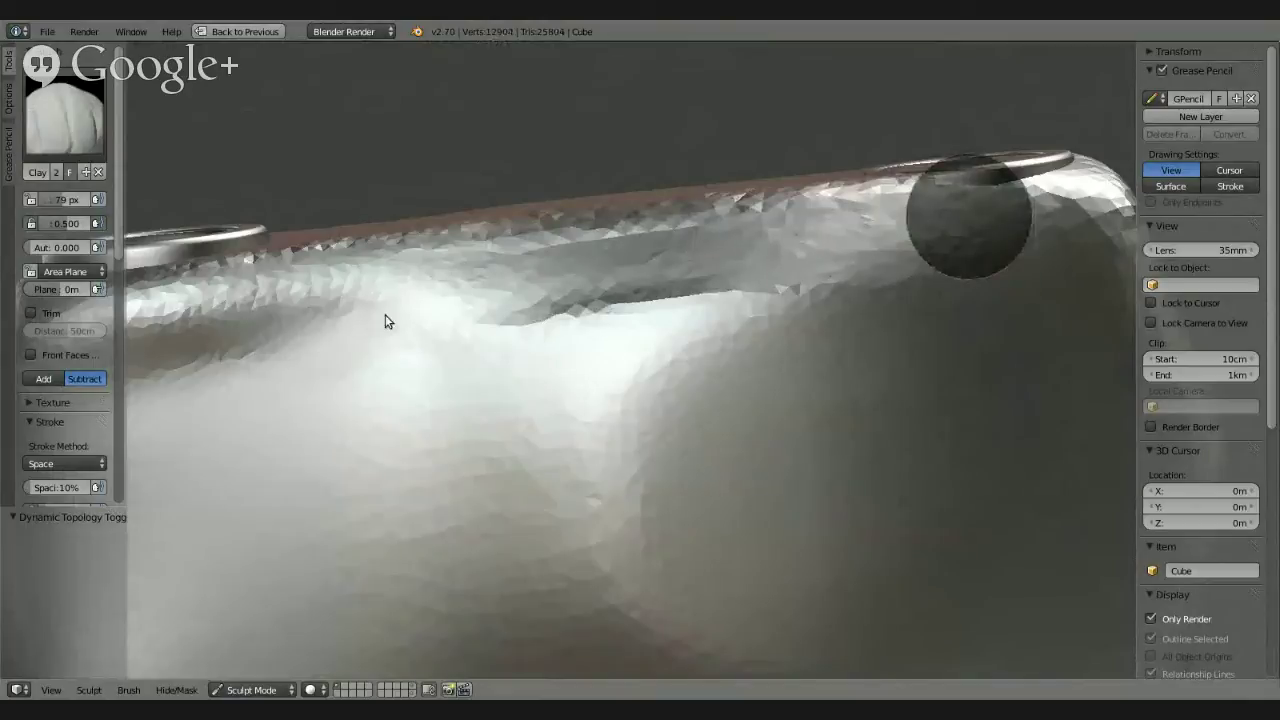
Step: Extend the carved groove rightward along the ridge with elongated recess streaks
{"action": "left_click_drag", "start_coordinate": [419, 312], "coordinate": [463, 314]}
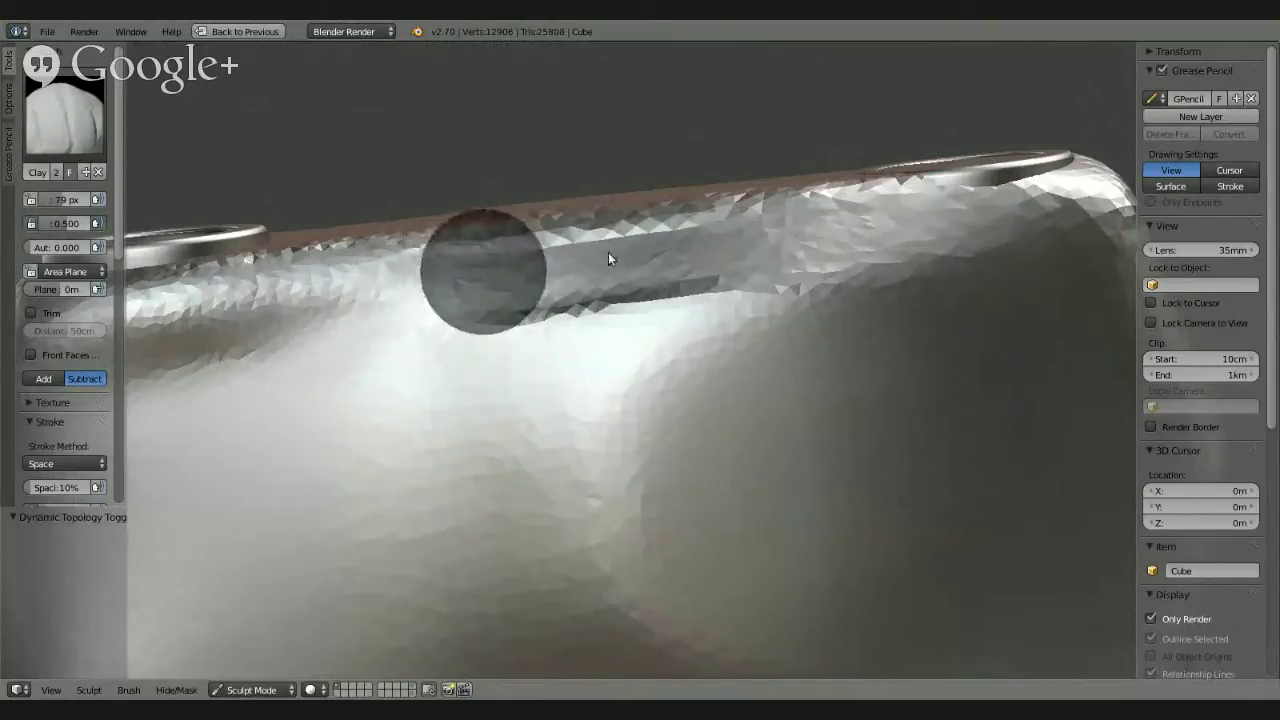
{"action": "mouse_move", "coordinate": [541, 272]}
{"action": "left_mouse_down"}
{"action": "mouse_move", "coordinate": [406, 310]}
{"action": "mouse_move", "coordinate": [580, 312]}
{"action": "left_mouse_up"}
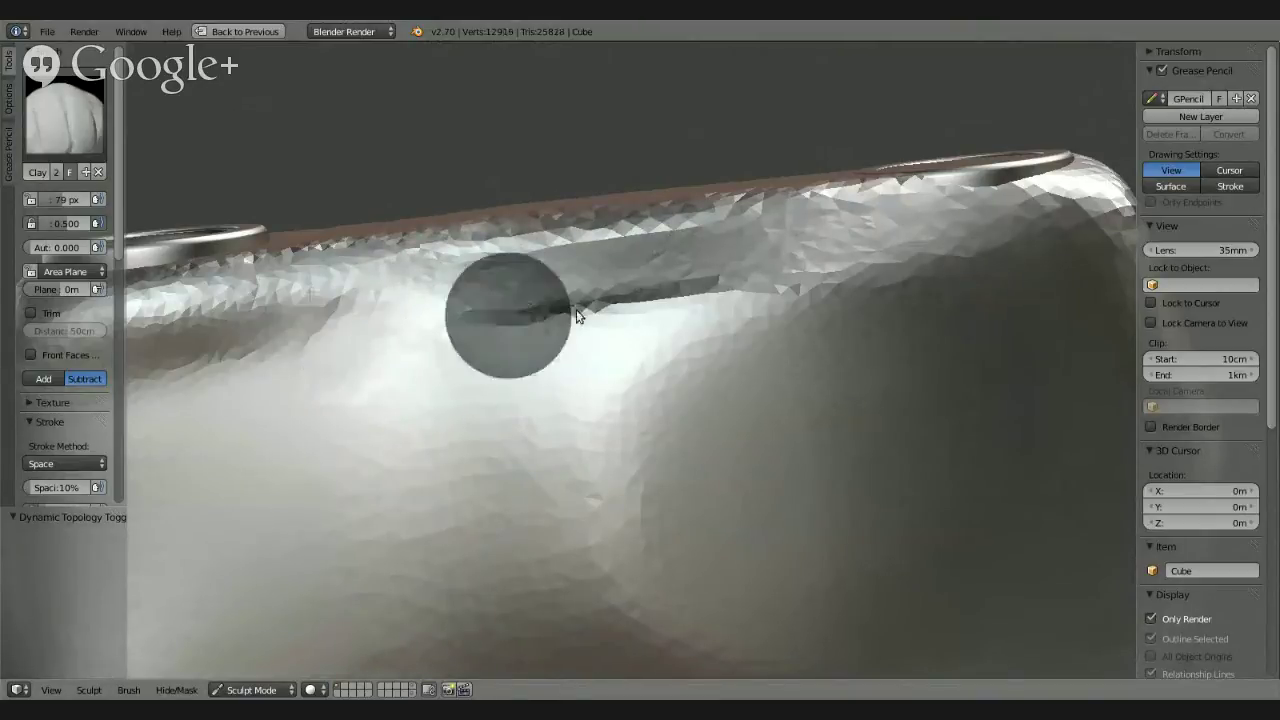
{"action": "mouse_move", "coordinate": [501, 290]}
{"action": "middle_mouse_down"}
{"action": "mouse_move", "coordinate": [630, 170]}
{"action": "mouse_move", "coordinate": [932, 466]}
{"action": "middle_mouse_up"}
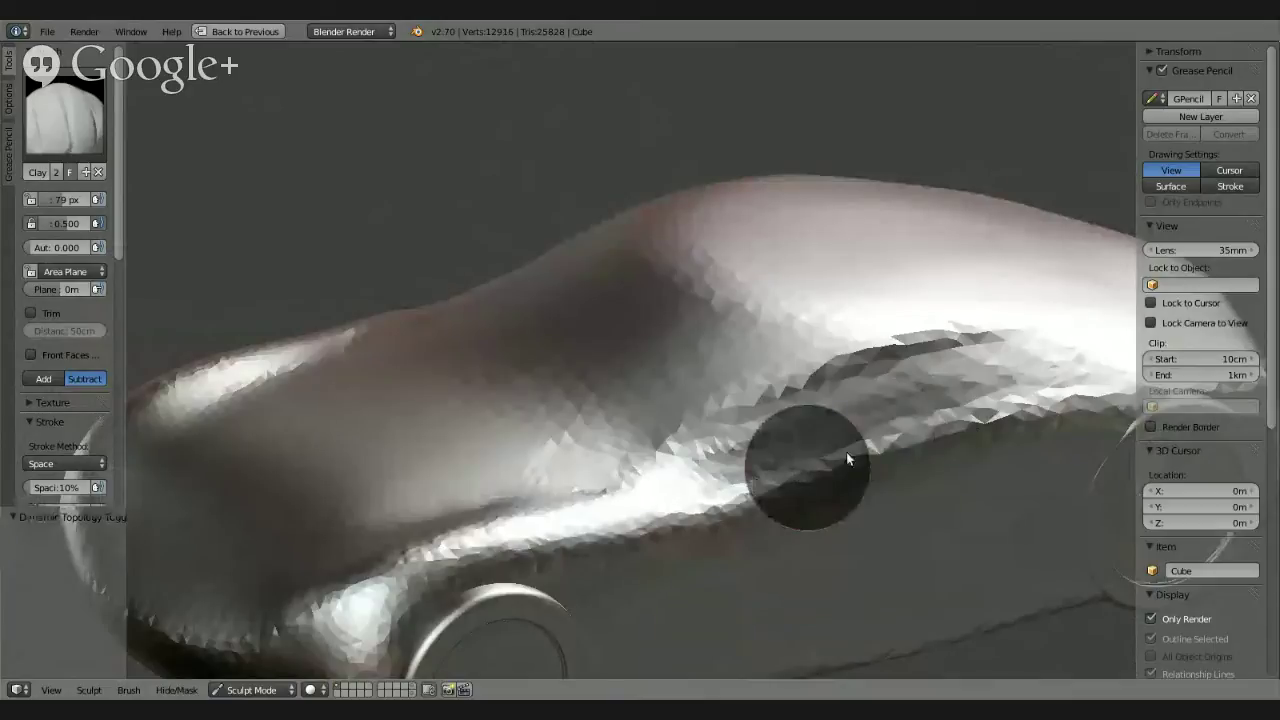
{"action": "left_click_drag", "start_coordinate": [1038, 405], "coordinate": [948, 437]}
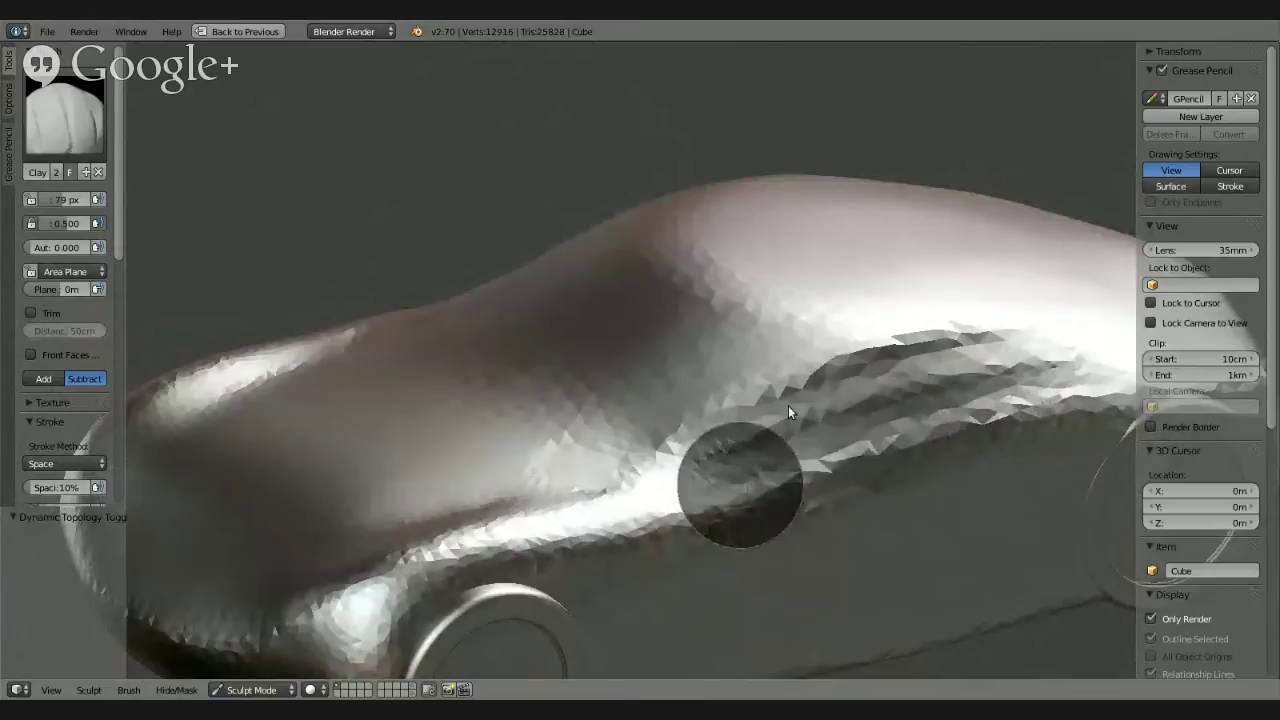
Step: Deepen the side recess toward the front wheel into a dark band
{"action": "mouse_move", "coordinate": [788, 405]}
{"action": "middle_mouse_down"}
{"action": "mouse_move", "coordinate": [774, 429]}
{"action": "mouse_move", "coordinate": [779, 417]}
{"action": "mouse_move", "coordinate": [880, 423]}
{"action": "middle_mouse_up"}
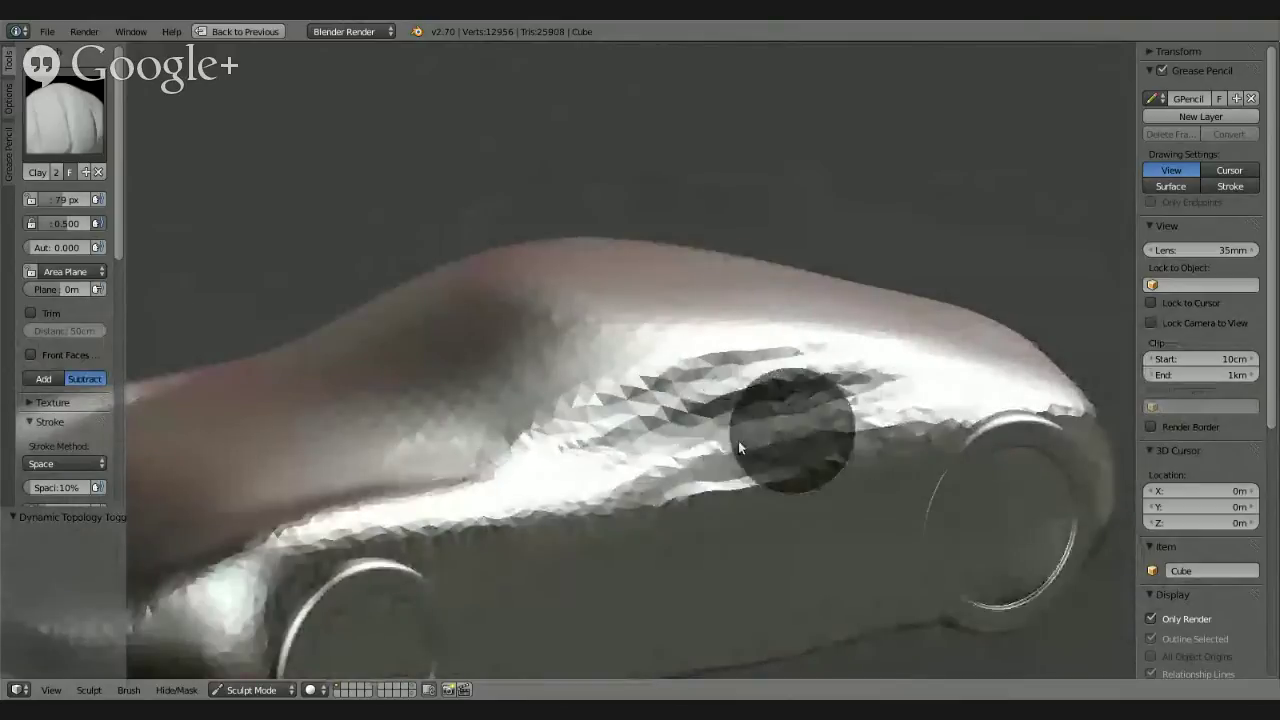
{"action": "left_click_drag", "start_coordinate": [943, 371], "coordinate": [766, 423]}
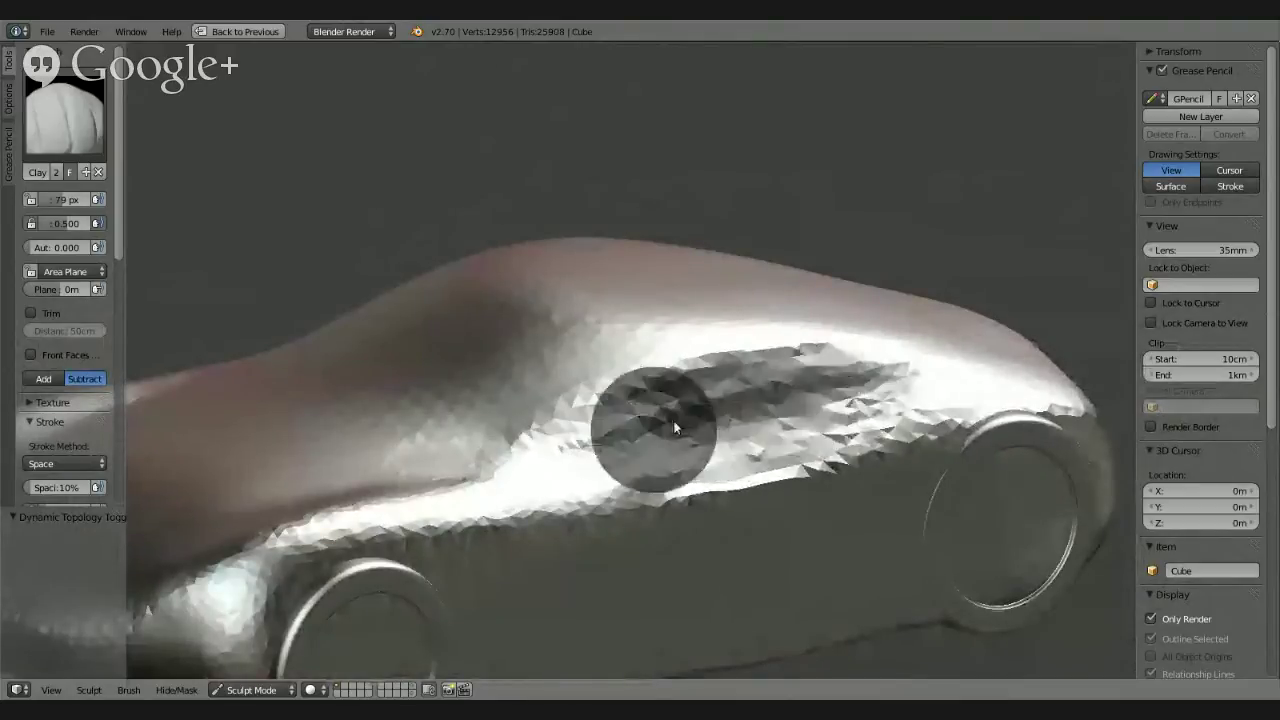
{"action": "left_click_drag", "start_coordinate": [675, 428], "coordinate": [742, 456]}
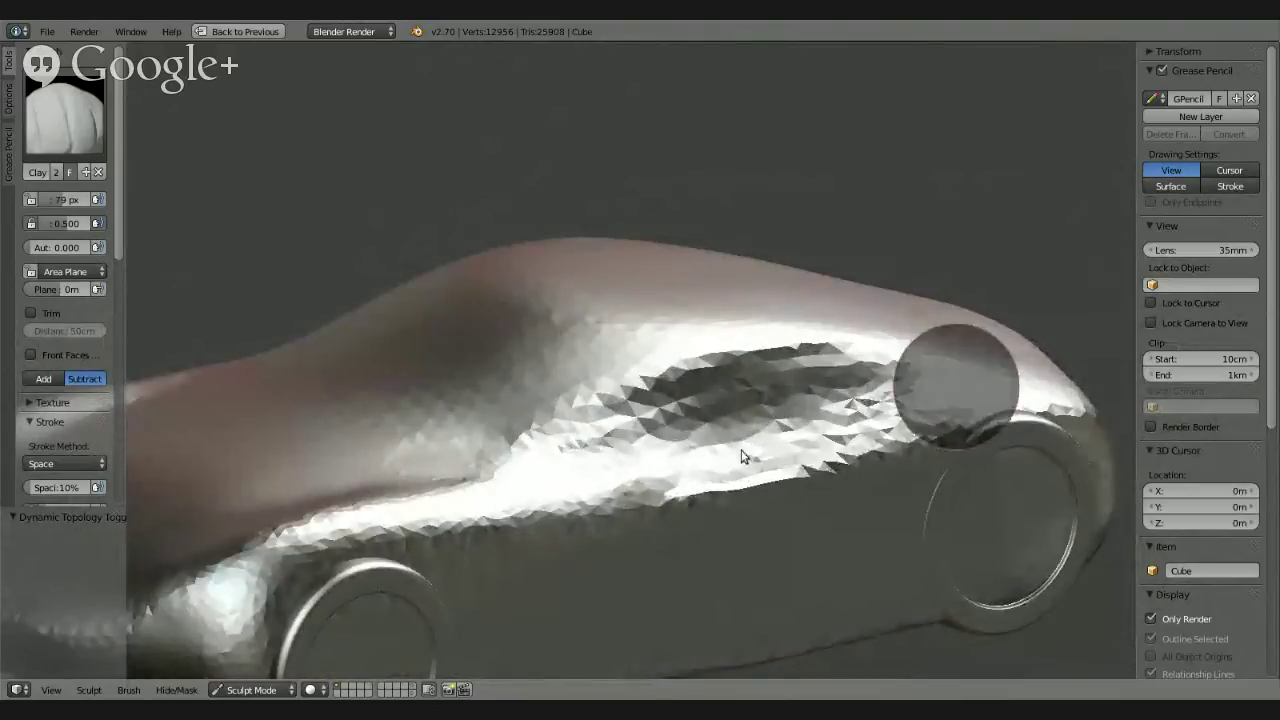
{"action": "mouse_move", "coordinate": [835, 469]}
{"action": "middle_mouse_down"}
{"action": "mouse_move", "coordinate": [818, 556]}
{"action": "mouse_move", "coordinate": [1062, 328]}
{"action": "mouse_move", "coordinate": [968, 348]}
{"action": "mouse_move", "coordinate": [914, 390]}
{"action": "mouse_move", "coordinate": [631, 507]}
{"action": "middle_mouse_up"}
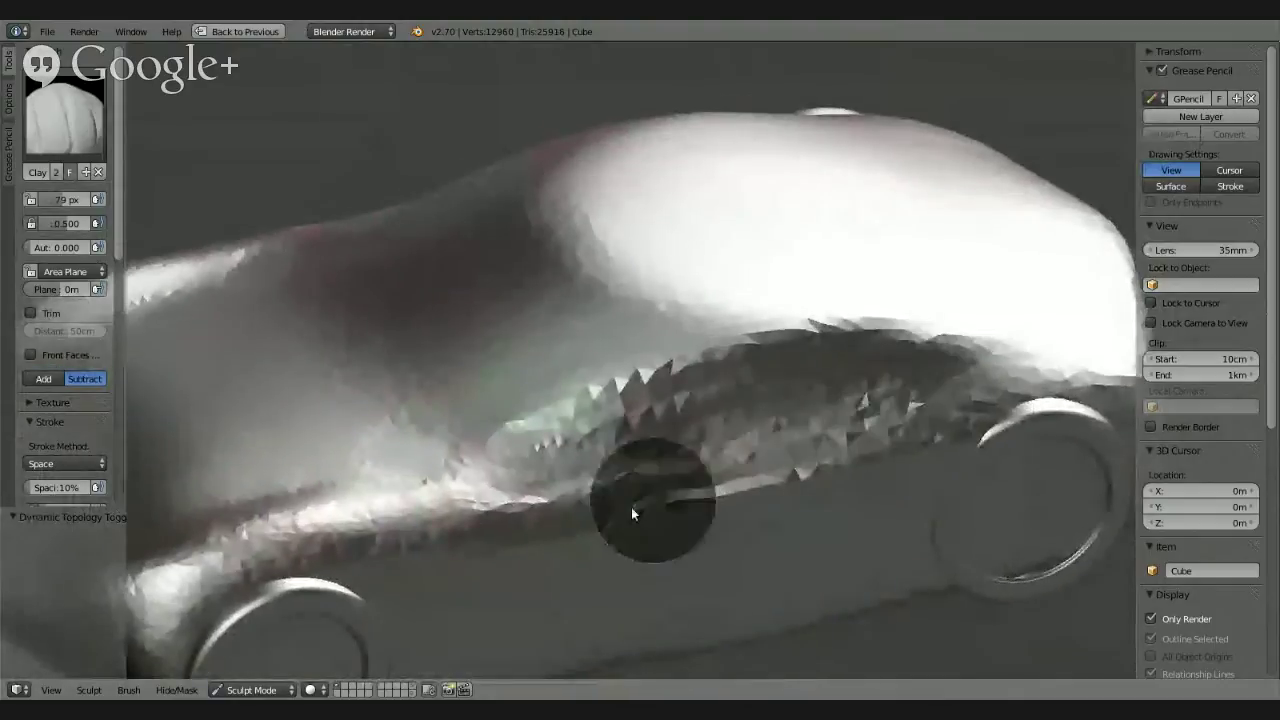
{"action": "left_click", "coordinate": [935, 442]}
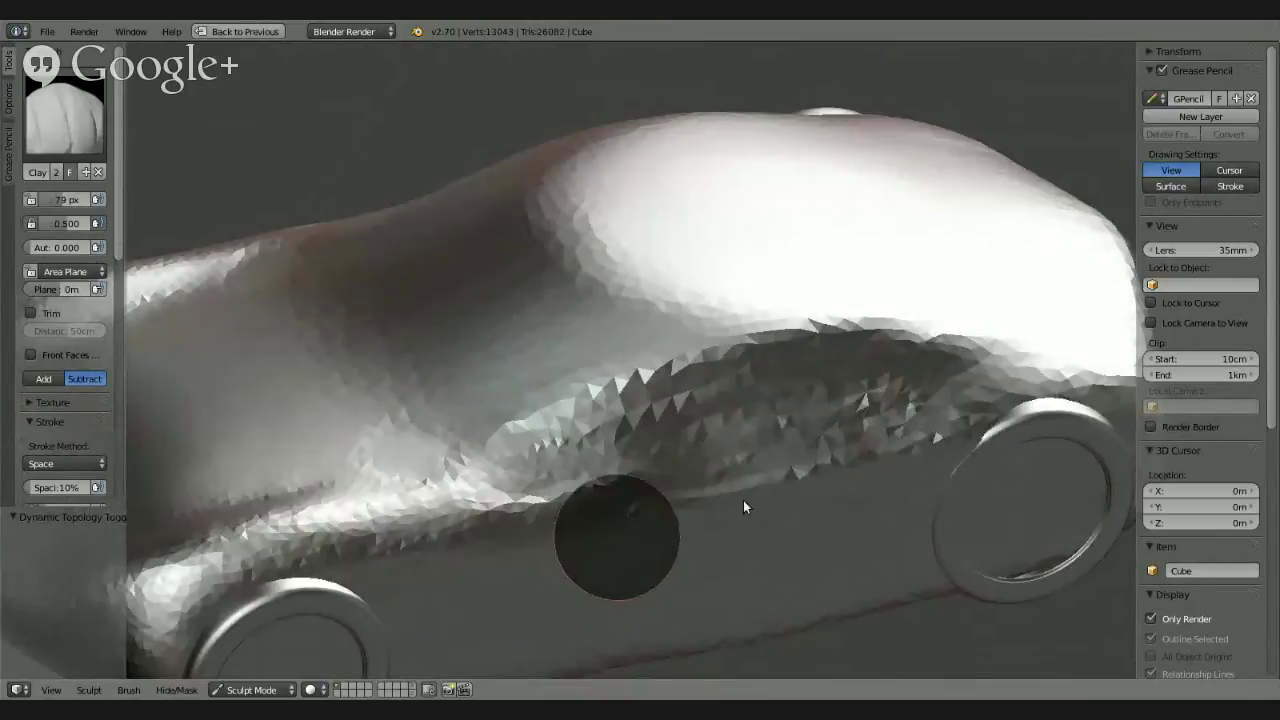
{"action": "mouse_move", "coordinate": [814, 477]}
{"action": "middle_mouse_down"}
{"action": "mouse_move", "coordinate": [732, 388]}
{"action": "mouse_move", "coordinate": [695, 383]}
{"action": "mouse_move", "coordinate": [714, 400]}
{"action": "mouse_move", "coordinate": [950, 410]}
{"action": "mouse_move", "coordinate": [825, 474]}
{"action": "mouse_move", "coordinate": [806, 514]}
{"action": "middle_mouse_up"}
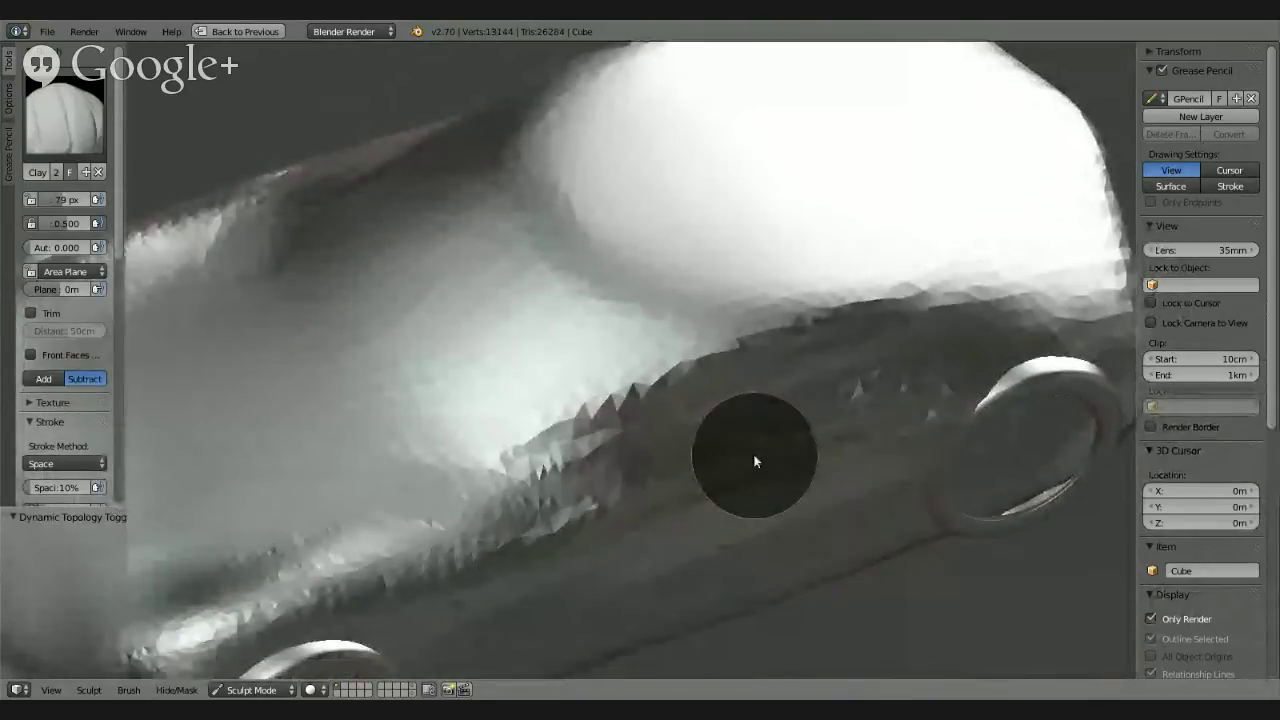
{"action": "mouse_move", "coordinate": [663, 306]}
{"action": "middle_mouse_down"}
{"action": "mouse_move", "coordinate": [709, 349]}
{"action": "mouse_move", "coordinate": [557, 282]}
{"action": "middle_mouse_up"}
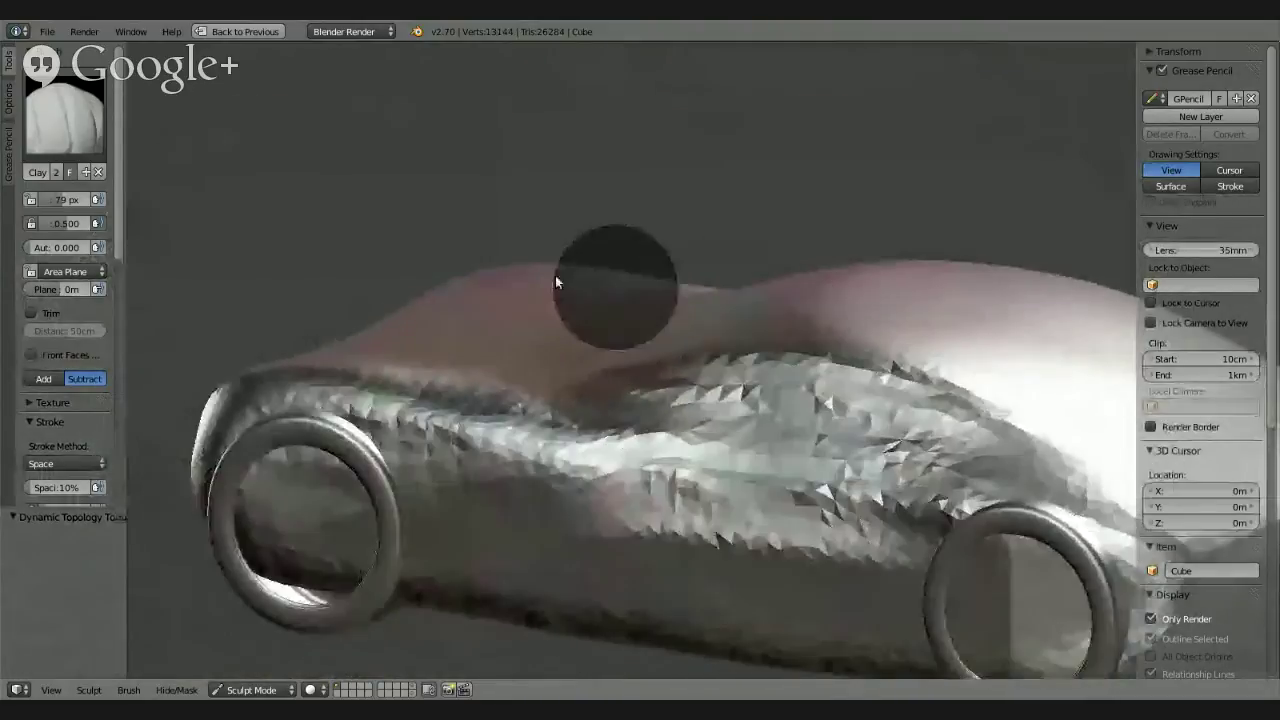
Step: Switch to the Polish smoothing brush and show the brush alpha and display options
{"action": "left_click", "coordinate": [65, 115]}
{"action": "left_click", "coordinate": [380, 269]}
{"action": "mouse_move", "coordinate": [700, 410]}
{"action": "middle_mouse_down"}
{"action": "mouse_move", "coordinate": [758, 447]}
{"action": "mouse_move", "coordinate": [791, 423]}
{"action": "middle_mouse_up"}
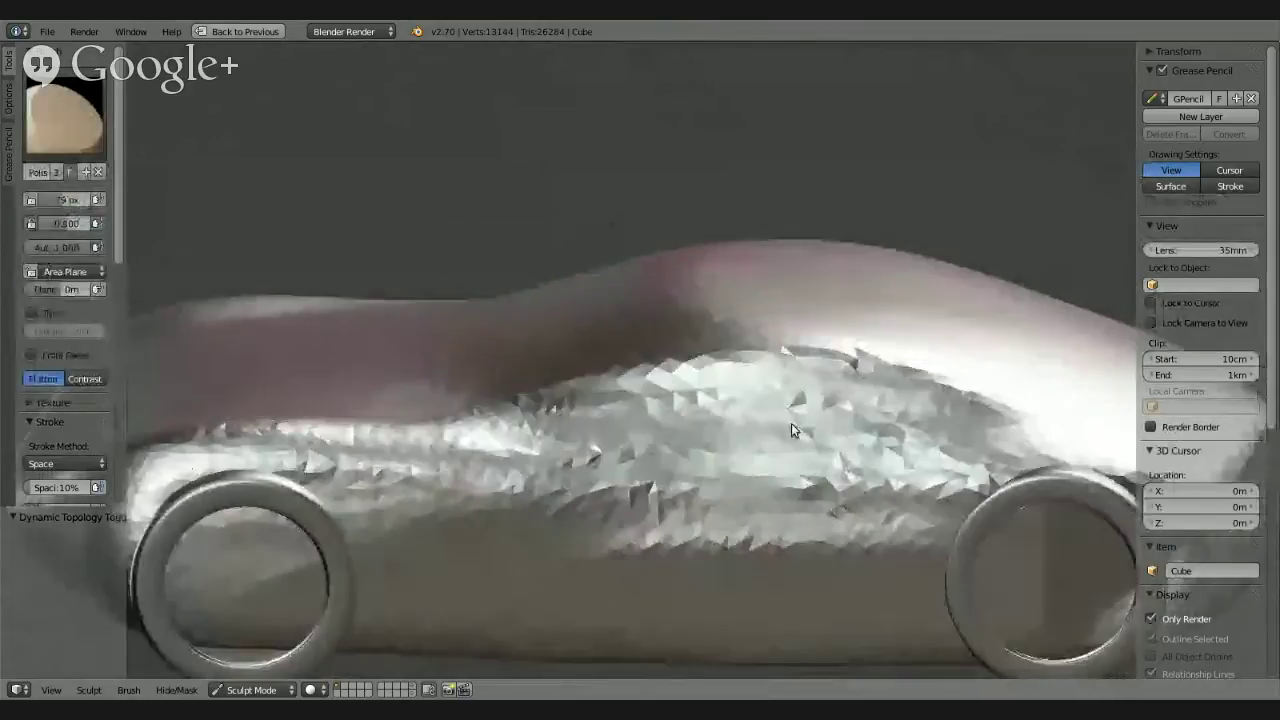
{"action": "left_click", "coordinate": [7, 100]}
Step: Polish the bumpy surface near the car's nose and beside the front wheel
{"action": "mouse_move", "coordinate": [797, 419]}
{"action": "middle_mouse_down"}
{"action": "mouse_move", "coordinate": [832, 437]}
{"action": "mouse_move", "coordinate": [734, 480]}
{"action": "mouse_move", "coordinate": [736, 438]}
{"action": "middle_mouse_up"}
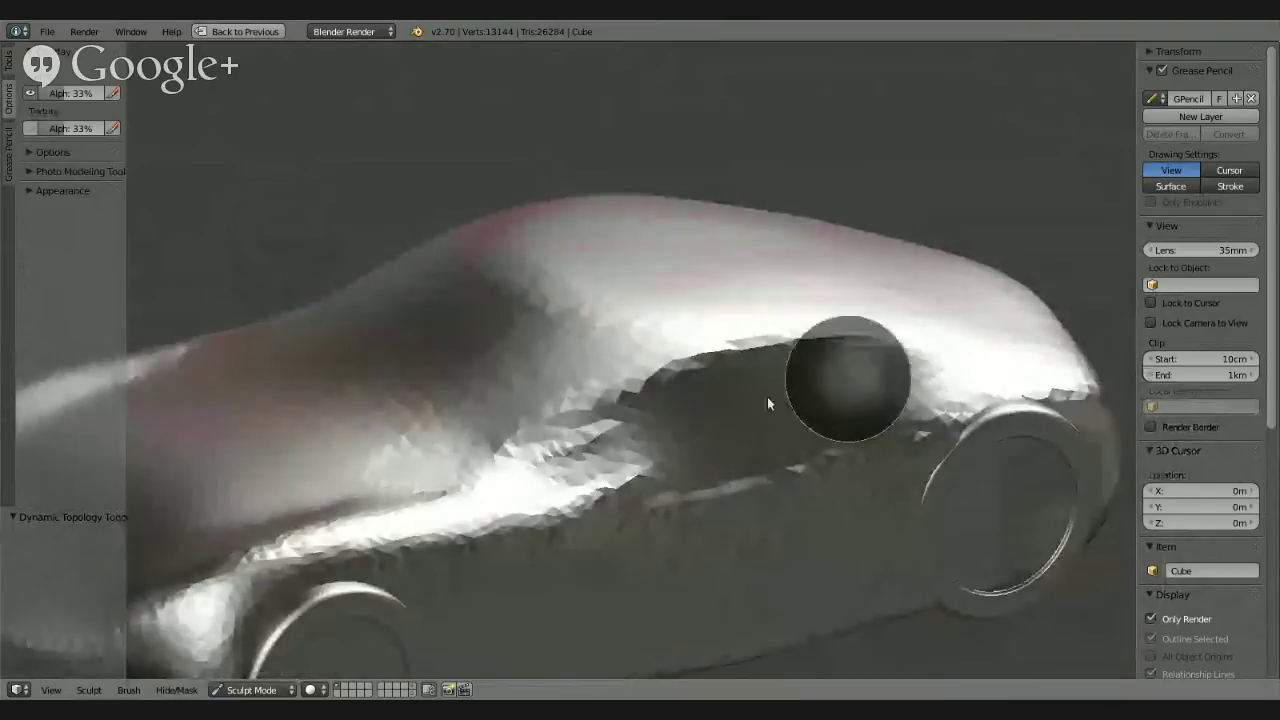
{"action": "mouse_move", "coordinate": [767, 404]}
{"action": "left_mouse_down"}
{"action": "mouse_move", "coordinate": [563, 463]}
{"action": "mouse_move", "coordinate": [597, 434]}
{"action": "left_mouse_up"}
{"action": "mouse_move", "coordinate": [597, 434]}
{"action": "middle_mouse_down"}
{"action": "mouse_move", "coordinate": [716, 445]}
{"action": "mouse_move", "coordinate": [715, 415]}
{"action": "middle_mouse_up"}
{"action": "left_click_drag", "start_coordinate": [715, 415], "coordinate": [512, 474]}
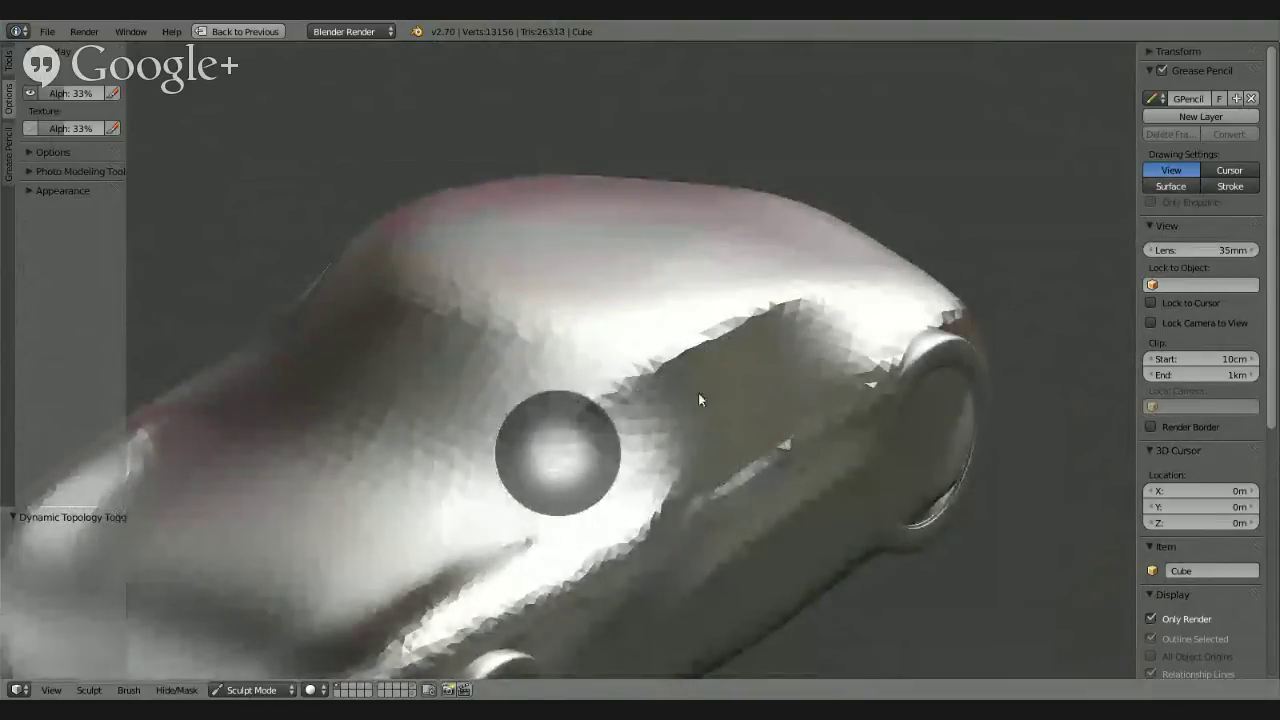
{"action": "left_click_drag", "start_coordinate": [698, 400], "coordinate": [622, 407]}
{"action": "middle_click_drag", "start_coordinate": [622, 407], "coordinate": [531, 432]}
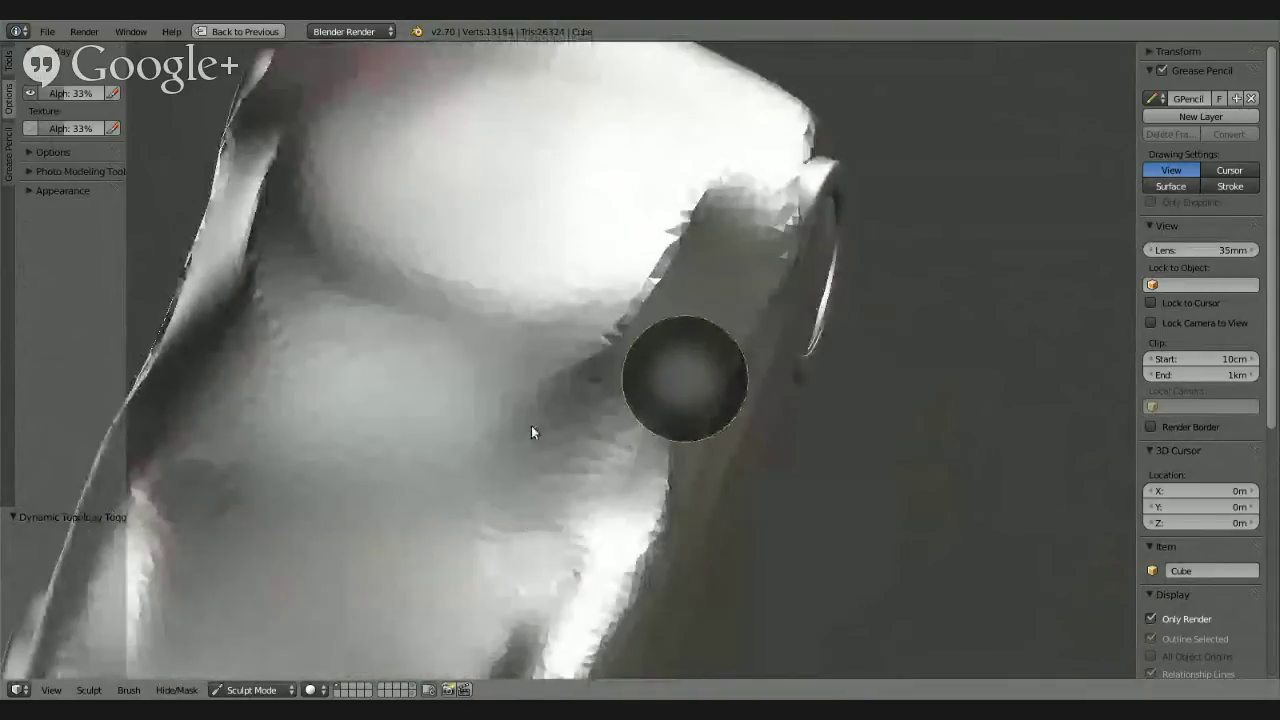
{"action": "mouse_move", "coordinate": [531, 432]}
{"action": "left_mouse_down"}
{"action": "mouse_move", "coordinate": [443, 428]}
{"action": "mouse_move", "coordinate": [641, 432]}
{"action": "left_mouse_up"}
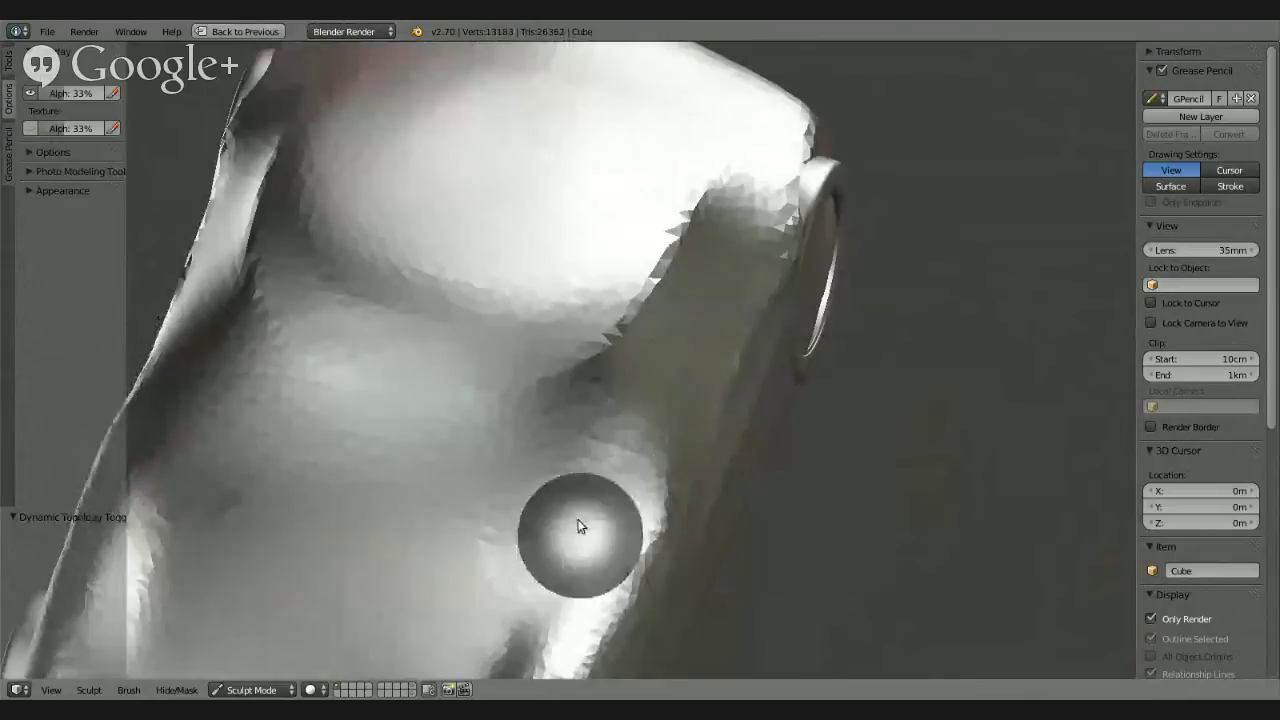
{"action": "scroll", "coordinate": [580, 520], "scroll_direction": "down", "scroll_amount": 4}
Step: Smooth the car's side panel, then orbit down to a lower side profile
{"action": "mouse_move", "coordinate": [474, 430]}
{"action": "middle_mouse_down"}
{"action": "mouse_move", "coordinate": [261, 425]}
{"action": "mouse_move", "coordinate": [634, 448]}
{"action": "mouse_move", "coordinate": [583, 420]}
{"action": "mouse_move", "coordinate": [487, 419]}
{"action": "mouse_move", "coordinate": [543, 397]}
{"action": "mouse_move", "coordinate": [551, 463]}
{"action": "mouse_move", "coordinate": [590, 460]}
{"action": "mouse_move", "coordinate": [545, 427]}
{"action": "mouse_move", "coordinate": [677, 484]}
{"action": "middle_mouse_up"}
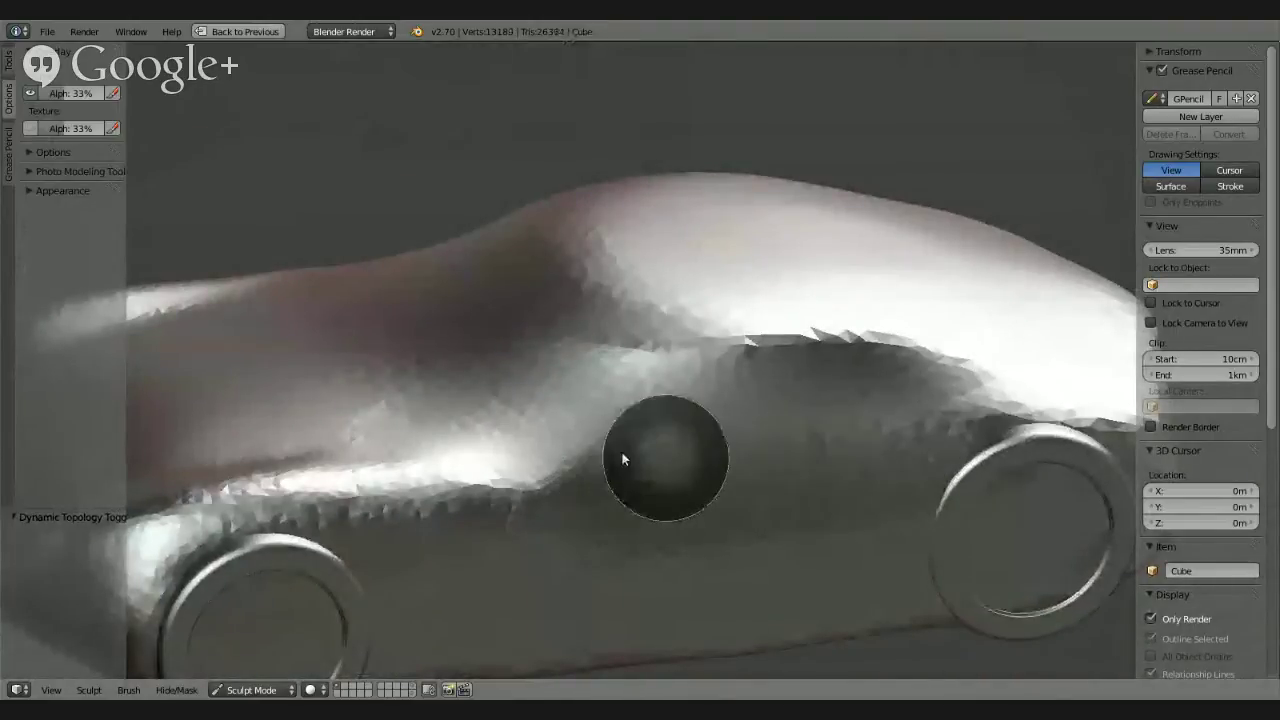
{"action": "mouse_move", "coordinate": [737, 434]}
{"action": "middle_mouse_down"}
{"action": "mouse_move", "coordinate": [755, 389]}
{"action": "mouse_move", "coordinate": [694, 377]}
{"action": "mouse_move", "coordinate": [1011, 371]}
{"action": "mouse_move", "coordinate": [835, 414]}
{"action": "mouse_move", "coordinate": [680, 414]}
{"action": "mouse_move", "coordinate": [671, 386]}
{"action": "mouse_move", "coordinate": [1032, 386]}
{"action": "mouse_move", "coordinate": [826, 466]}
{"action": "mouse_move", "coordinate": [686, 400]}
{"action": "mouse_move", "coordinate": [800, 372]}
{"action": "mouse_move", "coordinate": [714, 400]}
{"action": "middle_mouse_up"}
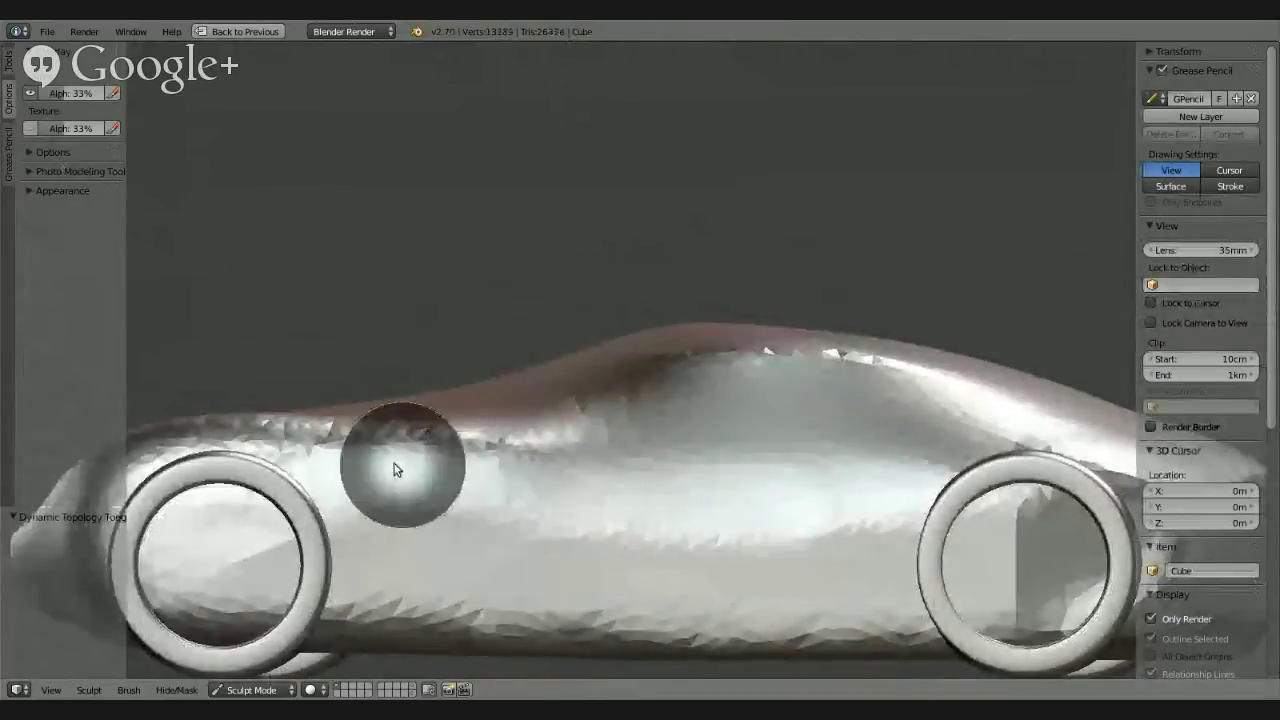
{"action": "left_click_drag", "start_coordinate": [491, 486], "coordinate": [971, 491]}
{"action": "mouse_move", "coordinate": [714, 486]}
{"action": "middle_mouse_down"}
{"action": "mouse_move", "coordinate": [728, 508]}
{"action": "mouse_move", "coordinate": [749, 509]}
{"action": "mouse_move", "coordinate": [677, 563]}
{"action": "mouse_move", "coordinate": [486, 543]}
{"action": "middle_mouse_up"}
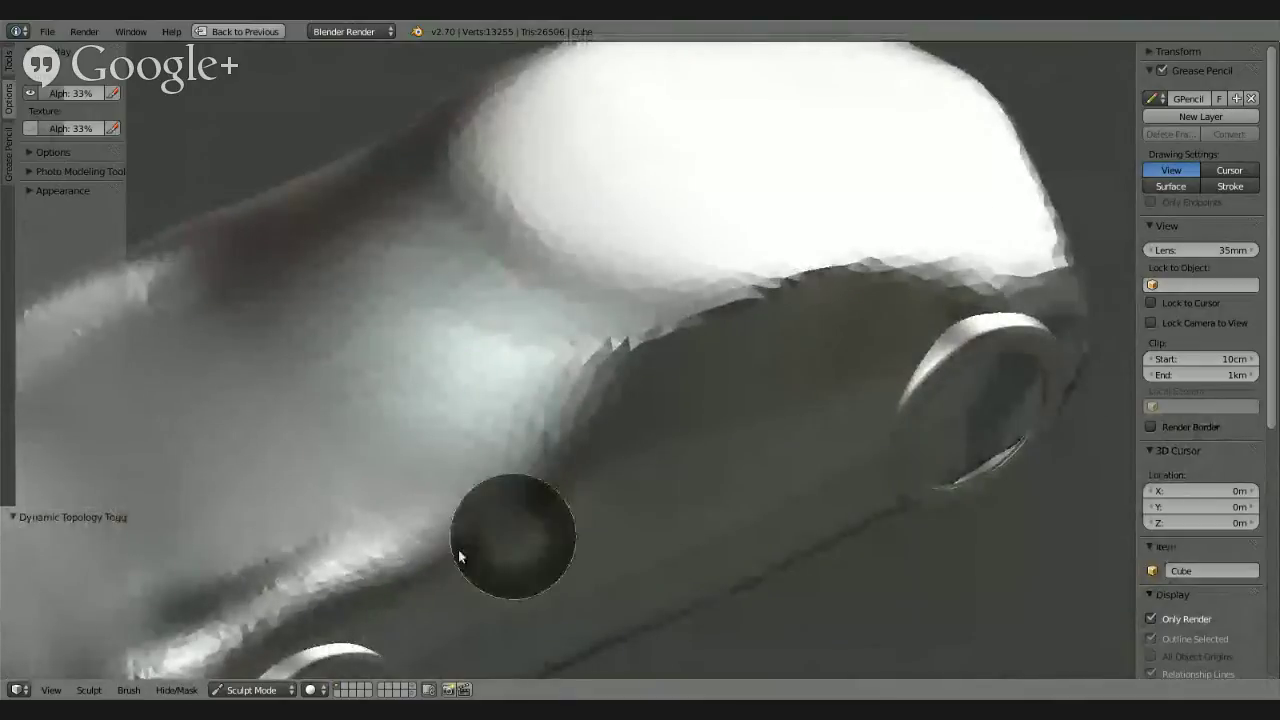
{"action": "middle_click_drag", "start_coordinate": [902, 404], "coordinate": [841, 420]}
{"action": "scroll", "coordinate": [760, 370], "scroll_direction": "down", "scroll_amount": 5}
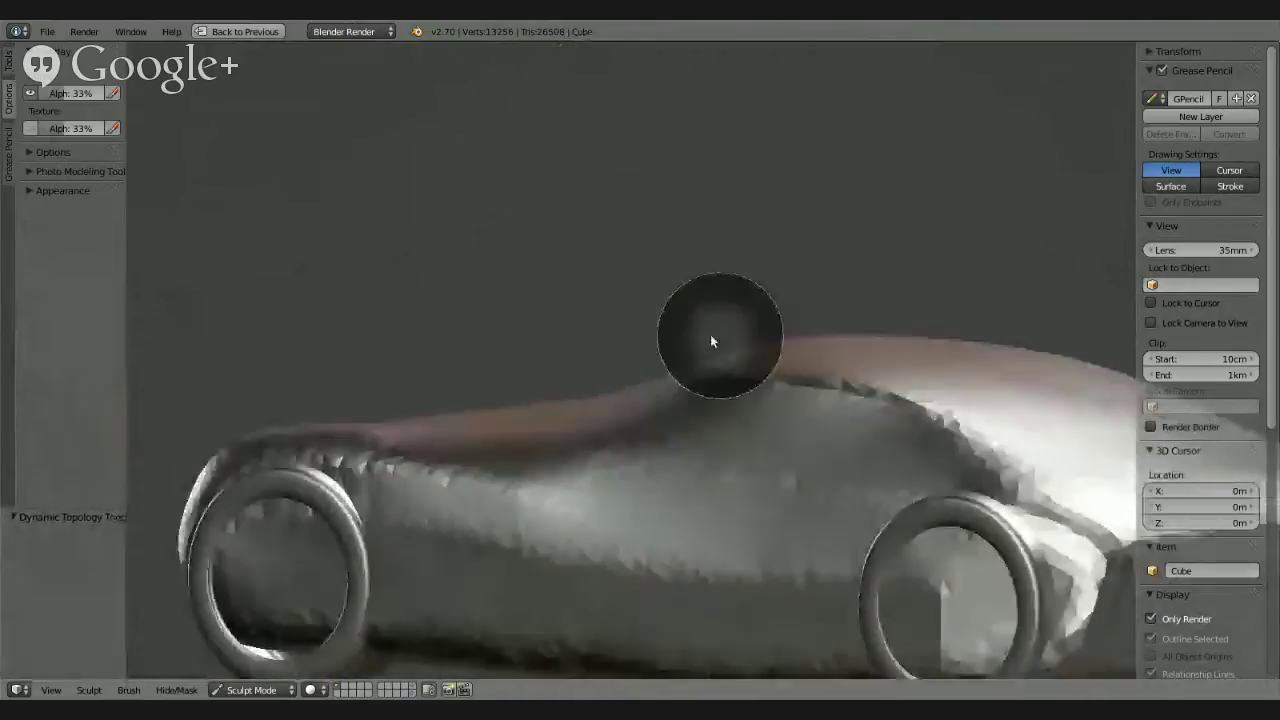
{"action": "mouse_move", "coordinate": [710, 334]}
{"action": "middle_mouse_down"}
{"action": "mouse_move", "coordinate": [655, 337]}
{"action": "mouse_move", "coordinate": [701, 352]}
{"action": "middle_mouse_up"}
{"action": "scroll", "coordinate": [897, 417], "scroll_direction": "up", "scroll_amount": 5}
{"action": "scroll", "coordinate": [991, 352], "scroll_direction": "down", "scroll_amount": 4}
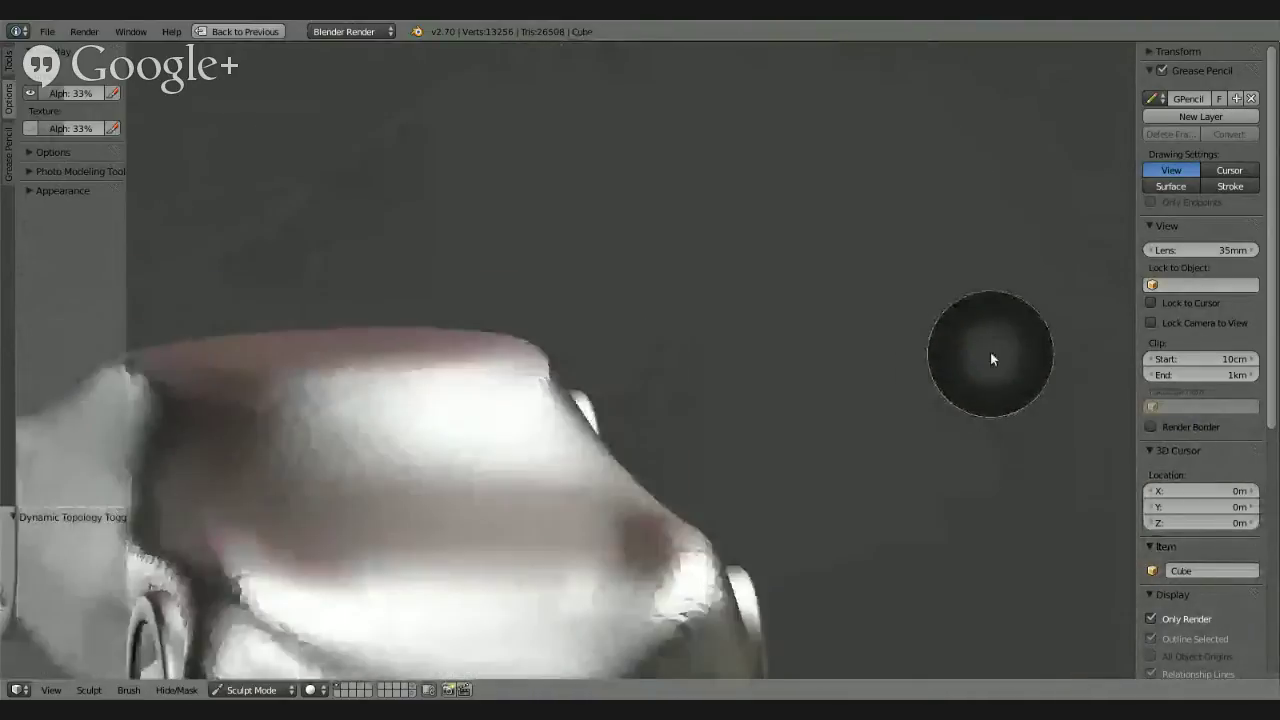
{"action": "mouse_move", "coordinate": [991, 352]}
{"action": "middle_mouse_down"}
{"action": "mouse_move", "coordinate": [902, 334]}
{"action": "mouse_move", "coordinate": [786, 343]}
{"action": "middle_mouse_up"}
{"action": "scroll", "coordinate": [786, 343], "scroll_direction": "up", "scroll_amount": 2}
{"action": "scroll", "coordinate": [795, 412], "scroll_direction": "up", "scroll_amount": 3}
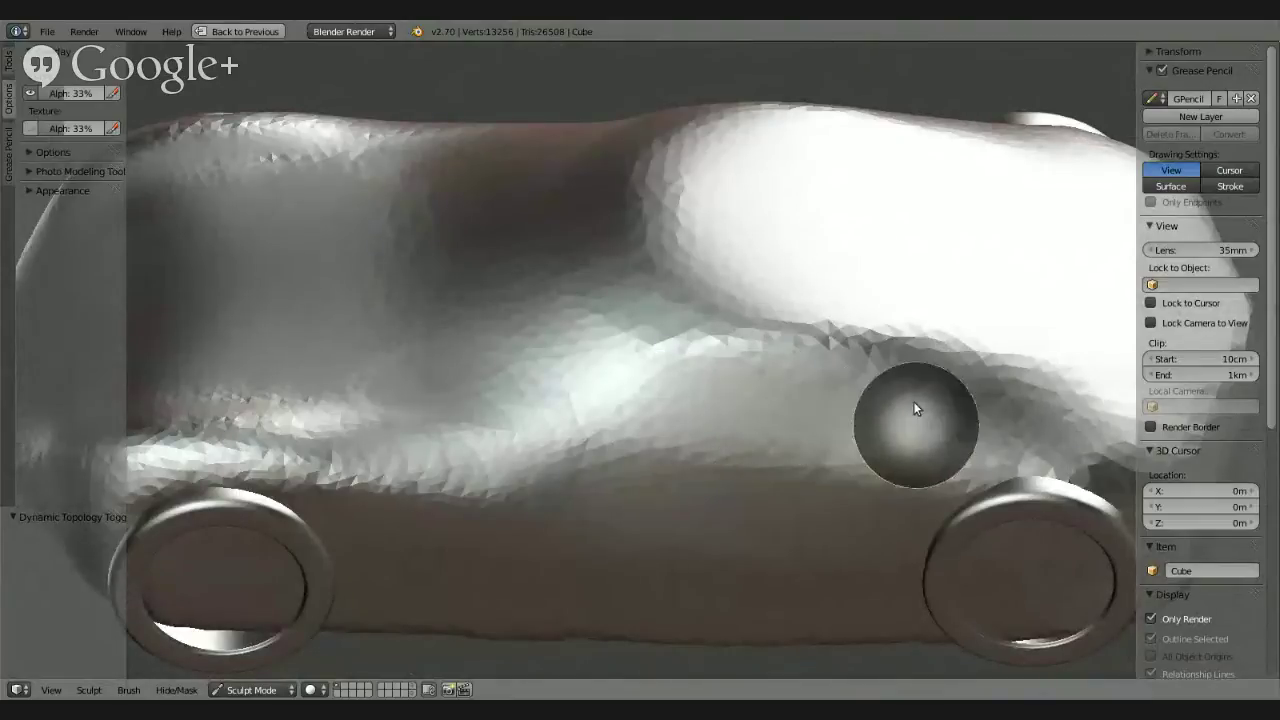
{"action": "mouse_move", "coordinate": [913, 405]}
{"action": "middle_mouse_down"}
{"action": "mouse_move", "coordinate": [845, 326]}
{"action": "mouse_move", "coordinate": [766, 335]}
{"action": "mouse_move", "coordinate": [749, 378]}
{"action": "mouse_move", "coordinate": [945, 386]}
{"action": "mouse_move", "coordinate": [1080, 354]}
{"action": "mouse_move", "coordinate": [965, 390]}
{"action": "mouse_move", "coordinate": [793, 370]}
{"action": "mouse_move", "coordinate": [818, 422]}
{"action": "mouse_move", "coordinate": [877, 350]}
{"action": "mouse_move", "coordinate": [848, 354]}
{"action": "mouse_move", "coordinate": [827, 503]}
{"action": "mouse_move", "coordinate": [837, 449]}
{"action": "mouse_move", "coordinate": [740, 371]}
{"action": "mouse_move", "coordinate": [531, 392]}
{"action": "mouse_move", "coordinate": [731, 425]}
{"action": "mouse_move", "coordinate": [514, 417]}
{"action": "mouse_move", "coordinate": [634, 400]}
{"action": "mouse_move", "coordinate": [631, 423]}
{"action": "mouse_move", "coordinate": [603, 428]}
{"action": "mouse_move", "coordinate": [668, 430]}
{"action": "middle_mouse_up"}
Step: Centre the car, switch to numpad 7 top view, and zoom in over the body
{"action": "key", "text": "KP_Decimal"}
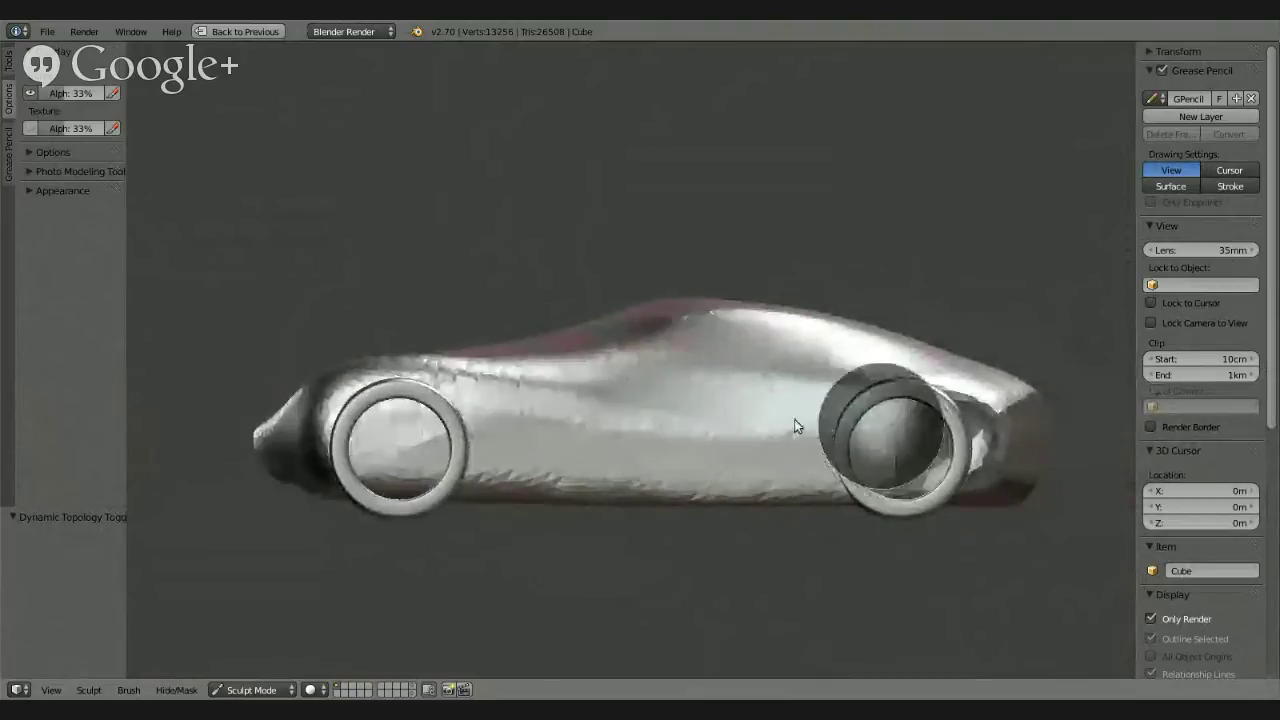
{"action": "scroll", "coordinate": [738, 477], "scroll_direction": "down", "scroll_amount": 1}
{"action": "scroll", "coordinate": [757, 417], "scroll_direction": "up", "scroll_amount": 4}
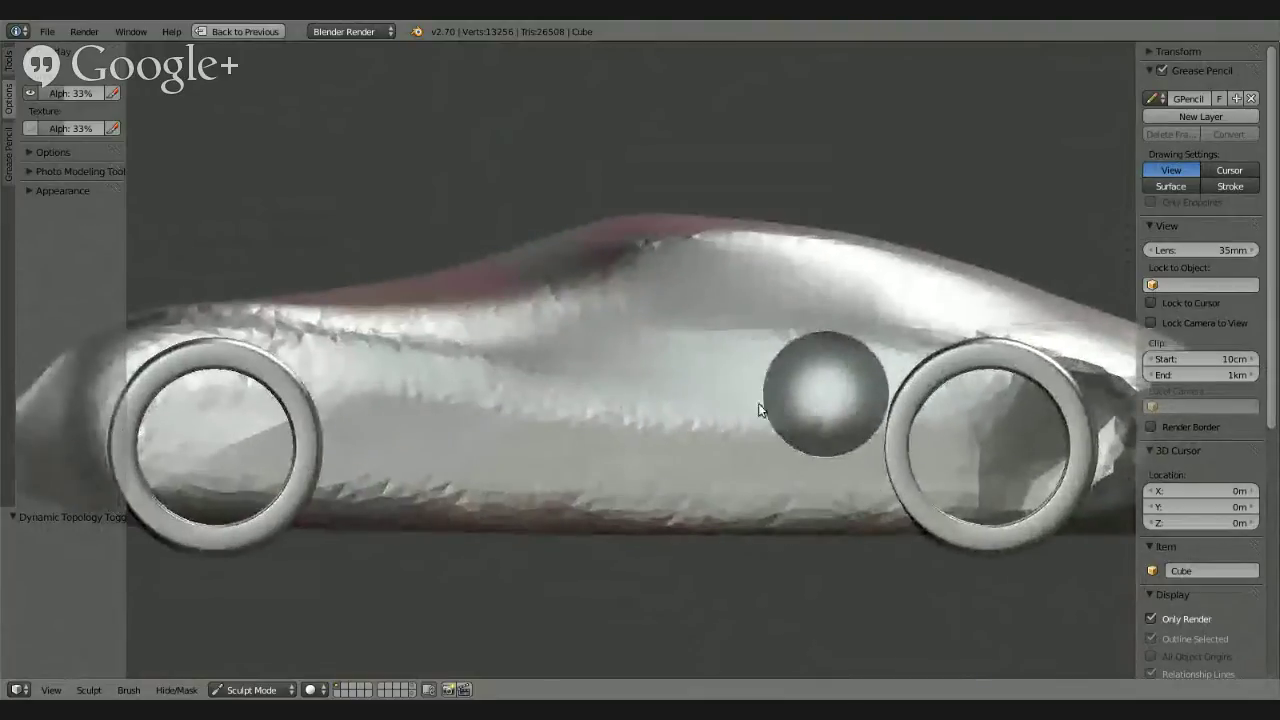
{"action": "mouse_move", "coordinate": [788, 417]}
{"action": "middle_mouse_down"}
{"action": "mouse_move", "coordinate": [712, 413]}
{"action": "mouse_move", "coordinate": [720, 437]}
{"action": "mouse_move", "coordinate": [758, 459]}
{"action": "mouse_move", "coordinate": [738, 375]}
{"action": "middle_mouse_up"}
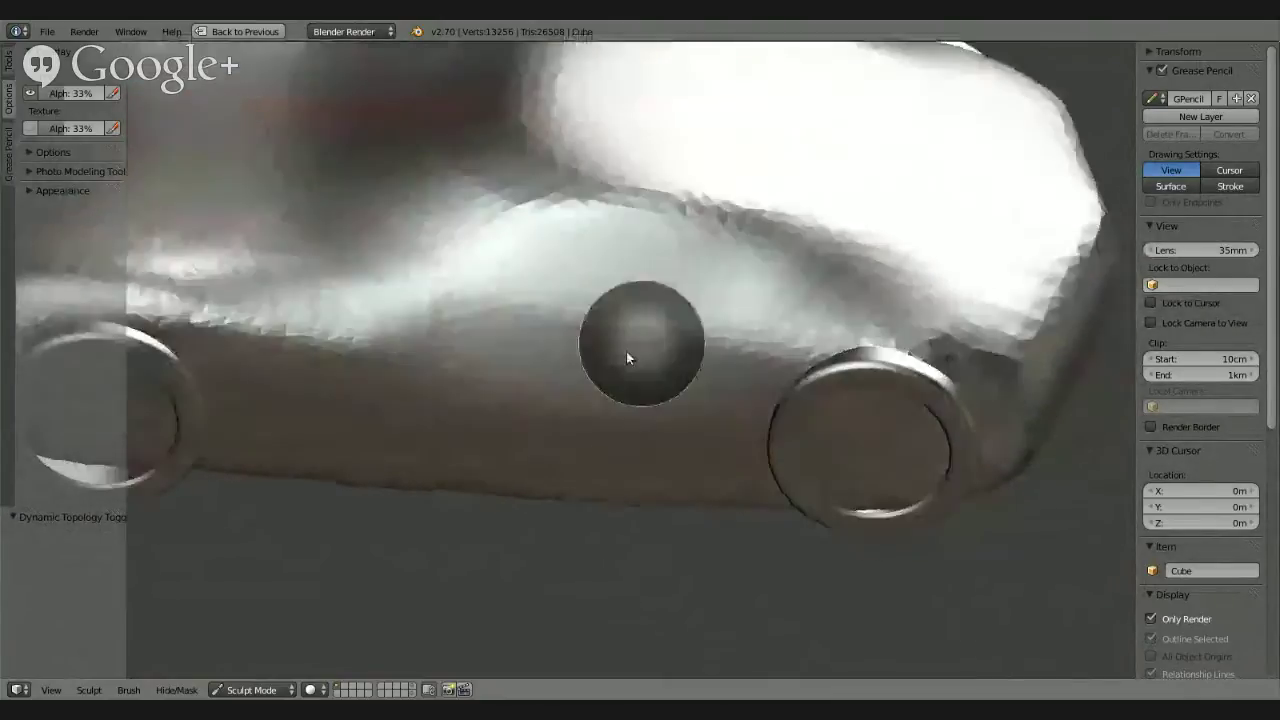
{"action": "mouse_move", "coordinate": [626, 343]}
{"action": "middle_mouse_down"}
{"action": "mouse_move", "coordinate": [696, 372]}
{"action": "mouse_move", "coordinate": [880, 397]}
{"action": "middle_mouse_up"}
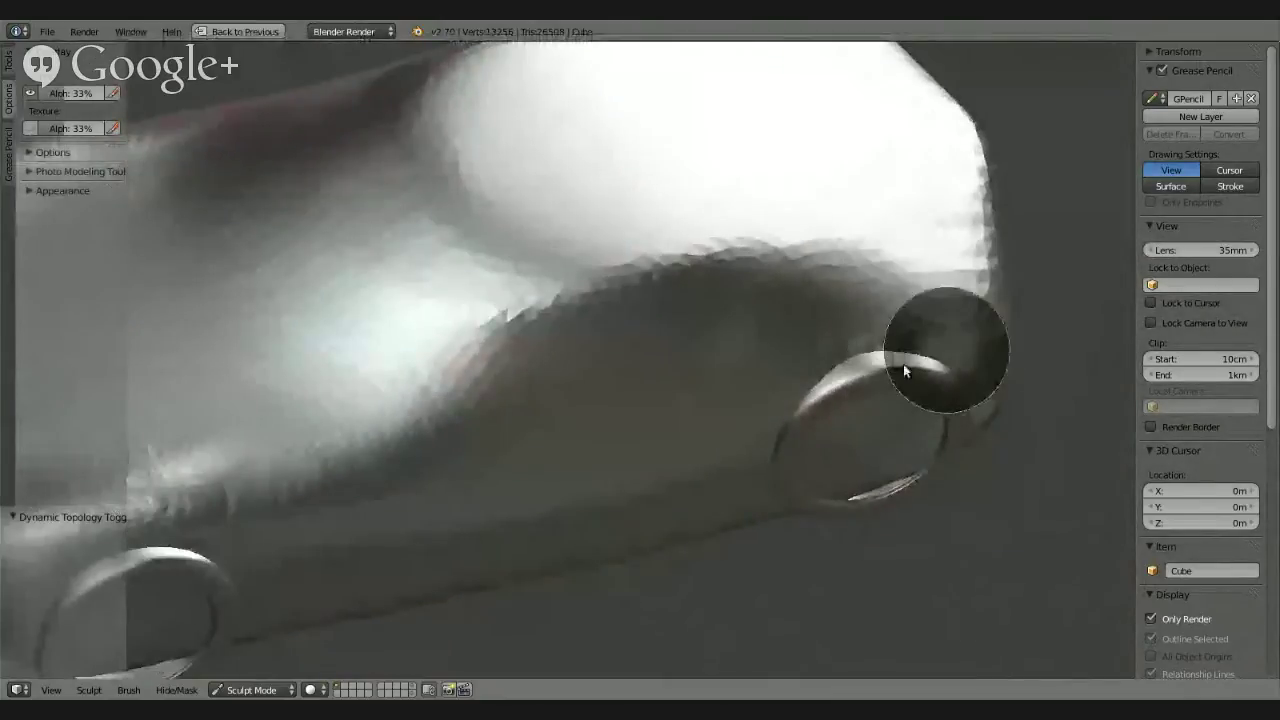
{"action": "scroll", "coordinate": [881, 397], "scroll_direction": "up", "scroll_amount": 3}
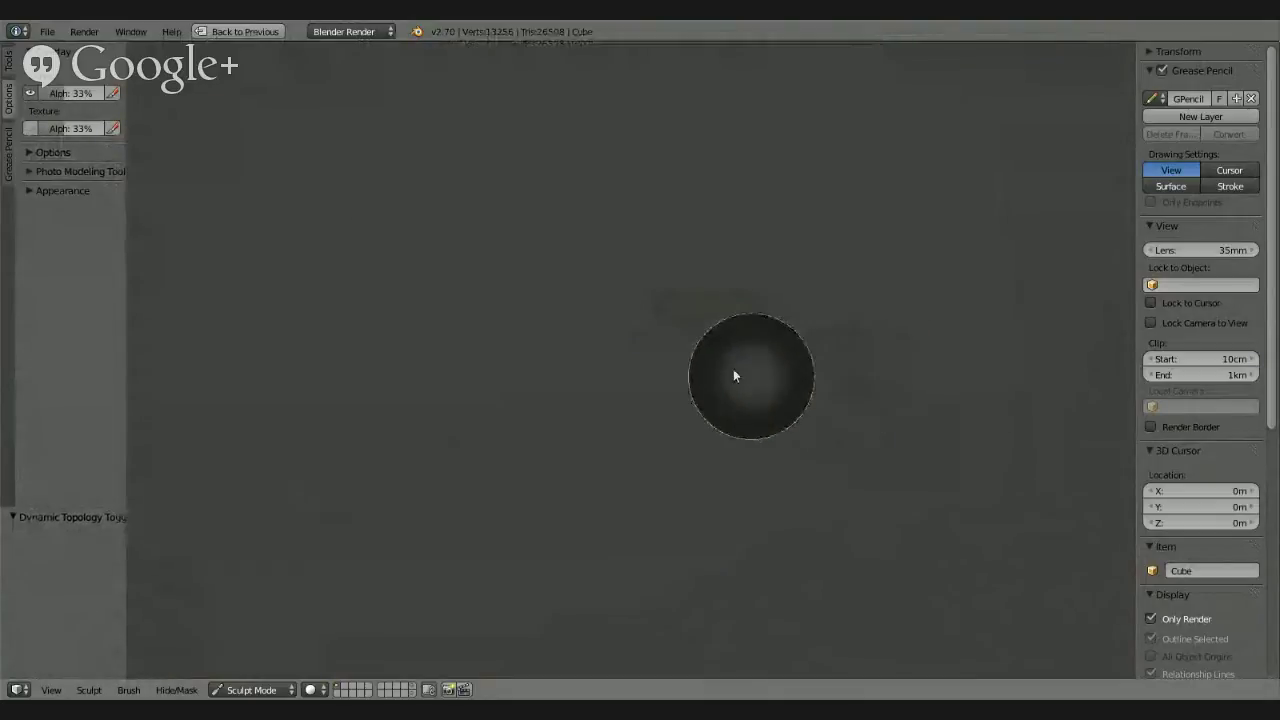
{"action": "scroll", "coordinate": [414, 565], "scroll_direction": "down", "scroll_amount": 3}
{"action": "middle_click_drag", "start_coordinate": [400, 543], "coordinate": [742, 371], "text": "shift"}
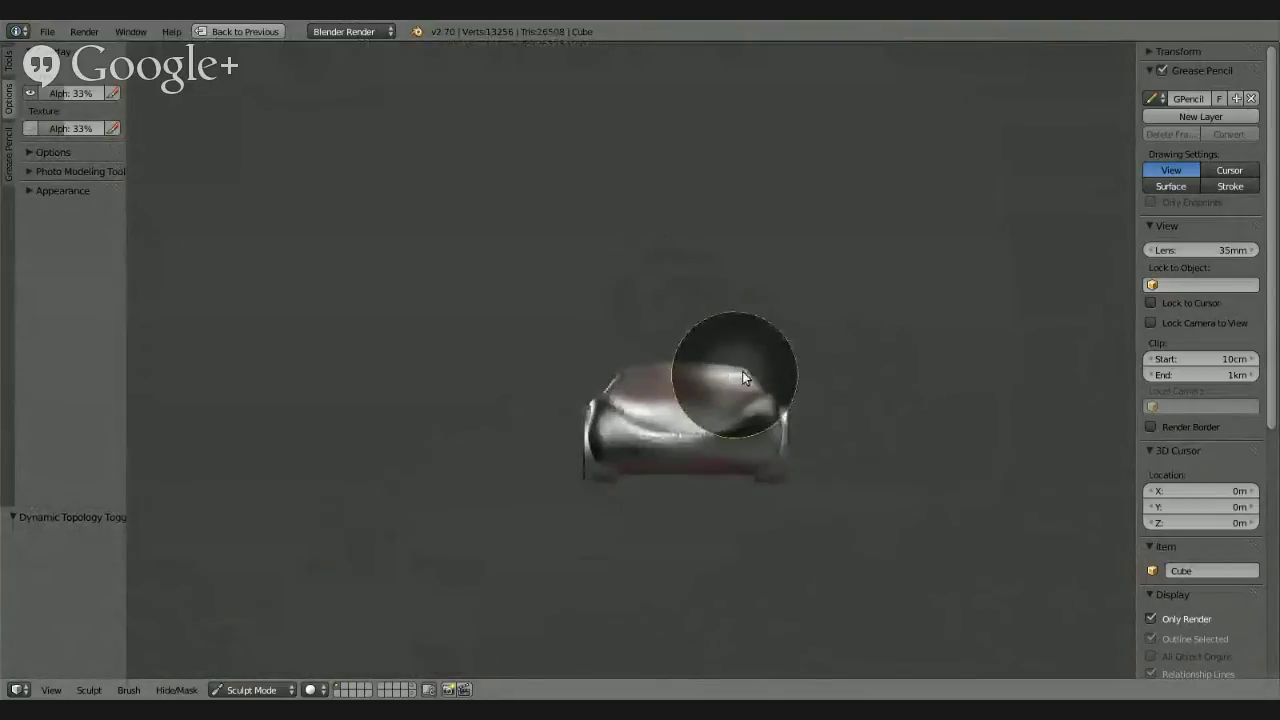
{"action": "key", "text": "KP_7"}
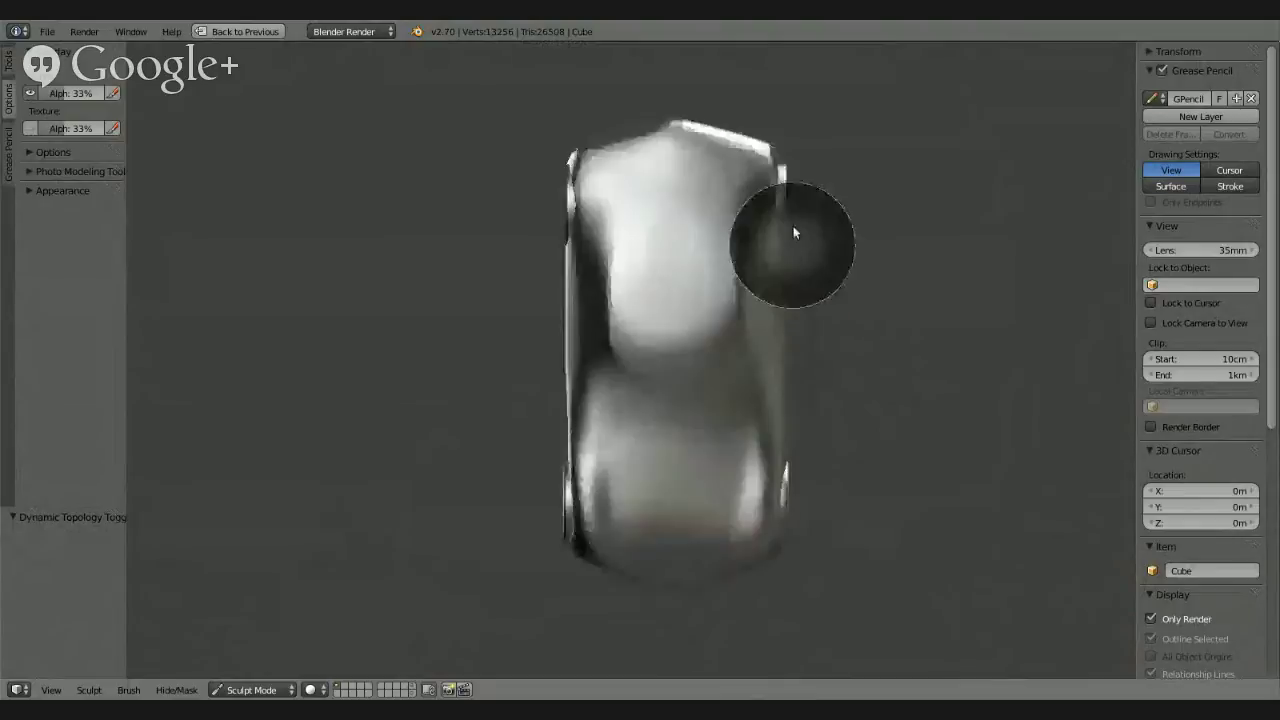
{"action": "scroll", "coordinate": [790, 228], "scroll_direction": "up", "scroll_amount": 3}
{"action": "middle_click_drag", "start_coordinate": [739, 242], "coordinate": [737, 371]}
{"action": "scroll", "coordinate": [586, 349], "scroll_direction": "up", "scroll_amount": 3}
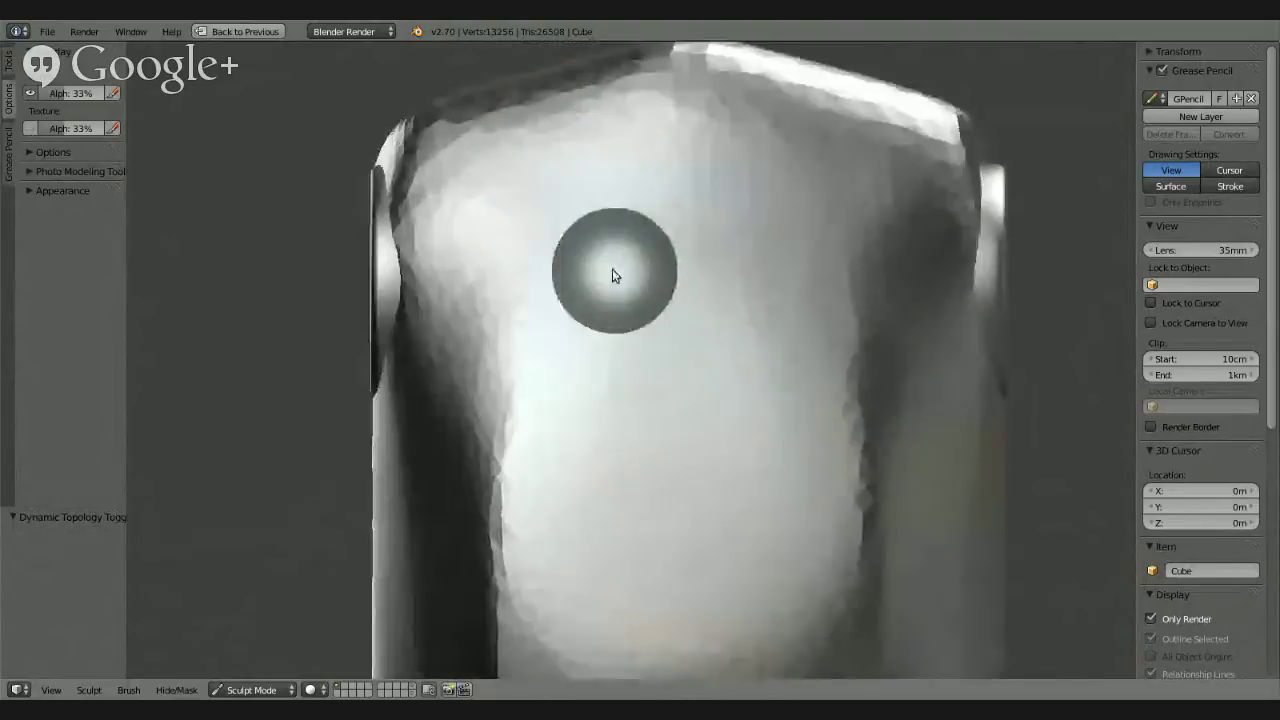
{"action": "scroll", "coordinate": [612, 269], "scroll_direction": "up", "scroll_amount": 2}
Step: Return to the brush settings, pick the Clay brush and switch it to Add
{"action": "left_click", "coordinate": [8, 62]}
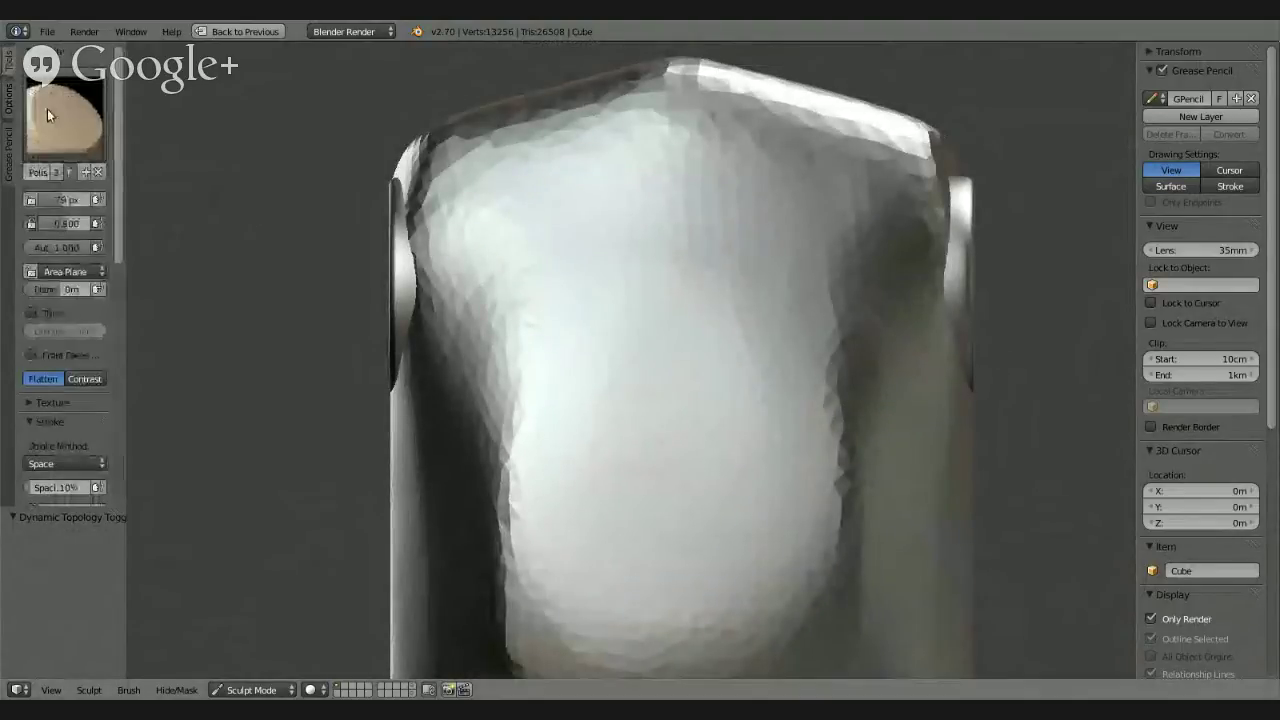
{"action": "left_click", "coordinate": [47, 109]}
{"action": "left_click", "coordinate": [240, 210]}
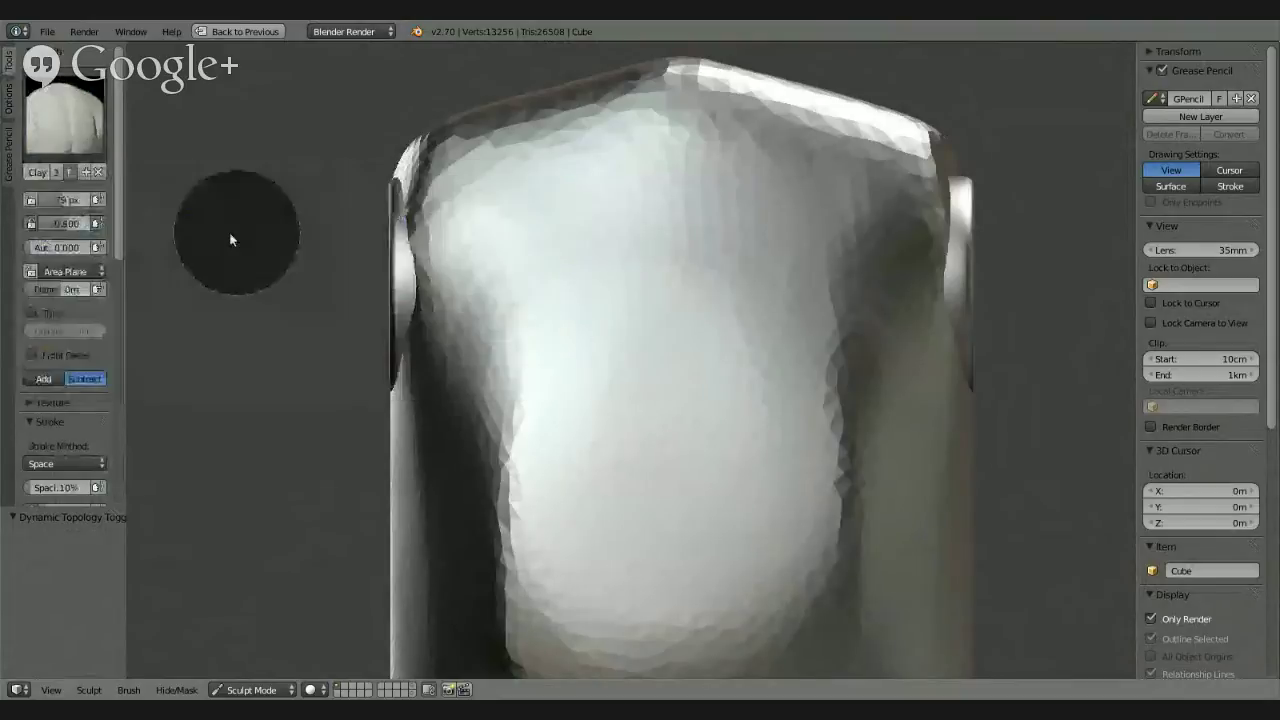
{"action": "scroll", "coordinate": [433, 298], "scroll_direction": "up", "scroll_amount": 2}
{"action": "scroll", "coordinate": [419, 261], "scroll_direction": "up", "scroll_amount": 3}
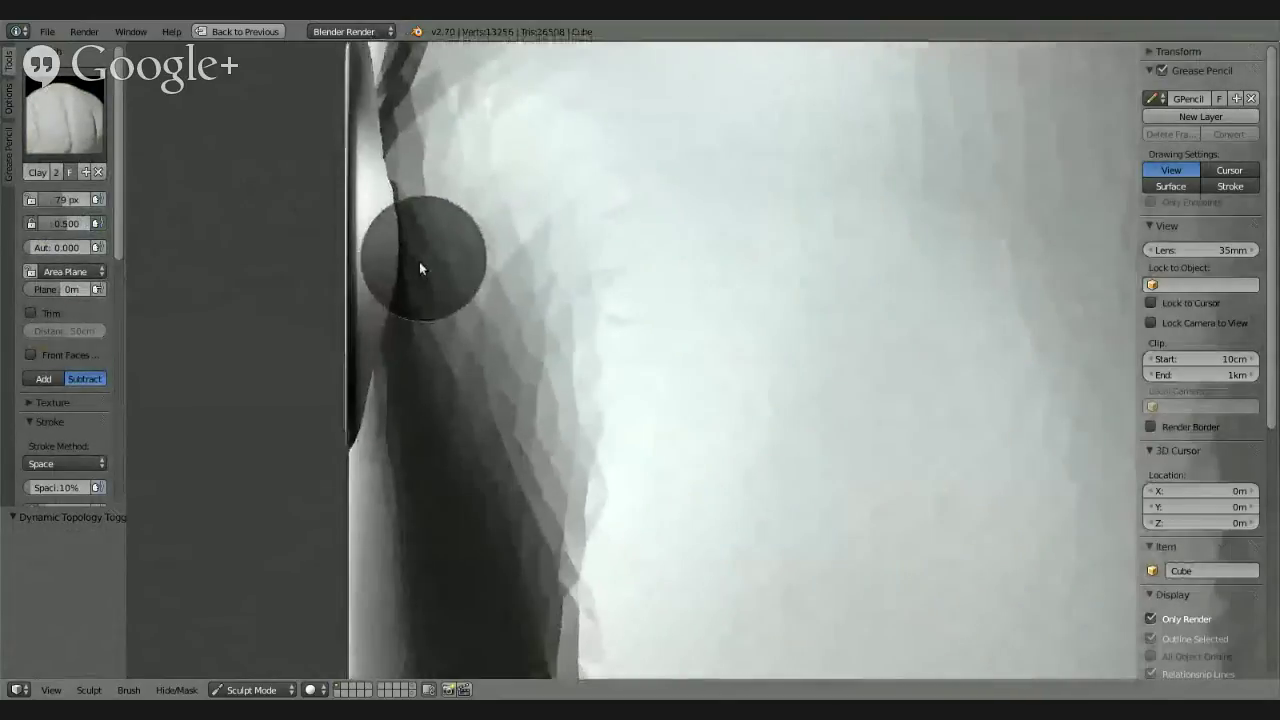
{"action": "left_click", "coordinate": [40, 378]}
{"action": "scroll", "coordinate": [420, 315], "scroll_direction": "down", "scroll_amount": 1}
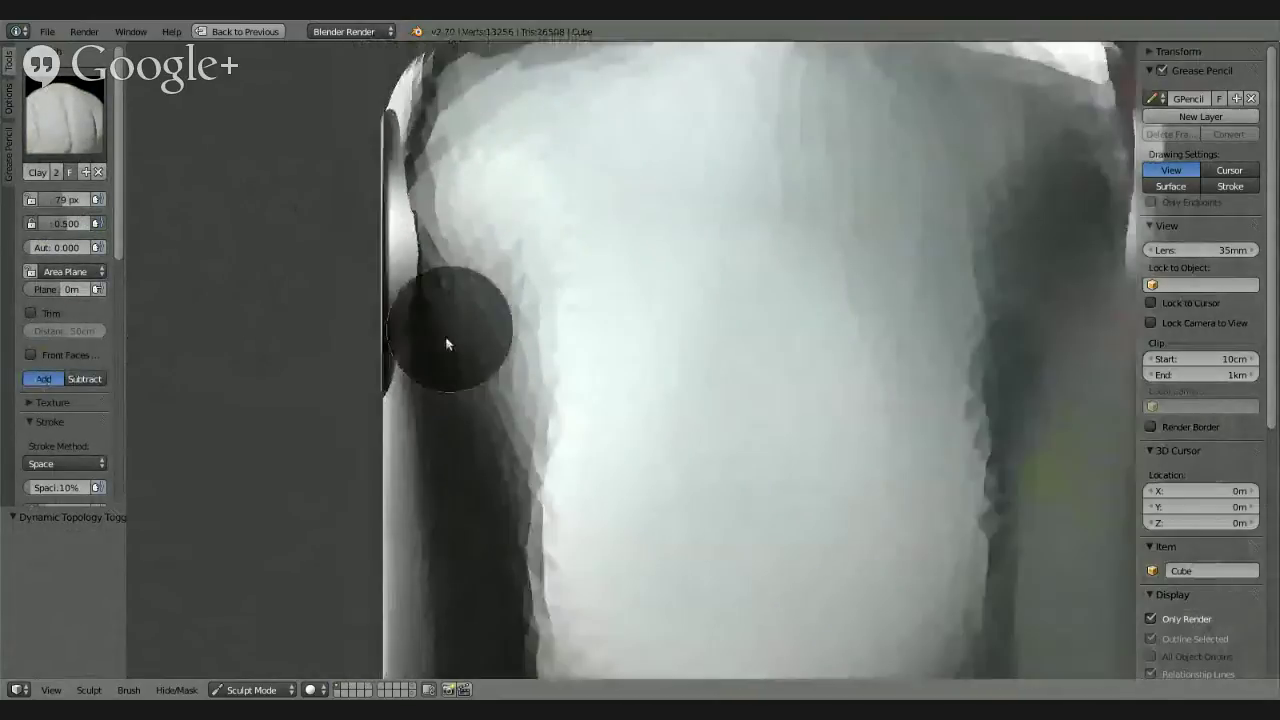
Step: Build up clay along the body's left edge and left front corner
{"action": "mouse_move", "coordinate": [424, 185]}
{"action": "left_mouse_down"}
{"action": "mouse_move", "coordinate": [408, 357]}
{"action": "mouse_move", "coordinate": [403, 120]}
{"action": "mouse_move", "coordinate": [408, 380]}
{"action": "mouse_move", "coordinate": [415, 82]}
{"action": "mouse_move", "coordinate": [406, 409]}
{"action": "mouse_move", "coordinate": [409, 290]}
{"action": "mouse_move", "coordinate": [394, 421]}
{"action": "mouse_move", "coordinate": [413, 326]}
{"action": "mouse_move", "coordinate": [411, 92]}
{"action": "mouse_move", "coordinate": [397, 427]}
{"action": "mouse_move", "coordinate": [414, 110]}
{"action": "mouse_move", "coordinate": [414, 163]}
{"action": "mouse_move", "coordinate": [429, 166]}
{"action": "mouse_move", "coordinate": [425, 114]}
{"action": "mouse_move", "coordinate": [411, 386]}
{"action": "mouse_move", "coordinate": [410, 140]}
{"action": "mouse_move", "coordinate": [393, 457]}
{"action": "mouse_move", "coordinate": [413, 136]}
{"action": "mouse_move", "coordinate": [416, 126]}
{"action": "mouse_move", "coordinate": [399, 240]}
{"action": "mouse_move", "coordinate": [439, 124]}
{"action": "mouse_move", "coordinate": [406, 284]}
{"action": "left_mouse_up"}
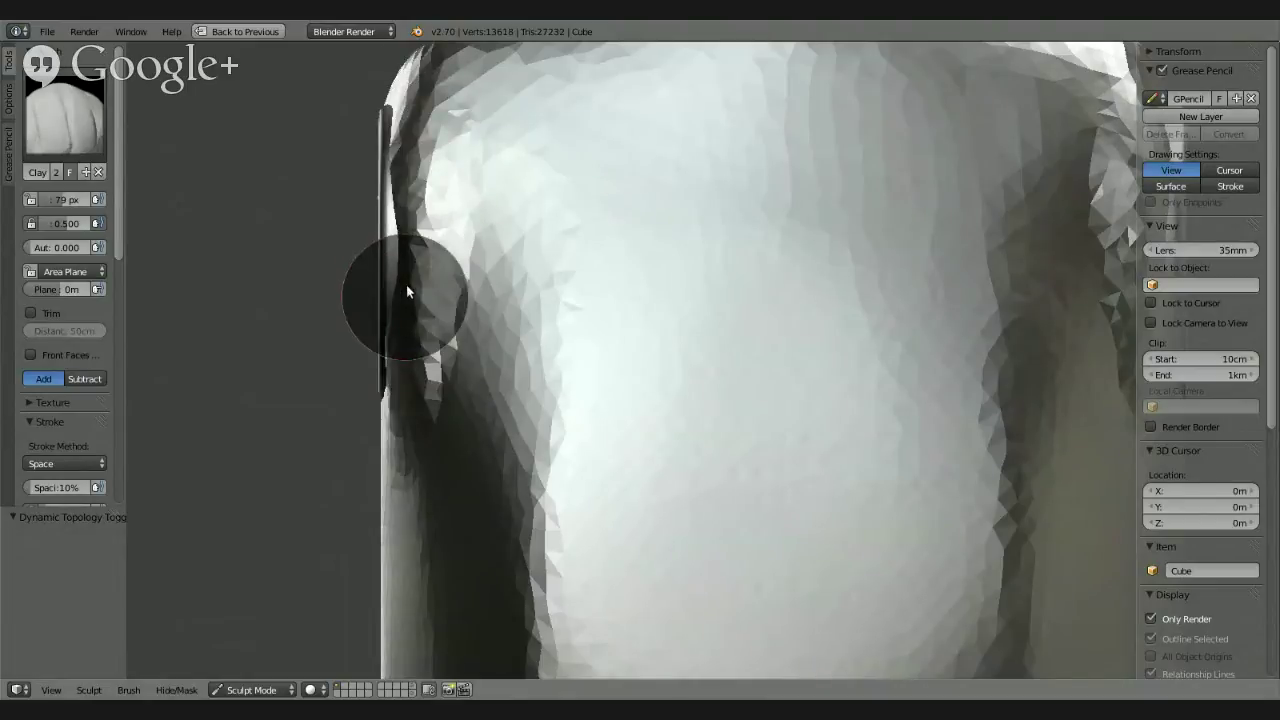
{"action": "scroll", "coordinate": [406, 284], "scroll_direction": "down", "scroll_amount": 4}
{"action": "middle_click_drag", "start_coordinate": [423, 428], "coordinate": [437, 220]}
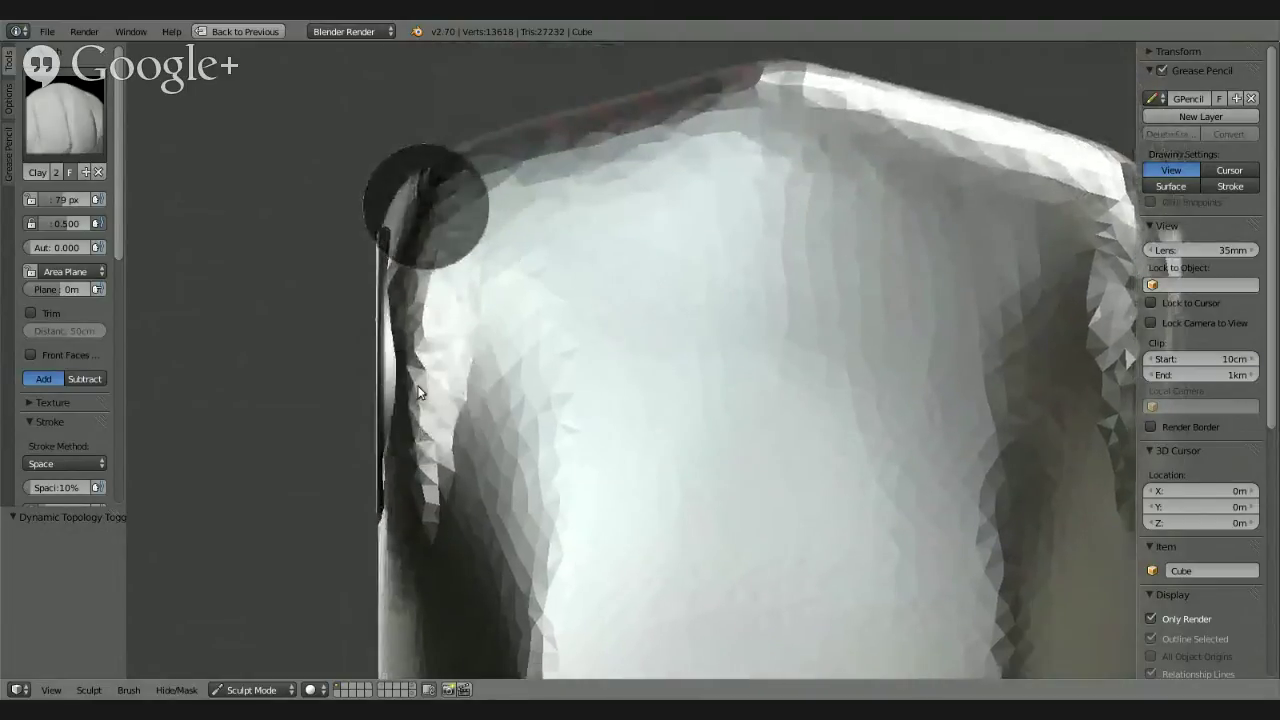
{"action": "mouse_move", "coordinate": [418, 392]}
{"action": "left_mouse_down"}
{"action": "mouse_move", "coordinate": [435, 215]}
{"action": "mouse_move", "coordinate": [418, 463]}
{"action": "mouse_move", "coordinate": [420, 300]}
{"action": "mouse_move", "coordinate": [423, 428]}
{"action": "mouse_move", "coordinate": [428, 386]}
{"action": "left_mouse_up"}
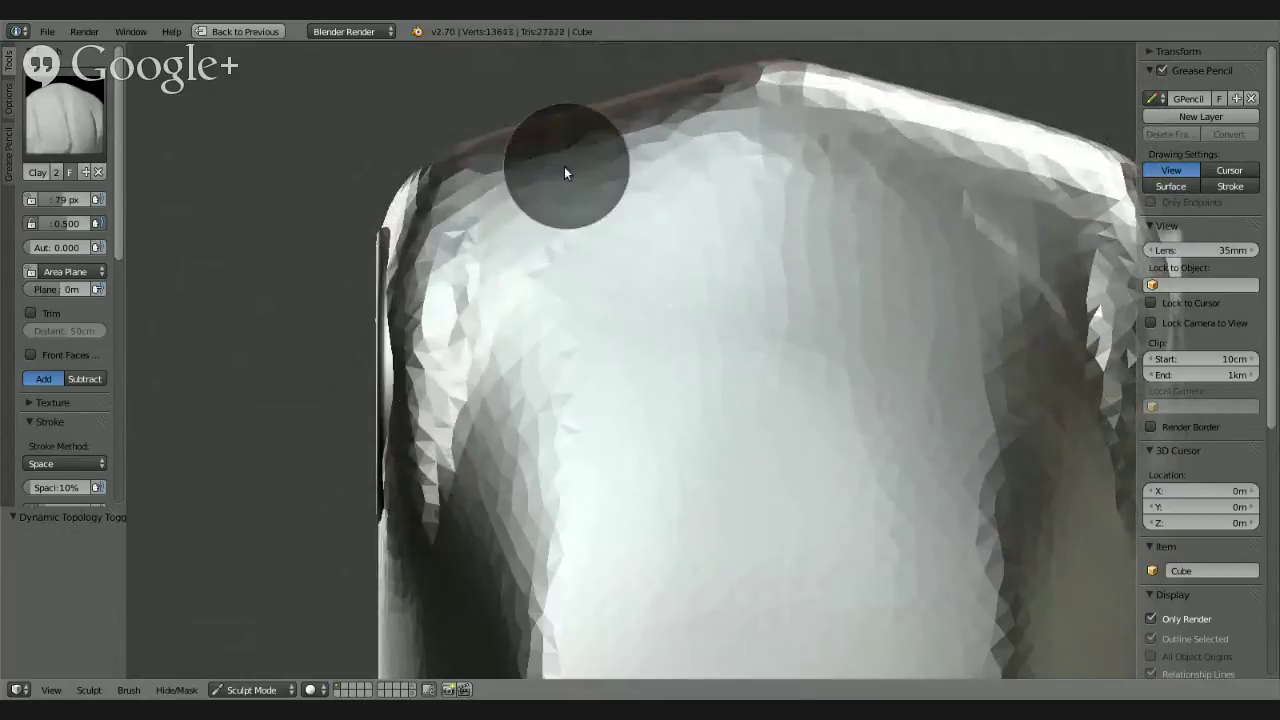
{"action": "mouse_move", "coordinate": [564, 167]}
{"action": "left_mouse_down"}
{"action": "mouse_move", "coordinate": [429, 342]}
{"action": "mouse_move", "coordinate": [612, 143]}
{"action": "mouse_move", "coordinate": [432, 296]}
{"action": "mouse_move", "coordinate": [451, 235]}
{"action": "mouse_move", "coordinate": [694, 109]}
{"action": "mouse_move", "coordinate": [494, 191]}
{"action": "mouse_move", "coordinate": [727, 138]}
{"action": "mouse_move", "coordinate": [638, 142]}
{"action": "mouse_move", "coordinate": [680, 129]}
{"action": "mouse_move", "coordinate": [407, 372]}
{"action": "mouse_move", "coordinate": [423, 496]}
{"action": "mouse_move", "coordinate": [466, 224]}
{"action": "mouse_move", "coordinate": [433, 397]}
{"action": "mouse_move", "coordinate": [437, 294]}
{"action": "mouse_move", "coordinate": [415, 328]}
{"action": "mouse_move", "coordinate": [403, 415]}
{"action": "left_mouse_up"}
{"action": "mouse_move", "coordinate": [403, 415]}
{"action": "middle_mouse_down"}
{"action": "mouse_move", "coordinate": [523, 309]}
{"action": "mouse_move", "coordinate": [631, 246]}
{"action": "mouse_move", "coordinate": [516, 252]}
{"action": "mouse_move", "coordinate": [531, 371]}
{"action": "mouse_move", "coordinate": [623, 380]}
{"action": "mouse_move", "coordinate": [623, 417]}
{"action": "mouse_move", "coordinate": [579, 371]}
{"action": "mouse_move", "coordinate": [620, 343]}
{"action": "mouse_move", "coordinate": [663, 214]}
{"action": "middle_mouse_up"}
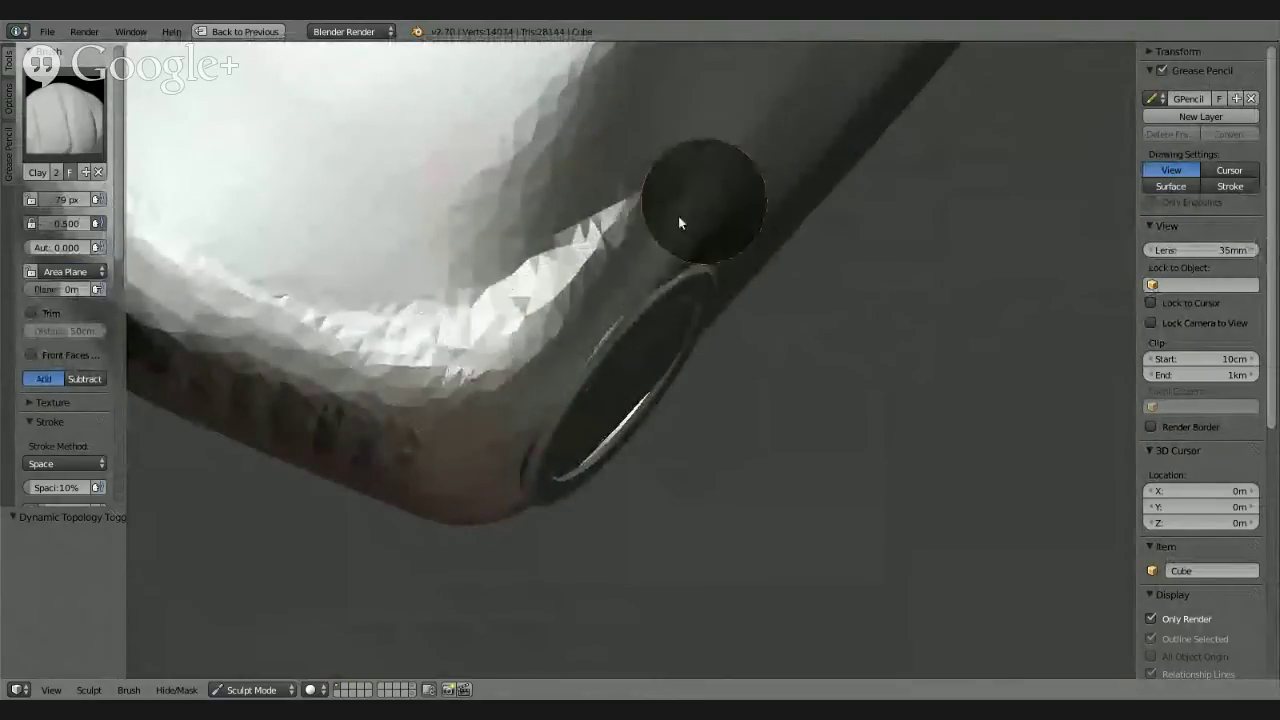
Step: Add clay along the recess edge and its lower rim
{"action": "left_click", "coordinate": [409, 389]}
{"action": "mouse_move", "coordinate": [409, 389]}
{"action": "middle_mouse_down"}
{"action": "mouse_move", "coordinate": [572, 351]}
{"action": "mouse_move", "coordinate": [720, 243]}
{"action": "mouse_move", "coordinate": [649, 316]}
{"action": "middle_mouse_up"}
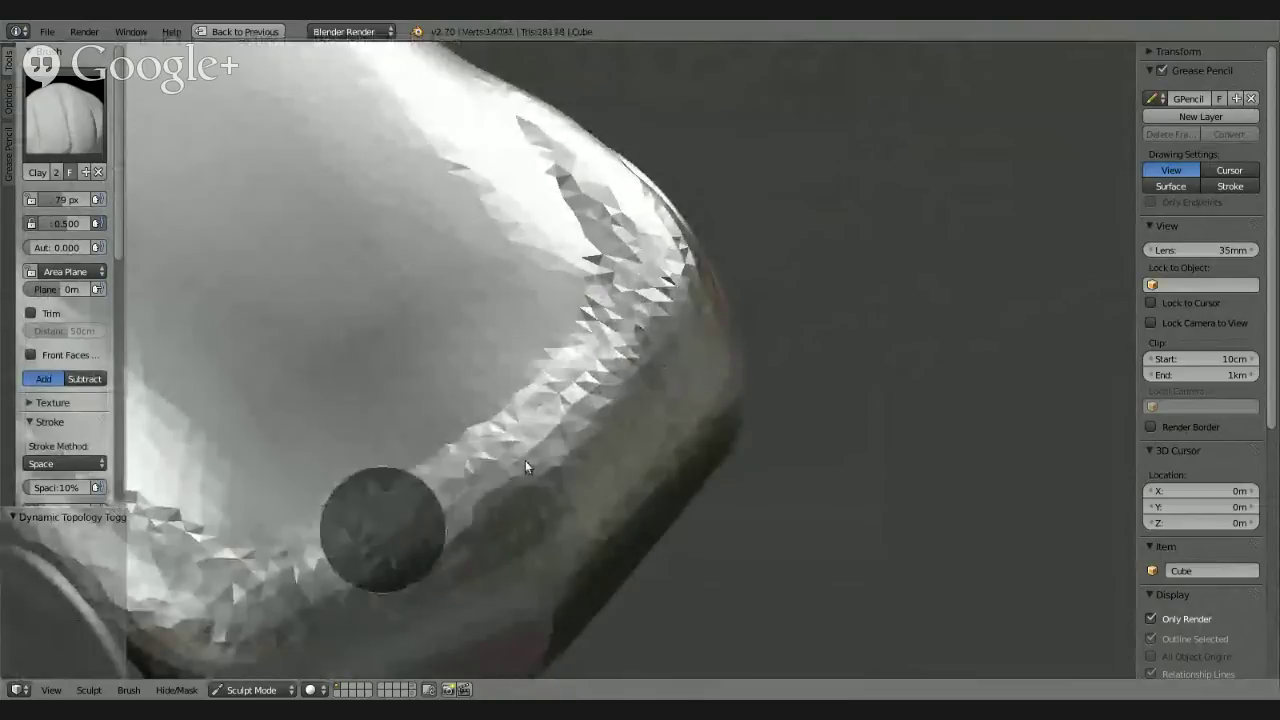
{"action": "left_click_drag", "start_coordinate": [525, 465], "coordinate": [697, 290]}
{"action": "mouse_move", "coordinate": [697, 290]}
{"action": "middle_mouse_down"}
{"action": "mouse_move", "coordinate": [467, 214]}
{"action": "mouse_move", "coordinate": [602, 348]}
{"action": "middle_mouse_up"}
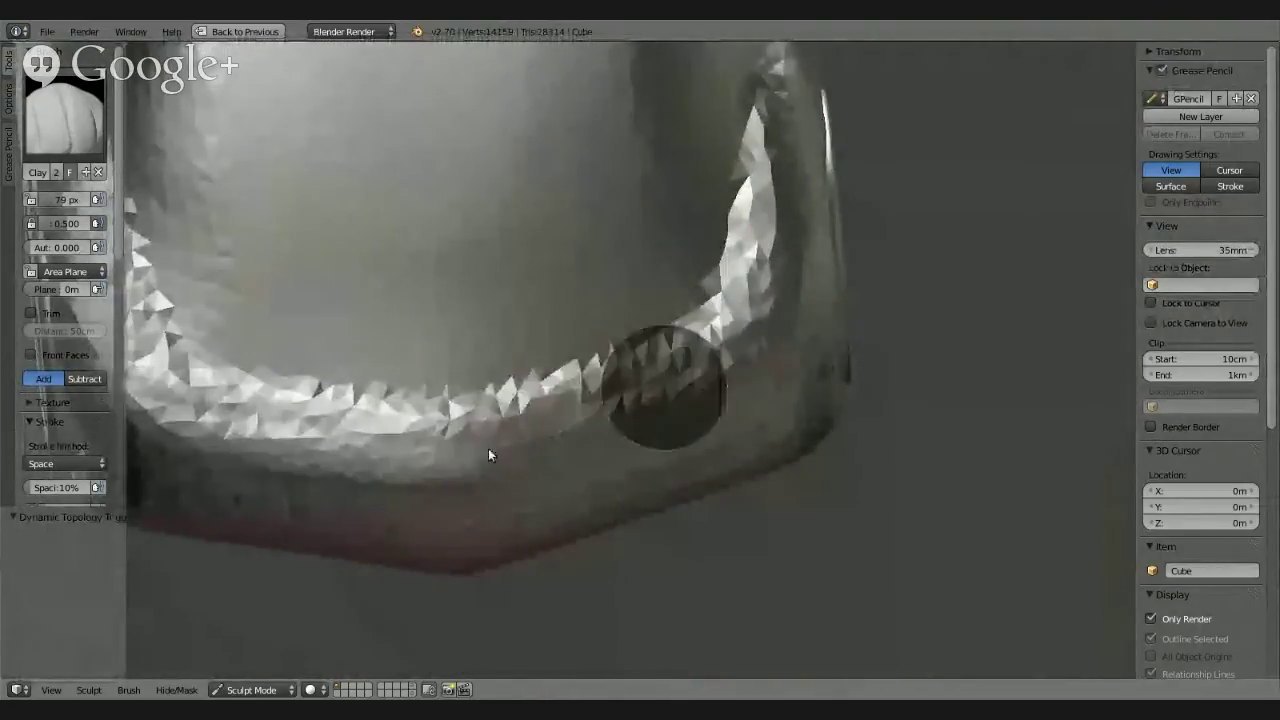
{"action": "left_click_drag", "start_coordinate": [488, 455], "coordinate": [644, 325]}
{"action": "mouse_move", "coordinate": [644, 325]}
{"action": "middle_mouse_down"}
{"action": "mouse_move", "coordinate": [521, 248]}
{"action": "mouse_move", "coordinate": [614, 262]}
{"action": "mouse_move", "coordinate": [506, 320]}
{"action": "mouse_move", "coordinate": [700, 329]}
{"action": "mouse_move", "coordinate": [623, 400]}
{"action": "mouse_move", "coordinate": [686, 343]}
{"action": "mouse_move", "coordinate": [622, 446]}
{"action": "mouse_move", "coordinate": [549, 470]}
{"action": "mouse_move", "coordinate": [572, 356]}
{"action": "mouse_move", "coordinate": [716, 330]}
{"action": "mouse_move", "coordinate": [694, 325]}
{"action": "mouse_move", "coordinate": [632, 402]}
{"action": "mouse_move", "coordinate": [470, 455]}
{"action": "middle_mouse_up"}
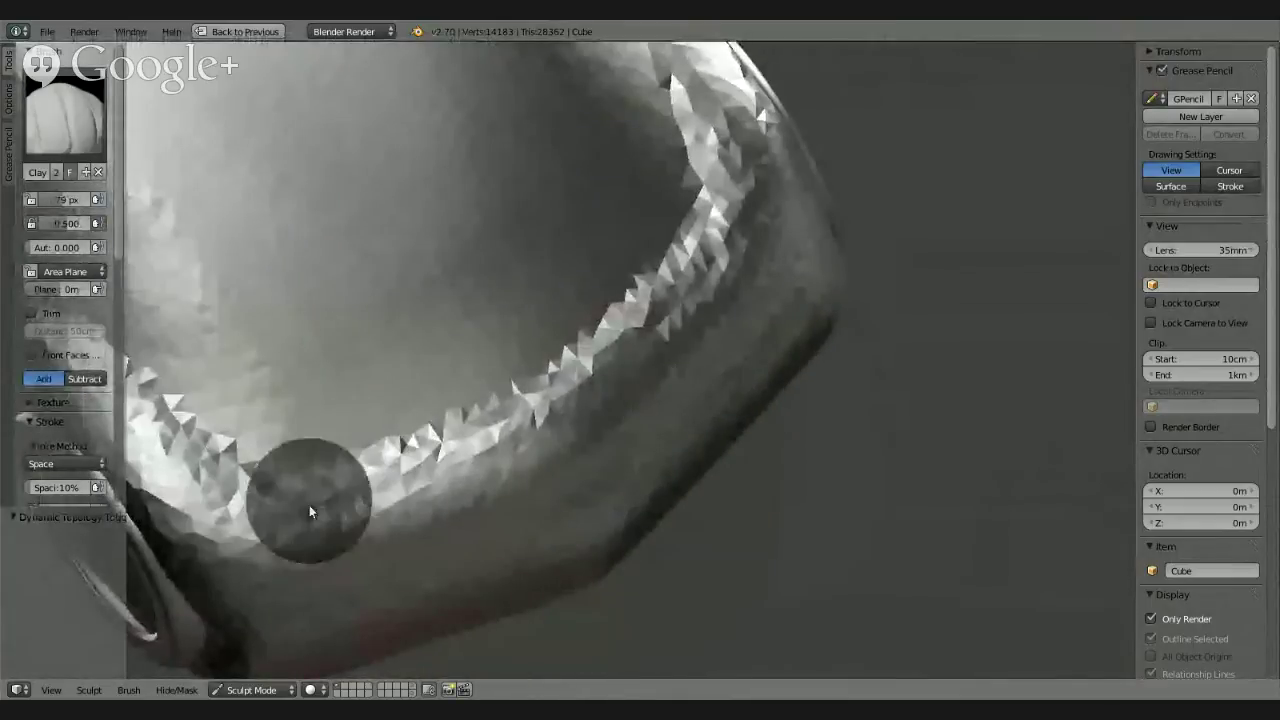
Step: Dab clay on the upper inner edge and lower rim, then build up behind the wheel
{"action": "left_click_drag", "start_coordinate": [687, 291], "coordinate": [659, 318]}
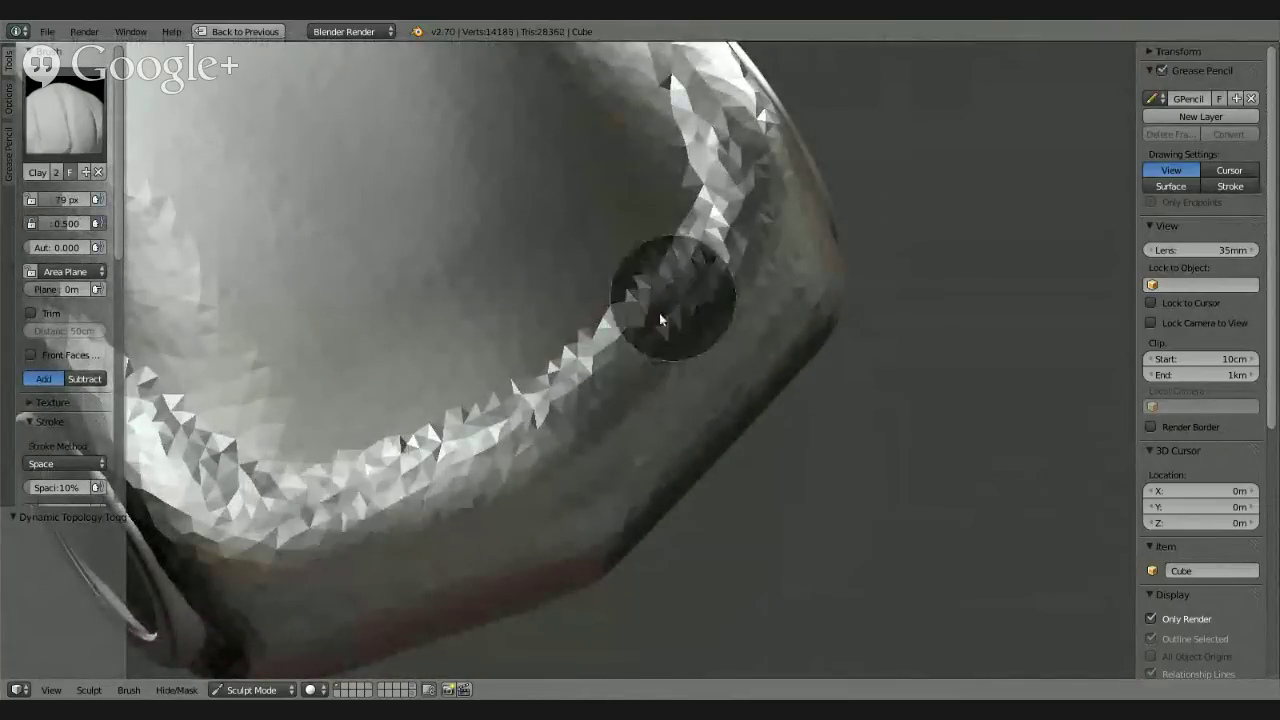
{"action": "mouse_move", "coordinate": [659, 318]}
{"action": "middle_mouse_down"}
{"action": "mouse_move", "coordinate": [677, 286]}
{"action": "mouse_move", "coordinate": [629, 349]}
{"action": "middle_mouse_up"}
{"action": "left_click", "coordinate": [348, 505]}
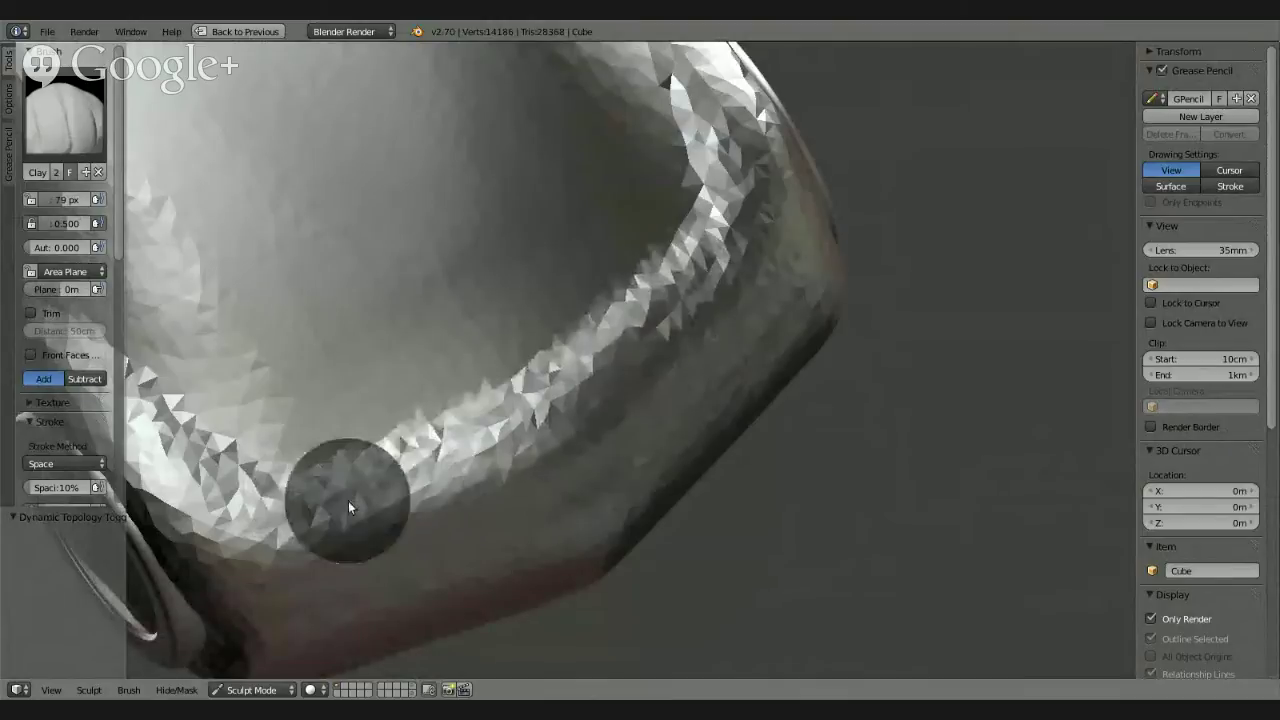
{"action": "left_click_drag", "start_coordinate": [348, 501], "coordinate": [408, 449]}
{"action": "mouse_move", "coordinate": [408, 449]}
{"action": "middle_mouse_down"}
{"action": "mouse_move", "coordinate": [549, 323]}
{"action": "mouse_move", "coordinate": [534, 314]}
{"action": "mouse_move", "coordinate": [474, 358]}
{"action": "mouse_move", "coordinate": [249, 401]}
{"action": "mouse_move", "coordinate": [568, 349]}
{"action": "mouse_move", "coordinate": [586, 334]}
{"action": "mouse_move", "coordinate": [558, 240]}
{"action": "mouse_move", "coordinate": [754, 394]}
{"action": "middle_mouse_up"}
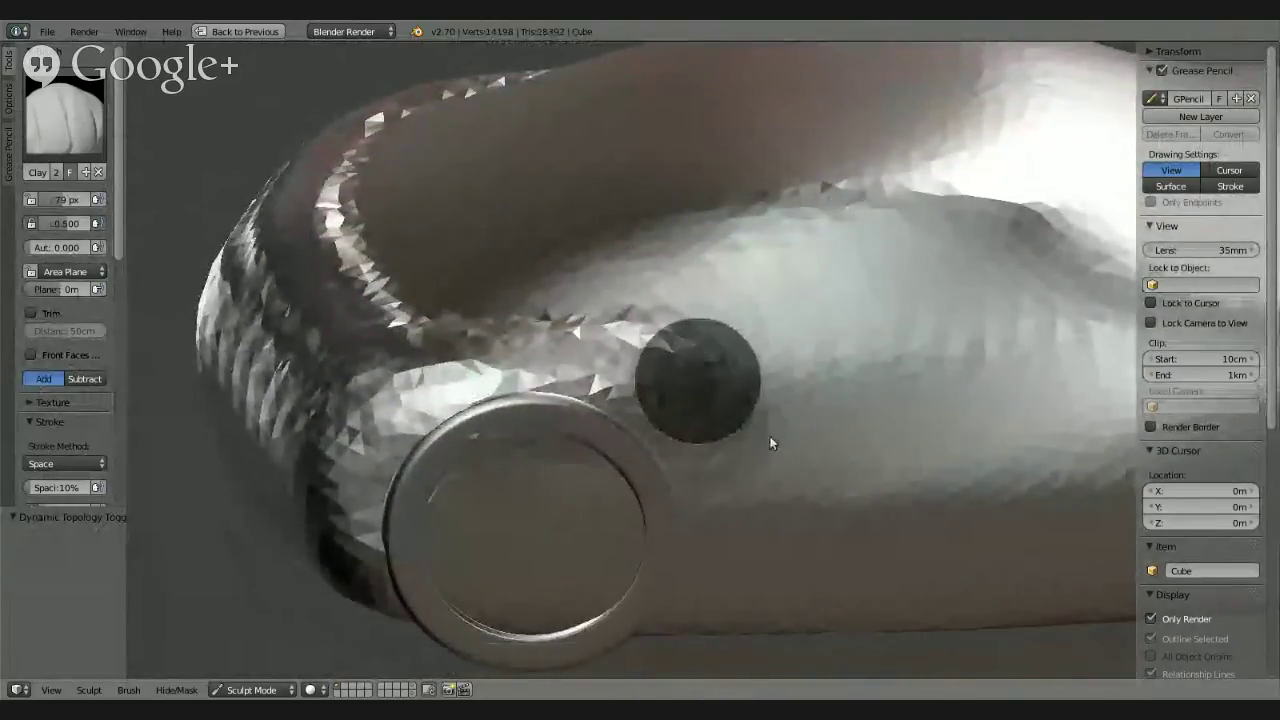
{"action": "mouse_move", "coordinate": [885, 500]}
{"action": "left_mouse_down"}
{"action": "mouse_move", "coordinate": [907, 515]}
{"action": "mouse_move", "coordinate": [757, 428]}
{"action": "mouse_move", "coordinate": [909, 563]}
{"action": "mouse_move", "coordinate": [604, 376]}
{"action": "mouse_move", "coordinate": [674, 400]}
{"action": "mouse_move", "coordinate": [830, 520]}
{"action": "left_mouse_up"}
{"action": "mouse_move", "coordinate": [830, 520]}
{"action": "middle_mouse_down"}
{"action": "mouse_move", "coordinate": [677, 377]}
{"action": "mouse_move", "coordinate": [706, 423]}
{"action": "mouse_move", "coordinate": [903, 431]}
{"action": "mouse_move", "coordinate": [820, 443]}
{"action": "mouse_move", "coordinate": [734, 431]}
{"action": "mouse_move", "coordinate": [629, 387]}
{"action": "mouse_move", "coordinate": [567, 387]}
{"action": "mouse_move", "coordinate": [907, 393]}
{"action": "mouse_move", "coordinate": [851, 449]}
{"action": "mouse_move", "coordinate": [849, 486]}
{"action": "mouse_move", "coordinate": [177, 277]}
{"action": "middle_mouse_up"}
Step: Set the Clay brush to Subtract and carve along the side recess edge
{"action": "left_click", "coordinate": [79, 130]}
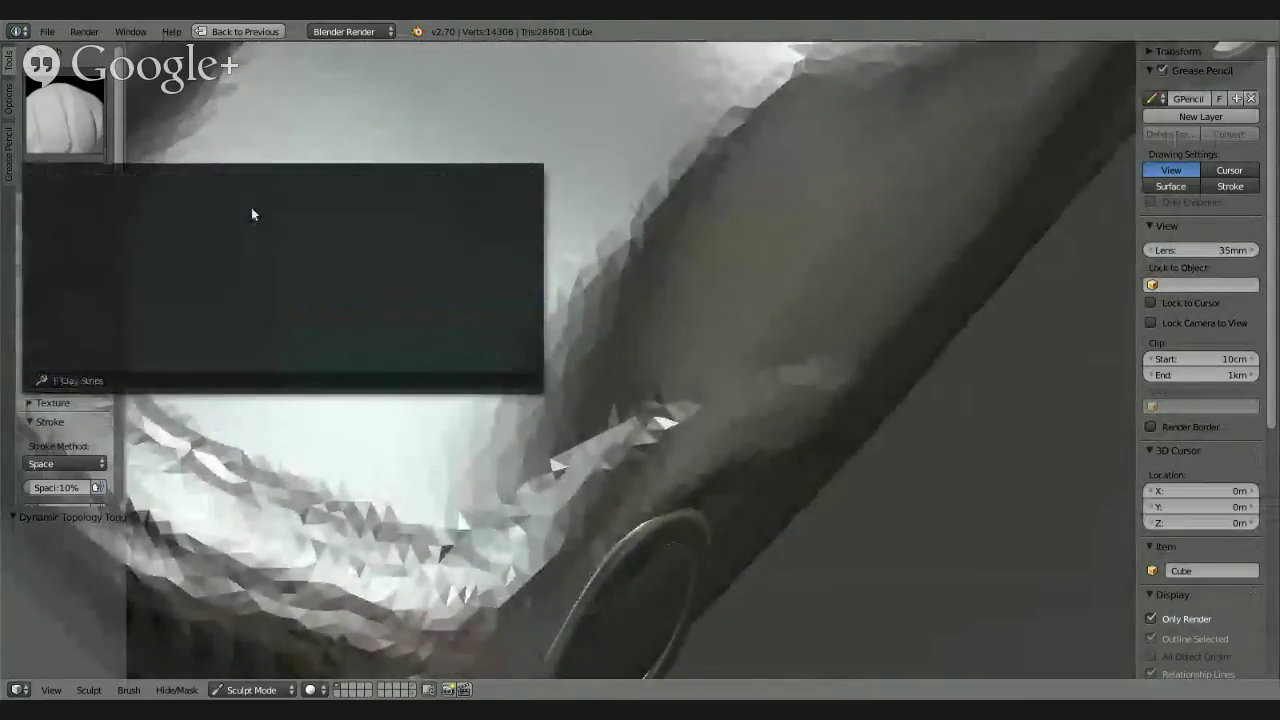
{"action": "left_click", "coordinate": [85, 378]}
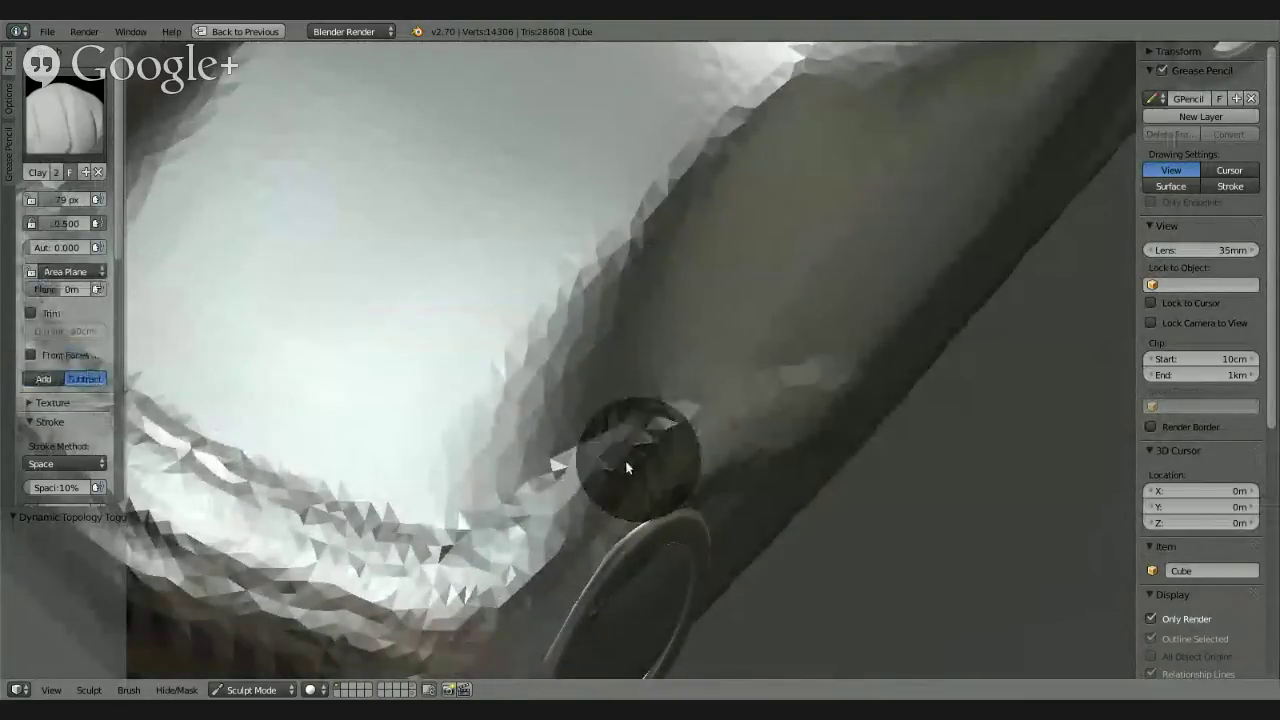
{"action": "mouse_move", "coordinate": [627, 468]}
{"action": "middle_mouse_down"}
{"action": "mouse_move", "coordinate": [571, 434]}
{"action": "mouse_move", "coordinate": [663, 343]}
{"action": "middle_mouse_up"}
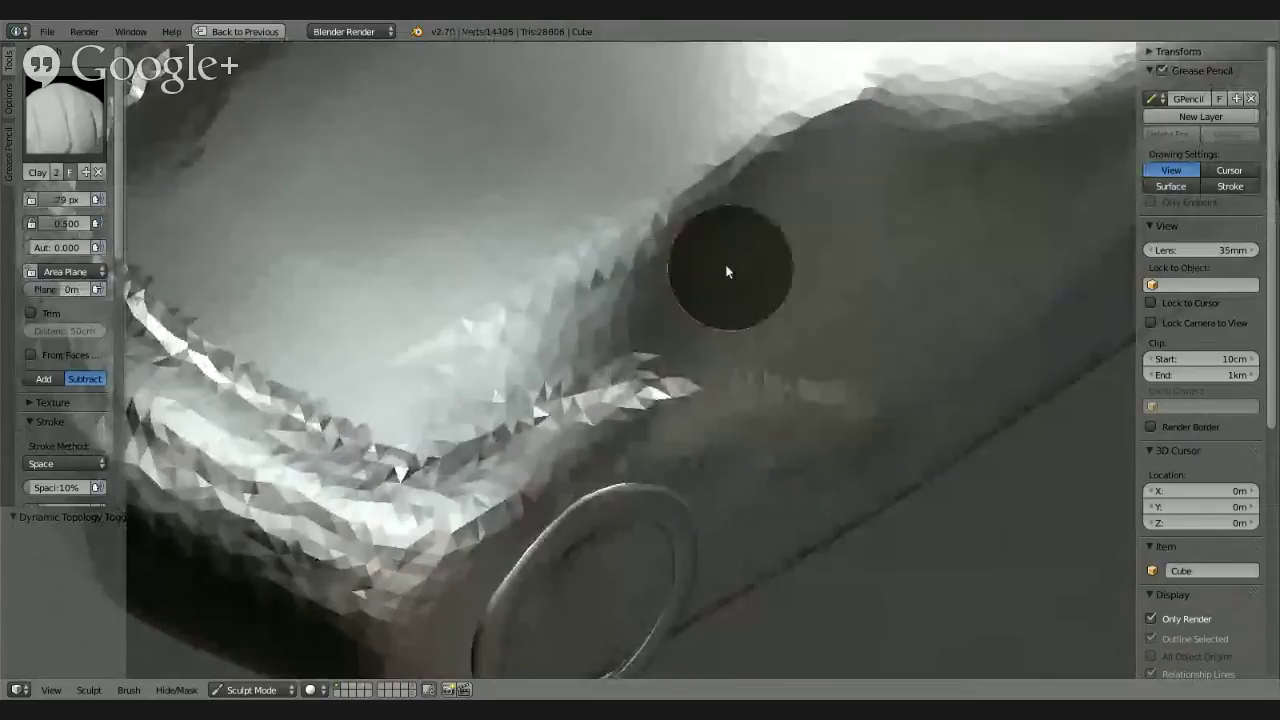
{"action": "left_click_drag", "start_coordinate": [730, 268], "coordinate": [491, 357]}
{"action": "mouse_move", "coordinate": [771, 271]}
{"action": "left_mouse_down"}
{"action": "mouse_move", "coordinate": [394, 409]}
{"action": "mouse_move", "coordinate": [775, 218]}
{"action": "left_mouse_up"}
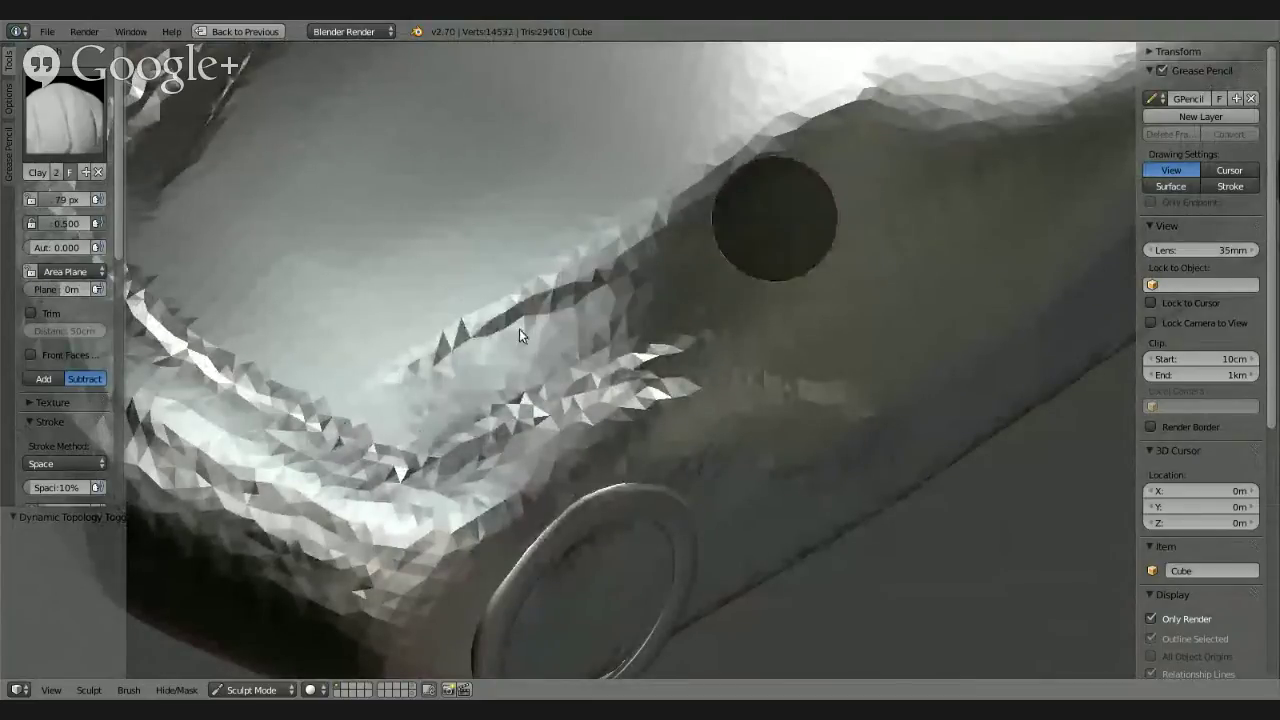
Step: Carve dabs and strokes deeper into the recess above the front wheel
{"action": "mouse_move", "coordinate": [508, 357]}
{"action": "middle_mouse_down"}
{"action": "mouse_move", "coordinate": [530, 294]}
{"action": "mouse_move", "coordinate": [594, 266]}
{"action": "mouse_move", "coordinate": [642, 333]}
{"action": "mouse_move", "coordinate": [837, 256]}
{"action": "middle_mouse_up"}
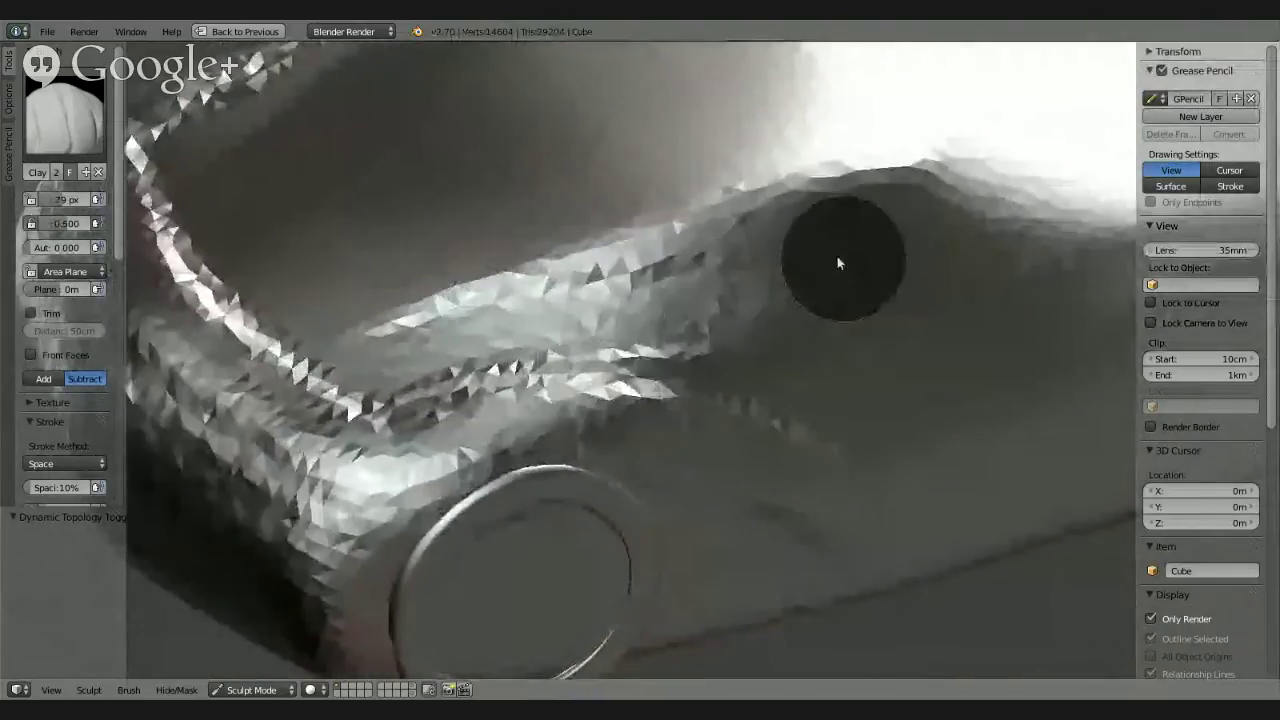
{"action": "left_click", "coordinate": [955, 222]}
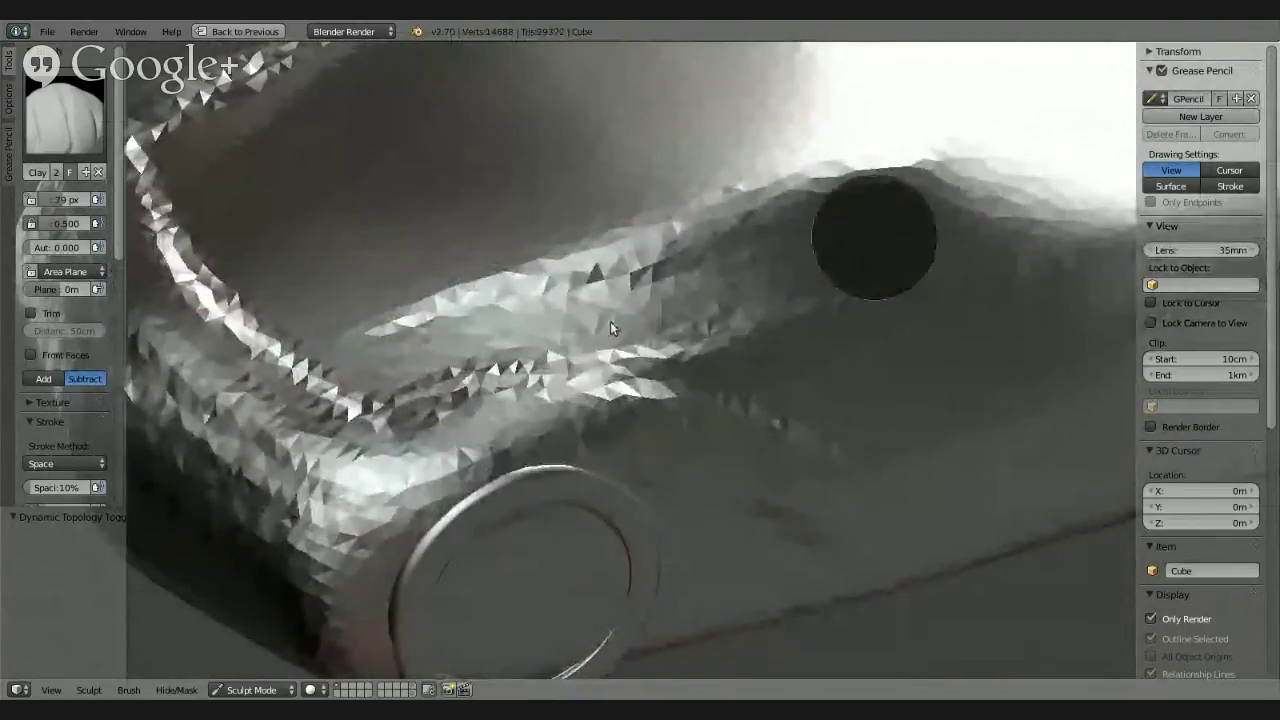
{"action": "mouse_move", "coordinate": [808, 289]}
{"action": "middle_mouse_down"}
{"action": "mouse_move", "coordinate": [628, 240]}
{"action": "mouse_move", "coordinate": [700, 257]}
{"action": "mouse_move", "coordinate": [756, 292]}
{"action": "mouse_move", "coordinate": [753, 347]}
{"action": "middle_mouse_up"}
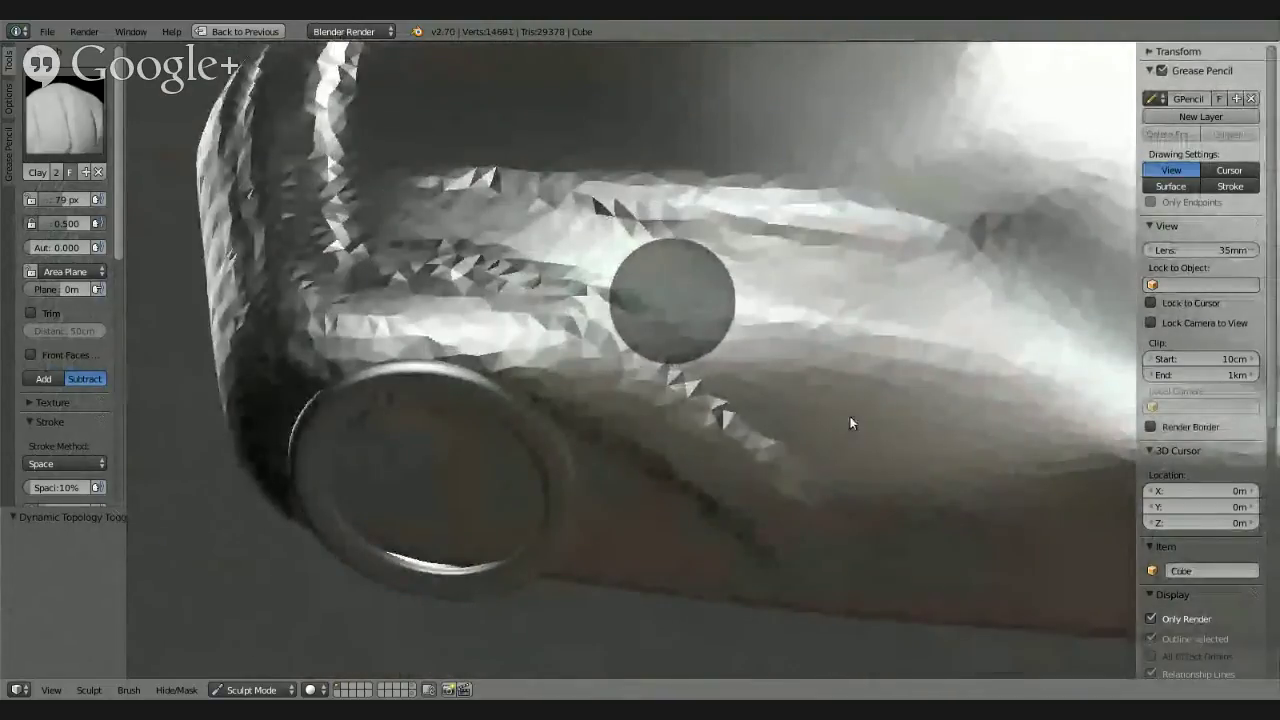
{"action": "left_click", "coordinate": [660, 330]}
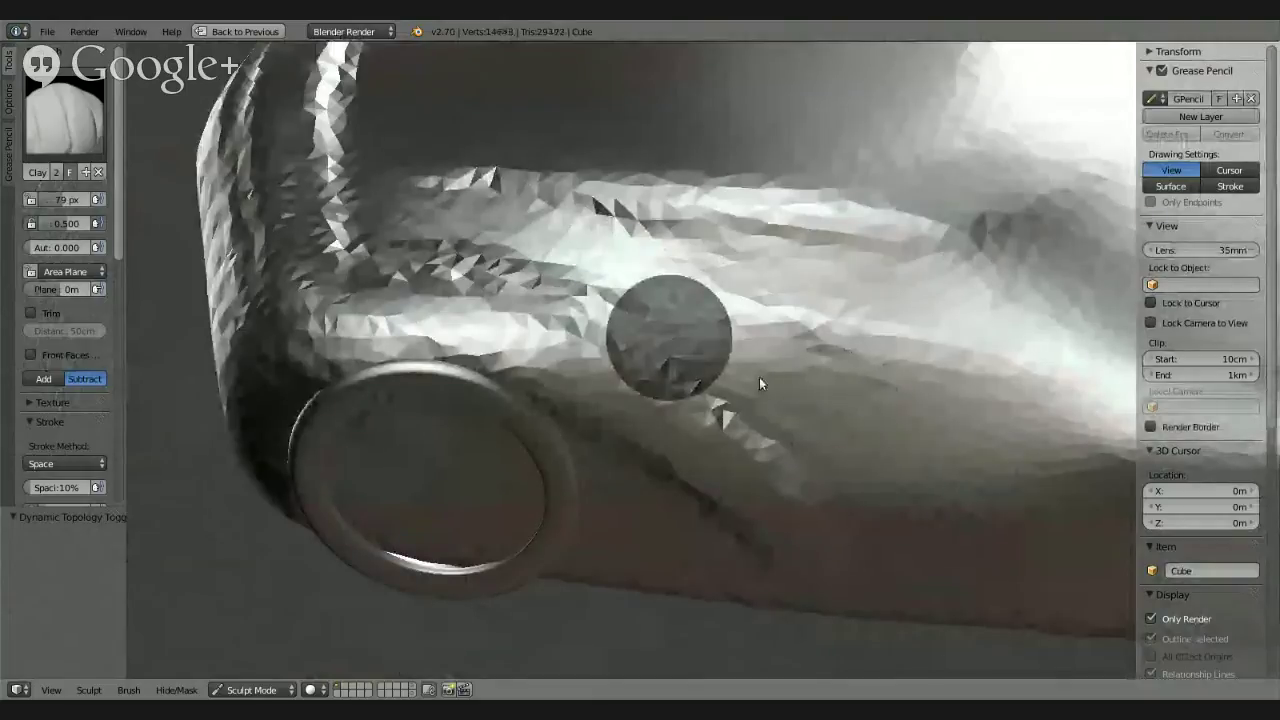
{"action": "left_click", "coordinate": [711, 335]}
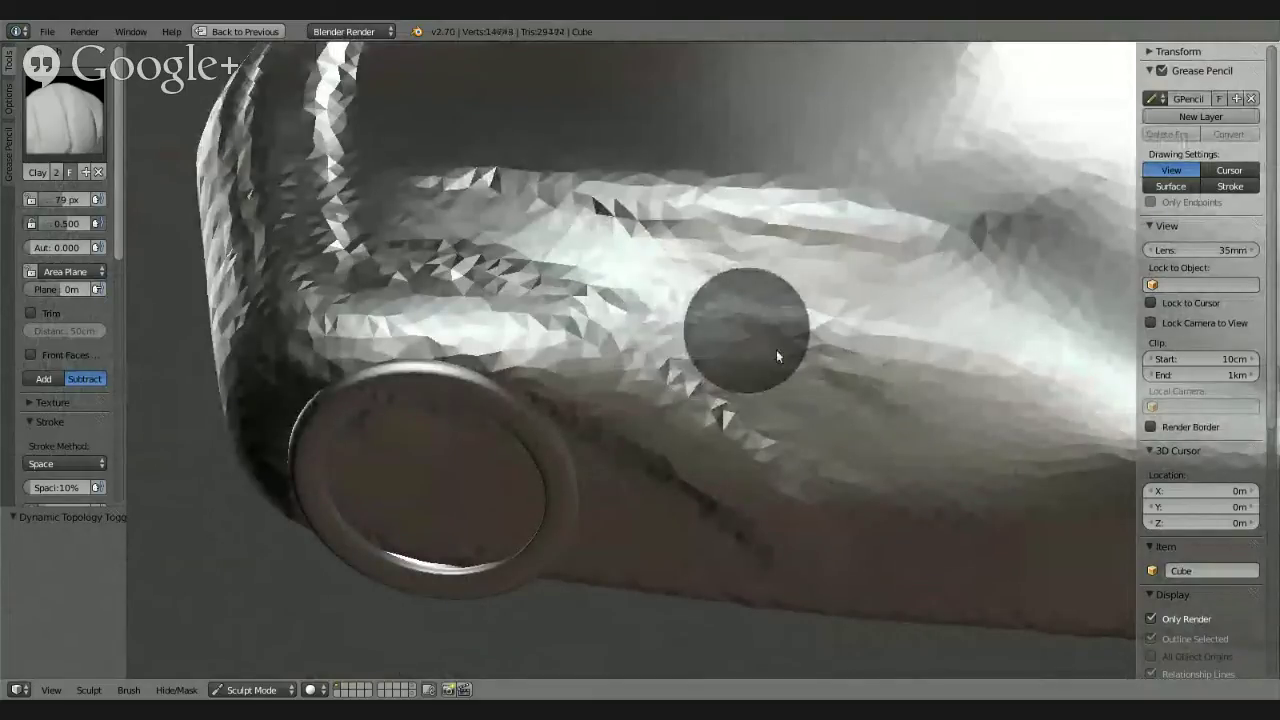
{"action": "mouse_move", "coordinate": [916, 379]}
{"action": "left_mouse_down"}
{"action": "mouse_move", "coordinate": [825, 343]}
{"action": "mouse_move", "coordinate": [900, 371]}
{"action": "left_mouse_up"}
{"action": "mouse_move", "coordinate": [900, 371]}
{"action": "middle_mouse_down"}
{"action": "mouse_move", "coordinate": [786, 275]}
{"action": "mouse_move", "coordinate": [1002, 316]}
{"action": "mouse_move", "coordinate": [731, 451]}
{"action": "middle_mouse_up"}
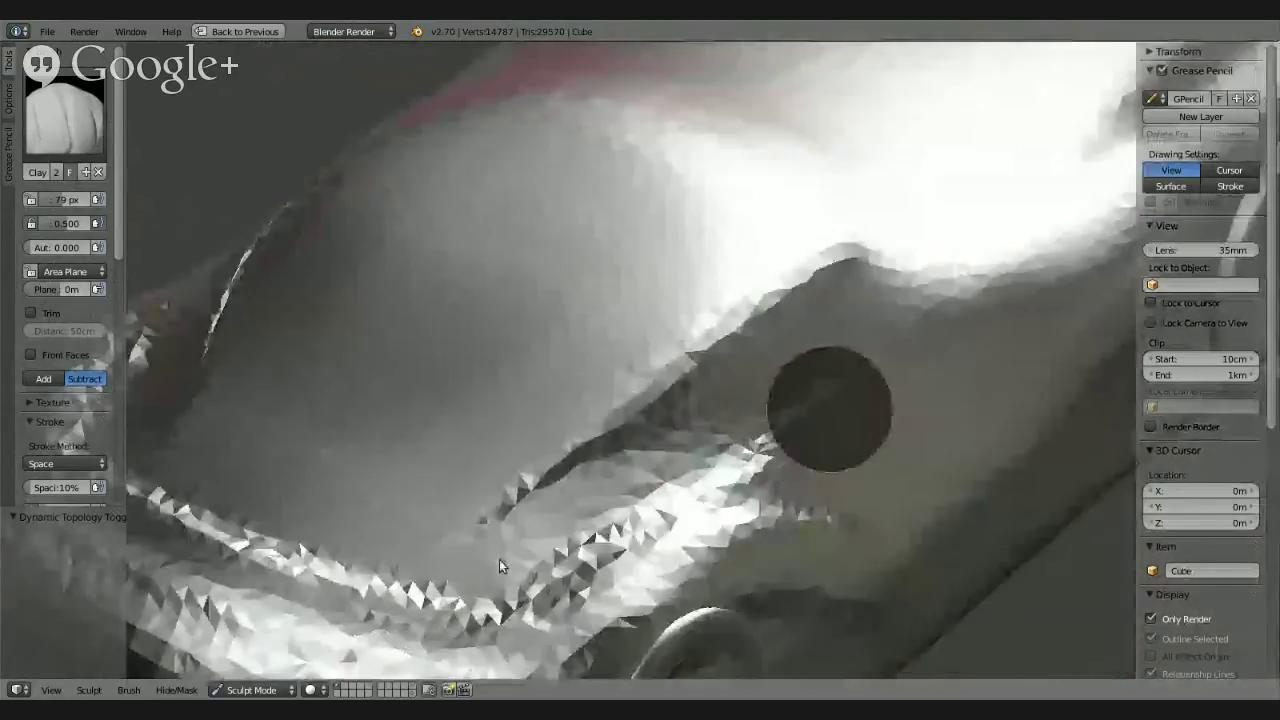
{"action": "left_click_drag", "start_coordinate": [505, 556], "coordinate": [528, 549]}
Step: Orbit around the carved recess to review it and reopen the brush list
{"action": "middle_click_drag", "start_coordinate": [764, 459], "coordinate": [865, 389]}
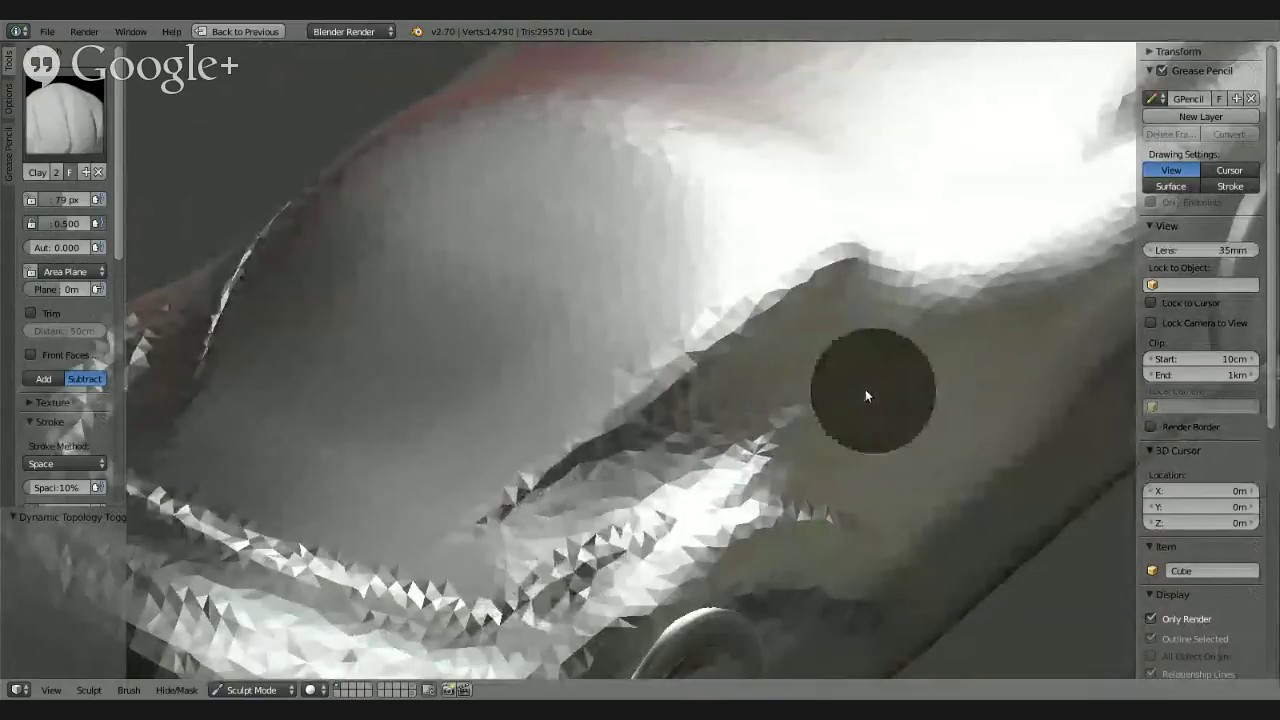
{"action": "left_click_drag", "start_coordinate": [865, 389], "coordinate": [560, 537]}
{"action": "mouse_move", "coordinate": [909, 339]}
{"action": "middle_mouse_down"}
{"action": "mouse_move", "coordinate": [563, 291]}
{"action": "mouse_move", "coordinate": [920, 371]}
{"action": "mouse_move", "coordinate": [929, 331]}
{"action": "mouse_move", "coordinate": [824, 405]}
{"action": "mouse_move", "coordinate": [789, 407]}
{"action": "middle_mouse_up"}
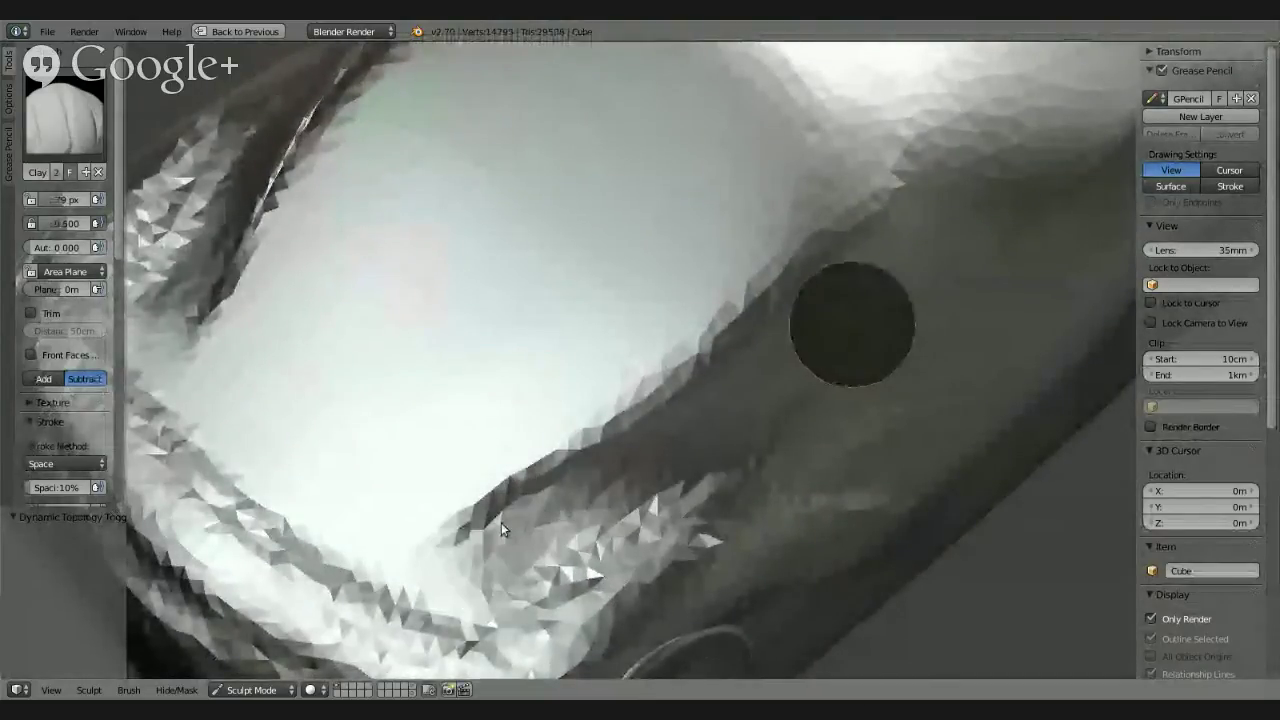
{"action": "mouse_move", "coordinate": [545, 487]}
{"action": "middle_mouse_down"}
{"action": "mouse_move", "coordinate": [513, 341]}
{"action": "mouse_move", "coordinate": [655, 321]}
{"action": "mouse_move", "coordinate": [749, 283]}
{"action": "mouse_move", "coordinate": [619, 341]}
{"action": "mouse_move", "coordinate": [486, 309]}
{"action": "middle_mouse_up"}
{"action": "left_click", "coordinate": [100, 135]}
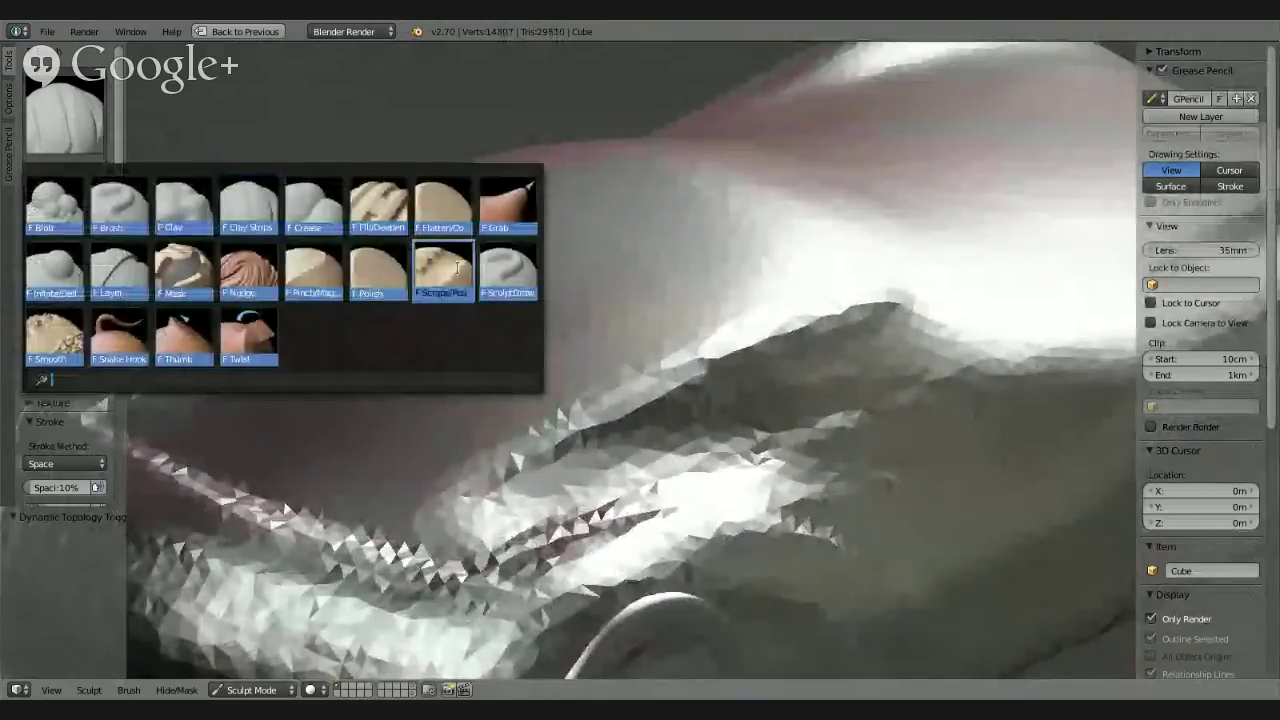
Step: Switch to the Flatten brush and flatten the bumpy surface inside the recess
{"action": "left_click", "coordinate": [380, 275]}
{"action": "middle_click_drag", "start_coordinate": [676, 450], "coordinate": [686, 423]}
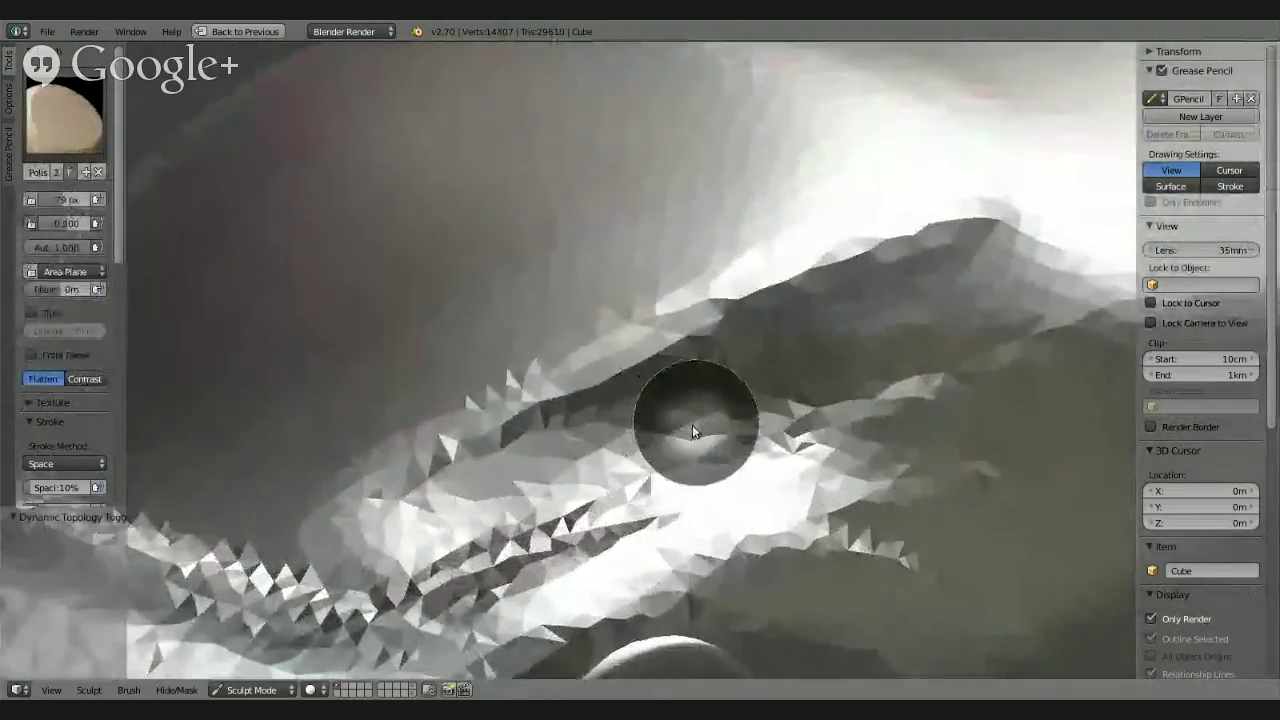
{"action": "left_click", "coordinate": [64, 115]}
{"action": "left_click", "coordinate": [462, 231]}
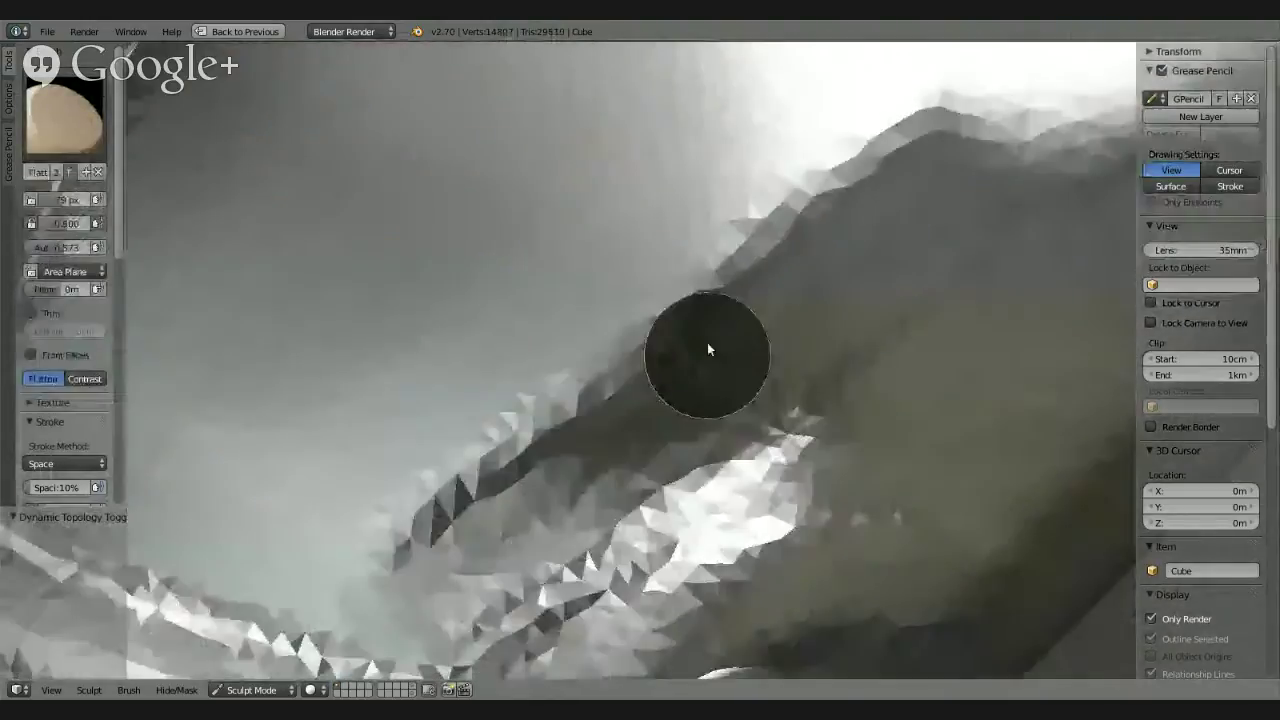
{"action": "middle_click_drag", "start_coordinate": [707, 345], "coordinate": [823, 363]}
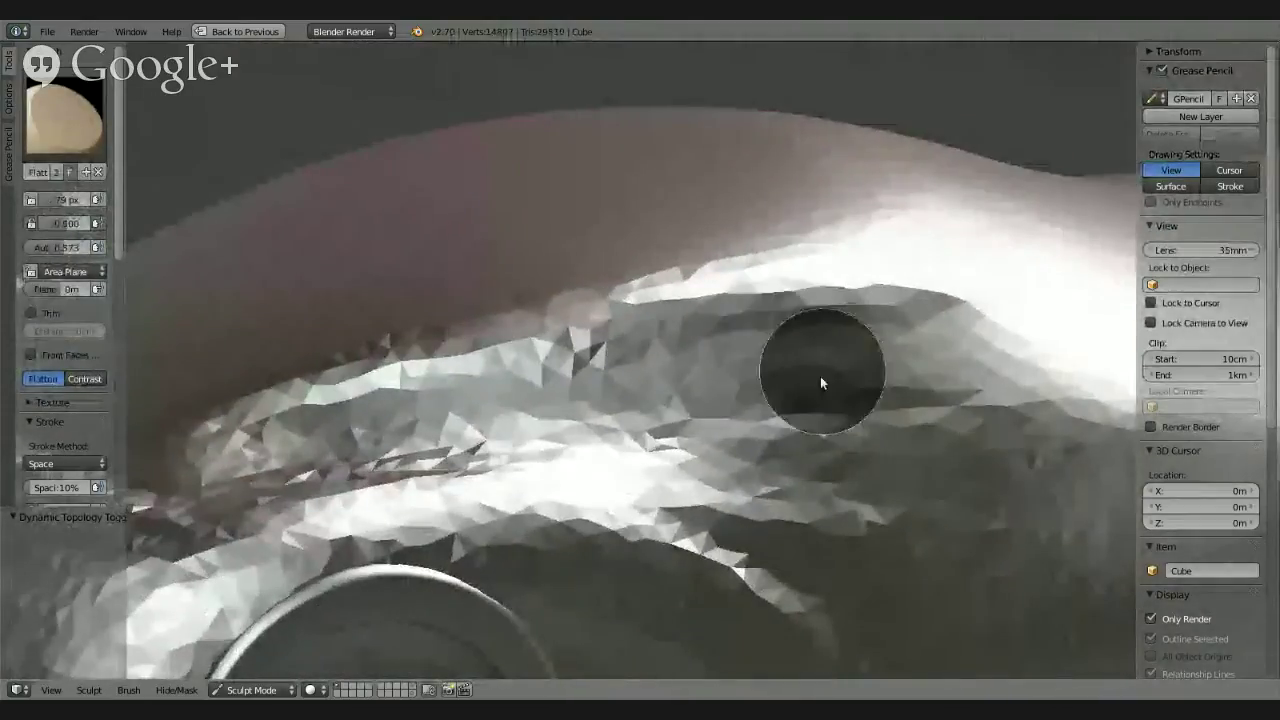
{"action": "left_click_drag", "start_coordinate": [823, 363], "coordinate": [794, 366]}
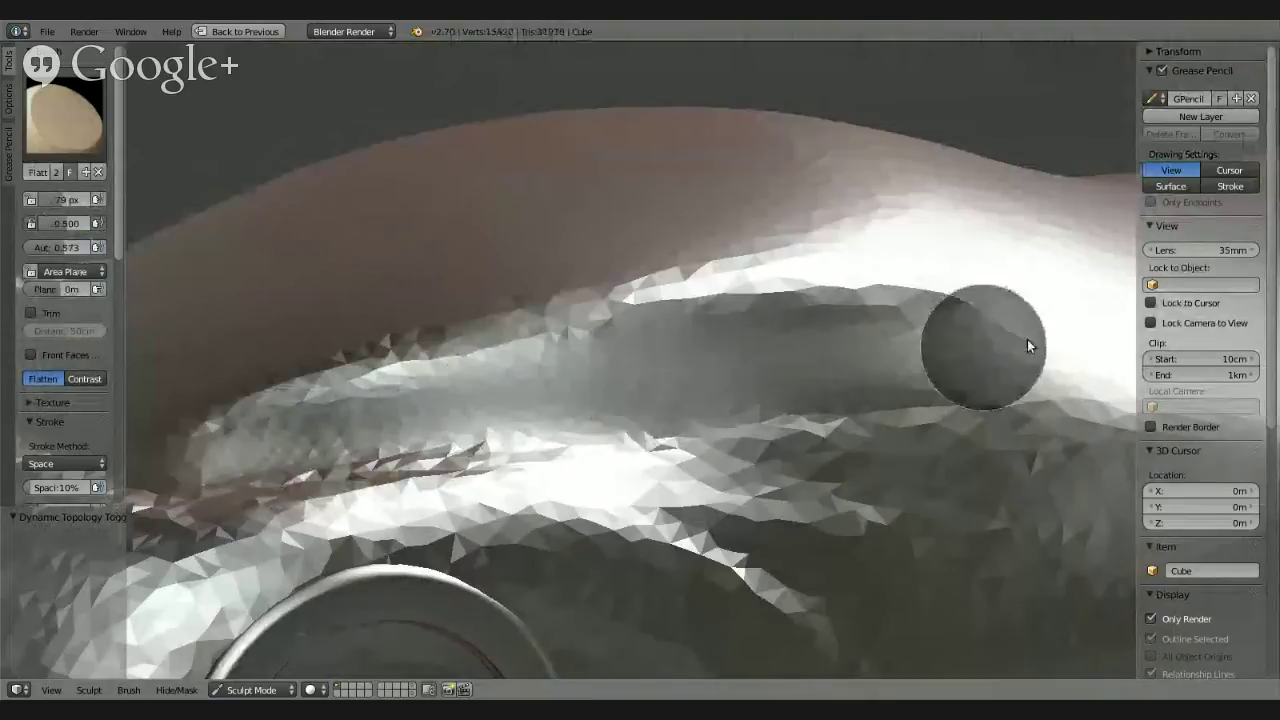
Step: Flatten the recess surface and the ridge along the side recess from several angles
{"action": "mouse_move", "coordinate": [330, 448]}
{"action": "middle_mouse_down"}
{"action": "mouse_move", "coordinate": [423, 505]}
{"action": "mouse_move", "coordinate": [408, 533]}
{"action": "mouse_move", "coordinate": [558, 397]}
{"action": "middle_mouse_up"}
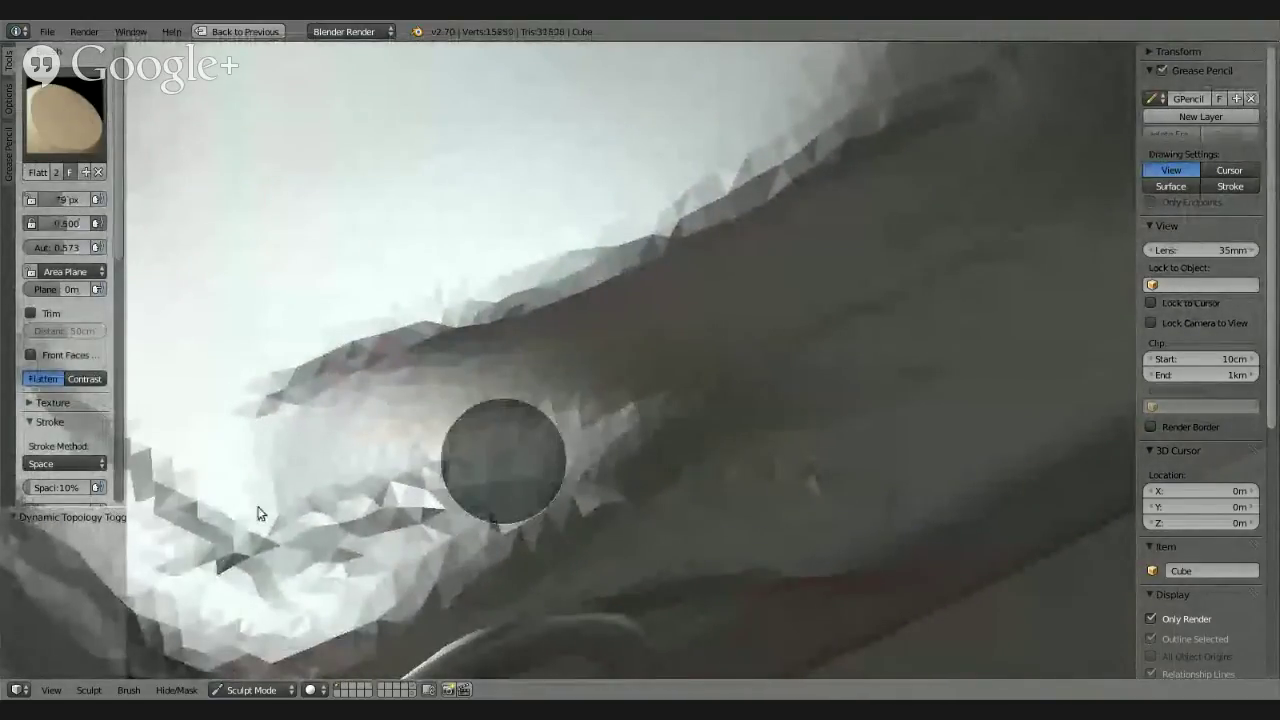
{"action": "left_click_drag", "start_coordinate": [257, 514], "coordinate": [686, 400]}
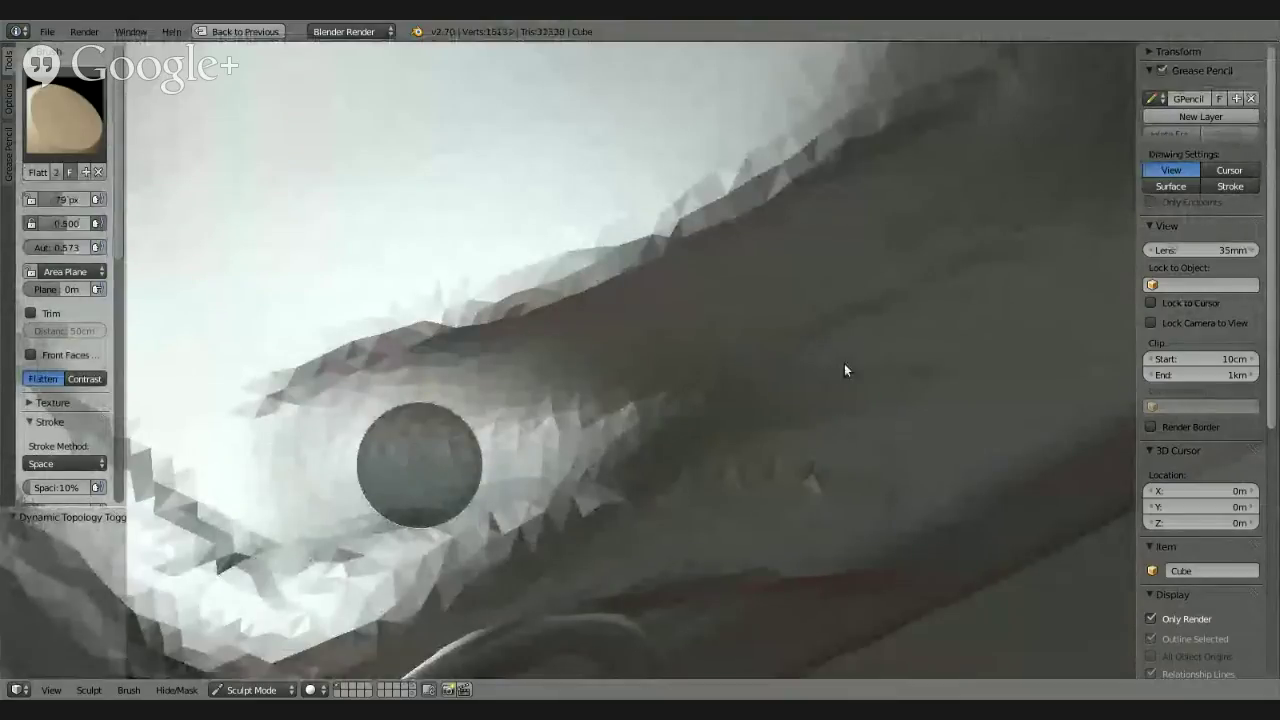
{"action": "mouse_move", "coordinate": [786, 405]}
{"action": "middle_mouse_down"}
{"action": "mouse_move", "coordinate": [801, 315]}
{"action": "mouse_move", "coordinate": [834, 330]}
{"action": "mouse_move", "coordinate": [806, 396]}
{"action": "middle_mouse_up"}
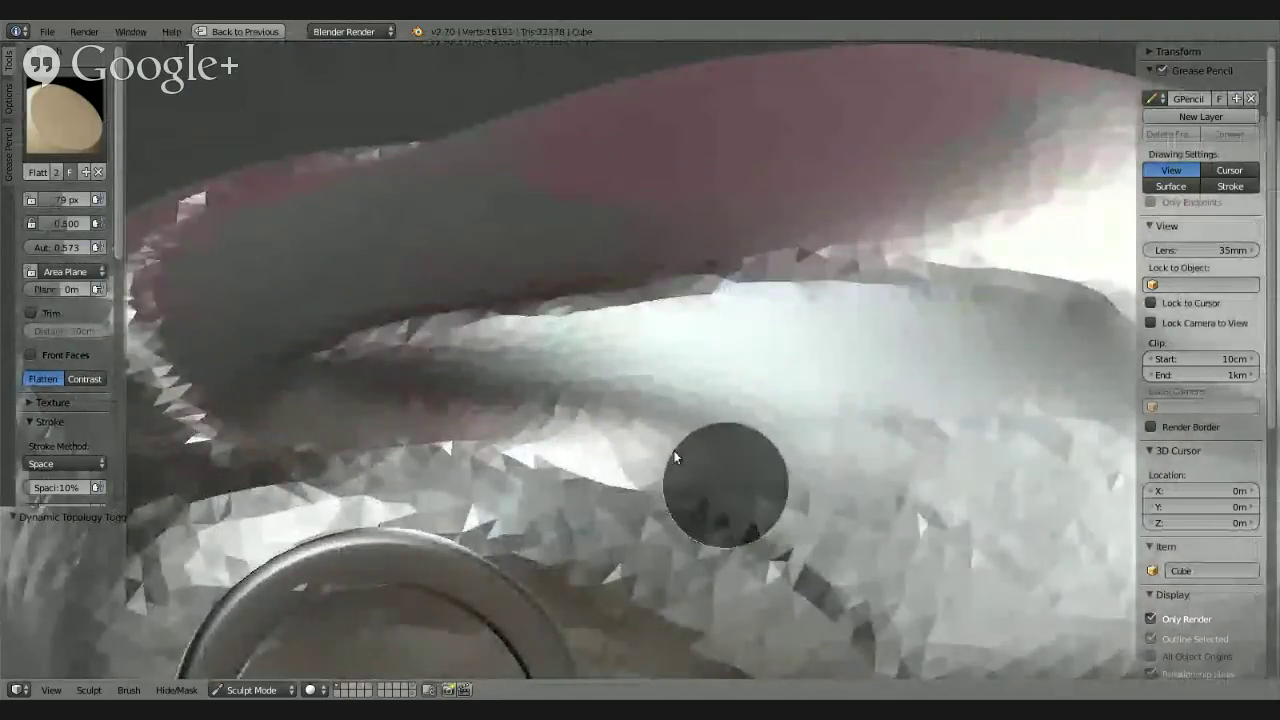
{"action": "mouse_move", "coordinate": [723, 478]}
{"action": "middle_mouse_down"}
{"action": "mouse_move", "coordinate": [700, 443]}
{"action": "mouse_move", "coordinate": [868, 473]}
{"action": "mouse_move", "coordinate": [803, 461]}
{"action": "mouse_move", "coordinate": [937, 537]}
{"action": "mouse_move", "coordinate": [924, 472]}
{"action": "mouse_move", "coordinate": [668, 475]}
{"action": "mouse_move", "coordinate": [668, 424]}
{"action": "middle_mouse_up"}
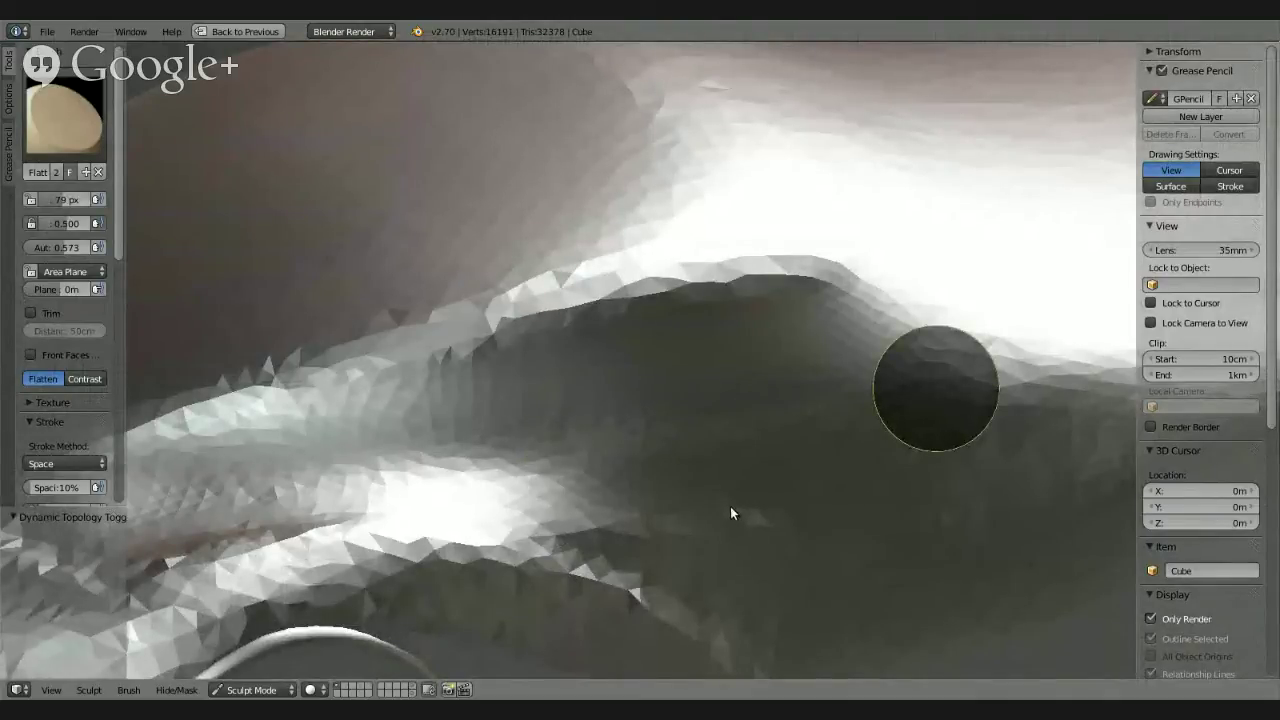
{"action": "left_click_drag", "start_coordinate": [769, 501], "coordinate": [617, 507]}
{"action": "mouse_move", "coordinate": [689, 552]}
{"action": "left_mouse_down"}
{"action": "mouse_move", "coordinate": [632, 543]}
{"action": "mouse_move", "coordinate": [625, 508]}
{"action": "left_mouse_up"}
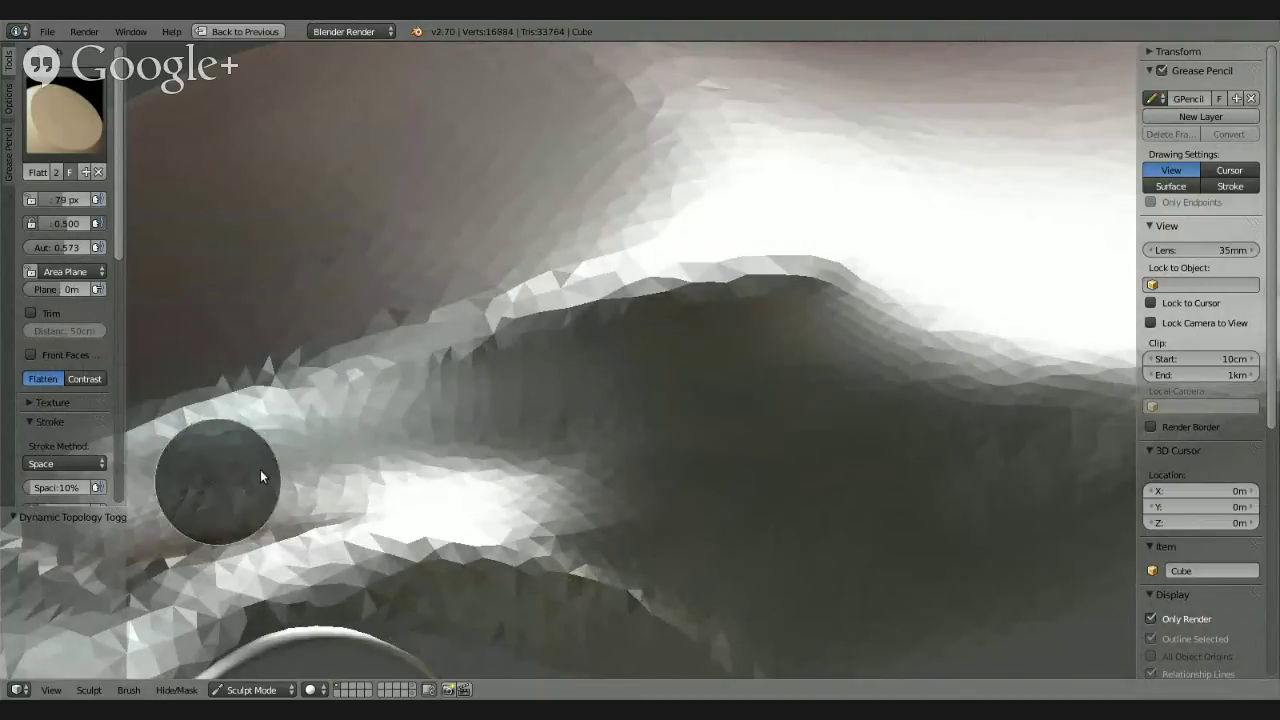
{"action": "left_click_drag", "start_coordinate": [833, 329], "coordinate": [551, 378]}
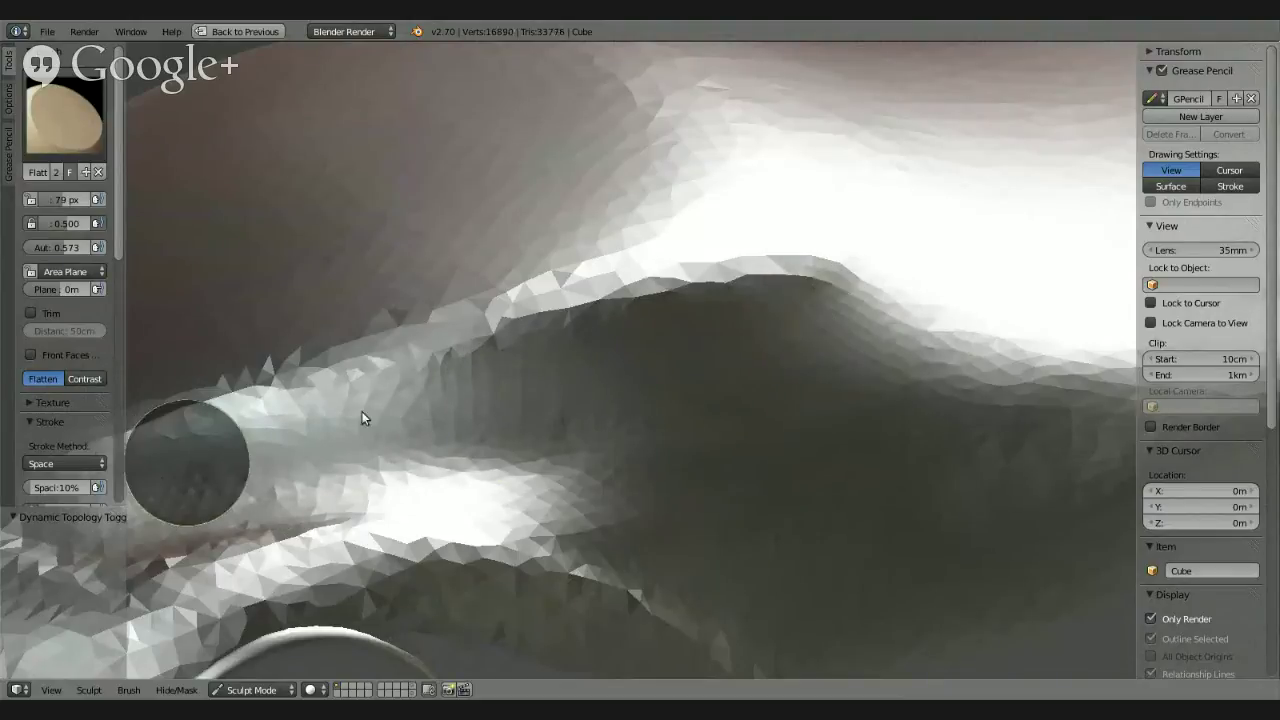
{"action": "left_click_drag", "start_coordinate": [779, 306], "coordinate": [729, 314]}
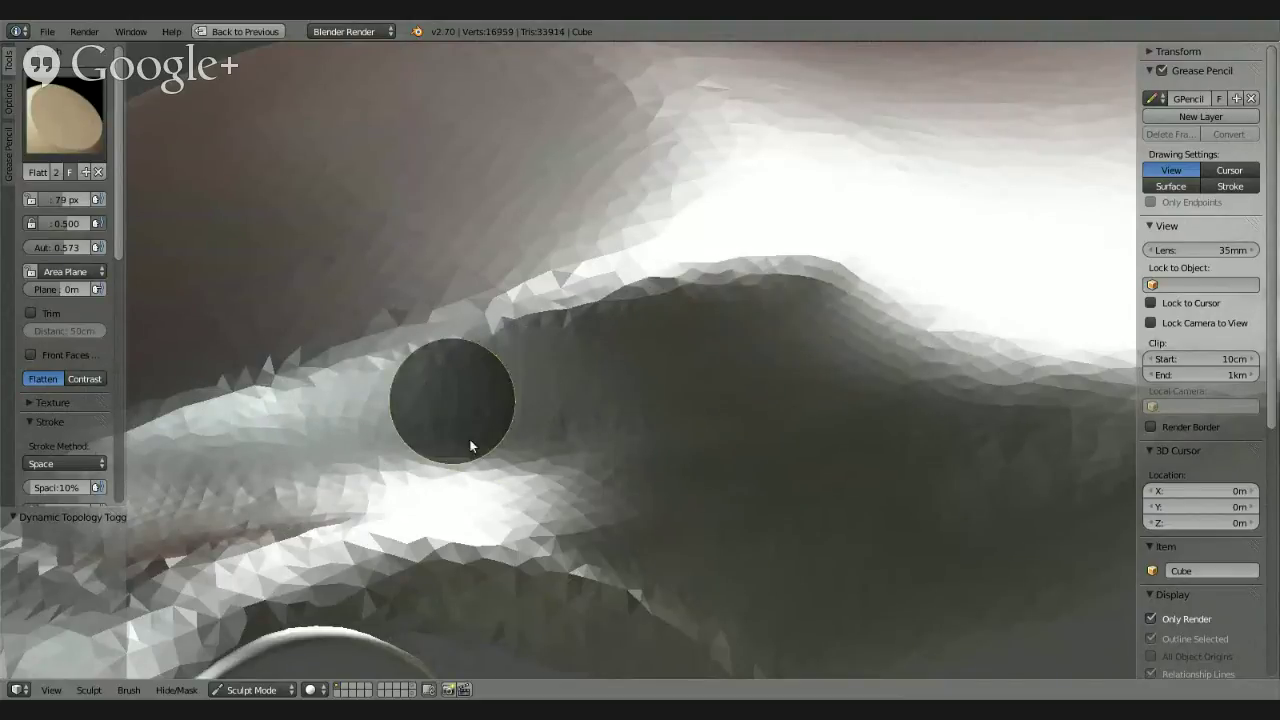
{"action": "mouse_move", "coordinate": [470, 445]}
{"action": "middle_mouse_down"}
{"action": "mouse_move", "coordinate": [494, 418]}
{"action": "mouse_move", "coordinate": [287, 418]}
{"action": "mouse_move", "coordinate": [626, 400]}
{"action": "mouse_move", "coordinate": [491, 466]}
{"action": "mouse_move", "coordinate": [467, 446]}
{"action": "mouse_move", "coordinate": [491, 409]}
{"action": "middle_mouse_up"}
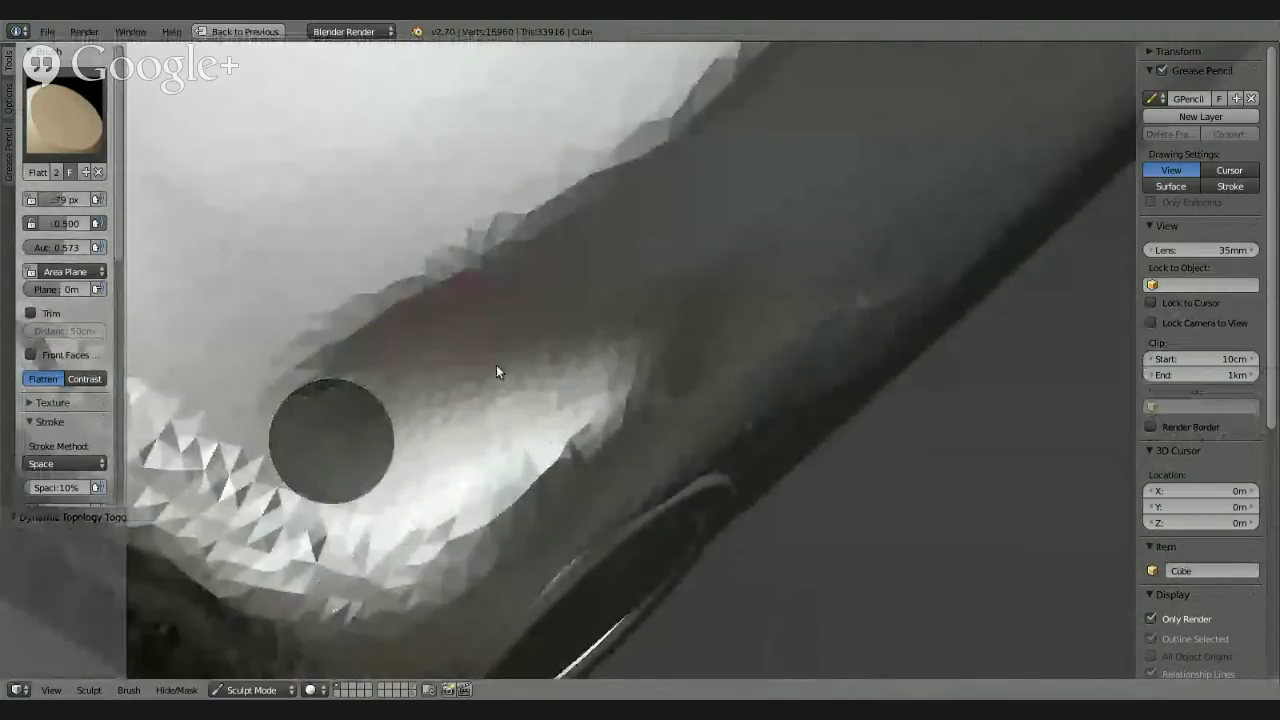
Step: Turn to the car's rounded end and flatten the recess edges down the side
{"action": "mouse_move", "coordinate": [381, 461]}
{"action": "middle_mouse_down"}
{"action": "mouse_move", "coordinate": [391, 361]}
{"action": "mouse_move", "coordinate": [494, 485]}
{"action": "mouse_move", "coordinate": [508, 541]}
{"action": "mouse_move", "coordinate": [589, 334]}
{"action": "middle_mouse_up"}
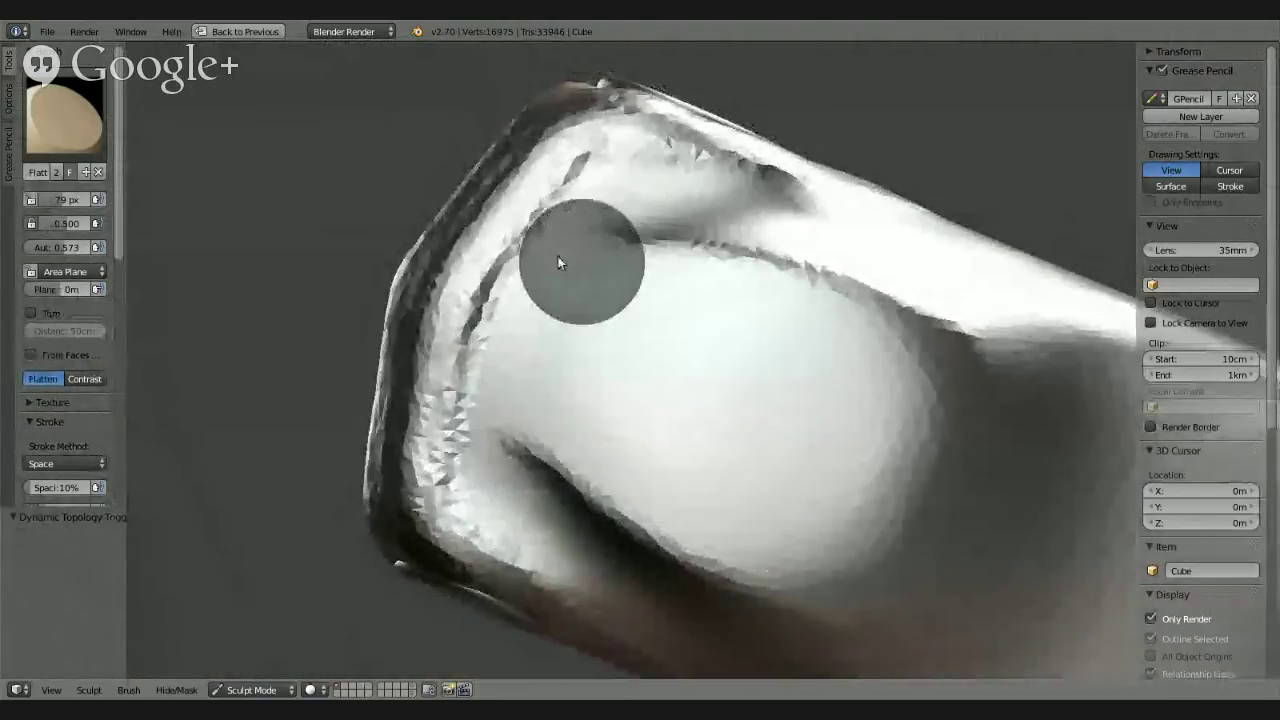
{"action": "scroll", "coordinate": [540, 330], "scroll_direction": "up", "scroll_amount": 3}
{"action": "scroll", "coordinate": [520, 315], "scroll_direction": "down", "scroll_amount": 2}
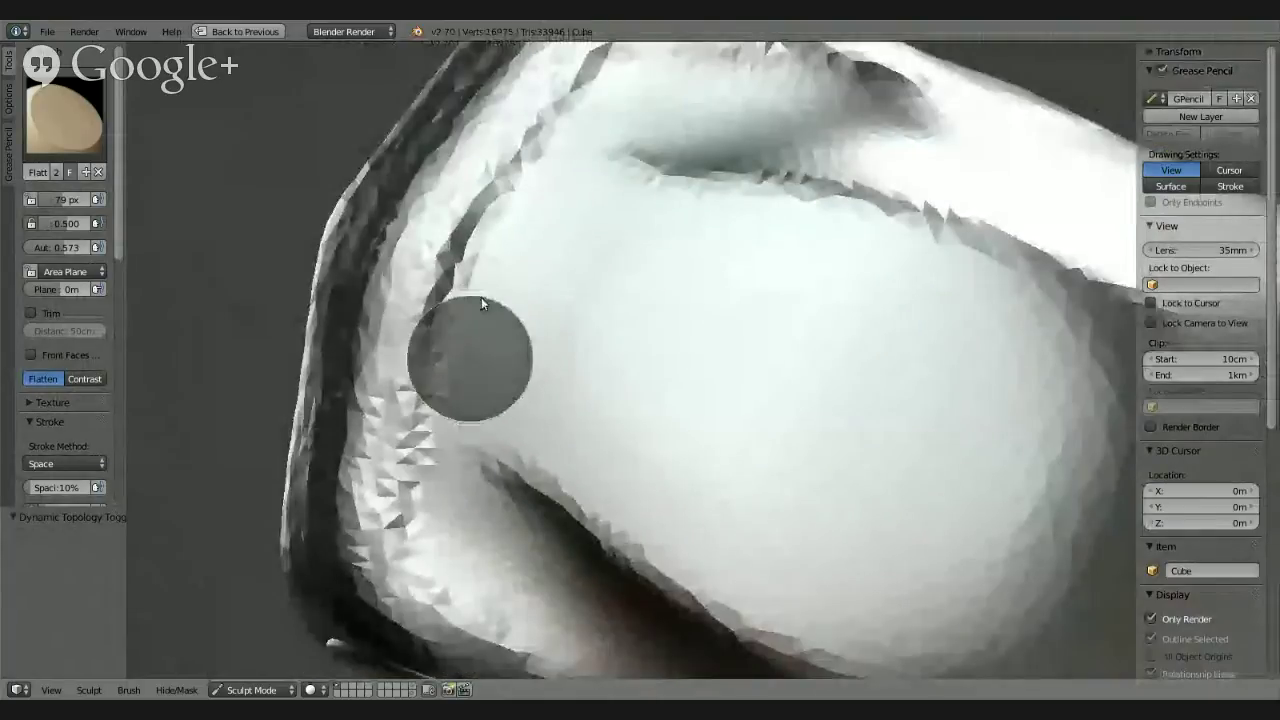
{"action": "mouse_move", "coordinate": [481, 297]}
{"action": "left_mouse_down"}
{"action": "mouse_move", "coordinate": [572, 174]}
{"action": "mouse_move", "coordinate": [472, 461]}
{"action": "left_mouse_up"}
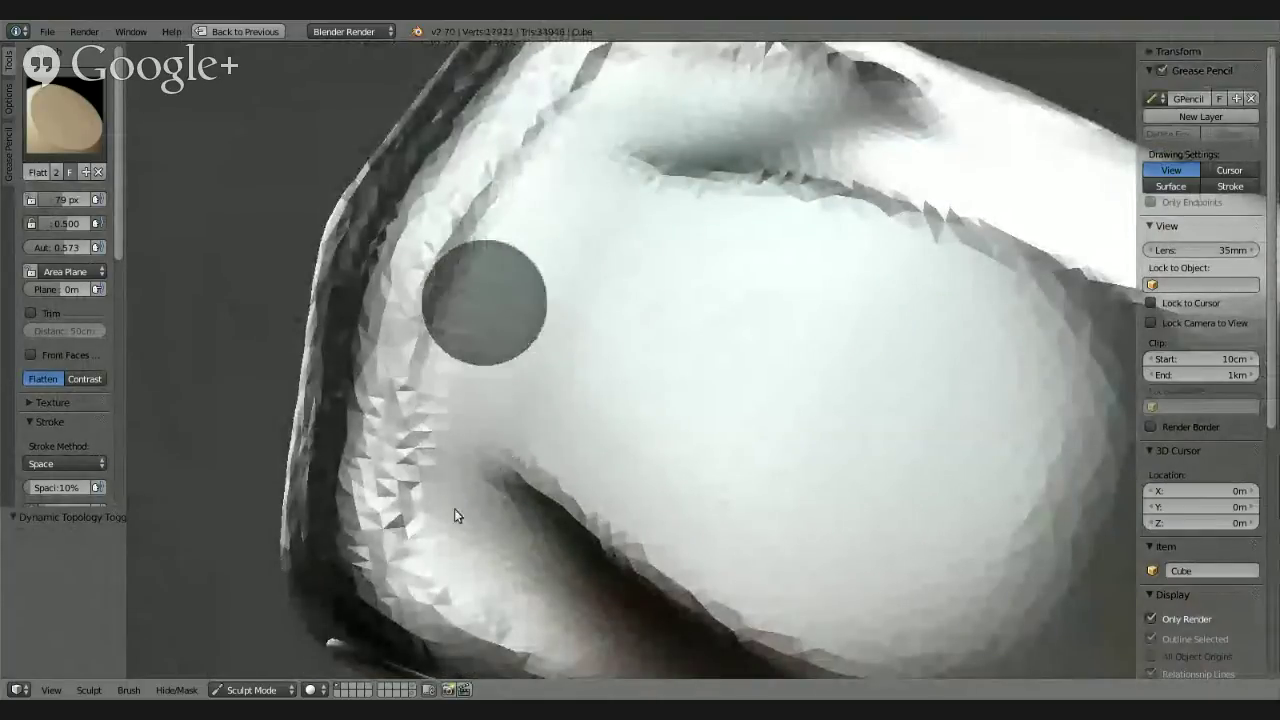
{"action": "left_click_drag", "start_coordinate": [484, 302], "coordinate": [455, 528]}
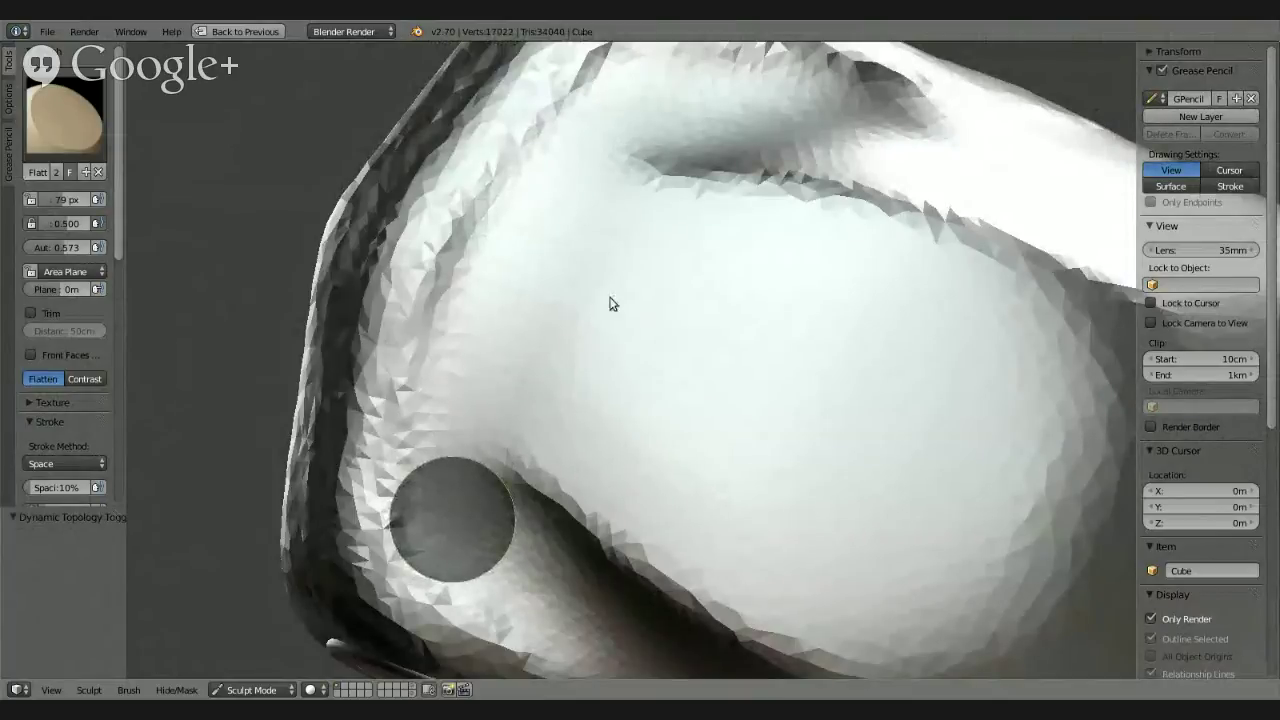
{"action": "mouse_move", "coordinate": [610, 296]}
{"action": "middle_mouse_down"}
{"action": "mouse_move", "coordinate": [689, 203]}
{"action": "mouse_move", "coordinate": [792, 197]}
{"action": "mouse_move", "coordinate": [798, 220]}
{"action": "mouse_move", "coordinate": [649, 200]}
{"action": "mouse_move", "coordinate": [580, 286]}
{"action": "mouse_move", "coordinate": [737, 209]}
{"action": "mouse_move", "coordinate": [711, 249]}
{"action": "middle_mouse_up"}
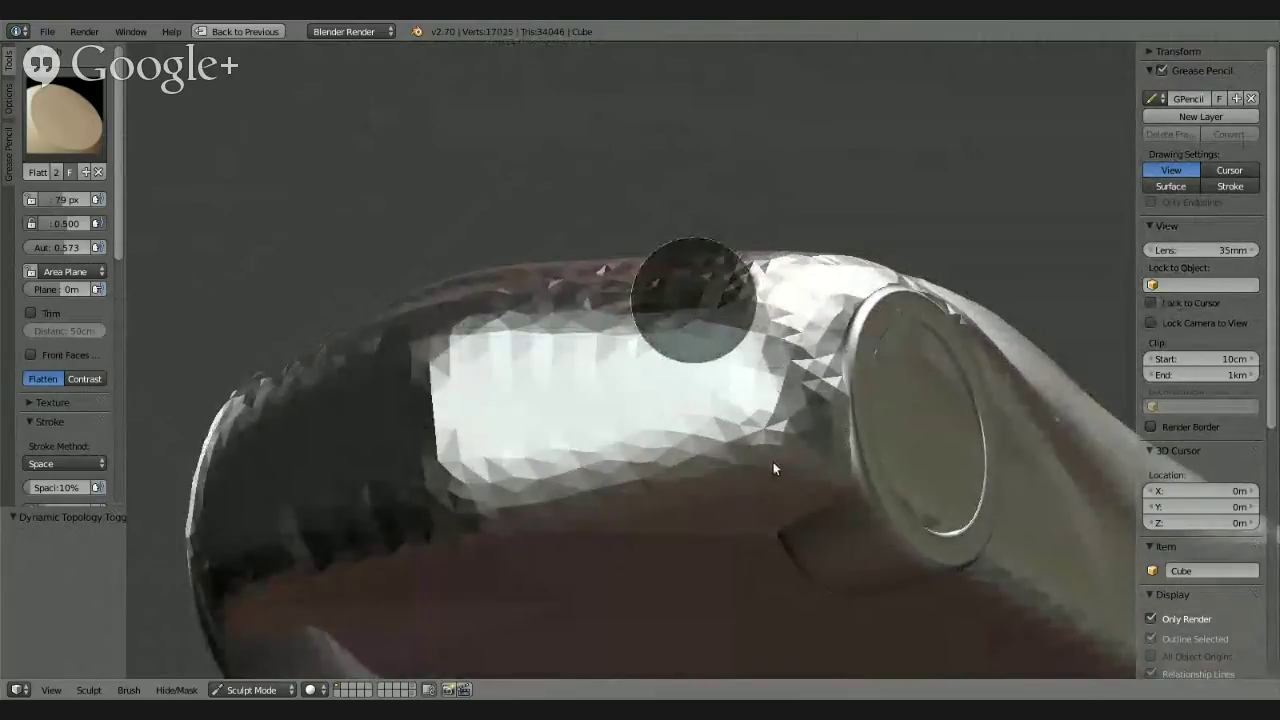
Step: Flatten and lightly smooth the top of the rounded body panel
{"action": "mouse_move", "coordinate": [773, 462]}
{"action": "left_mouse_down"}
{"action": "mouse_move", "coordinate": [697, 317]}
{"action": "mouse_move", "coordinate": [682, 329]}
{"action": "mouse_move", "coordinate": [738, 440]}
{"action": "mouse_move", "coordinate": [691, 476]}
{"action": "mouse_move", "coordinate": [579, 320]}
{"action": "mouse_move", "coordinate": [494, 316]}
{"action": "mouse_move", "coordinate": [436, 436]}
{"action": "mouse_move", "coordinate": [403, 359]}
{"action": "mouse_move", "coordinate": [327, 399]}
{"action": "mouse_move", "coordinate": [445, 502]}
{"action": "left_mouse_up"}
{"action": "mouse_move", "coordinate": [445, 502]}
{"action": "middle_mouse_down"}
{"action": "mouse_move", "coordinate": [623, 500]}
{"action": "mouse_move", "coordinate": [626, 565]}
{"action": "mouse_move", "coordinate": [480, 489]}
{"action": "mouse_move", "coordinate": [574, 549]}
{"action": "mouse_move", "coordinate": [626, 494]}
{"action": "middle_mouse_up"}
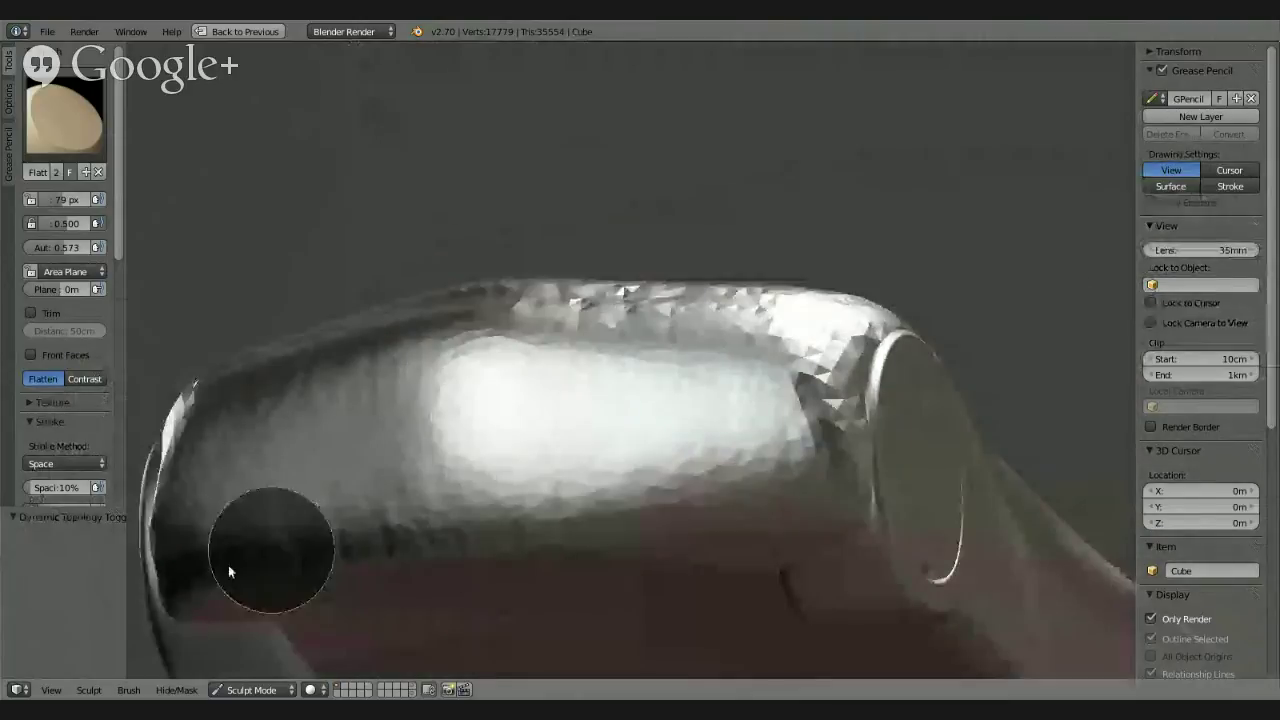
{"action": "mouse_move", "coordinate": [820, 444]}
{"action": "left_mouse_down"}
{"action": "mouse_move", "coordinate": [352, 471]}
{"action": "mouse_move", "coordinate": [580, 398]}
{"action": "mouse_move", "coordinate": [307, 437]}
{"action": "left_mouse_up"}
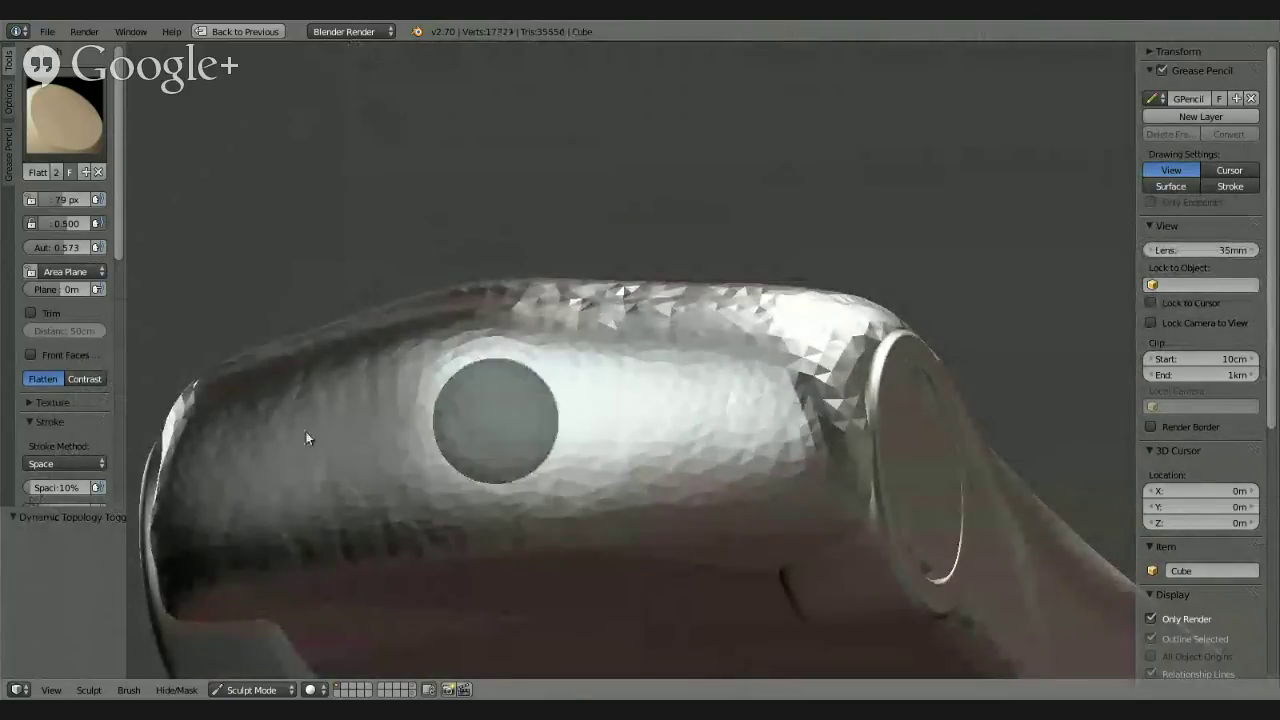
Step: Flatten the body's lower edge and rounded corner, then view the body beside the wheel
{"action": "left_click", "coordinate": [455, 465]}
{"action": "mouse_move", "coordinate": [459, 471]}
{"action": "middle_mouse_down"}
{"action": "mouse_move", "coordinate": [487, 560]}
{"action": "mouse_move", "coordinate": [447, 529]}
{"action": "mouse_move", "coordinate": [408, 522]}
{"action": "mouse_move", "coordinate": [532, 537]}
{"action": "mouse_move", "coordinate": [474, 523]}
{"action": "mouse_move", "coordinate": [503, 583]}
{"action": "mouse_move", "coordinate": [483, 534]}
{"action": "middle_mouse_up"}
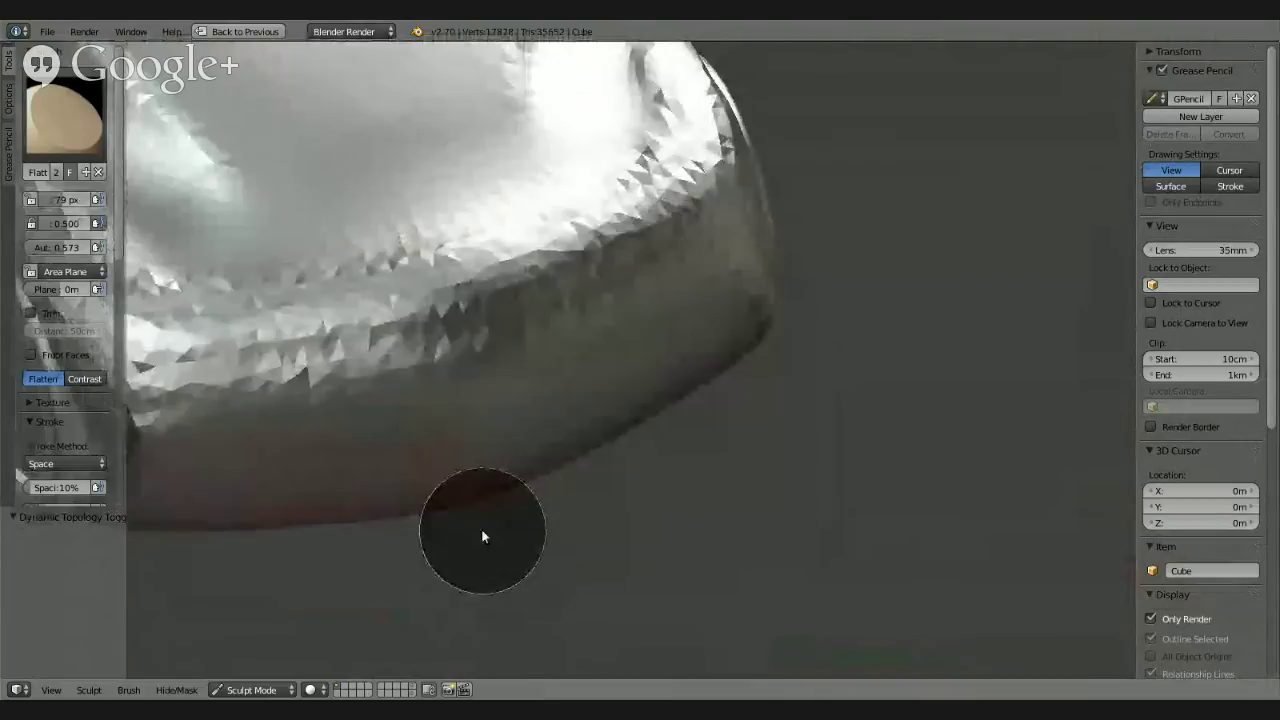
{"action": "mouse_move", "coordinate": [583, 383]}
{"action": "middle_mouse_down"}
{"action": "mouse_move", "coordinate": [529, 354]}
{"action": "mouse_move", "coordinate": [555, 371]}
{"action": "mouse_move", "coordinate": [541, 415]}
{"action": "mouse_move", "coordinate": [542, 392]}
{"action": "middle_mouse_up"}
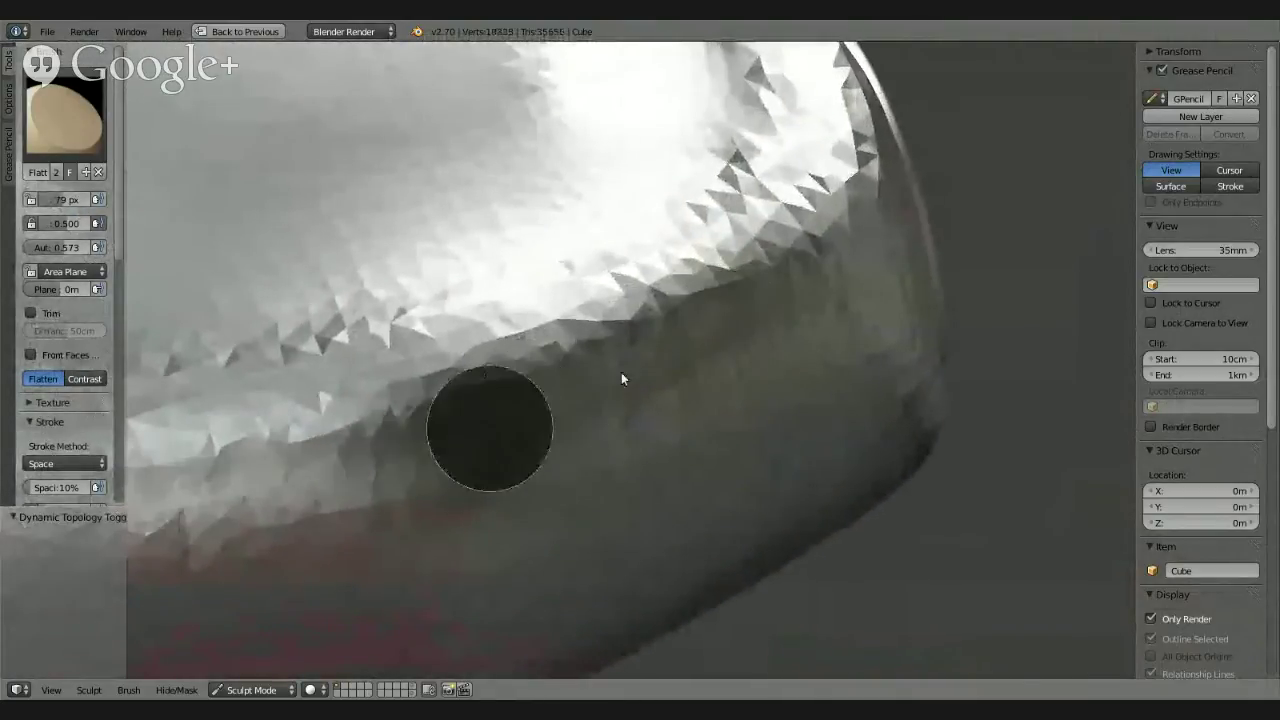
{"action": "mouse_move", "coordinate": [621, 378]}
{"action": "left_mouse_down"}
{"action": "mouse_move", "coordinate": [546, 377]}
{"action": "mouse_move", "coordinate": [783, 280]}
{"action": "mouse_move", "coordinate": [374, 400]}
{"action": "mouse_move", "coordinate": [493, 363]}
{"action": "left_mouse_up"}
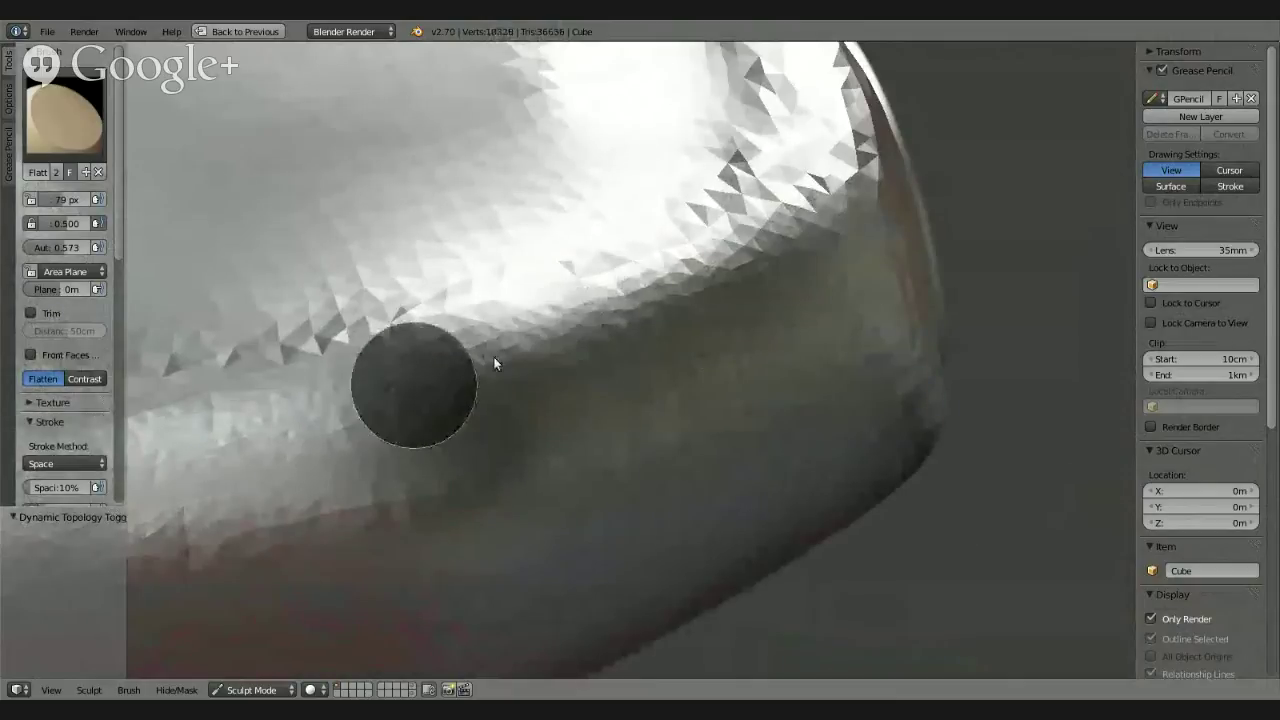
{"action": "left_click_drag", "start_coordinate": [719, 266], "coordinate": [733, 281]}
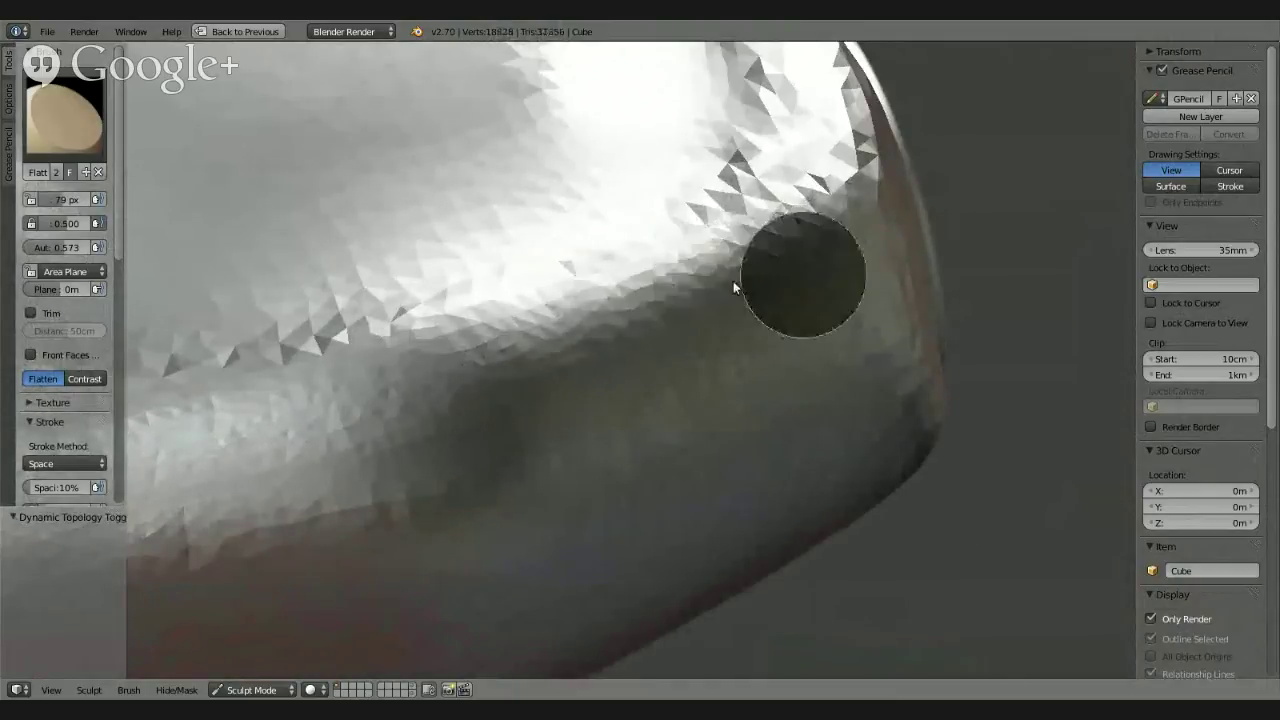
{"action": "mouse_move", "coordinate": [733, 281]}
{"action": "middle_mouse_down"}
{"action": "mouse_move", "coordinate": [735, 301]}
{"action": "mouse_move", "coordinate": [634, 270]}
{"action": "mouse_move", "coordinate": [630, 236]}
{"action": "mouse_move", "coordinate": [729, 286]}
{"action": "middle_mouse_up"}
{"action": "middle_click_drag", "start_coordinate": [814, 391], "coordinate": [683, 400]}
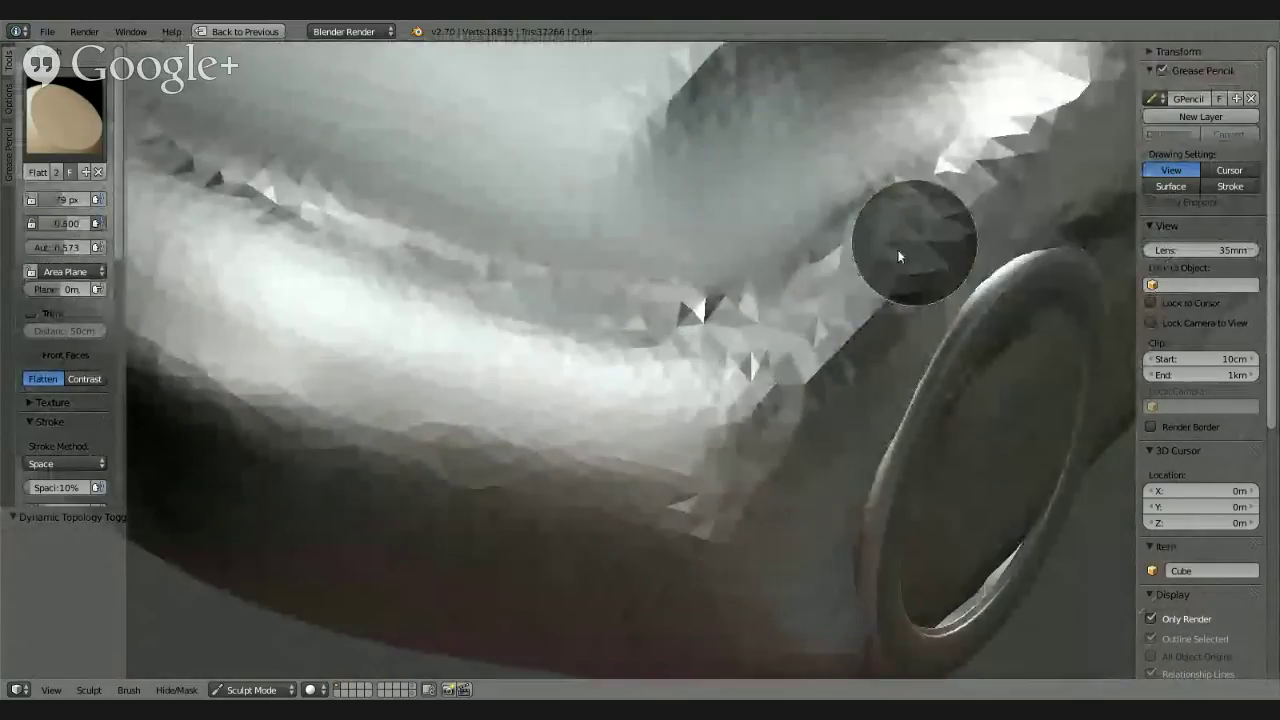
{"action": "middle_click_drag", "start_coordinate": [899, 257], "coordinate": [900, 264]}
{"action": "mouse_move", "coordinate": [686, 471]}
{"action": "middle_mouse_down"}
{"action": "mouse_move", "coordinate": [676, 355]}
{"action": "mouse_move", "coordinate": [706, 293]}
{"action": "mouse_move", "coordinate": [783, 446]}
{"action": "mouse_move", "coordinate": [744, 581]}
{"action": "middle_mouse_up"}
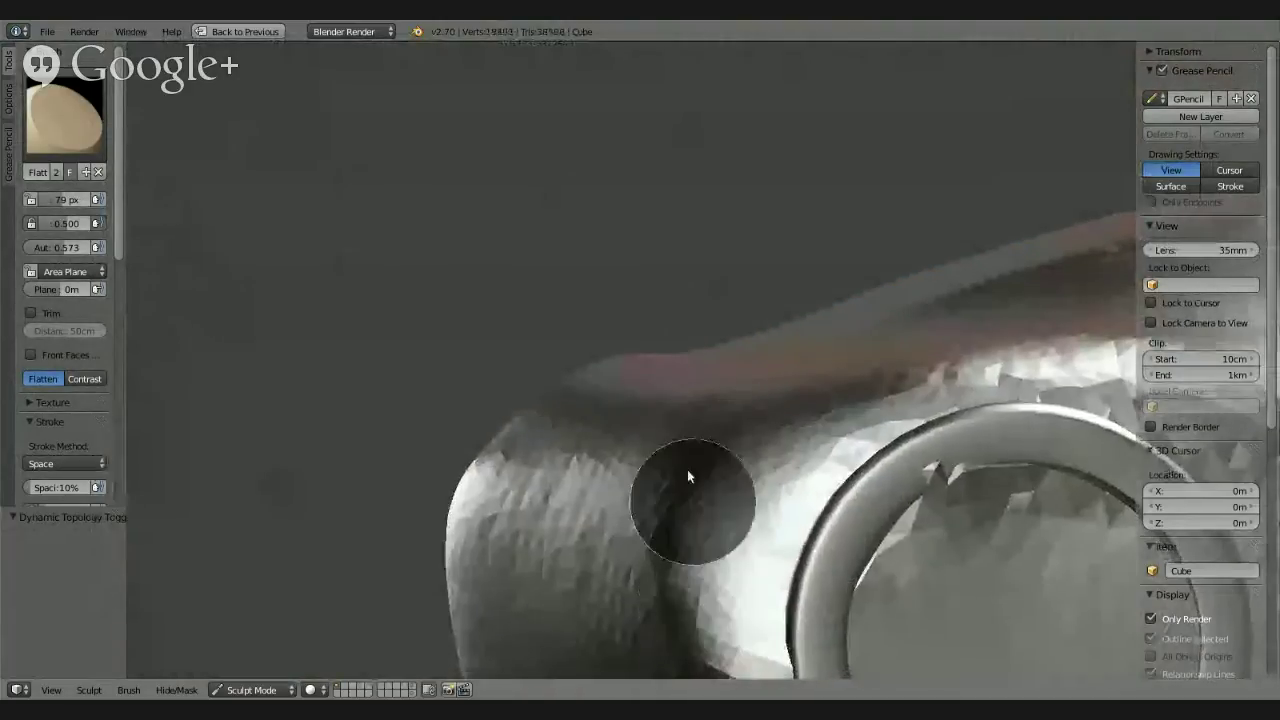
{"action": "mouse_move", "coordinate": [687, 469]}
{"action": "middle_mouse_down"}
{"action": "mouse_move", "coordinate": [766, 423]}
{"action": "mouse_move", "coordinate": [757, 325]}
{"action": "middle_mouse_up"}
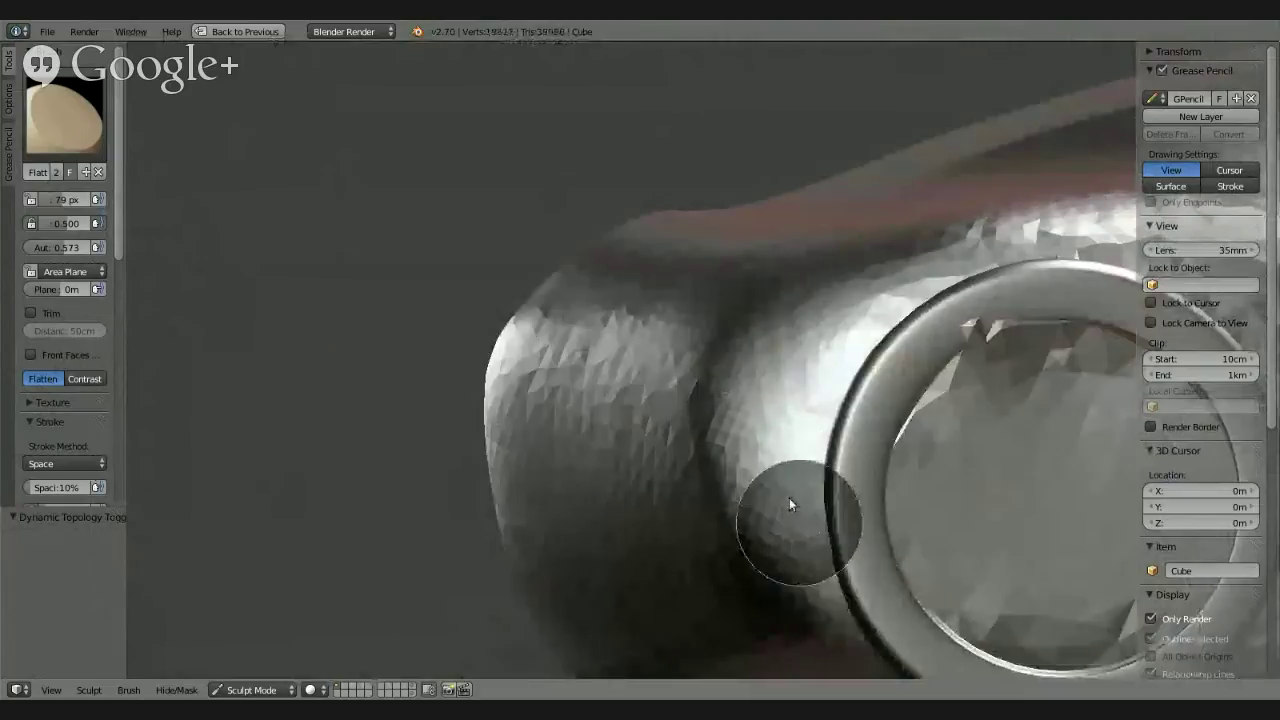
{"action": "mouse_move", "coordinate": [789, 498]}
{"action": "middle_mouse_down"}
{"action": "mouse_move", "coordinate": [967, 445]}
{"action": "mouse_move", "coordinate": [991, 468]}
{"action": "mouse_move", "coordinate": [962, 527]}
{"action": "mouse_move", "coordinate": [785, 400]}
{"action": "mouse_move", "coordinate": [723, 509]}
{"action": "mouse_move", "coordinate": [723, 449]}
{"action": "mouse_move", "coordinate": [649, 533]}
{"action": "mouse_move", "coordinate": [734, 337]}
{"action": "mouse_move", "coordinate": [849, 303]}
{"action": "mouse_move", "coordinate": [503, 274]}
{"action": "mouse_move", "coordinate": [557, 337]}
{"action": "mouse_move", "coordinate": [677, 366]}
{"action": "mouse_move", "coordinate": [739, 294]}
{"action": "mouse_move", "coordinate": [657, 297]}
{"action": "mouse_move", "coordinate": [611, 400]}
{"action": "mouse_move", "coordinate": [654, 377]}
{"action": "mouse_move", "coordinate": [547, 358]}
{"action": "mouse_move", "coordinate": [429, 362]}
{"action": "mouse_move", "coordinate": [726, 360]}
{"action": "mouse_move", "coordinate": [566, 366]}
{"action": "mouse_move", "coordinate": [647, 370]}
{"action": "mouse_move", "coordinate": [826, 343]}
{"action": "mouse_move", "coordinate": [749, 340]}
{"action": "mouse_move", "coordinate": [763, 291]}
{"action": "mouse_move", "coordinate": [566, 396]}
{"action": "mouse_move", "coordinate": [866, 286]}
{"action": "mouse_move", "coordinate": [629, 480]}
{"action": "mouse_move", "coordinate": [897, 400]}
{"action": "mouse_move", "coordinate": [729, 414]}
{"action": "middle_mouse_up"}
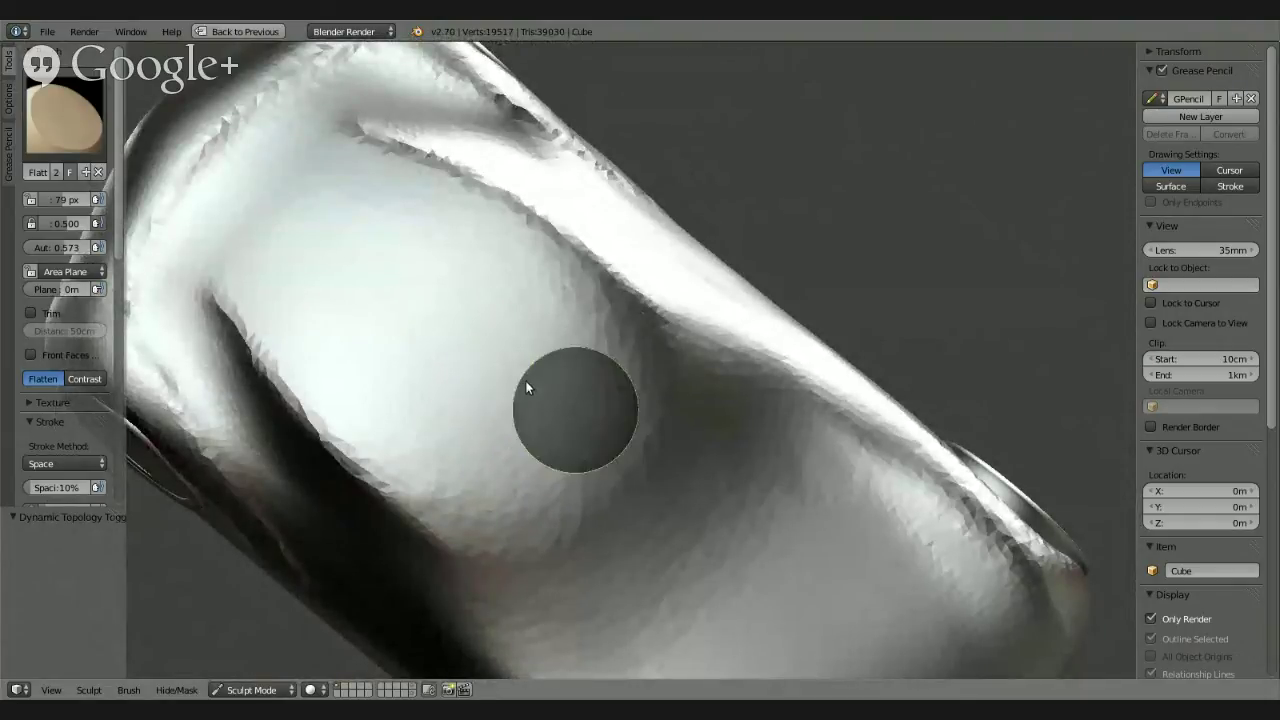
Step: Orbit to see the side recess from a new angle
{"action": "mouse_move", "coordinate": [480, 331]}
{"action": "middle_mouse_down"}
{"action": "mouse_move", "coordinate": [480, 303]}
{"action": "mouse_move", "coordinate": [519, 255]}
{"action": "mouse_move", "coordinate": [586, 220]}
{"action": "mouse_move", "coordinate": [477, 271]}
{"action": "mouse_move", "coordinate": [366, 280]}
{"action": "mouse_move", "coordinate": [503, 354]}
{"action": "mouse_move", "coordinate": [369, 312]}
{"action": "mouse_move", "coordinate": [340, 369]}
{"action": "mouse_move", "coordinate": [349, 417]}
{"action": "mouse_move", "coordinate": [423, 446]}
{"action": "mouse_move", "coordinate": [548, 414]}
{"action": "mouse_move", "coordinate": [514, 386]}
{"action": "mouse_move", "coordinate": [454, 486]}
{"action": "mouse_move", "coordinate": [590, 273]}
{"action": "mouse_move", "coordinate": [622, 255]}
{"action": "mouse_move", "coordinate": [545, 293]}
{"action": "mouse_move", "coordinate": [594, 243]}
{"action": "mouse_move", "coordinate": [605, 337]}
{"action": "mouse_move", "coordinate": [658, 280]}
{"action": "mouse_move", "coordinate": [571, 386]}
{"action": "mouse_move", "coordinate": [595, 332]}
{"action": "mouse_move", "coordinate": [469, 350]}
{"action": "mouse_move", "coordinate": [614, 341]}
{"action": "mouse_move", "coordinate": [486, 351]}
{"action": "mouse_move", "coordinate": [346, 314]}
{"action": "mouse_move", "coordinate": [405, 303]}
{"action": "middle_mouse_up"}
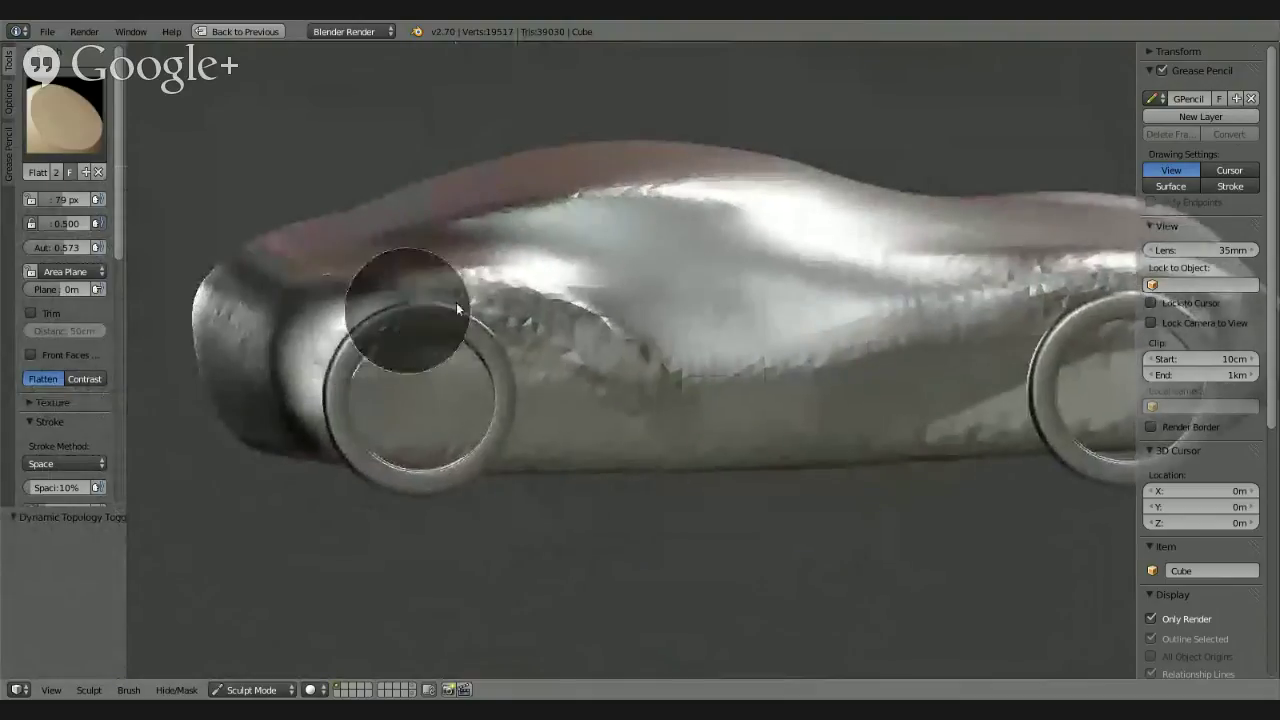
Step: Zoom in beside the left wheel and flatten the rough side panel, including its upper part
{"action": "mouse_move", "coordinate": [642, 317]}
{"action": "middle_mouse_down"}
{"action": "mouse_move", "coordinate": [482, 316]}
{"action": "mouse_move", "coordinate": [557, 329]}
{"action": "mouse_move", "coordinate": [457, 394]}
{"action": "middle_mouse_up"}
{"action": "scroll", "coordinate": [453, 370], "scroll_direction": "up", "scroll_amount": 3}
{"action": "mouse_move", "coordinate": [449, 349]}
{"action": "middle_mouse_down"}
{"action": "mouse_move", "coordinate": [557, 398]}
{"action": "mouse_move", "coordinate": [331, 340]}
{"action": "middle_mouse_up"}
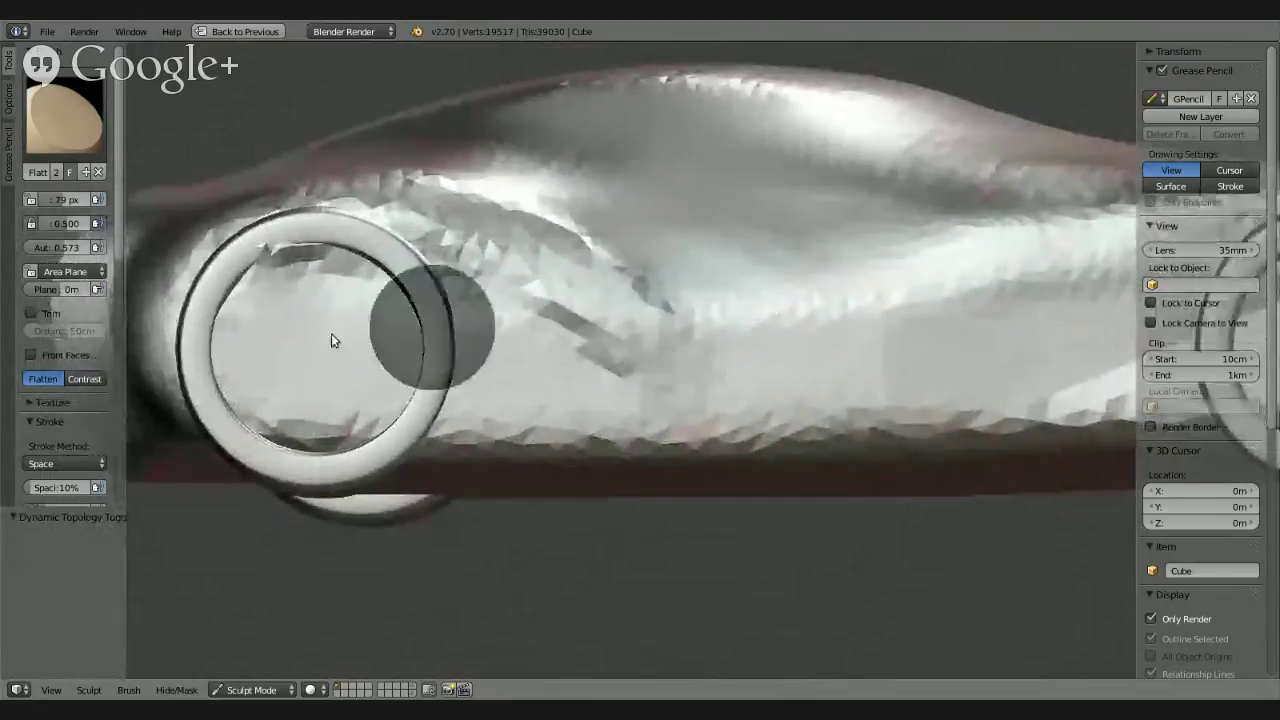
{"action": "mouse_move", "coordinate": [246, 311]}
{"action": "left_mouse_down"}
{"action": "mouse_move", "coordinate": [501, 342]}
{"action": "mouse_move", "coordinate": [378, 311]}
{"action": "mouse_move", "coordinate": [636, 389]}
{"action": "mouse_move", "coordinate": [381, 306]}
{"action": "mouse_move", "coordinate": [640, 392]}
{"action": "left_mouse_up"}
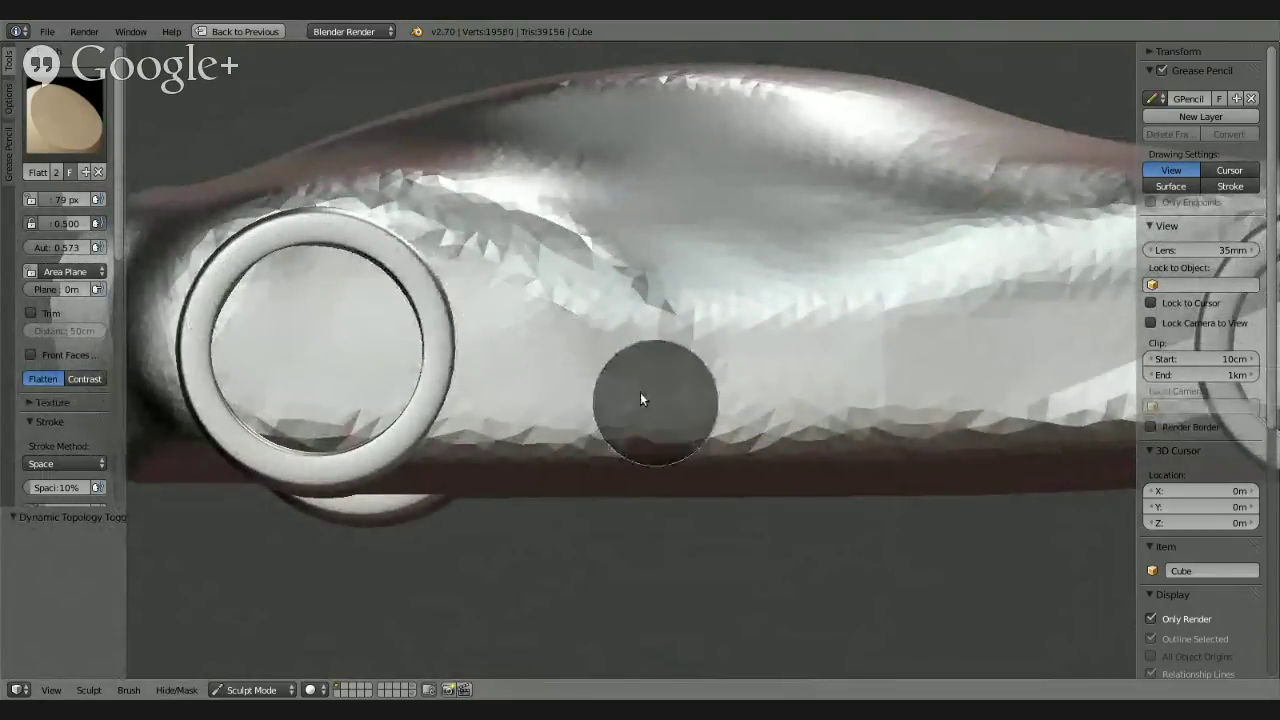
{"action": "mouse_move", "coordinate": [756, 383]}
{"action": "middle_mouse_down"}
{"action": "mouse_move", "coordinate": [698, 438]}
{"action": "mouse_move", "coordinate": [663, 366]}
{"action": "mouse_move", "coordinate": [628, 424]}
{"action": "mouse_move", "coordinate": [651, 466]}
{"action": "mouse_move", "coordinate": [657, 326]}
{"action": "mouse_move", "coordinate": [657, 400]}
{"action": "mouse_move", "coordinate": [654, 357]}
{"action": "middle_mouse_up"}
{"action": "left_click_drag", "start_coordinate": [605, 206], "coordinate": [512, 171]}
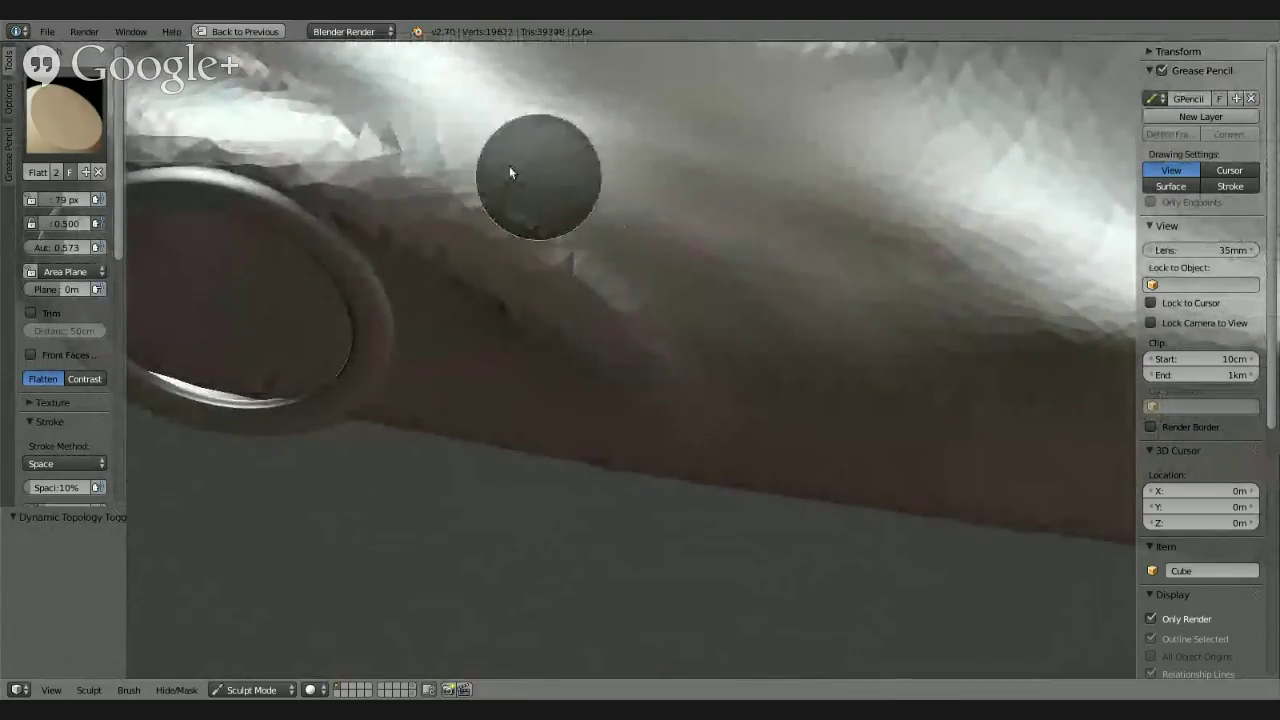
{"action": "mouse_move", "coordinate": [739, 328]}
{"action": "left_mouse_down"}
{"action": "mouse_move", "coordinate": [528, 180]}
{"action": "mouse_move", "coordinate": [820, 371]}
{"action": "mouse_move", "coordinate": [568, 171]}
{"action": "mouse_move", "coordinate": [924, 228]}
{"action": "mouse_move", "coordinate": [777, 249]}
{"action": "mouse_move", "coordinate": [1117, 295]}
{"action": "left_mouse_up"}
{"action": "mouse_move", "coordinate": [701, 258]}
{"action": "middle_mouse_down"}
{"action": "mouse_move", "coordinate": [998, 285]}
{"action": "mouse_move", "coordinate": [795, 250]}
{"action": "mouse_move", "coordinate": [897, 222]}
{"action": "mouse_move", "coordinate": [1047, 226]}
{"action": "mouse_move", "coordinate": [966, 271]}
{"action": "mouse_move", "coordinate": [914, 266]}
{"action": "mouse_move", "coordinate": [708, 356]}
{"action": "mouse_move", "coordinate": [761, 349]}
{"action": "mouse_move", "coordinate": [696, 388]}
{"action": "mouse_move", "coordinate": [991, 236]}
{"action": "middle_mouse_up"}
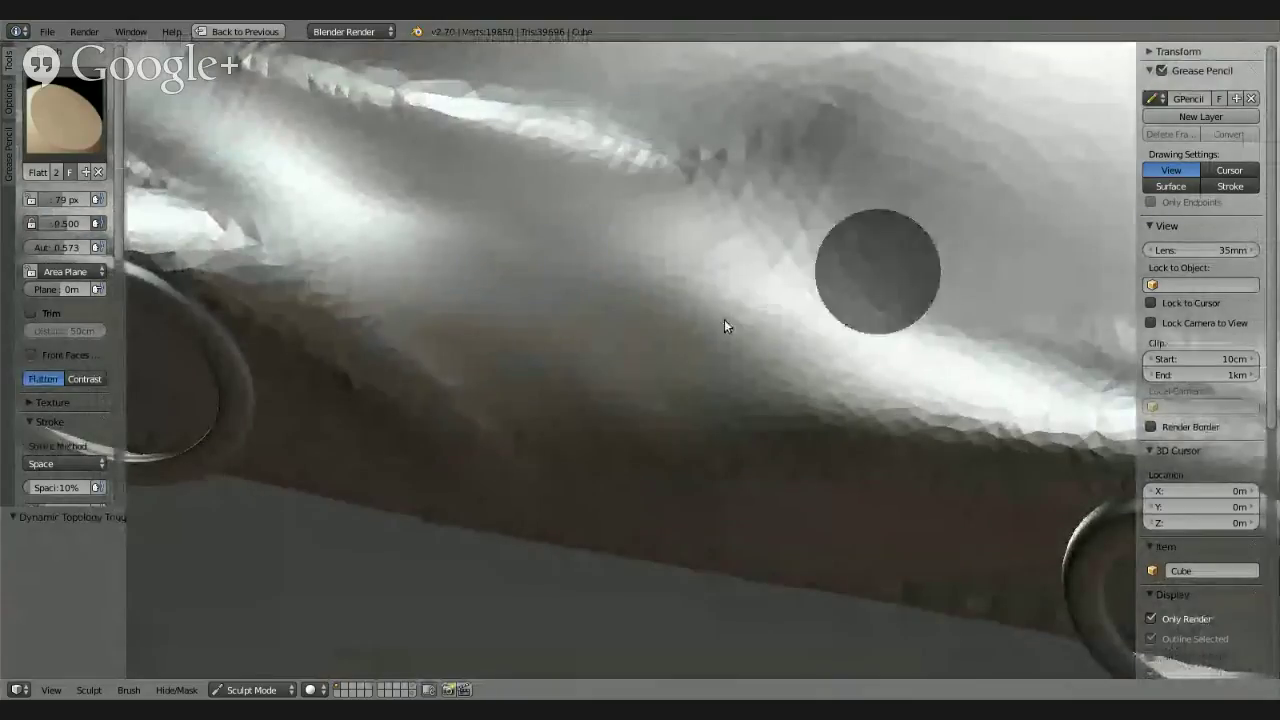
Step: Switch to the Clay brush and carve the upper side recess deeper with several strokes
{"action": "left_click", "coordinate": [66, 115]}
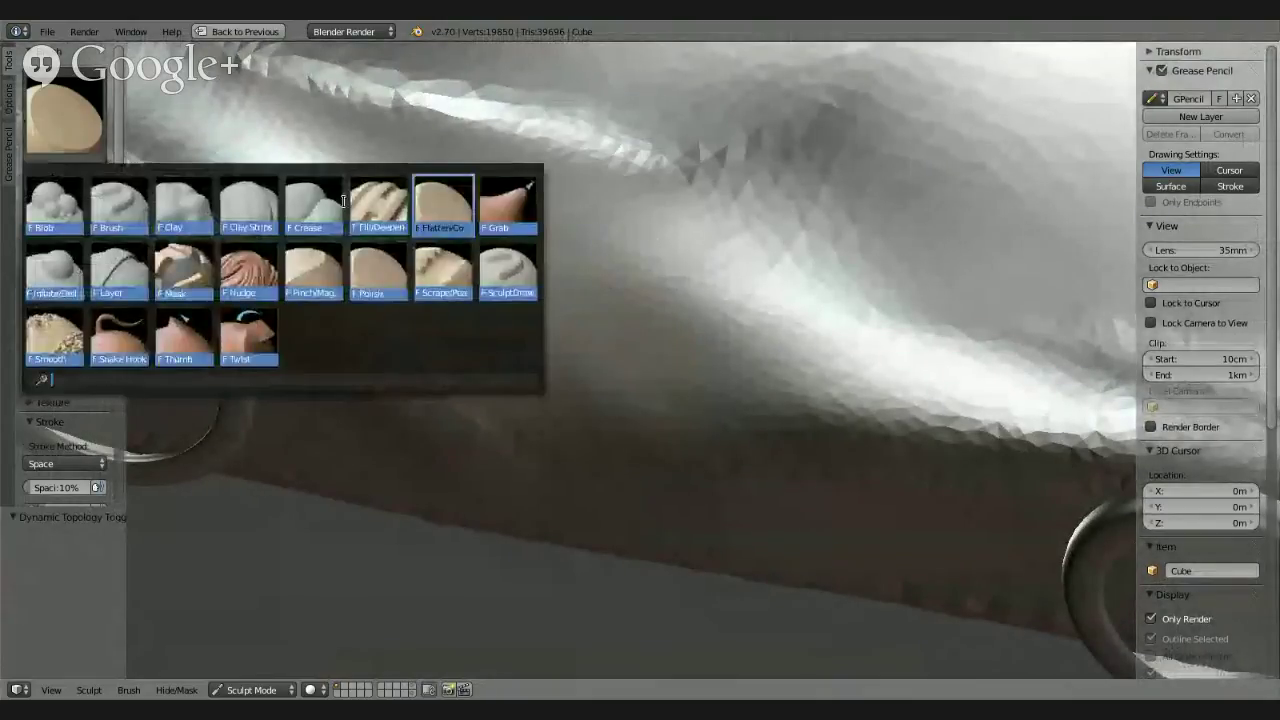
{"action": "left_click", "coordinate": [270, 212]}
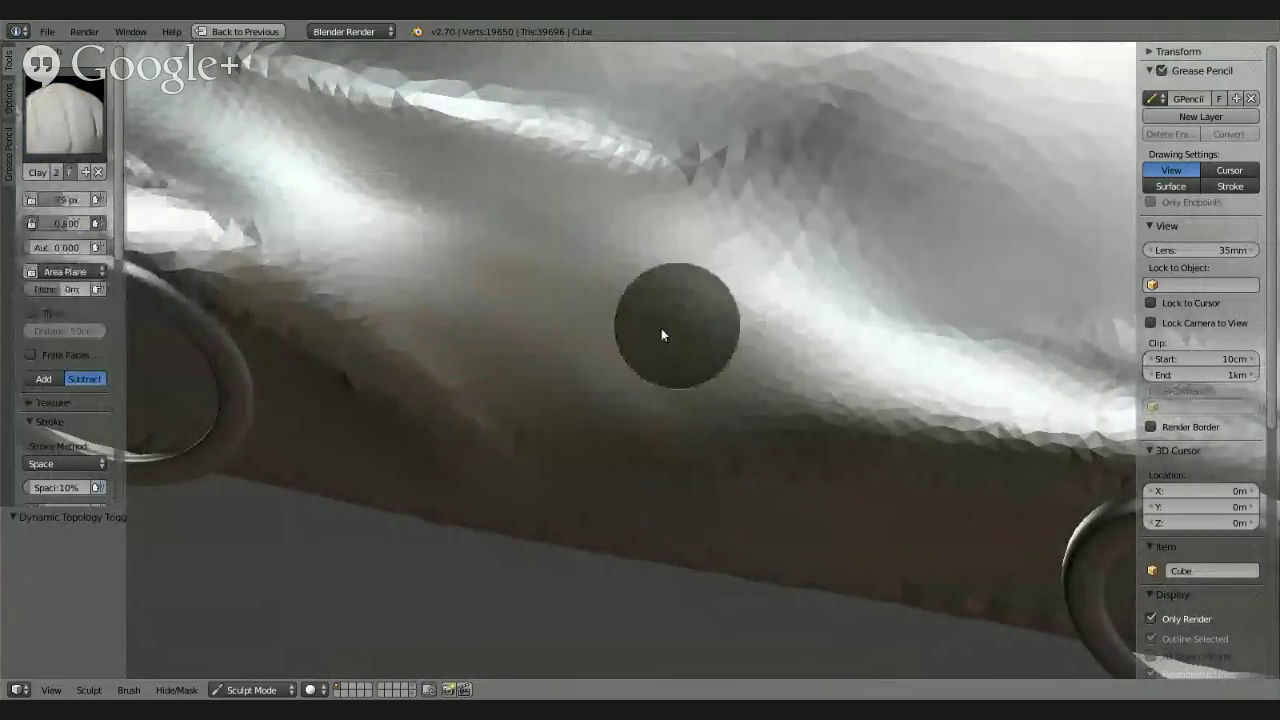
{"action": "mouse_move", "coordinate": [663, 334]}
{"action": "left_mouse_down"}
{"action": "mouse_move", "coordinate": [1008, 266]}
{"action": "mouse_move", "coordinate": [871, 280]}
{"action": "left_mouse_up"}
{"action": "mouse_move", "coordinate": [653, 284]}
{"action": "left_mouse_down"}
{"action": "mouse_move", "coordinate": [951, 206]}
{"action": "mouse_move", "coordinate": [1063, 271]}
{"action": "mouse_move", "coordinate": [643, 350]}
{"action": "left_mouse_up"}
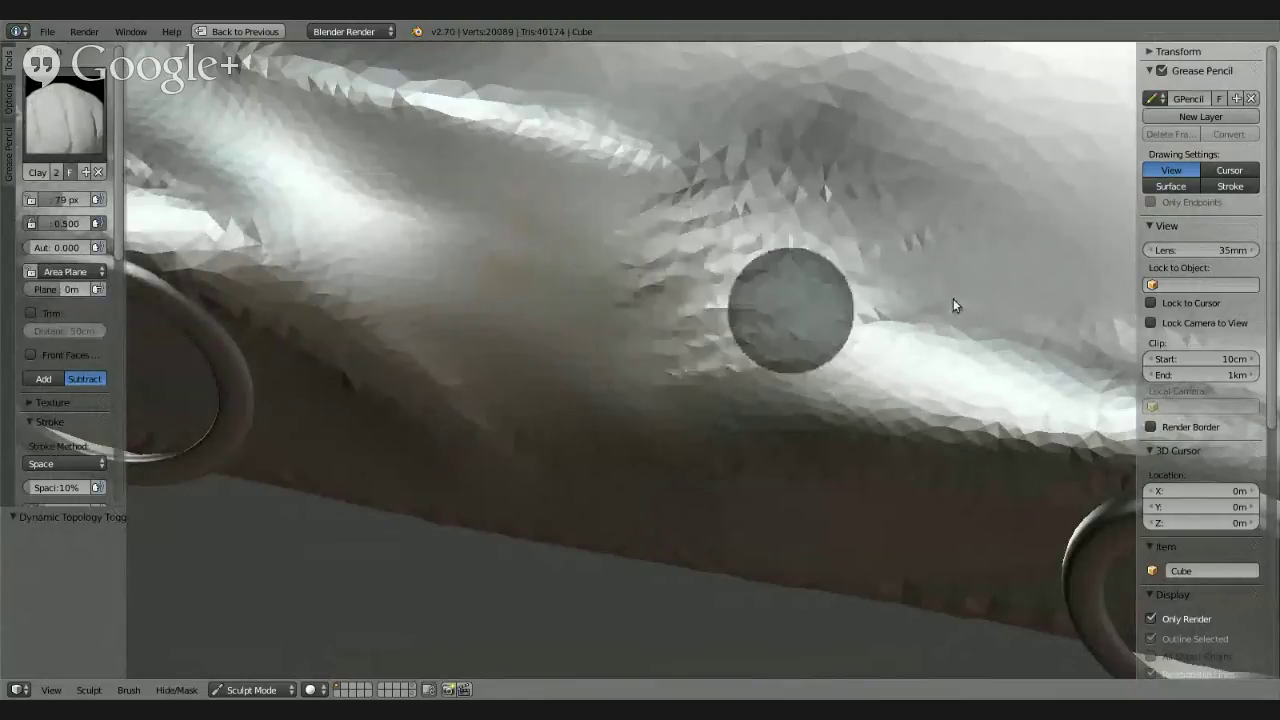
{"action": "mouse_move", "coordinate": [829, 280]}
{"action": "middle_mouse_down"}
{"action": "mouse_move", "coordinate": [761, 241]}
{"action": "mouse_move", "coordinate": [866, 208]}
{"action": "mouse_move", "coordinate": [940, 257]}
{"action": "middle_mouse_up"}
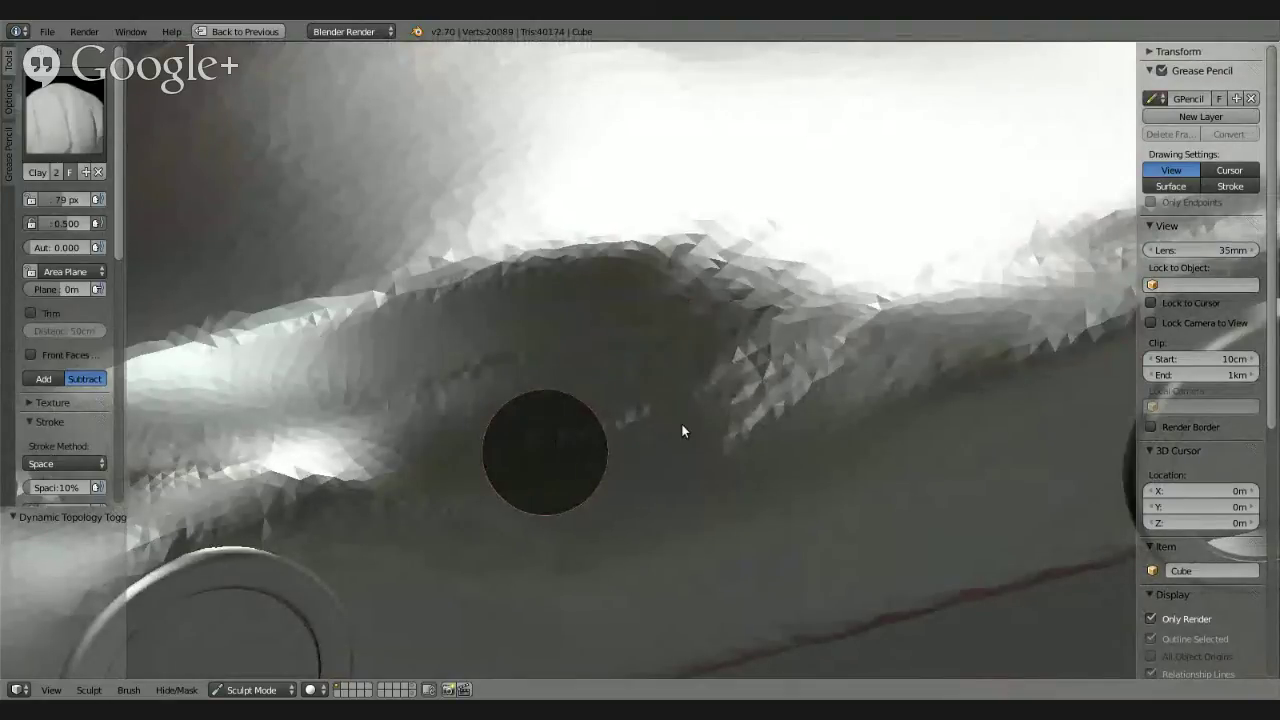
{"action": "left_click_drag", "start_coordinate": [683, 431], "coordinate": [629, 444]}
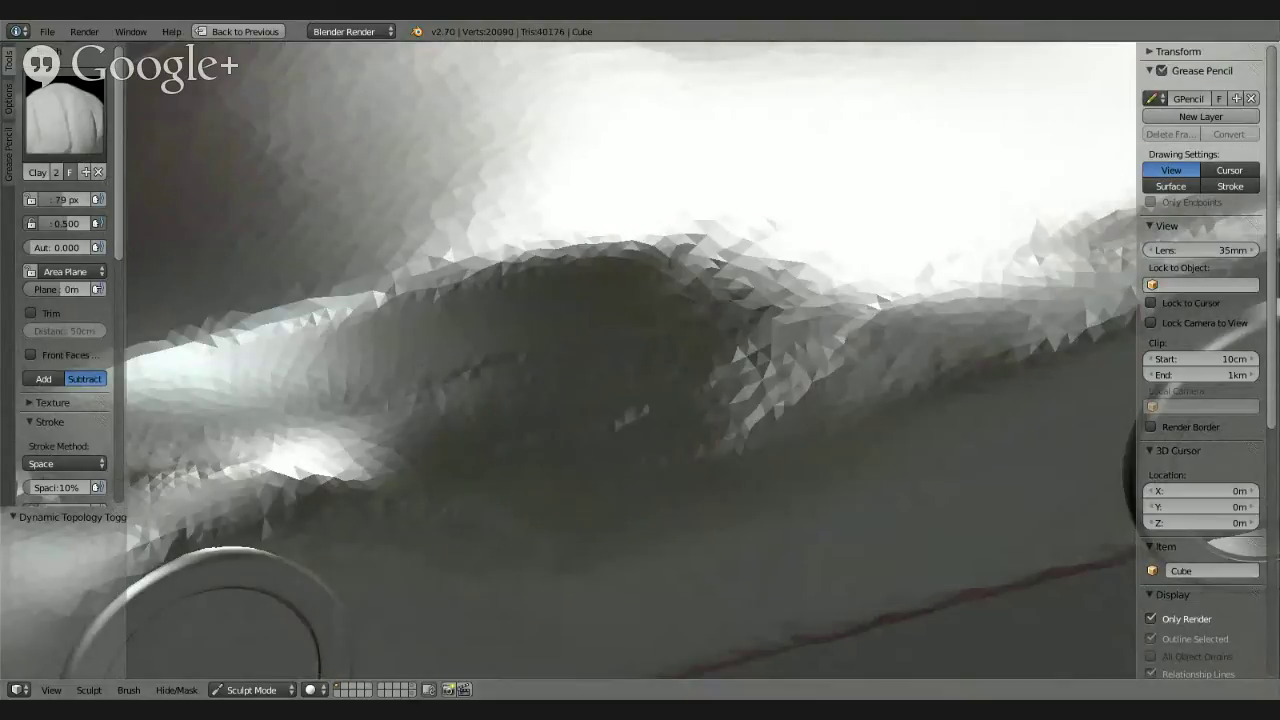